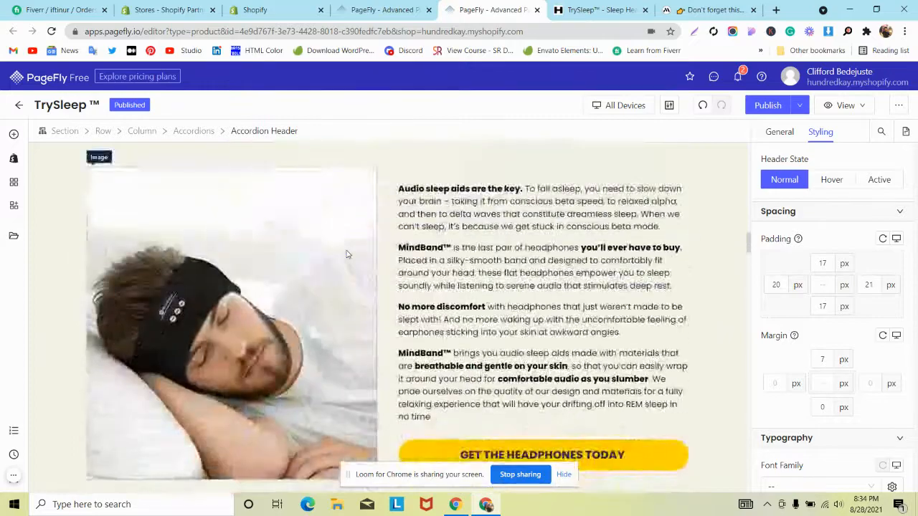
Step: Examine the TrySleep product page from the headphone description down to the FAQ accordion at its end
{"action": "scroll", "coordinate": [347, 254], "scroll_direction": "down", "scroll_amount": 15}
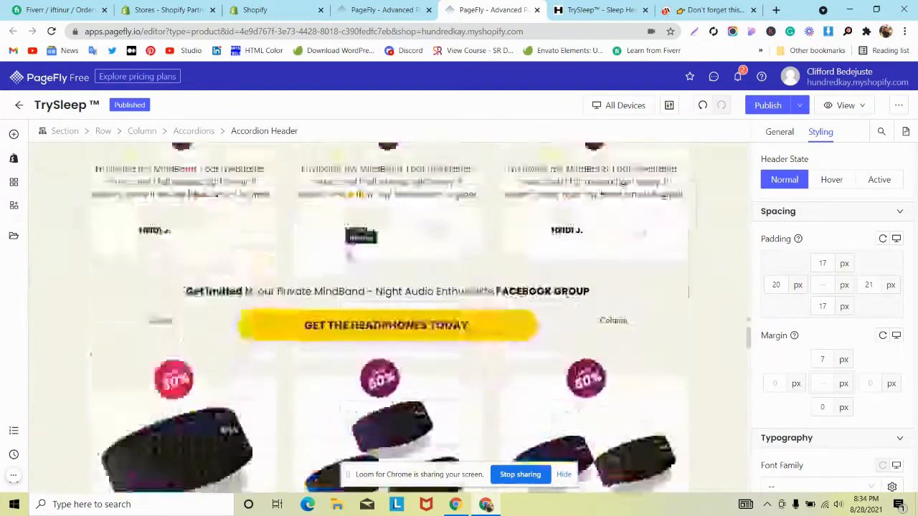
{"action": "scroll", "coordinate": [347, 254], "scroll_direction": "down", "scroll_amount": 1}
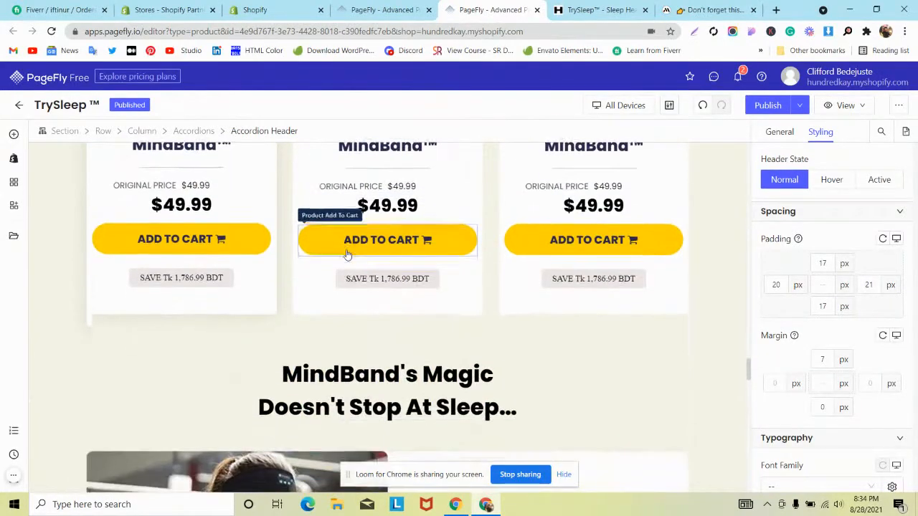
{"action": "scroll", "coordinate": [347, 254], "scroll_direction": "down", "scroll_amount": 12}
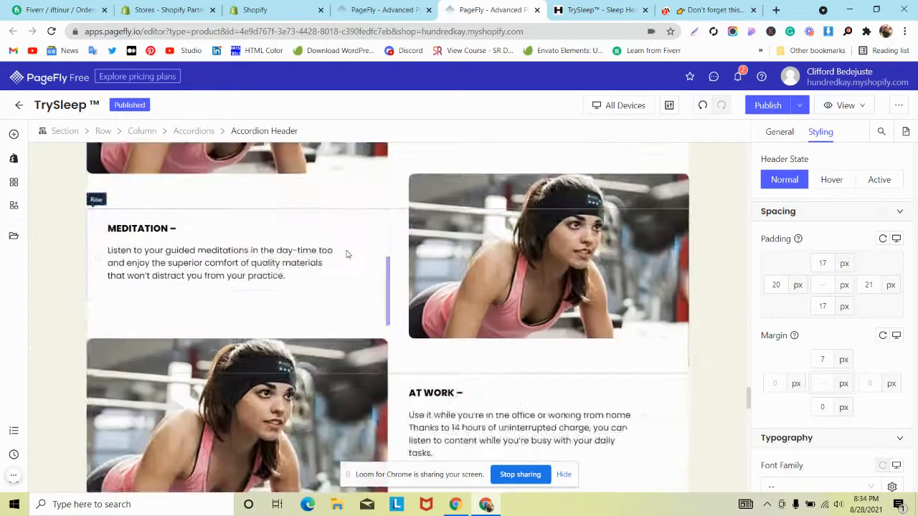
{"action": "scroll", "coordinate": [347, 253], "scroll_direction": "down", "scroll_amount": 20}
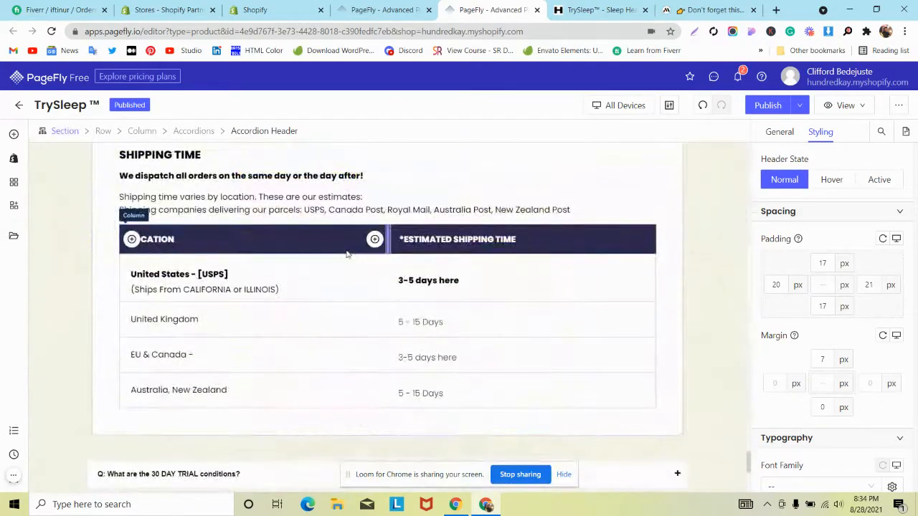
{"action": "scroll", "coordinate": [347, 254], "scroll_direction": "down", "scroll_amount": 2}
{"action": "scroll", "coordinate": [347, 254], "scroll_direction": "up", "scroll_amount": 5}
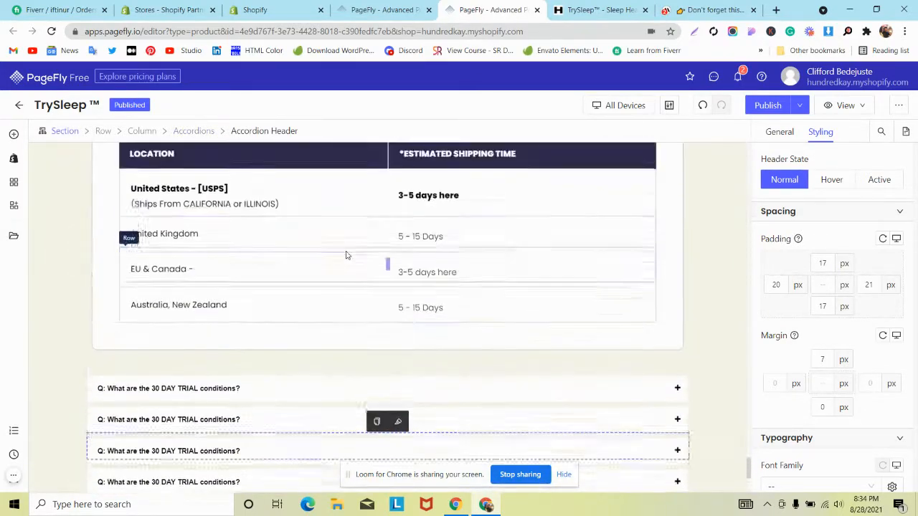
{"action": "scroll", "coordinate": [347, 253], "scroll_direction": "down", "scroll_amount": 5}
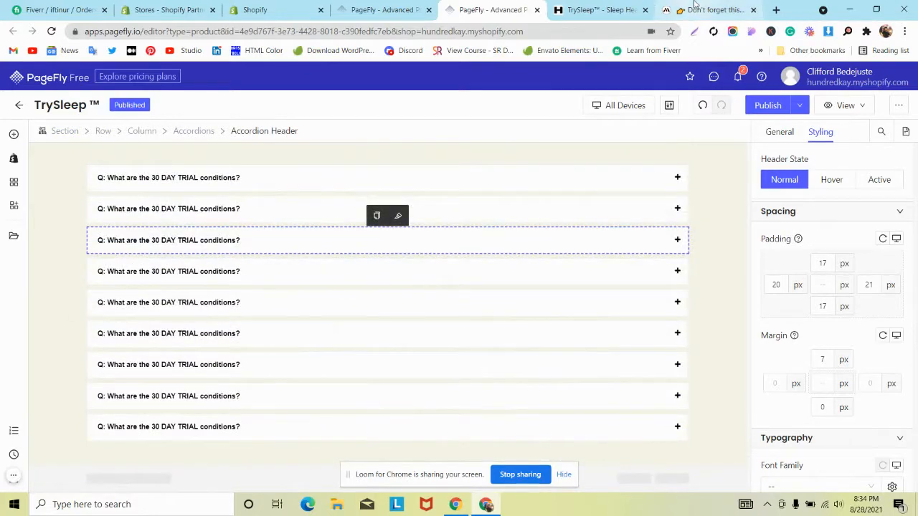
Step: Switch to the mindband.co product page and examine the layout of its photo reviews below the FAQ
{"action": "left_click", "coordinate": [707, 10]}
{"action": "scroll", "coordinate": [374, 172], "scroll_direction": "up", "scroll_amount": 10}
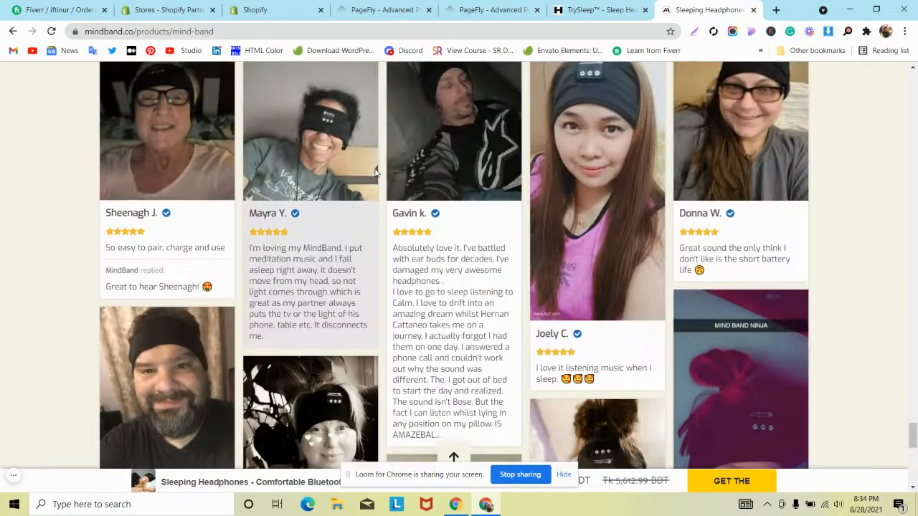
{"action": "scroll", "coordinate": [374, 172], "scroll_direction": "down", "scroll_amount": 2}
{"action": "scroll", "coordinate": [374, 179], "scroll_direction": "up", "scroll_amount": 1}
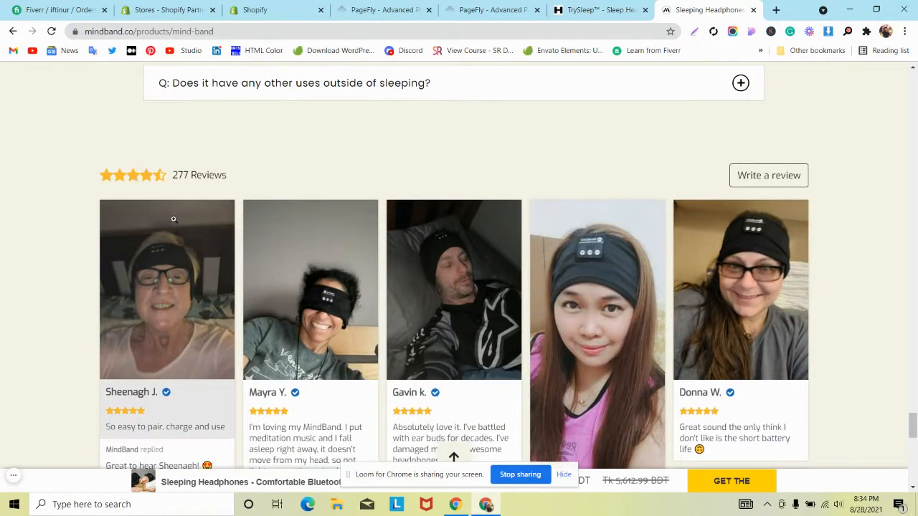
{"action": "scroll", "coordinate": [358, 189], "scroll_direction": "down", "scroll_amount": 6}
{"action": "scroll", "coordinate": [510, 170], "scroll_direction": "down", "scroll_amount": 5}
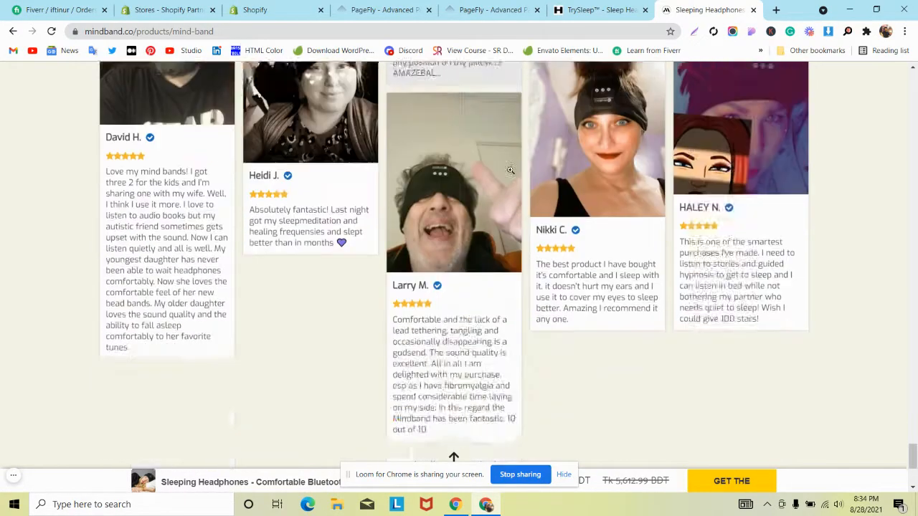
{"action": "scroll", "coordinate": [509, 169], "scroll_direction": "up", "scroll_amount": 10}
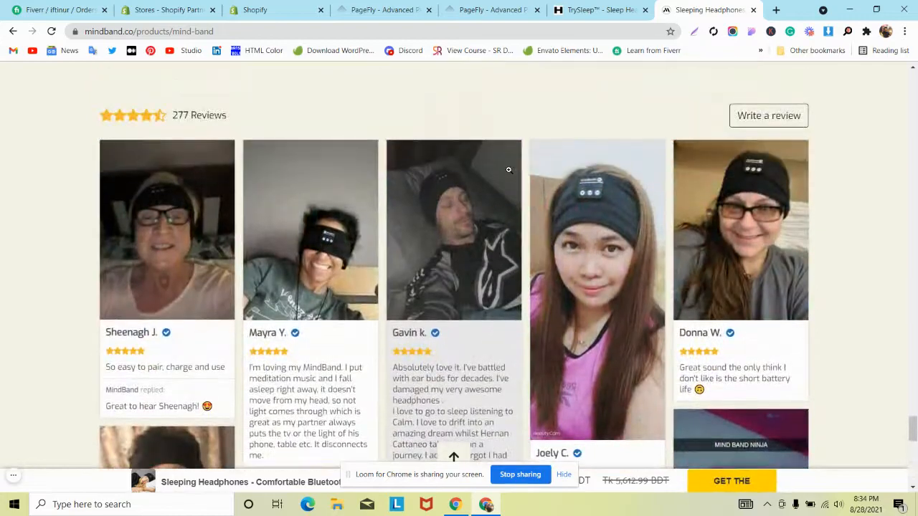
{"action": "left_click", "coordinate": [599, 10]}
{"action": "left_click", "coordinate": [682, 15]}
{"action": "scroll", "coordinate": [250, 237], "scroll_direction": "up", "scroll_amount": 2}
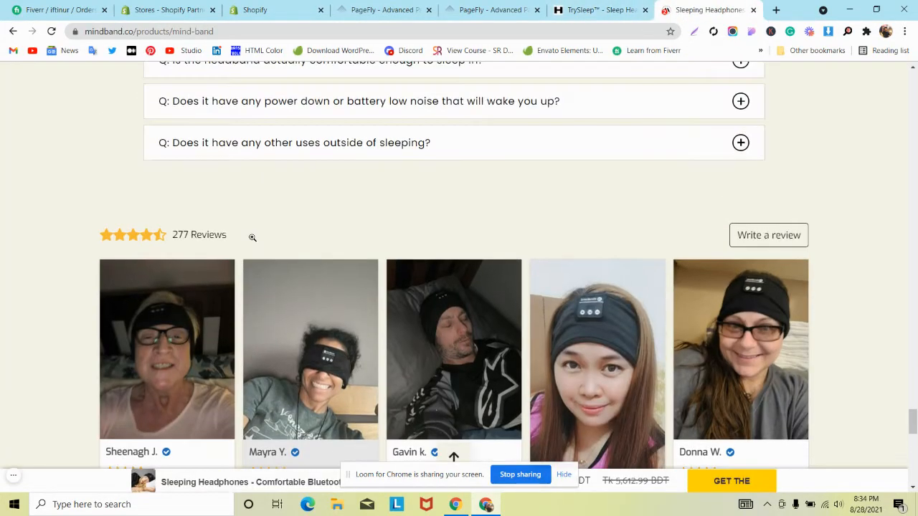
{"action": "scroll", "coordinate": [252, 237], "scroll_direction": "up", "scroll_amount": 2}
{"action": "scroll", "coordinate": [251, 237], "scroll_direction": "down", "scroll_amount": 2}
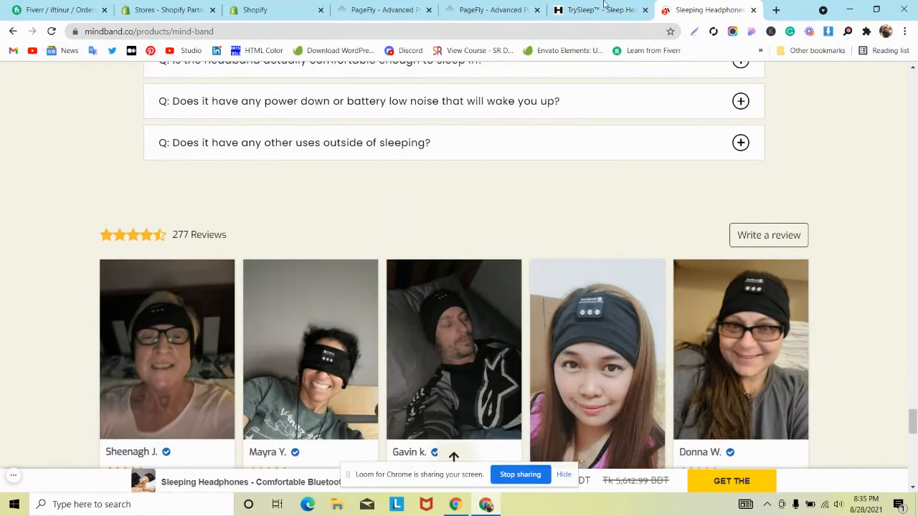
Step: Return to the PageFly editor and add the Loox - Photo Reviews Review Gallery in a new section below the FAQ accordion
{"action": "left_click", "coordinate": [446, 5]}
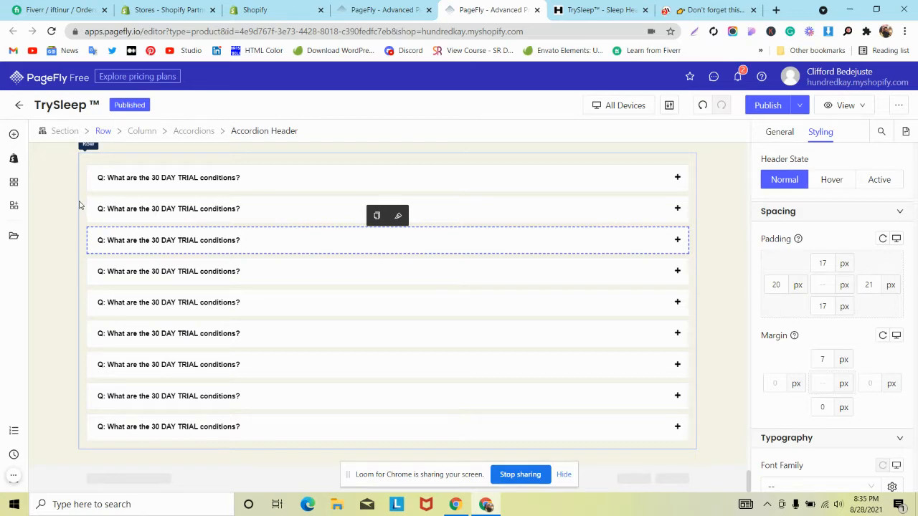
{"action": "left_click", "coordinate": [14, 183]}
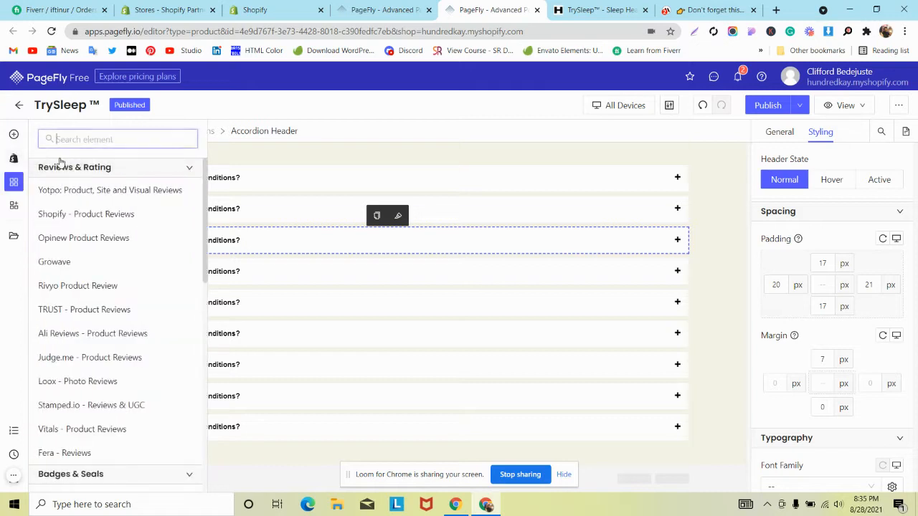
{"action": "type", "text": "lo"}
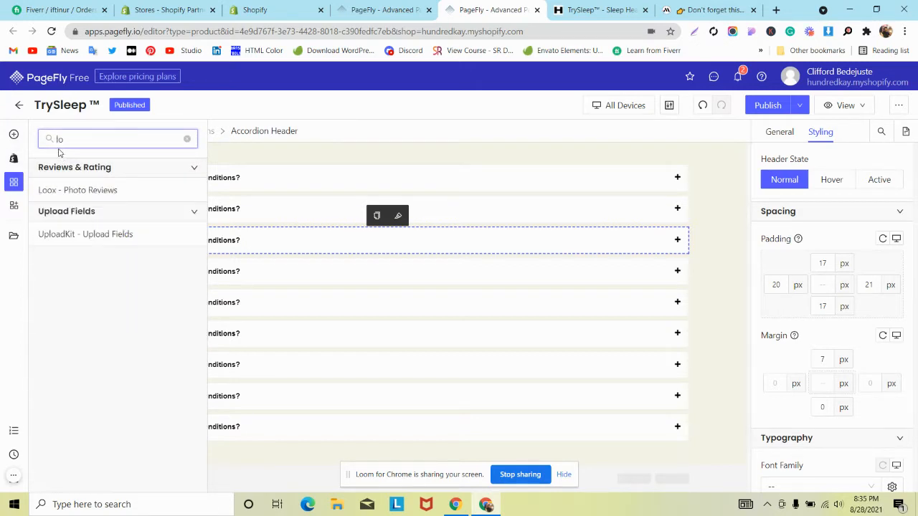
{"action": "left_click", "coordinate": [65, 191]}
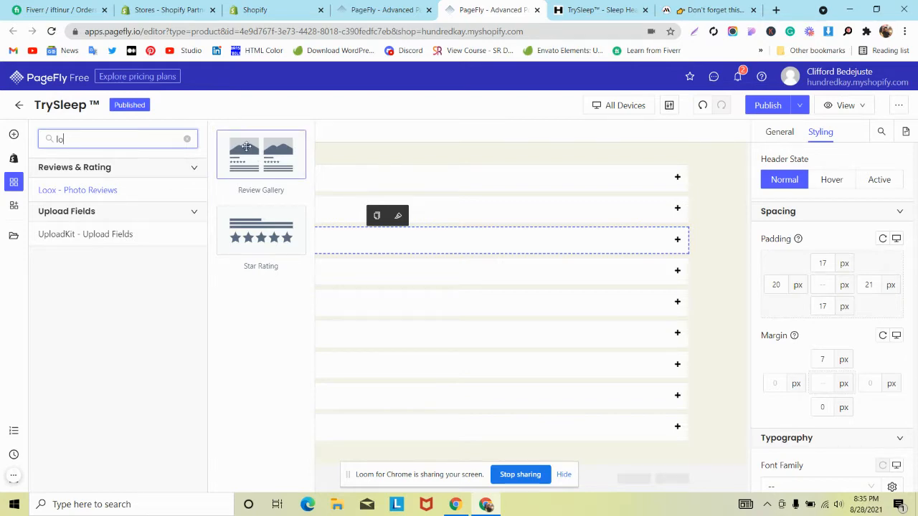
{"action": "left_click_drag", "start_coordinate": [246, 146], "coordinate": [232, 454]}
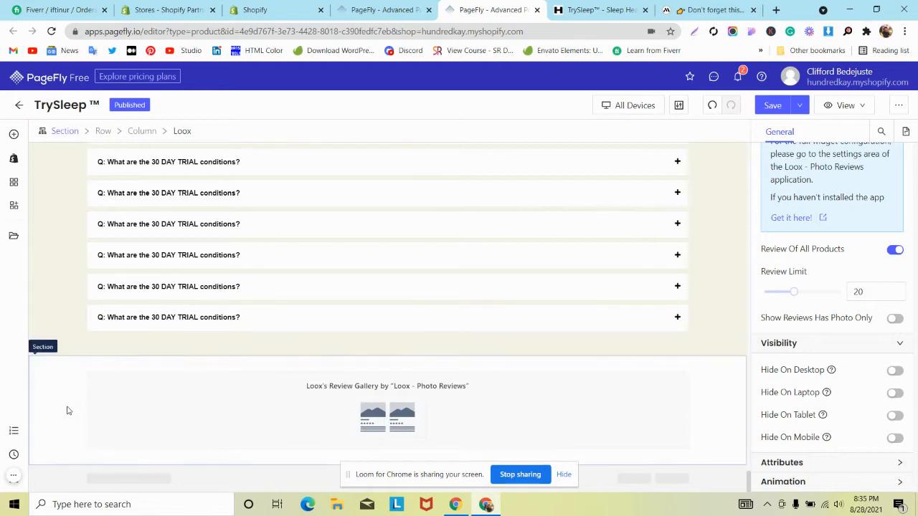
{"action": "left_click", "coordinate": [68, 410]}
{"action": "left_click", "coordinate": [312, 409]}
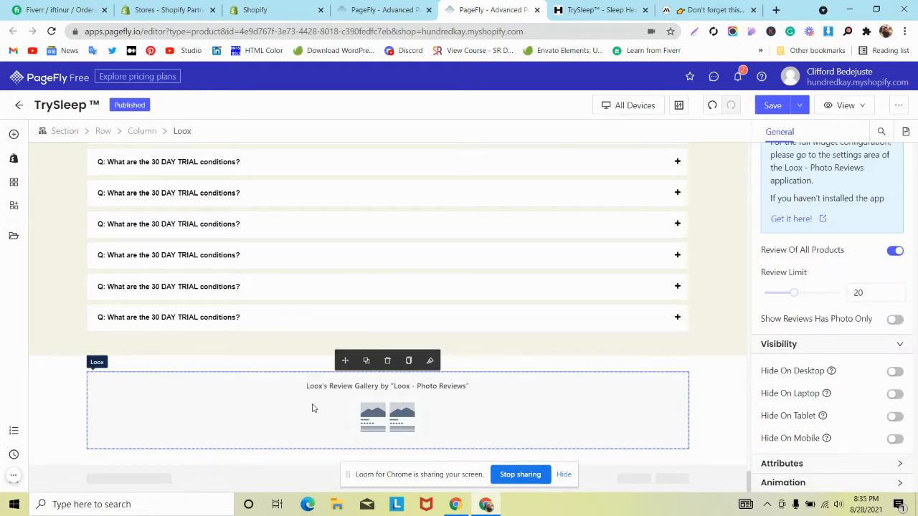
Step: Switch to the Shopify admin and look for Loox - Photo Reviews in the list of installed apps
{"action": "left_click", "coordinate": [266, 8]}
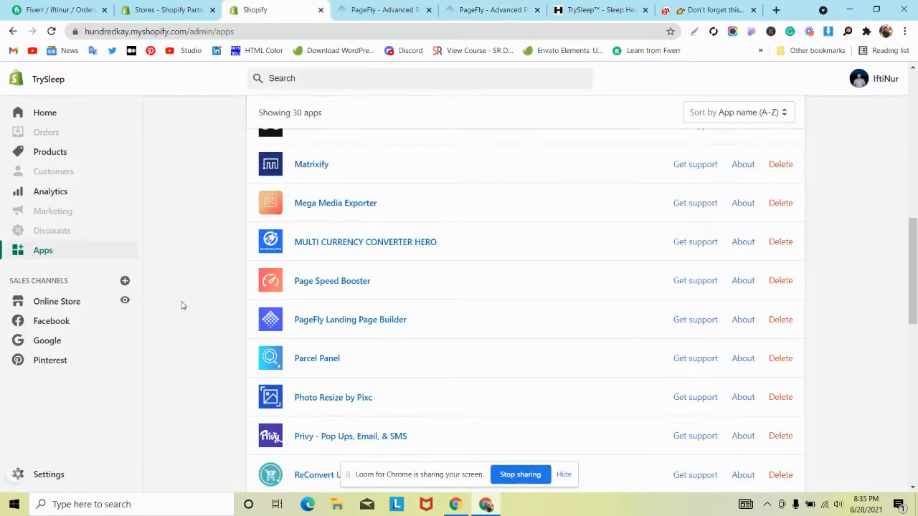
{"action": "scroll", "coordinate": [232, 283], "scroll_direction": "down", "scroll_amount": 6}
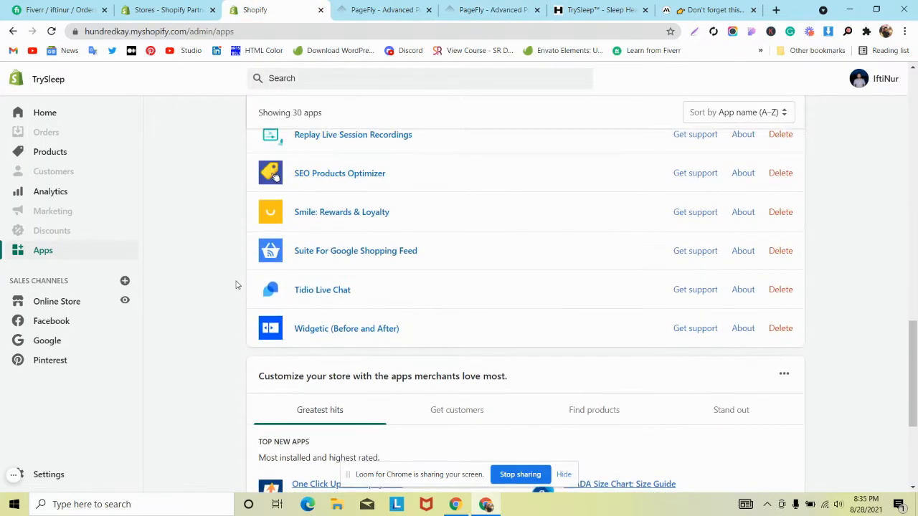
{"action": "scroll", "coordinate": [236, 285], "scroll_direction": "up", "scroll_amount": 1}
{"action": "scroll", "coordinate": [236, 285], "scroll_direction": "up", "scroll_amount": 4}
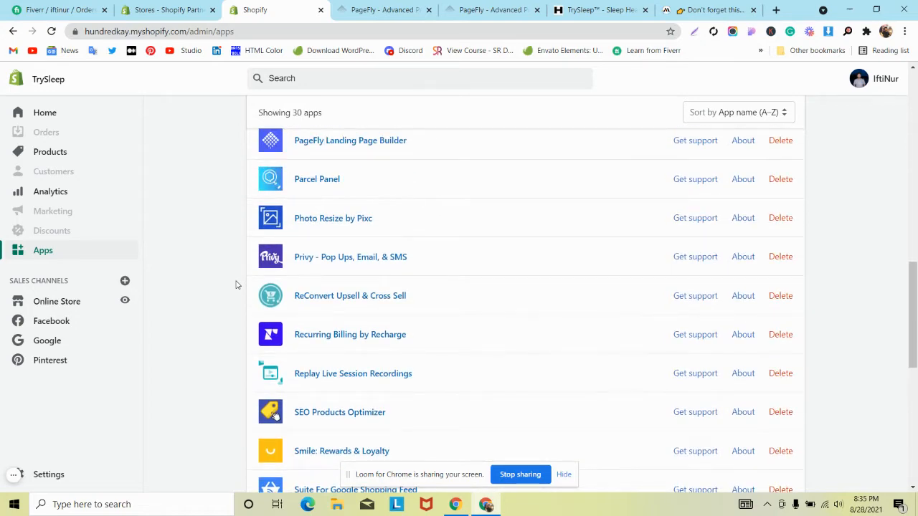
{"action": "scroll", "coordinate": [236, 285], "scroll_direction": "up", "scroll_amount": 6}
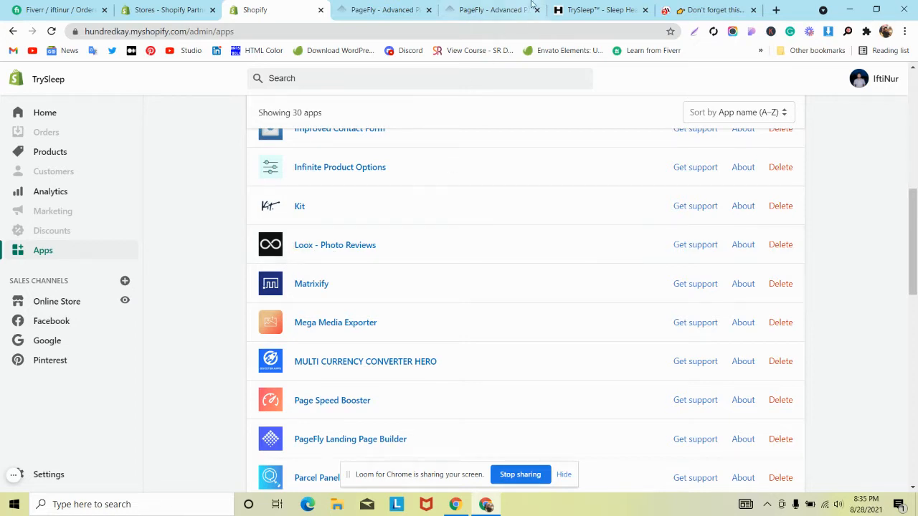
Step: Return to the PageFly editor and save and publish the TrySleep page with the review gallery
{"action": "left_click", "coordinate": [494, 9]}
{"action": "left_click", "coordinate": [801, 106]}
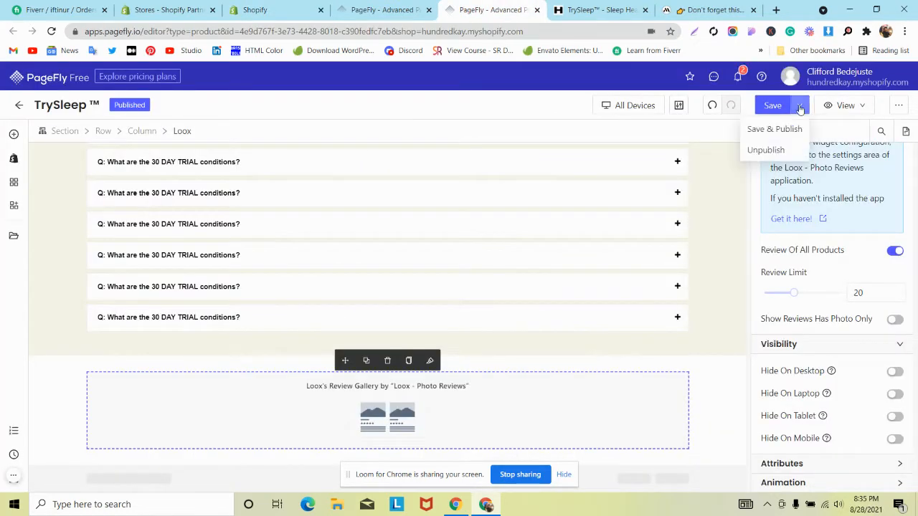
{"action": "left_click", "coordinate": [776, 130]}
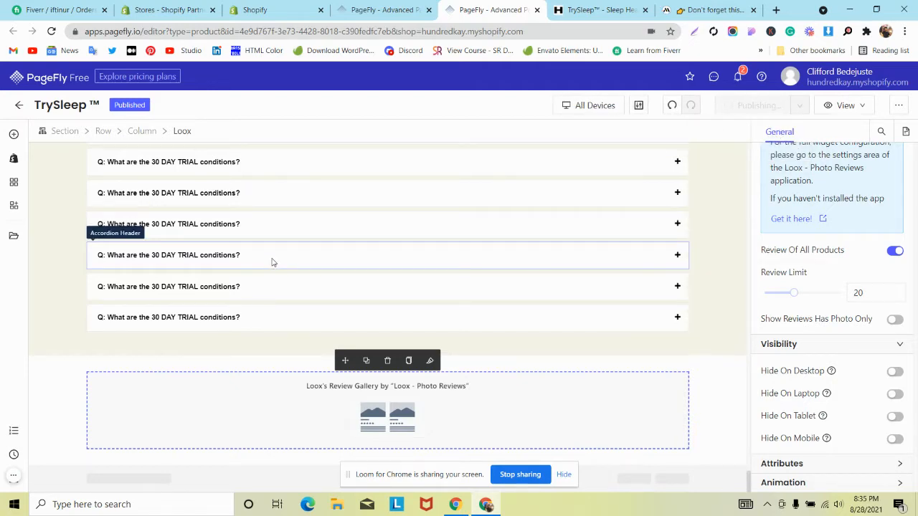
Step: Examine the TrySleep page's sections in the editor, from the FAQ up to the hero and its trust badges
{"action": "scroll", "coordinate": [272, 265], "scroll_direction": "up", "scroll_amount": 20}
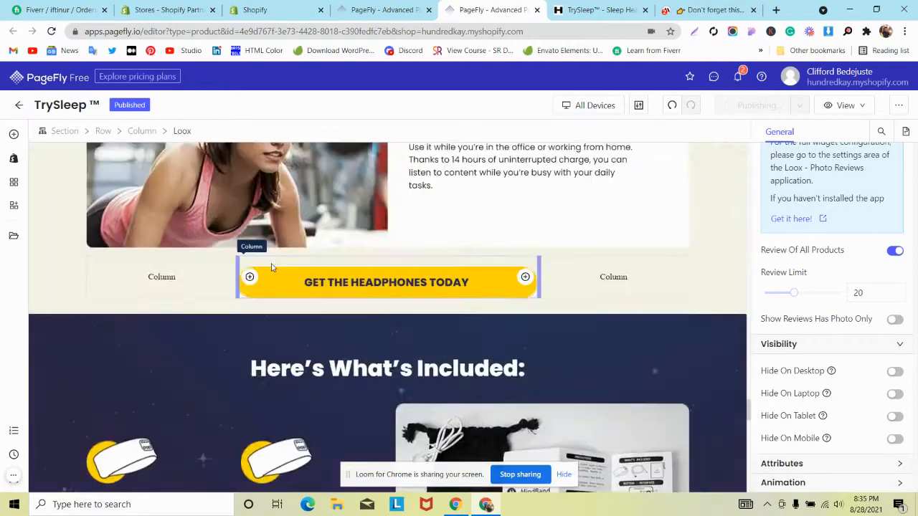
{"action": "scroll", "coordinate": [271, 267], "scroll_direction": "up", "scroll_amount": 10}
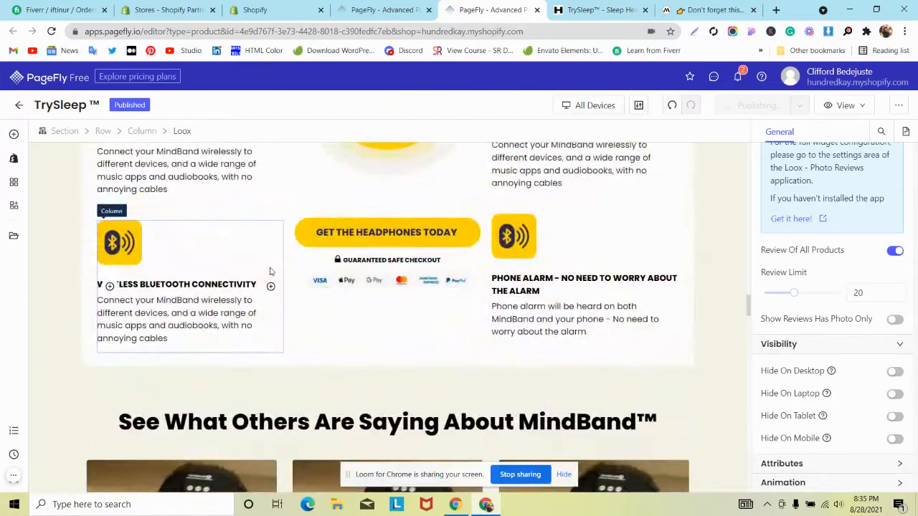
{"action": "scroll", "coordinate": [272, 271], "scroll_direction": "down", "scroll_amount": 5}
{"action": "scroll", "coordinate": [271, 271], "scroll_direction": "down", "scroll_amount": 6}
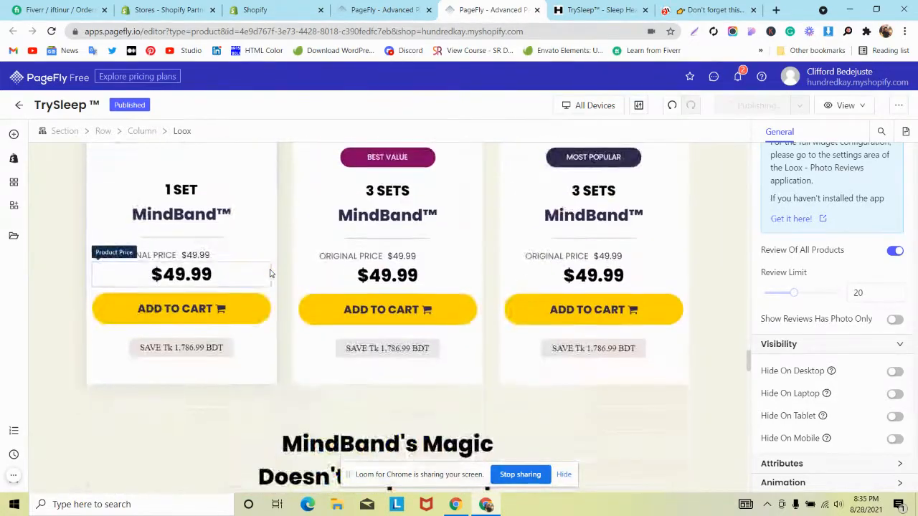
{"action": "scroll", "coordinate": [271, 274], "scroll_direction": "up", "scroll_amount": 15}
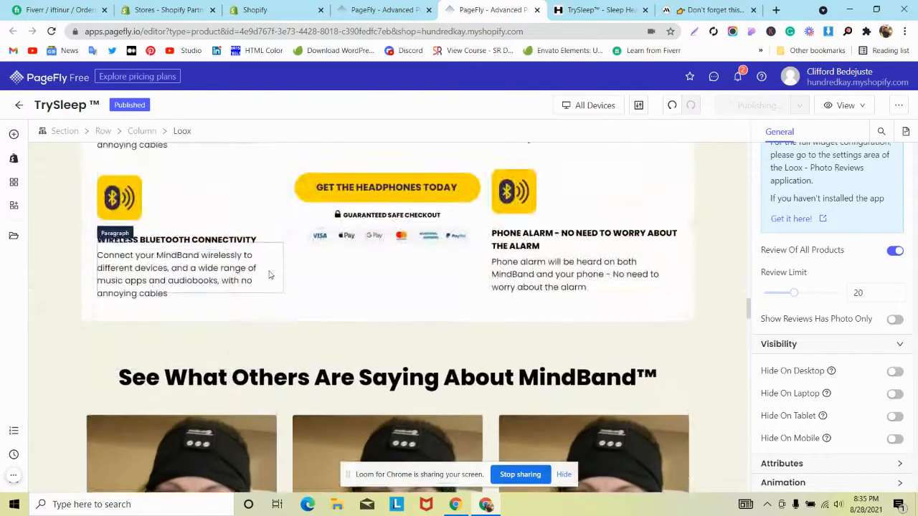
{"action": "scroll", "coordinate": [271, 278], "scroll_direction": "up", "scroll_amount": 15}
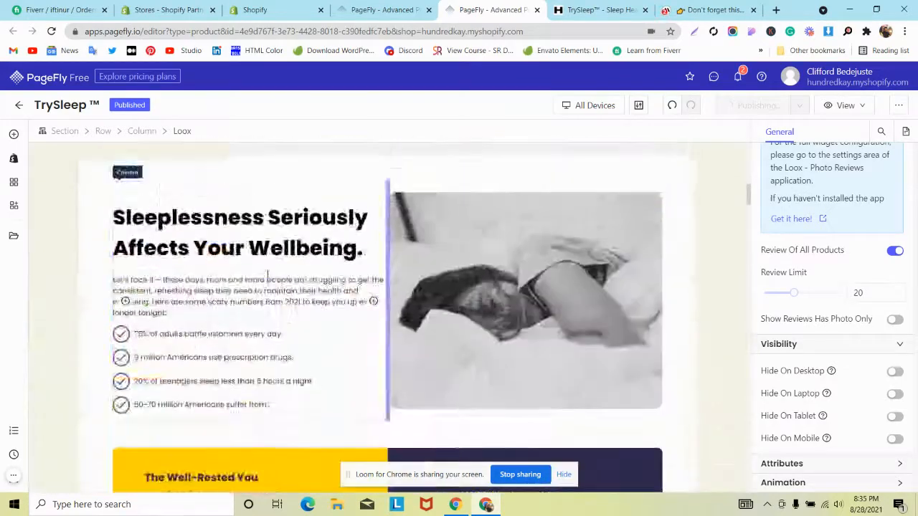
{"action": "scroll", "coordinate": [267, 276], "scroll_direction": "up", "scroll_amount": 3}
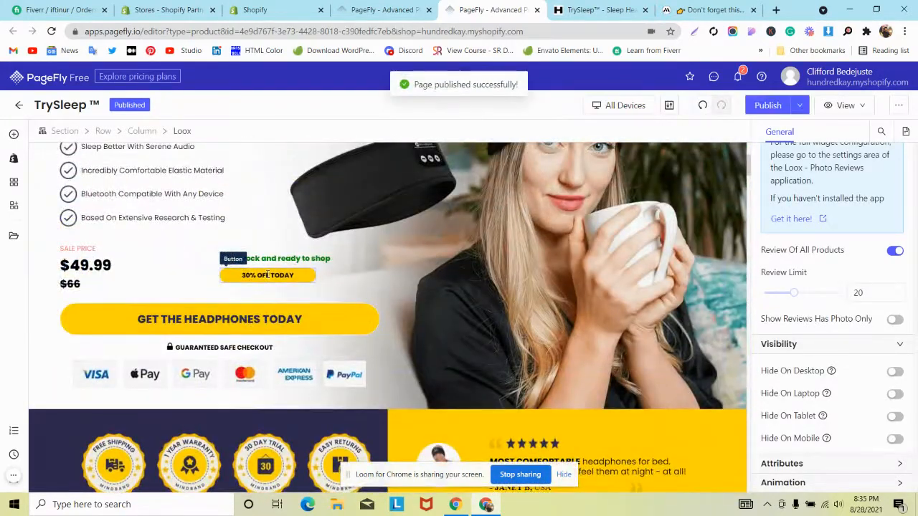
{"action": "scroll", "coordinate": [268, 276], "scroll_direction": "down", "scroll_amount": 2}
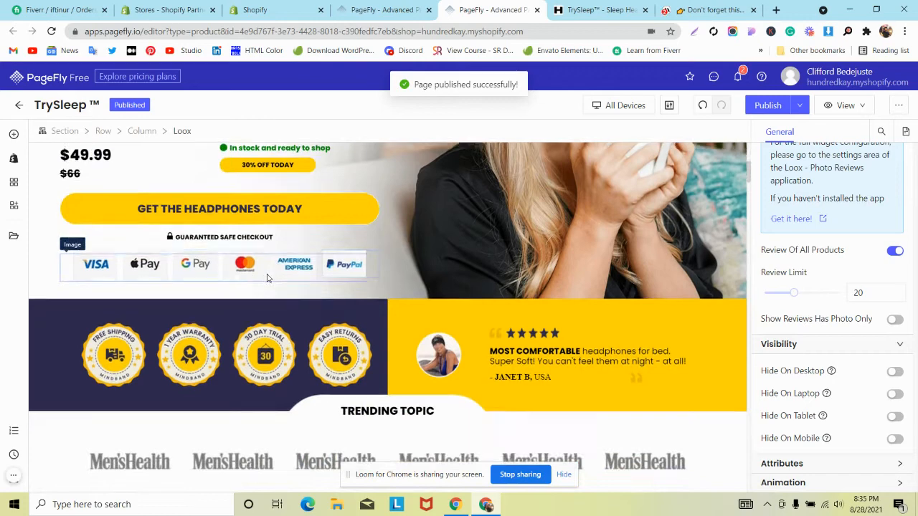
{"action": "scroll", "coordinate": [268, 278], "scroll_direction": "down", "scroll_amount": 5}
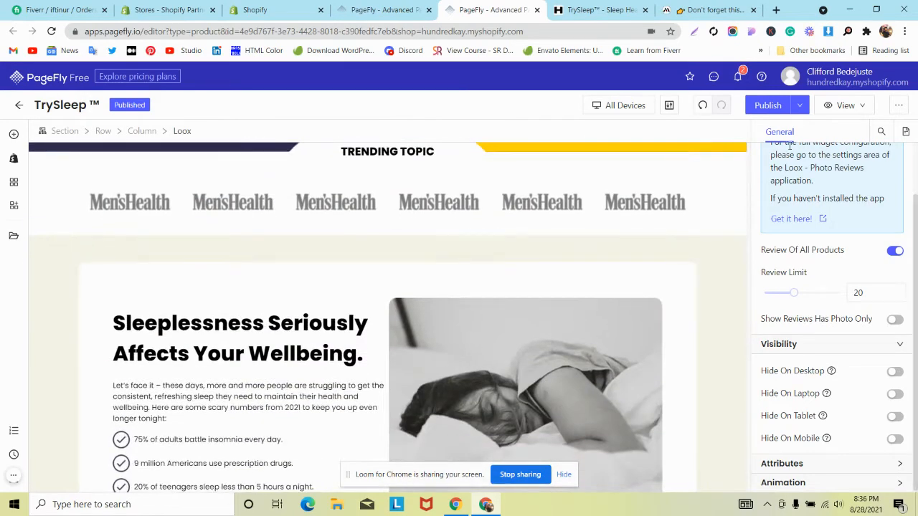
Step: Publish the TrySleep page once more and close the open TrySleep storefront page
{"action": "left_click", "coordinate": [764, 105]}
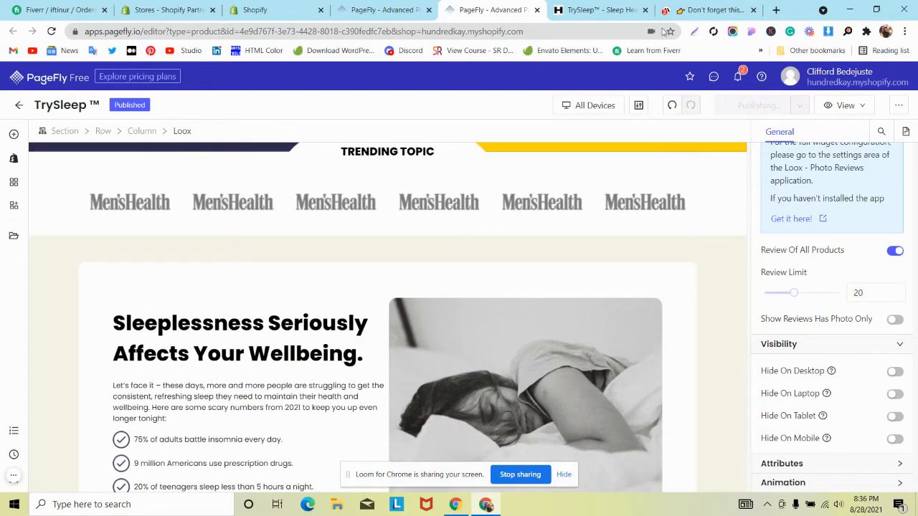
{"action": "left_click", "coordinate": [645, 10]}
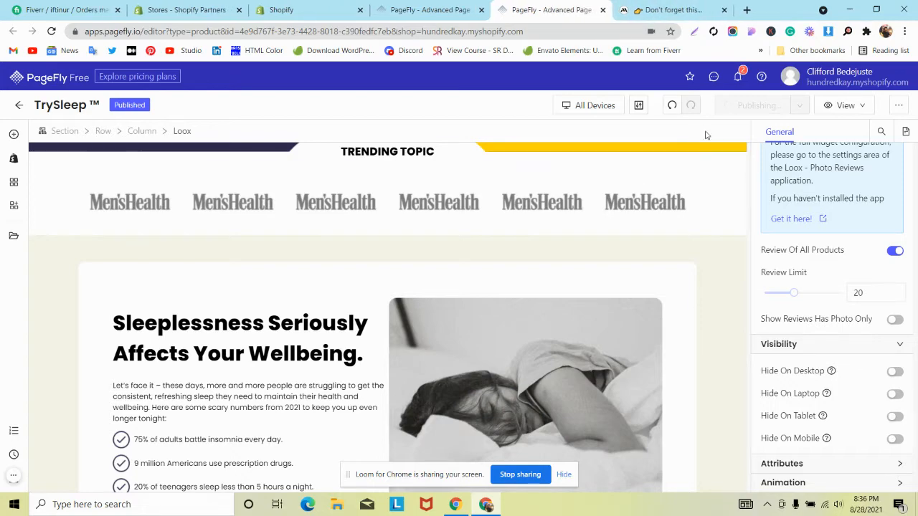
{"action": "scroll", "coordinate": [599, 178], "scroll_direction": "down", "scroll_amount": 6}
{"action": "scroll", "coordinate": [599, 178], "scroll_direction": "down", "scroll_amount": 10}
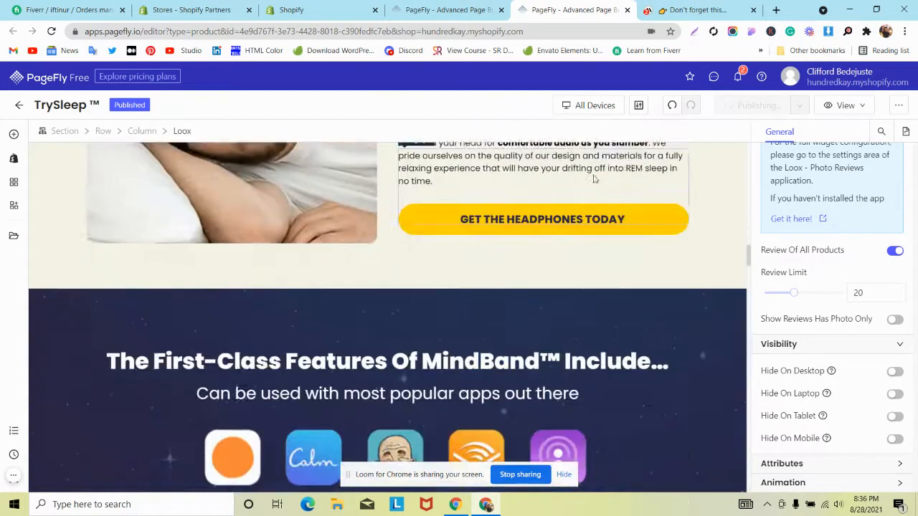
Step: Switch to the mindband.co product page and examine its sections from the hero down to the customer testimonials
{"action": "scroll", "coordinate": [594, 175], "scroll_direction": "up", "scroll_amount": 2}
{"action": "scroll", "coordinate": [594, 175], "scroll_direction": "up", "scroll_amount": 3}
{"action": "left_click", "coordinate": [688, 10]}
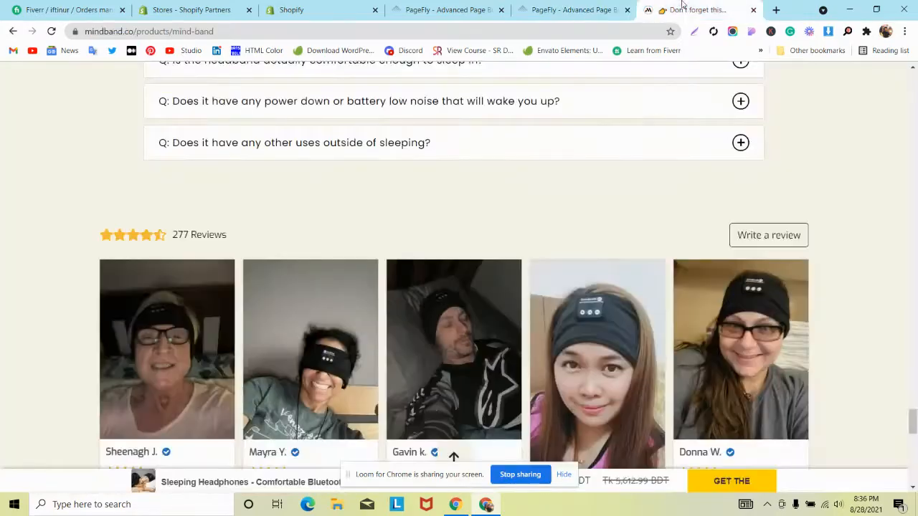
{"action": "scroll", "coordinate": [387, 215], "scroll_direction": "up", "scroll_amount": 10}
{"action": "scroll", "coordinate": [386, 216], "scroll_direction": "up", "scroll_amount": 20}
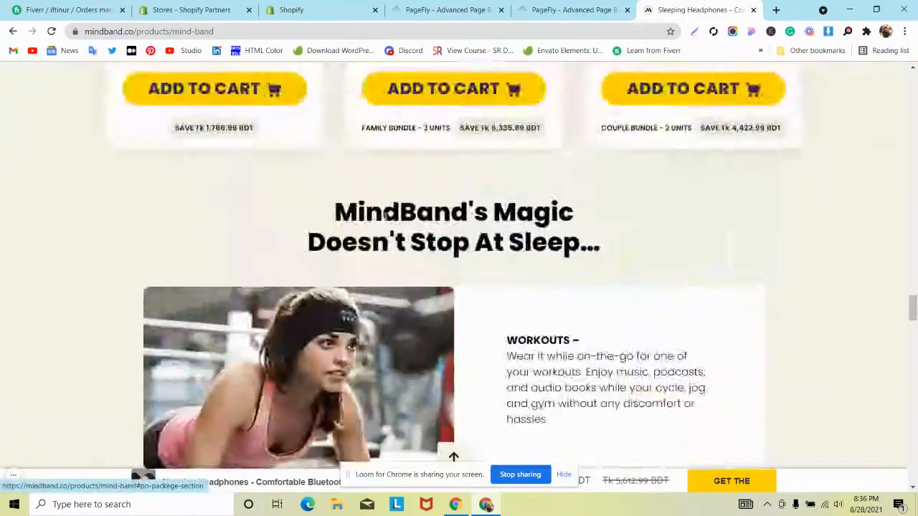
{"action": "scroll", "coordinate": [382, 224], "scroll_direction": "up", "scroll_amount": 20}
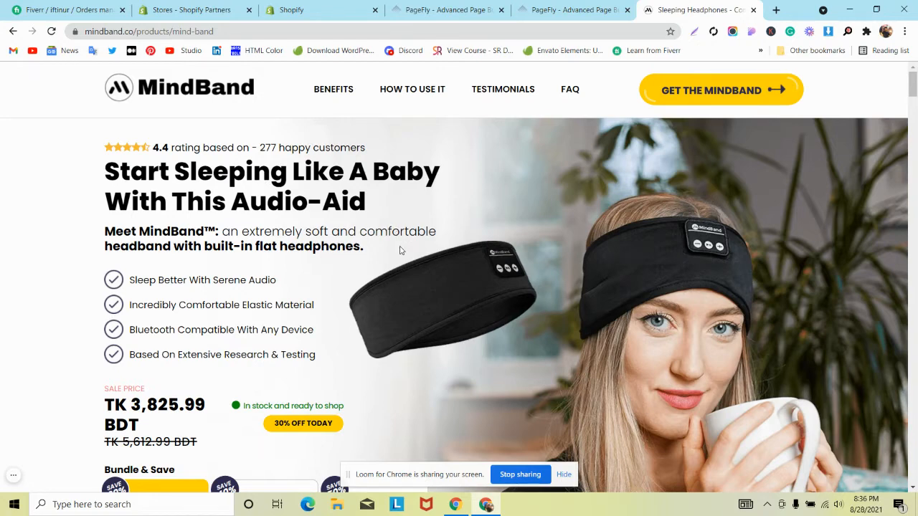
{"action": "scroll", "coordinate": [400, 250], "scroll_direction": "down", "scroll_amount": 2}
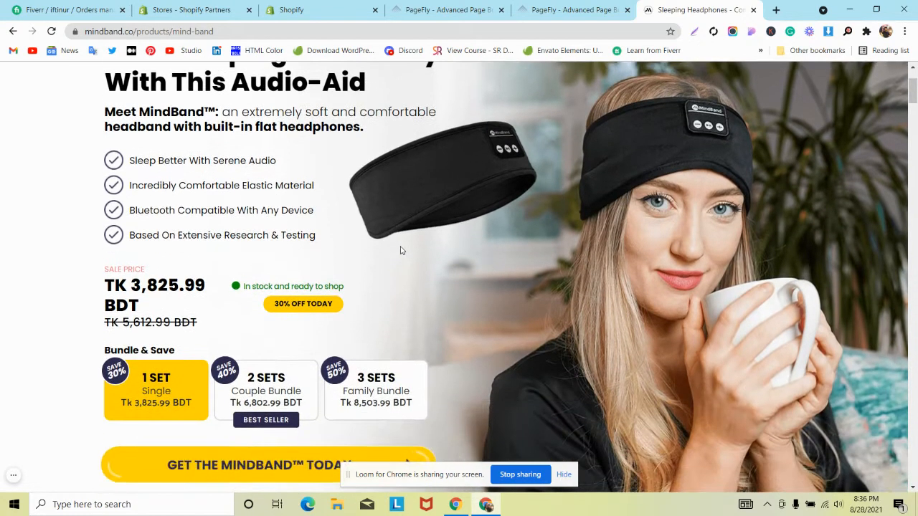
{"action": "scroll", "coordinate": [400, 250], "scroll_direction": "down", "scroll_amount": 6}
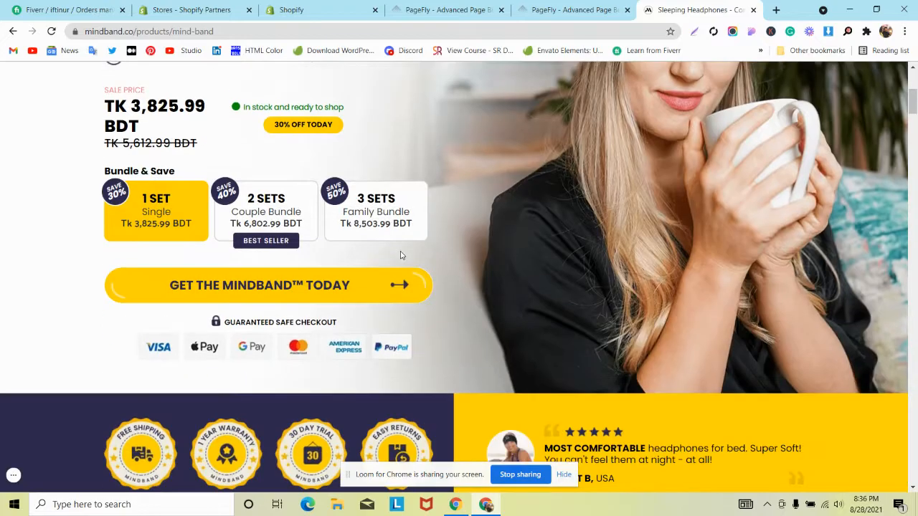
{"action": "scroll", "coordinate": [401, 250], "scroll_direction": "down", "scroll_amount": 12}
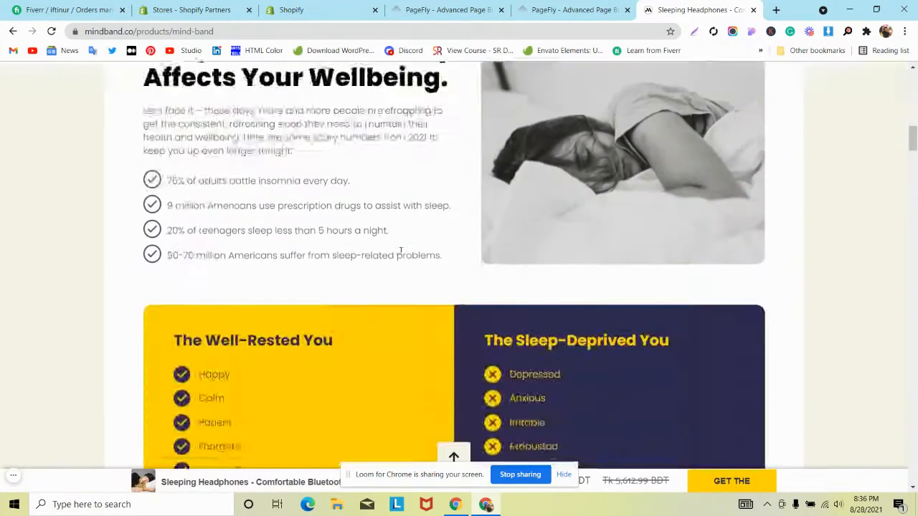
{"action": "scroll", "coordinate": [400, 251], "scroll_direction": "down", "scroll_amount": 12}
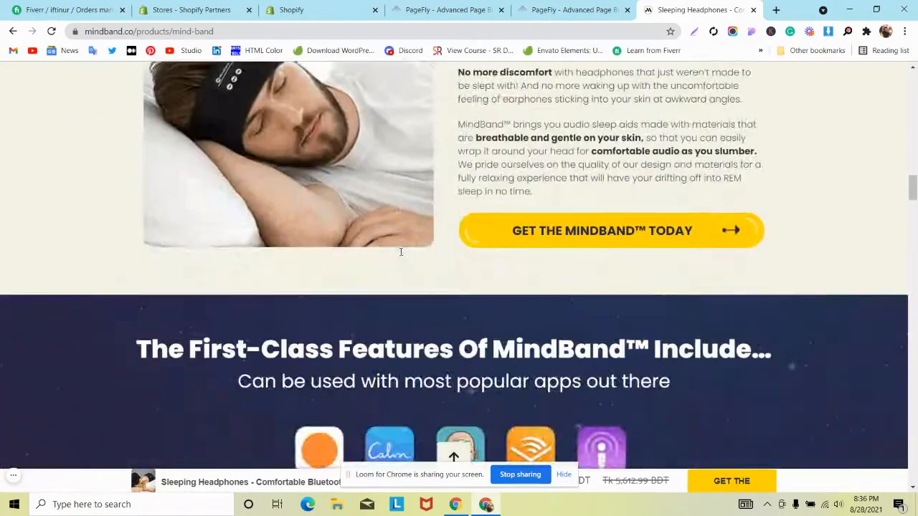
{"action": "scroll", "coordinate": [400, 256], "scroll_direction": "down", "scroll_amount": 10}
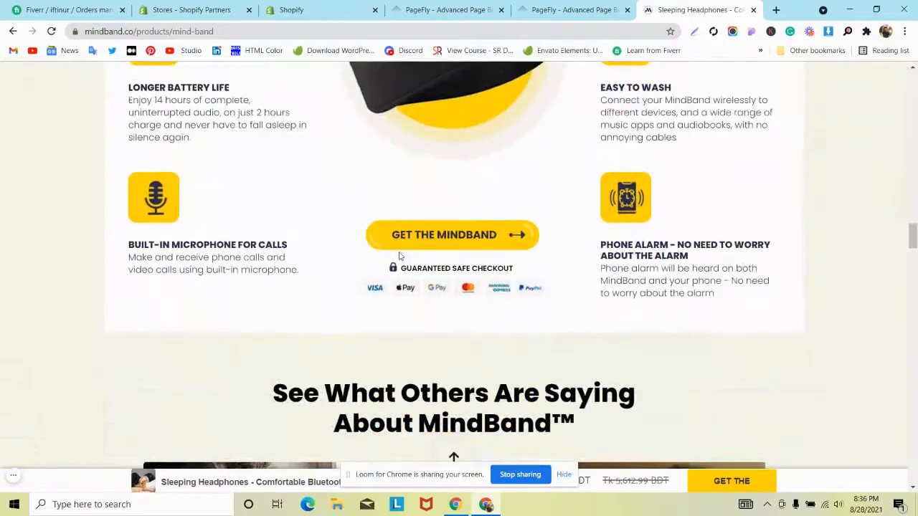
{"action": "scroll", "coordinate": [398, 251], "scroll_direction": "down", "scroll_amount": 3}
{"action": "scroll", "coordinate": [396, 252], "scroll_direction": "up", "scroll_amount": 3}
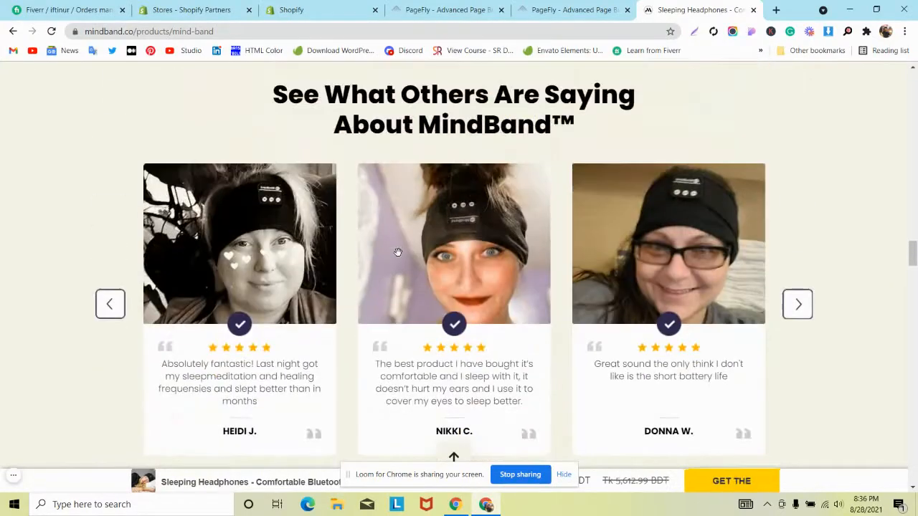
{"action": "scroll", "coordinate": [397, 252], "scroll_direction": "down", "scroll_amount": 6}
Step: Return to the PageFly editor, open the live TrySleep product page and dismiss its Shopify admin bar
{"action": "left_click", "coordinate": [588, 10]}
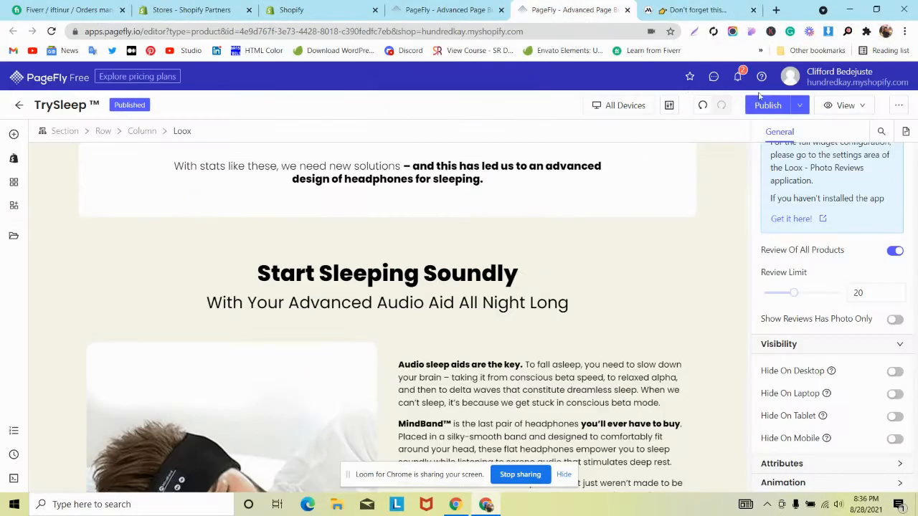
{"action": "left_click", "coordinate": [847, 105]}
{"action": "left_click", "coordinate": [840, 148]}
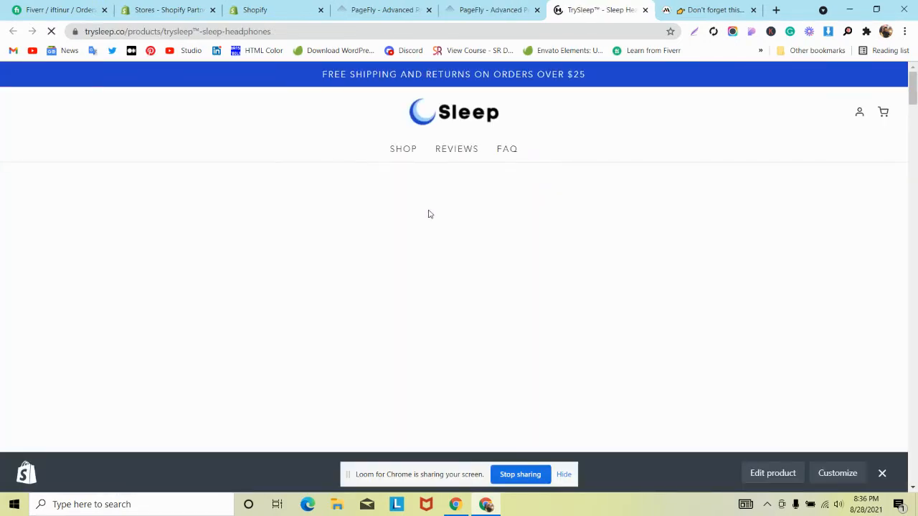
{"action": "left_click", "coordinate": [888, 475]}
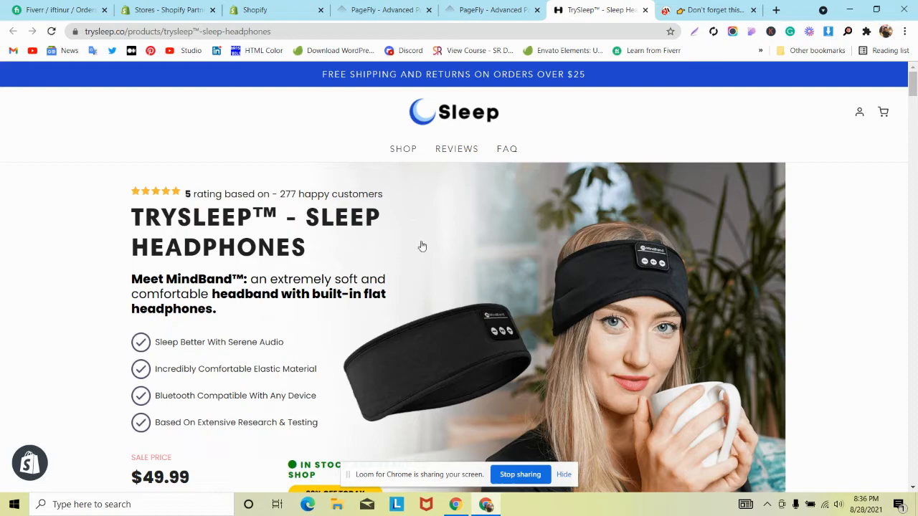
Step: Measure the gap between the header and the hero's rating line on the mindband.co page with Lightshot
{"action": "key", "text": "ctrl+Tab"}
{"action": "scroll", "coordinate": [917, 189], "scroll_direction": "up", "scroll_amount": 6}
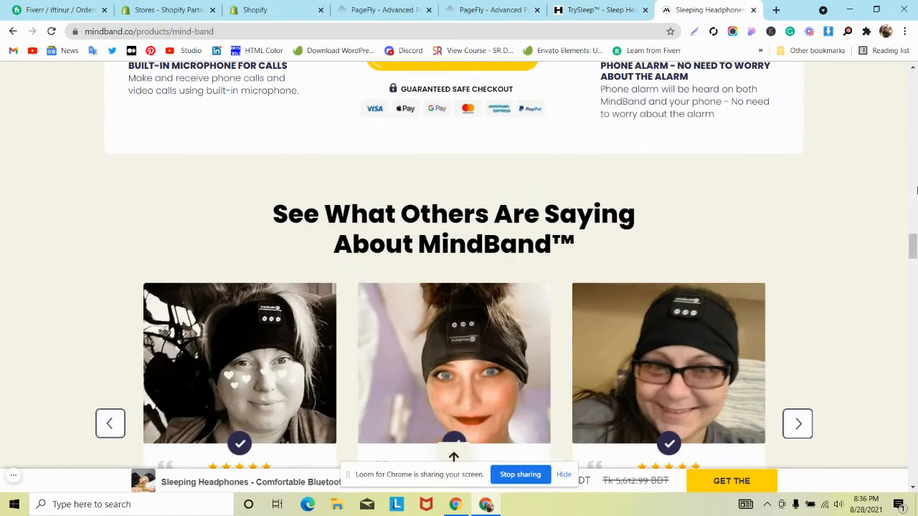
{"action": "scroll", "coordinate": [916, 189], "scroll_direction": "up", "scroll_amount": 15}
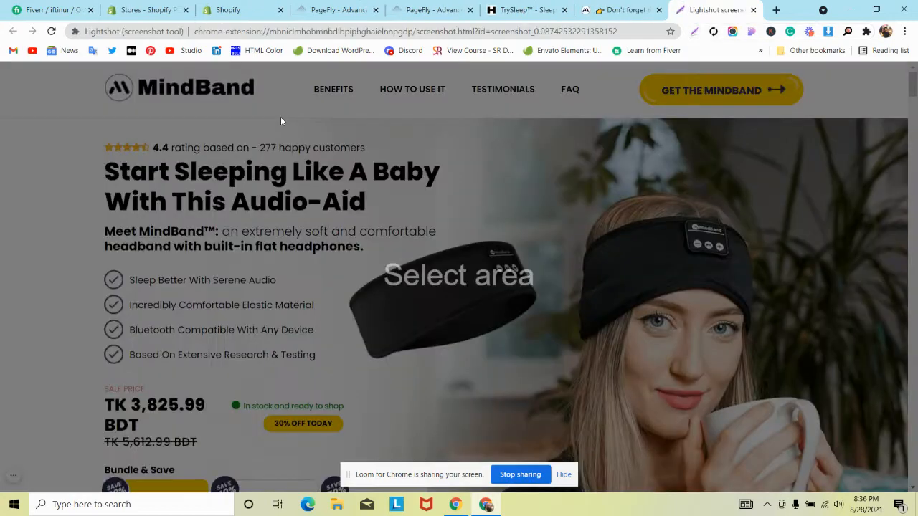
{"action": "left_click_drag", "start_coordinate": [280, 117], "coordinate": [483, 146]}
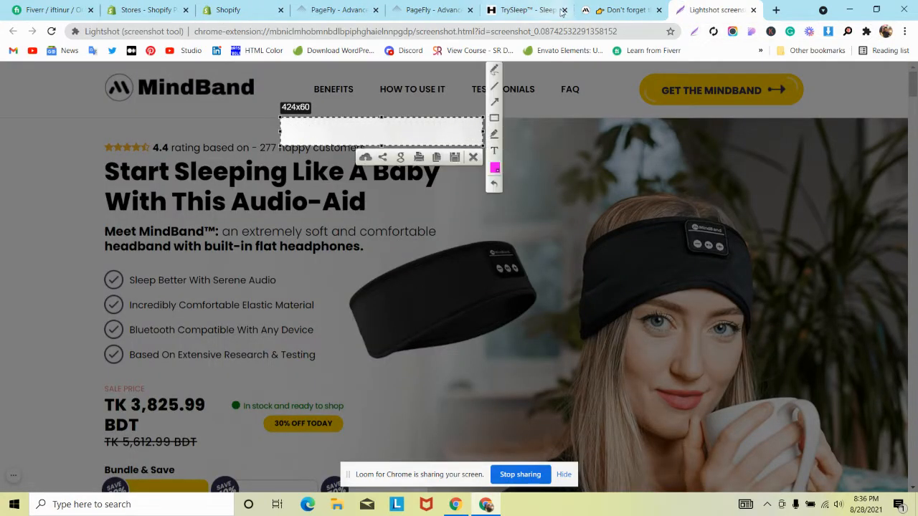
Step: Measure the gap above the hero's rating line on the live TrySleep page with Lightshot
{"action": "left_click", "coordinate": [608, 9]}
{"action": "left_click", "coordinate": [573, 7]}
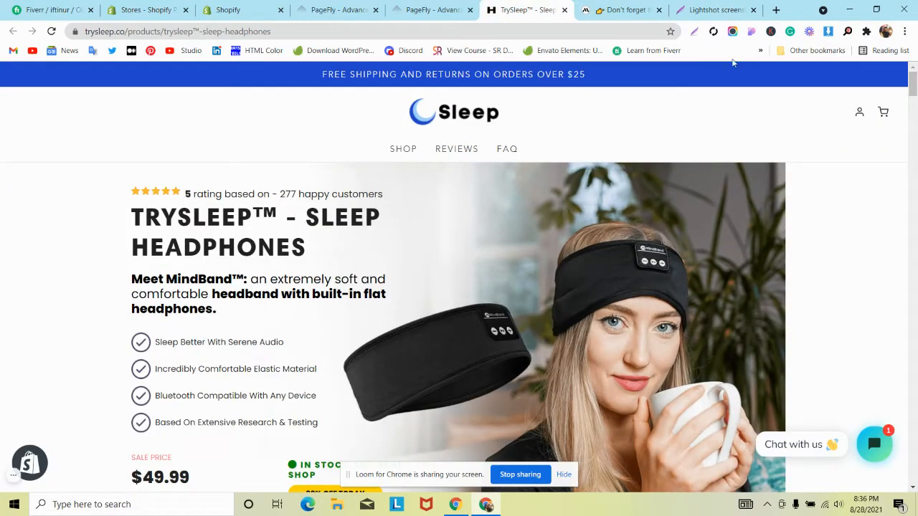
{"action": "left_click", "coordinate": [694, 31]}
{"action": "left_click_drag", "start_coordinate": [300, 163], "coordinate": [448, 192]}
Step: In the PageFly editor, set the hero section's top padding to 22 px
{"action": "left_click", "coordinate": [384, 9]}
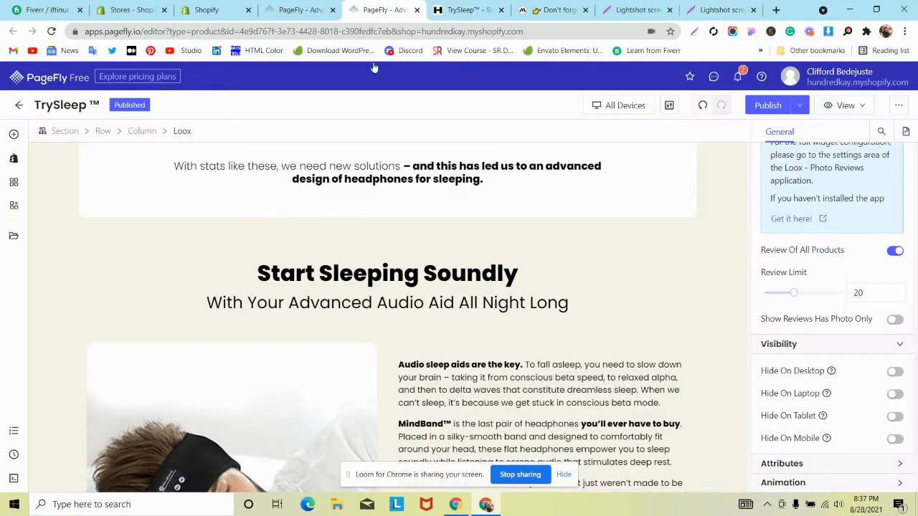
{"action": "scroll", "coordinate": [268, 227], "scroll_direction": "up", "scroll_amount": 3}
{"action": "scroll", "coordinate": [269, 227], "scroll_direction": "up", "scroll_amount": 10}
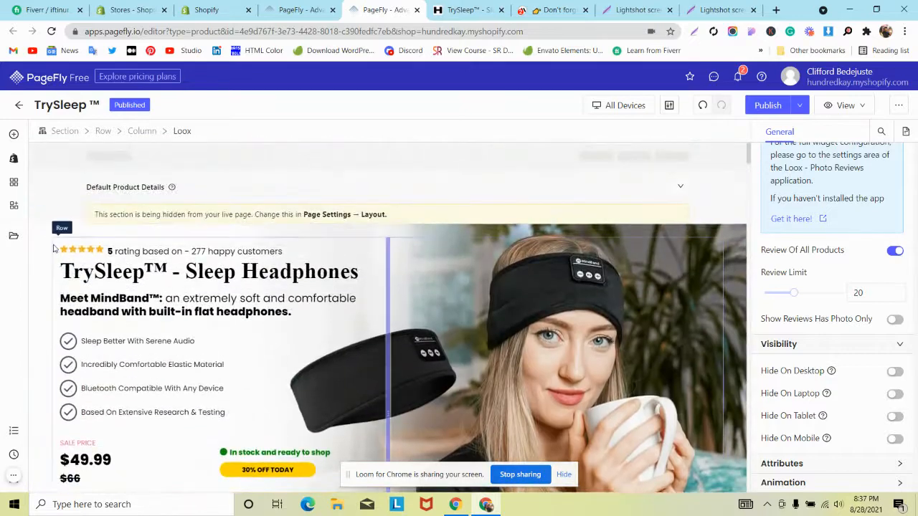
{"action": "left_click", "coordinate": [36, 236]}
{"action": "left_click", "coordinate": [820, 131]}
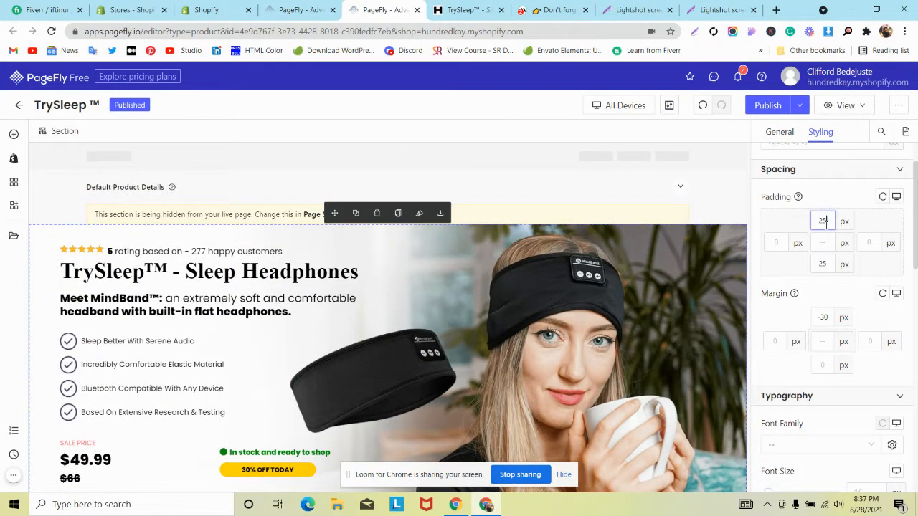
{"action": "key", "text": "Down"}
{"action": "key", "text": "Down"}
{"action": "key", "text": "Down"}
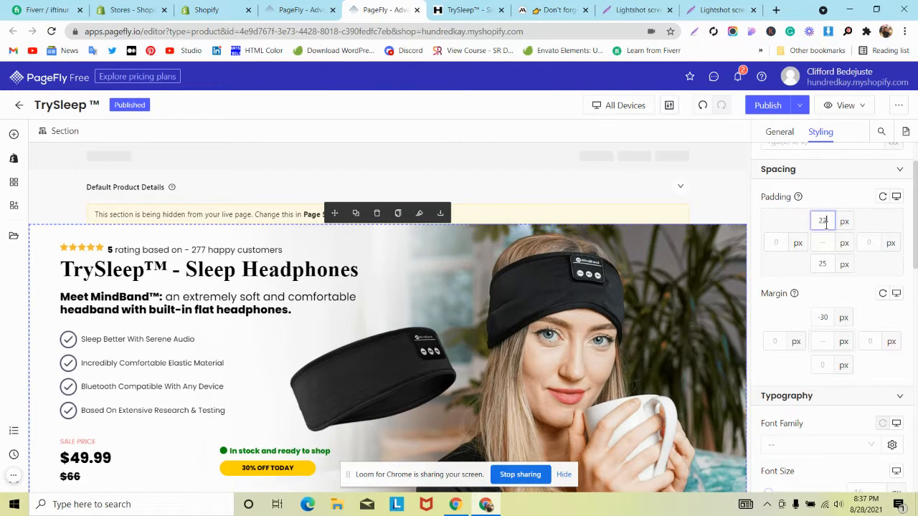
Step: Measure the gap between the payment icons and the trust badge band on the live TrySleep page
{"action": "left_click", "coordinate": [463, 9]}
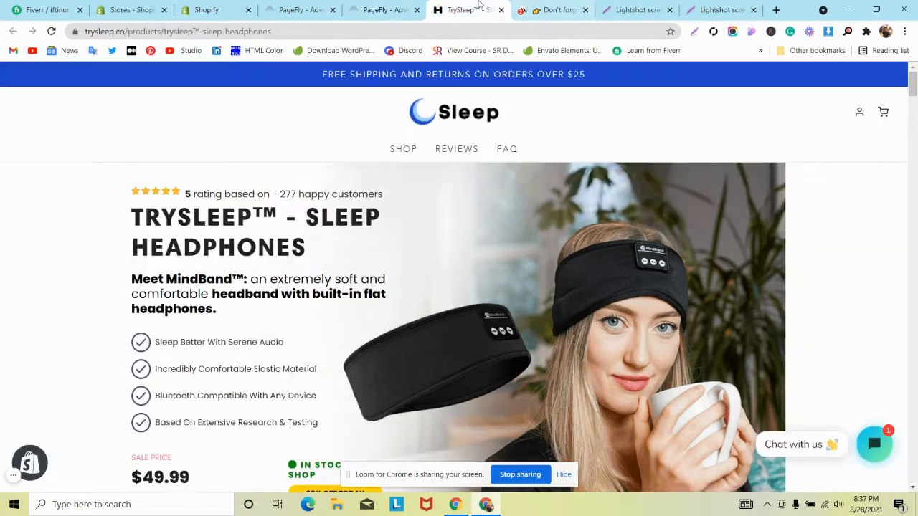
{"action": "scroll", "coordinate": [313, 190], "scroll_direction": "down", "scroll_amount": 4}
{"action": "scroll", "coordinate": [313, 194], "scroll_direction": "down", "scroll_amount": 1}
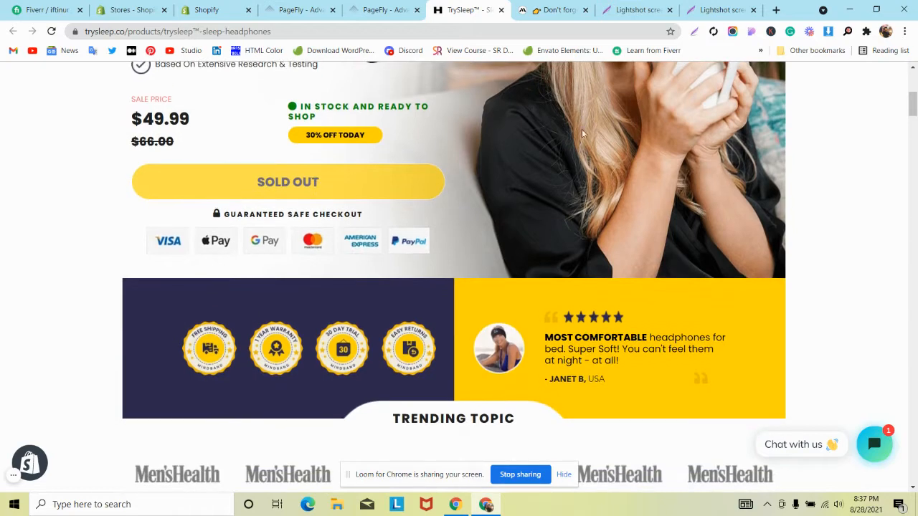
{"action": "left_click", "coordinate": [696, 33]}
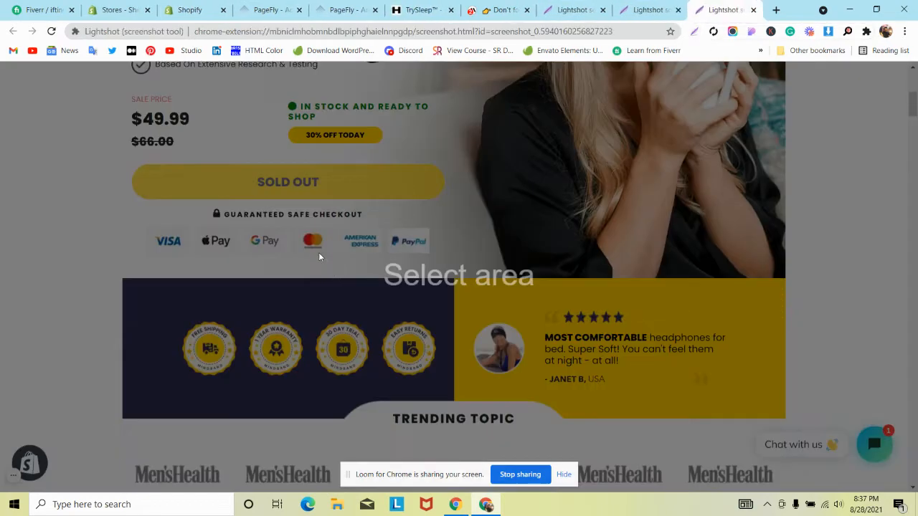
{"action": "left_click_drag", "start_coordinate": [319, 252], "coordinate": [483, 280]}
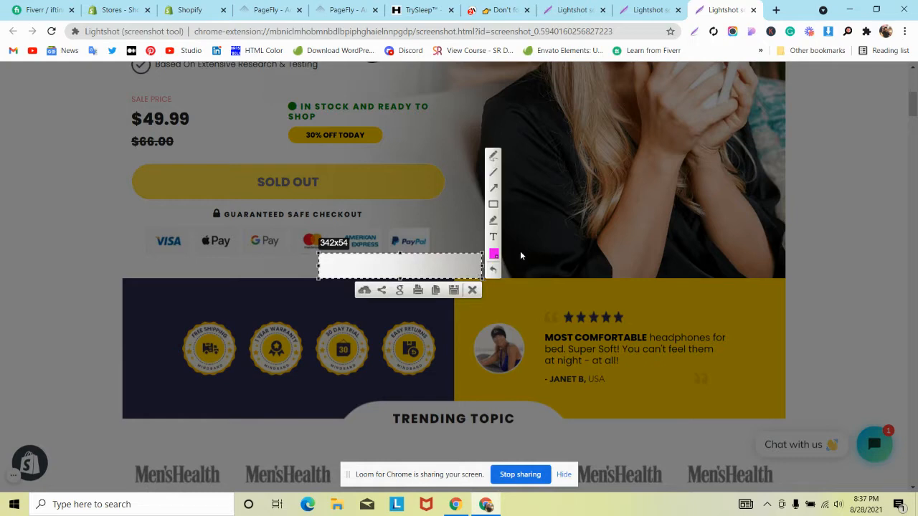
Step: Measure the gap between the payment icons and the trust badge band on the mindband.co page
{"action": "left_click", "coordinate": [502, 10]}
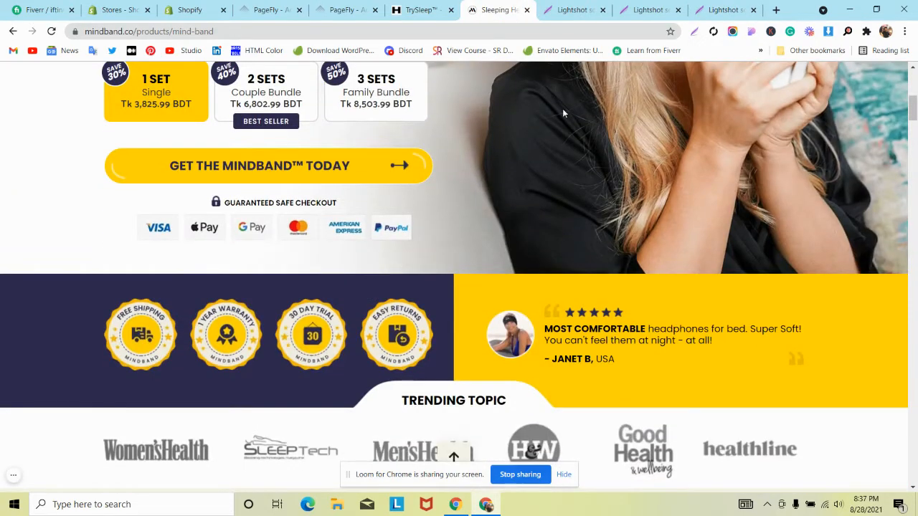
{"action": "key", "text": "Print"}
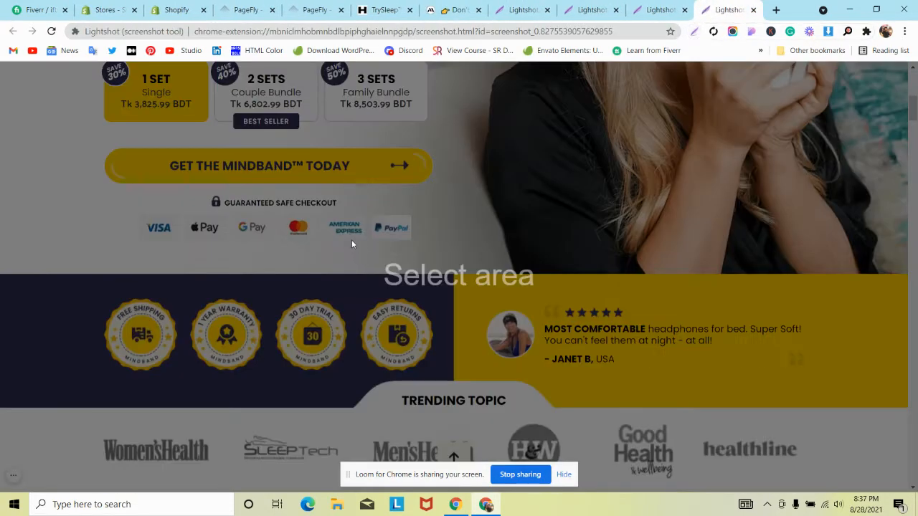
{"action": "left_click_drag", "start_coordinate": [351, 240], "coordinate": [446, 273]}
{"action": "key", "text": "ctrl+c"}
Step: Return to the PageFly editor and set the hero section's bottom padding to 40 px
{"action": "left_click", "coordinate": [314, 9]}
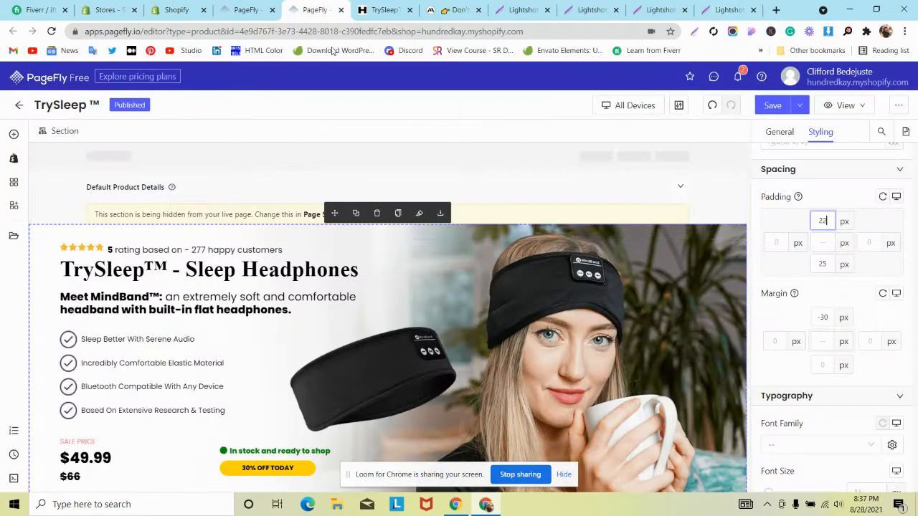
{"action": "scroll", "coordinate": [812, 205], "scroll_direction": "down", "scroll_amount": 3}
{"action": "scroll", "coordinate": [496, 275], "scroll_direction": "down", "scroll_amount": 3}
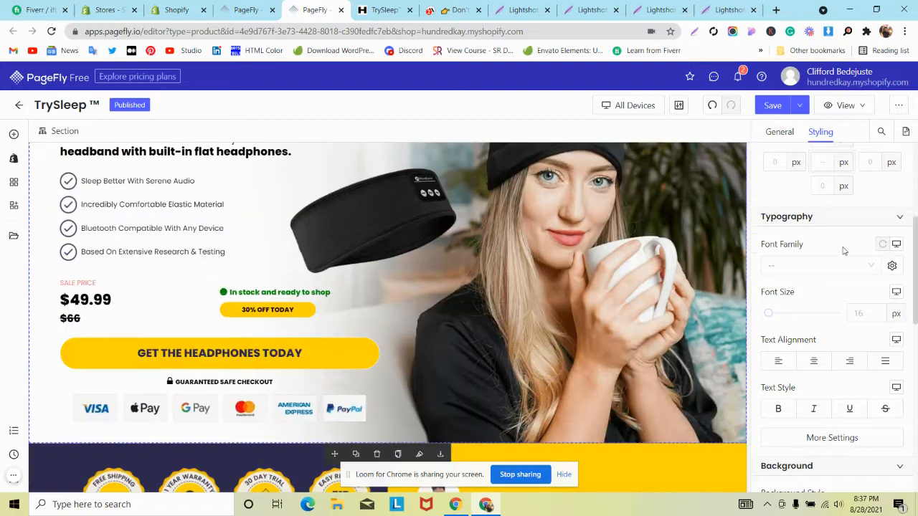
{"action": "scroll", "coordinate": [844, 251], "scroll_direction": "up", "scroll_amount": 3}
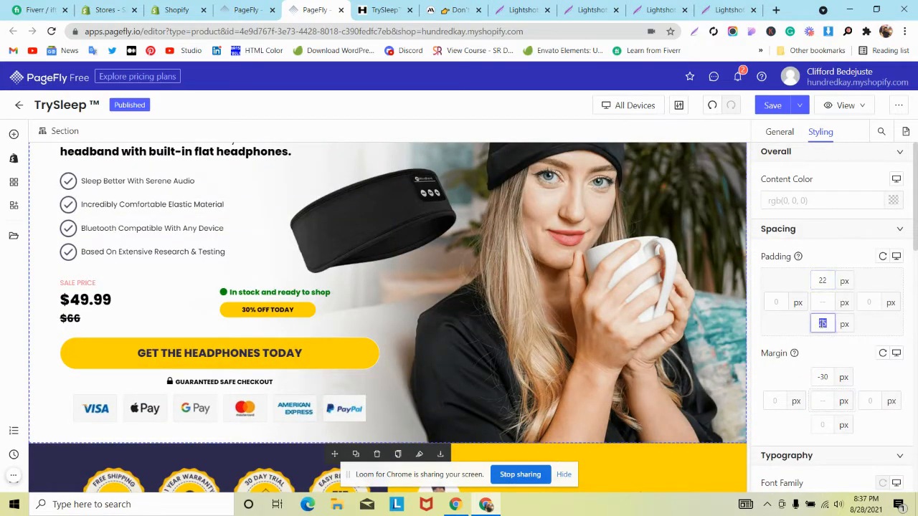
{"action": "type", "text": "40"}
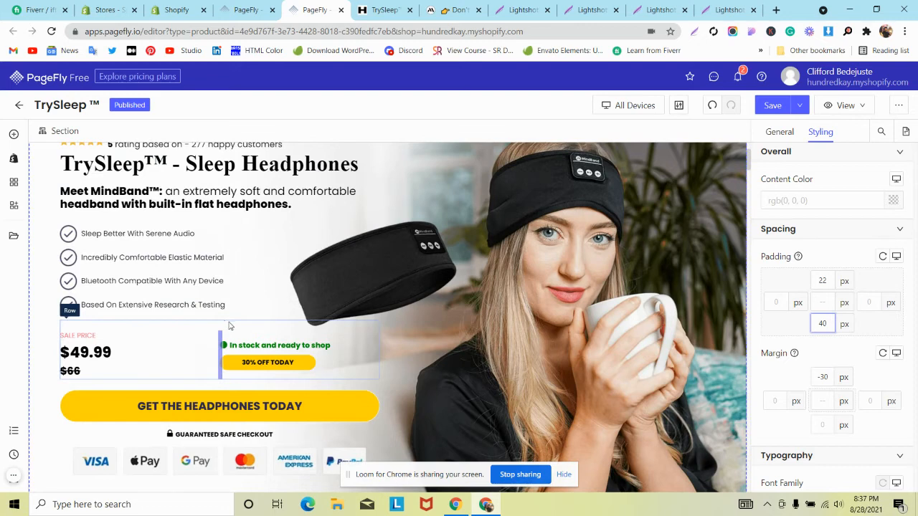
Step: Save the TrySleep page and close the Lightshot screenshot tabs
{"action": "mouse_move", "coordinate": [775, 110]}
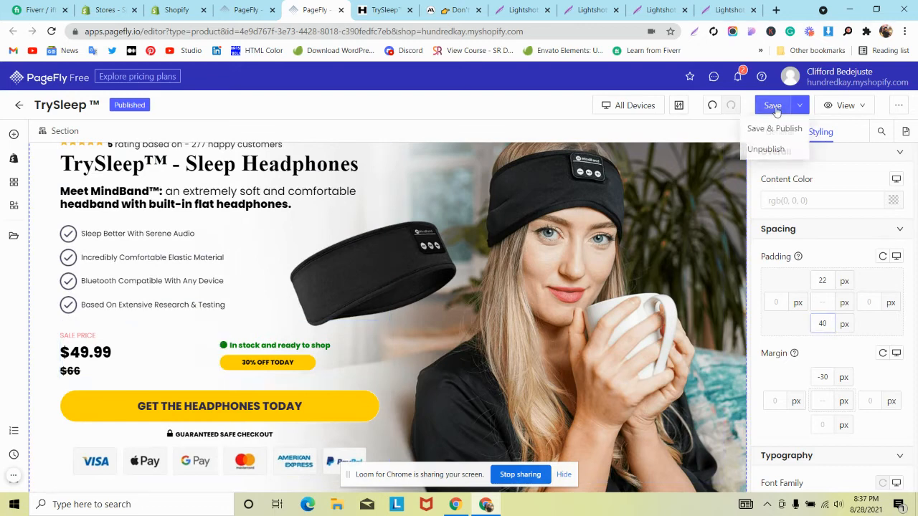
{"action": "left_click", "coordinate": [548, 10]}
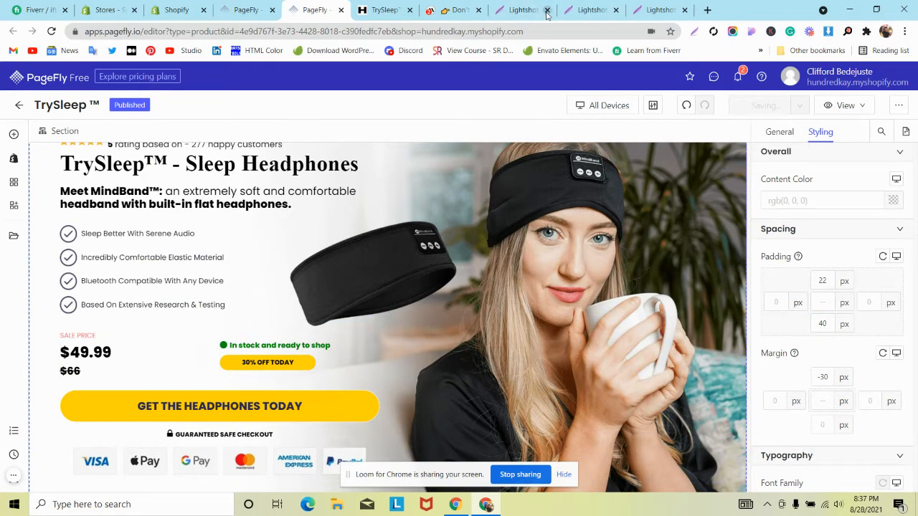
{"action": "left_click", "coordinate": [548, 11]}
{"action": "left_click", "coordinate": [548, 11]}
{"action": "left_click", "coordinate": [548, 11]}
Step: Measure the height of the trust badge and testimonial band on the mindband.co page with a Lightshot capture
{"action": "left_click", "coordinate": [459, 10]}
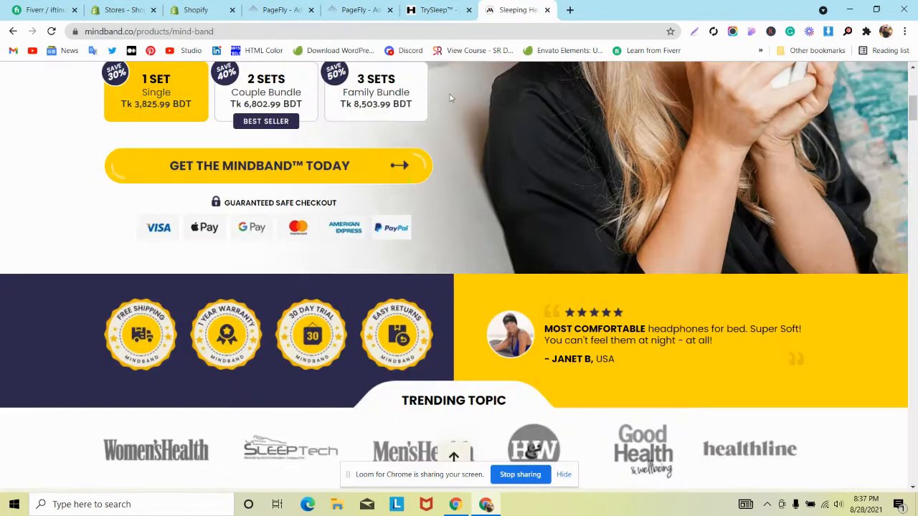
{"action": "scroll", "coordinate": [373, 158], "scroll_direction": "down", "scroll_amount": 2}
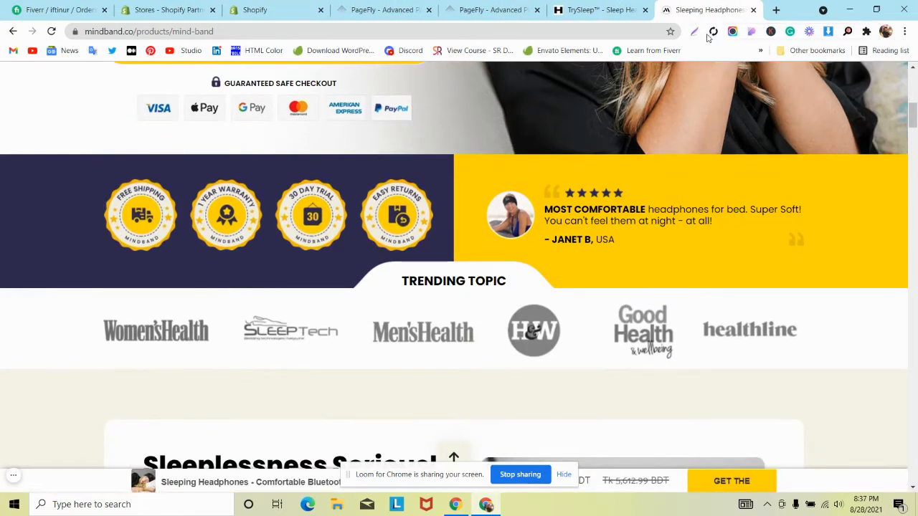
{"action": "key", "text": "Print"}
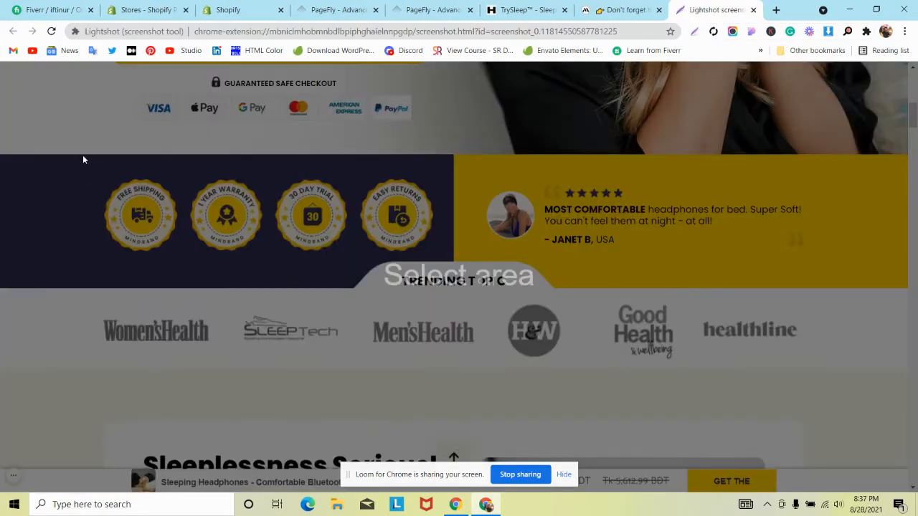
{"action": "left_click_drag", "start_coordinate": [82, 152], "coordinate": [318, 288]}
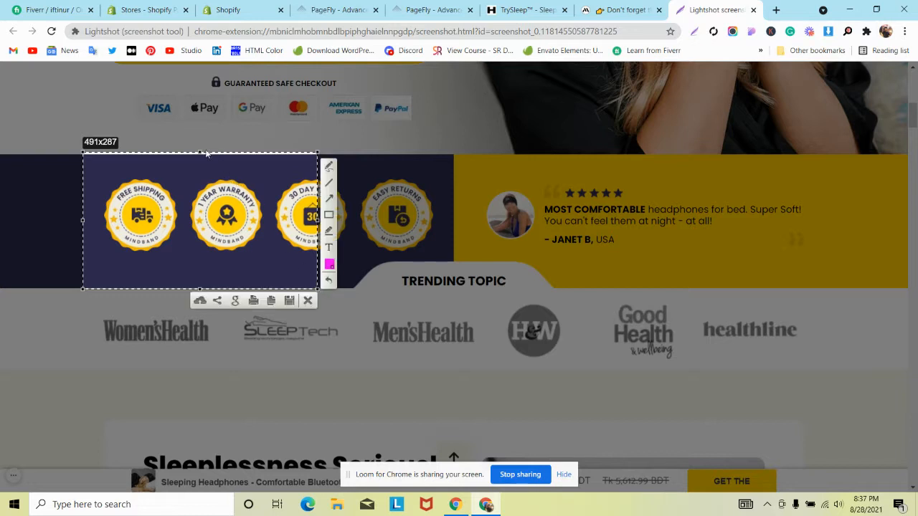
{"action": "left_click_drag", "start_coordinate": [200, 154], "coordinate": [200, 154]}
{"action": "left_click_drag", "start_coordinate": [201, 155], "coordinate": [684, 178]}
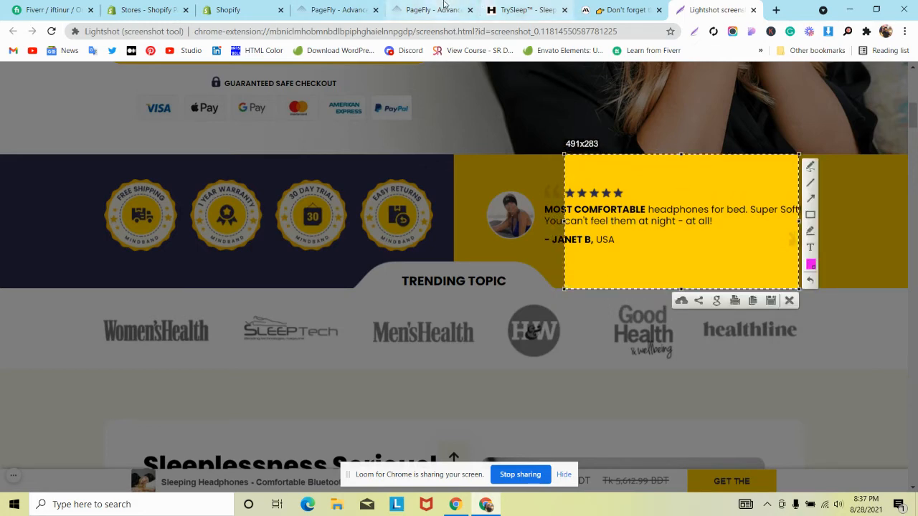
Step: Measure the height of the trust badge and testimonial band on the live TrySleep page with a Lightshot capture
{"action": "left_click", "coordinate": [527, 10]}
{"action": "scroll", "coordinate": [645, 88], "scroll_direction": "down", "scroll_amount": 2}
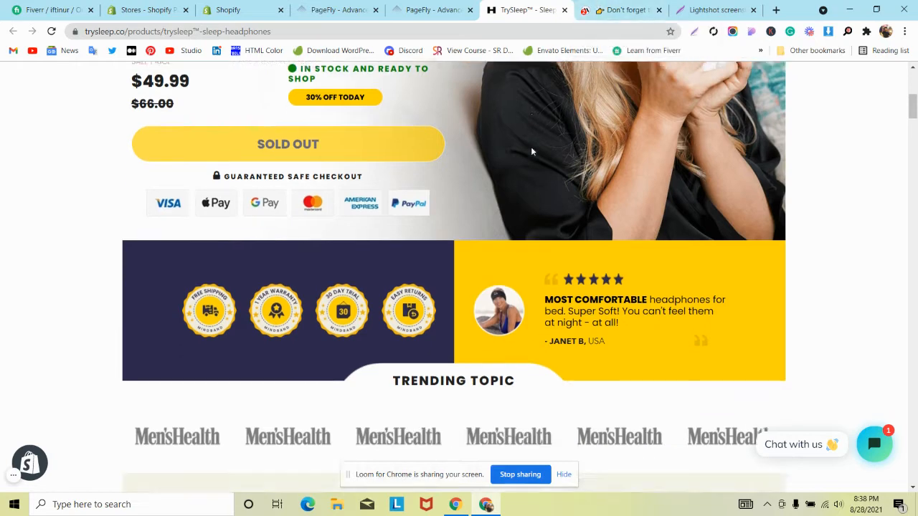
{"action": "left_click", "coordinate": [695, 32]}
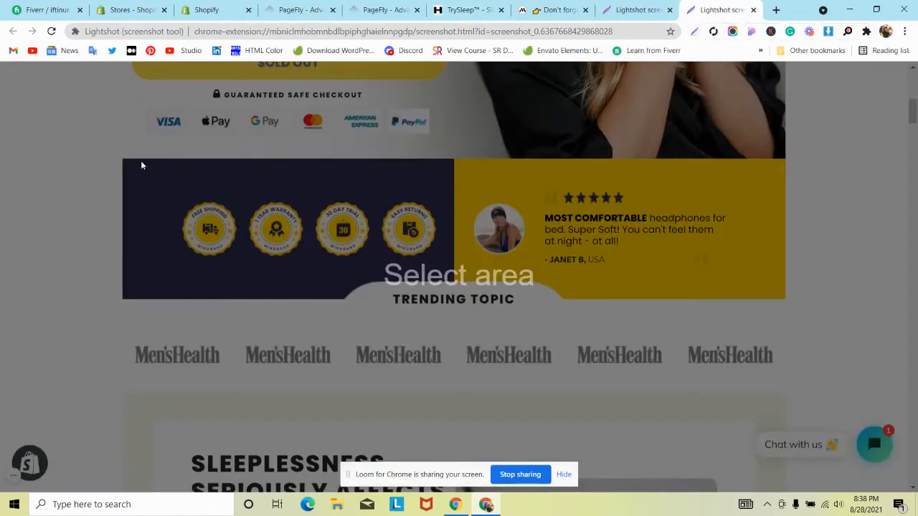
{"action": "mouse_move", "coordinate": [123, 159]}
{"action": "left_mouse_down"}
{"action": "mouse_move", "coordinate": [372, 297]}
{"action": "mouse_move", "coordinate": [349, 299]}
{"action": "left_mouse_up"}
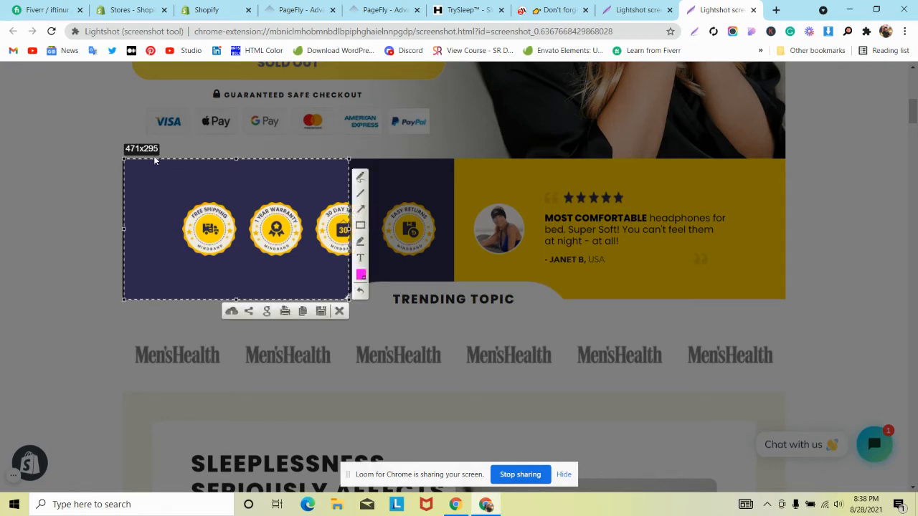
Step: Return to the PageFly editor and set the trust badge section's bottom padding to 0 px
{"action": "left_click", "coordinate": [383, 10]}
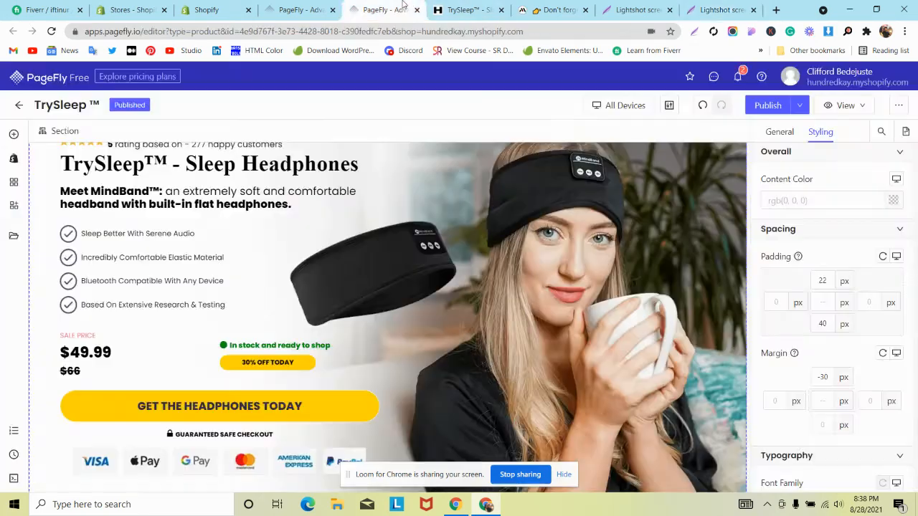
{"action": "scroll", "coordinate": [139, 232], "scroll_direction": "down", "scroll_amount": 8}
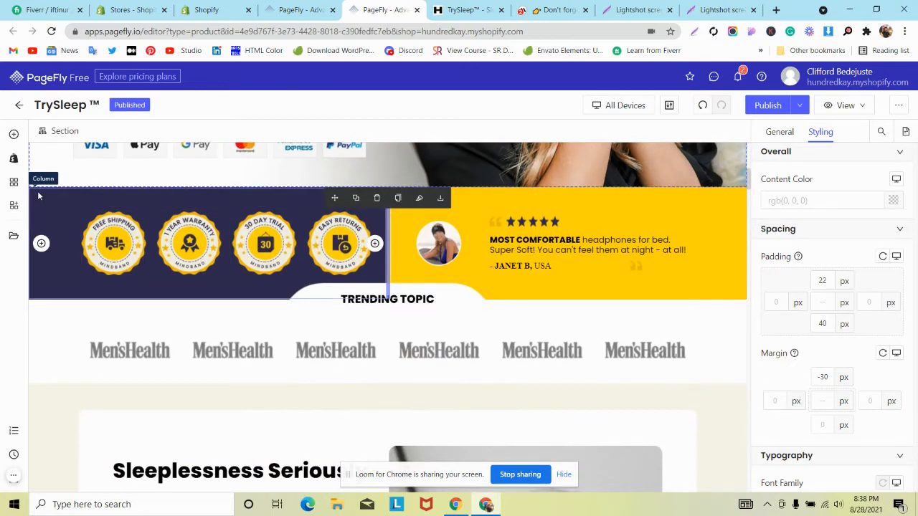
{"action": "left_click", "coordinate": [59, 130]}
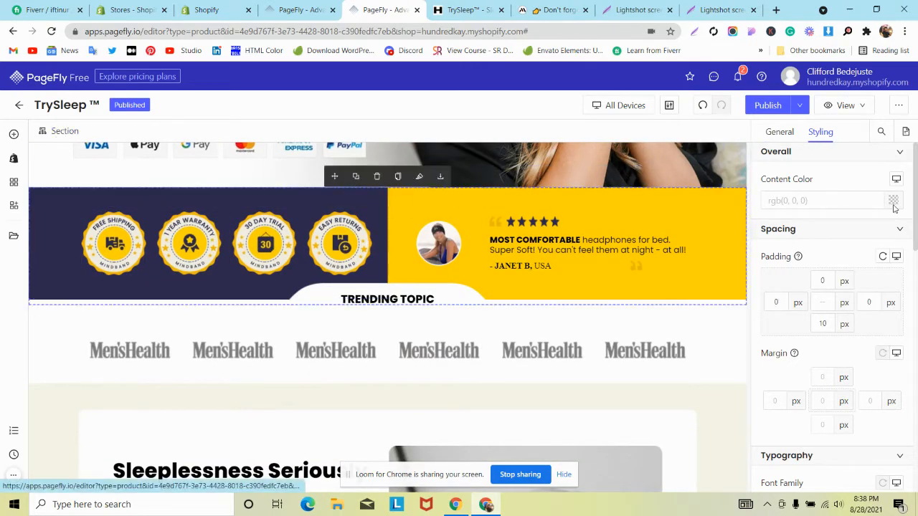
{"action": "left_click", "coordinate": [824, 325]}
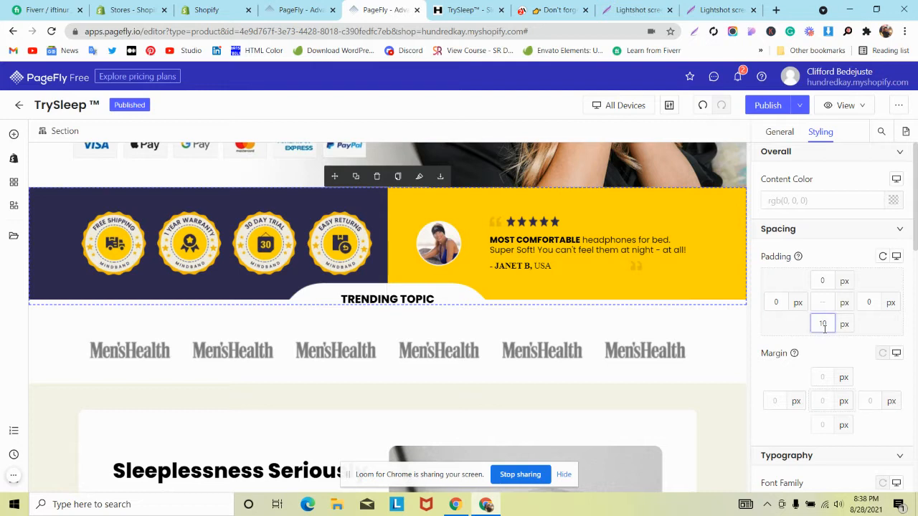
{"action": "key", "text": "Down"}
{"action": "key", "text": "Down"}
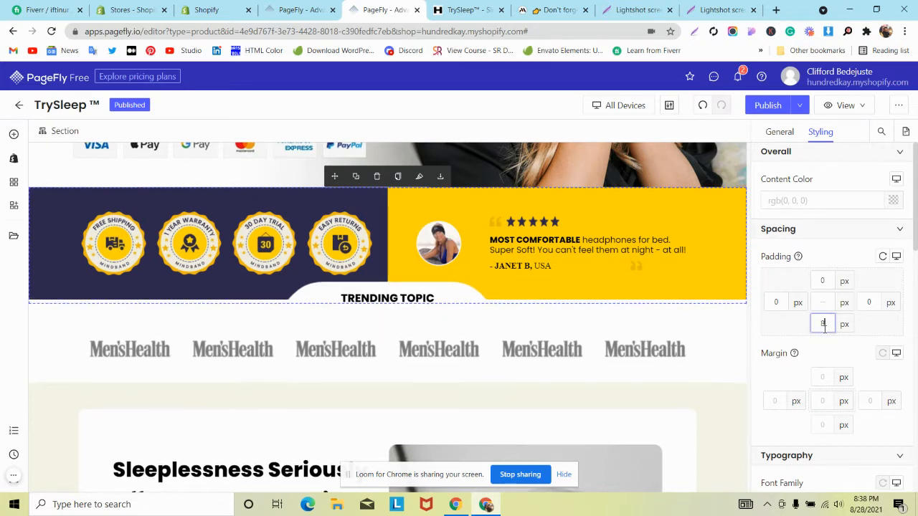
{"action": "key", "text": "Down"}
{"action": "key", "text": "Down"}
{"action": "key", "text": "Down"}
{"action": "key", "text": "Down"}
{"action": "key", "text": "Down"}
{"action": "key", "text": "Down"}
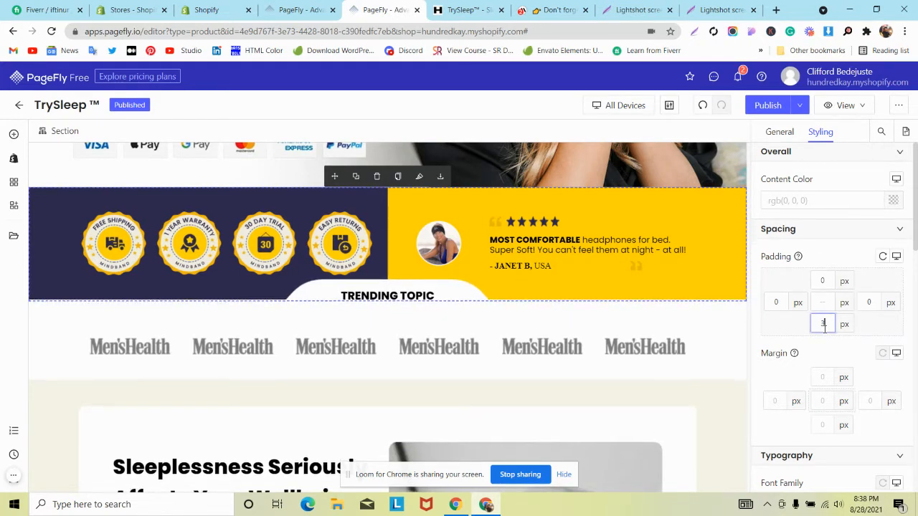
{"action": "key", "text": "Down"}
{"action": "key", "text": "Down"}
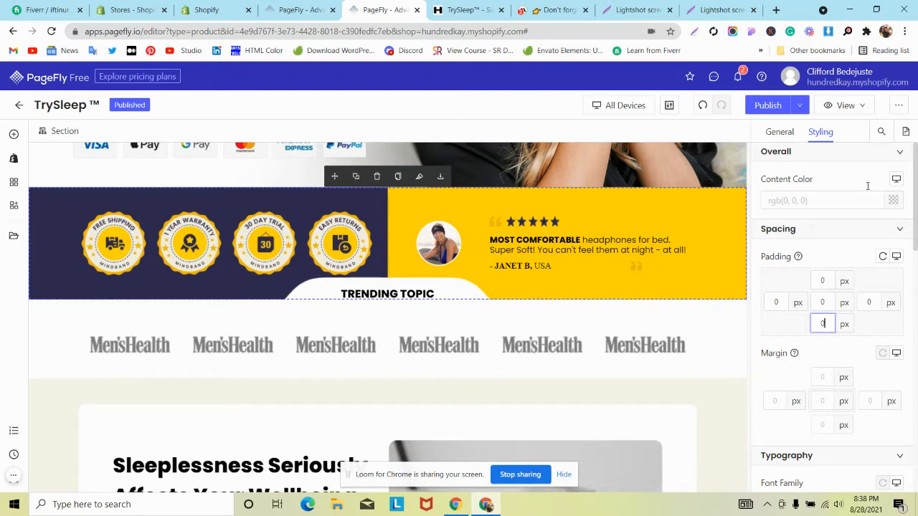
Step: Save the TrySleep page and close both Lightshot screenshot tabs
{"action": "left_click", "coordinate": [775, 106]}
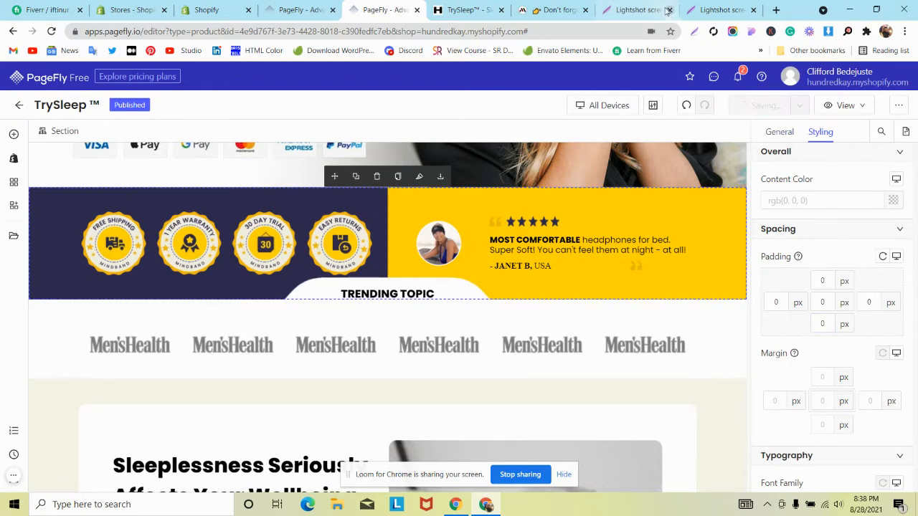
{"action": "left_click", "coordinate": [670, 10]}
{"action": "left_click", "coordinate": [670, 10]}
Step: Measure the height of the press logo strip under Trending Topic on the live TrySleep page
{"action": "left_click", "coordinate": [521, 9]}
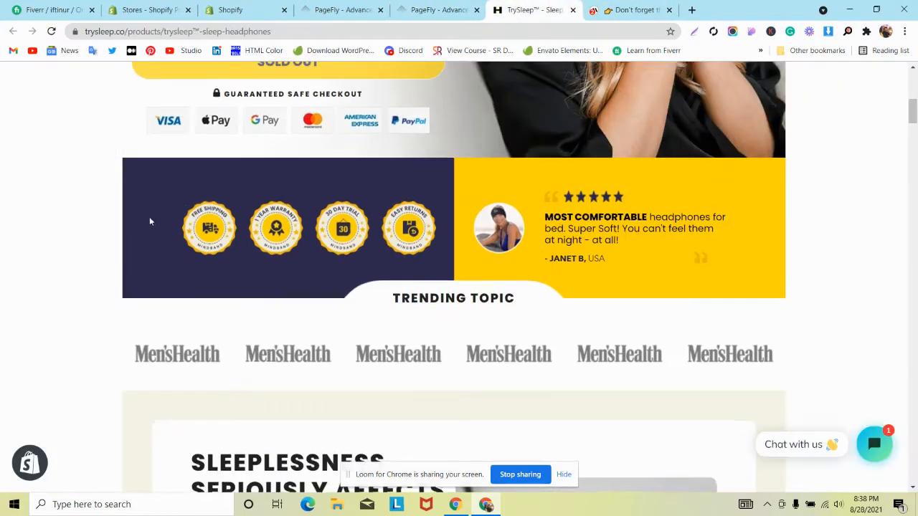
{"action": "scroll", "coordinate": [149, 220], "scroll_direction": "down", "scroll_amount": 2}
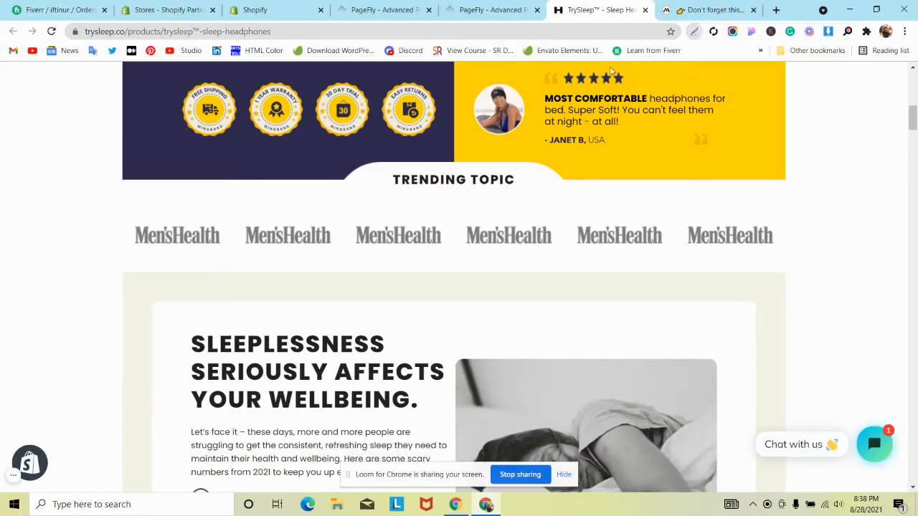
{"action": "left_click", "coordinate": [694, 31]}
{"action": "left_click_drag", "start_coordinate": [122, 180], "coordinate": [275, 273]}
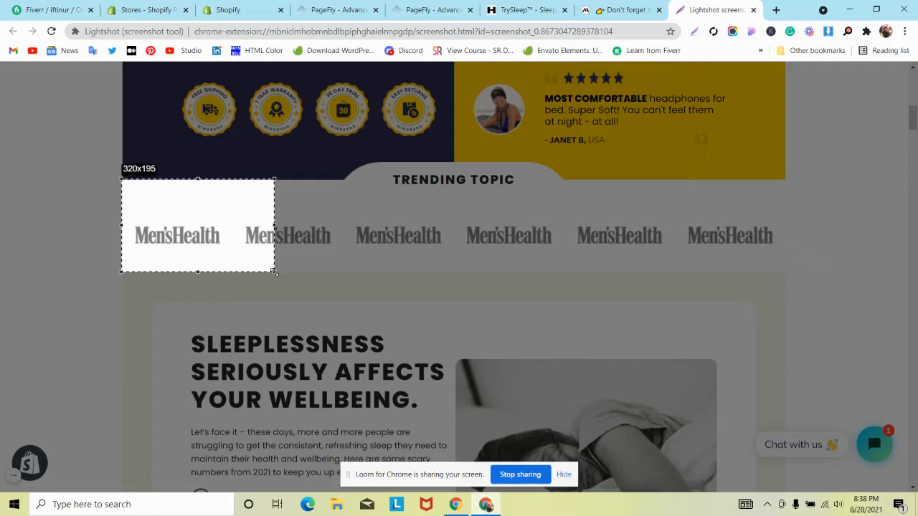
{"action": "left_click_drag", "start_coordinate": [274, 271], "coordinate": [274, 272]}
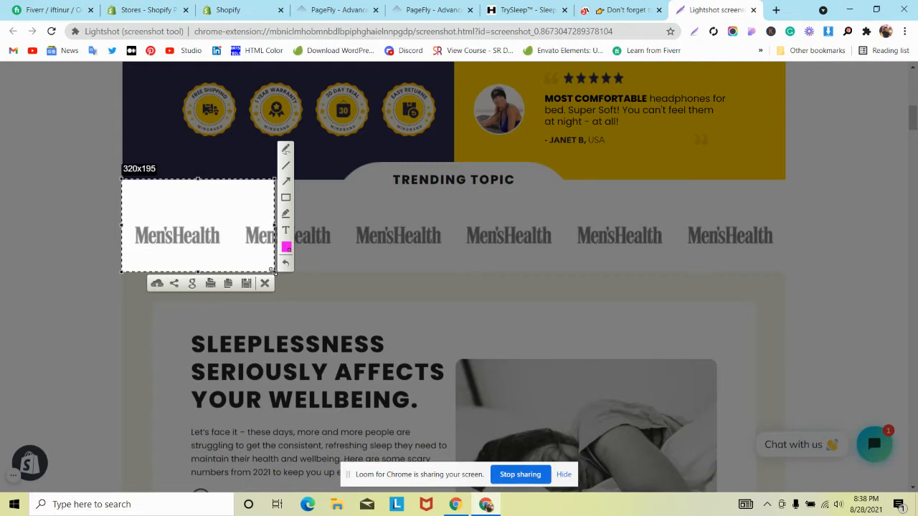
Step: Measure the height of the press logo strip under Trending Topic on the mindband.co page
{"action": "left_click", "coordinate": [585, 7]}
{"action": "scroll", "coordinate": [342, 192], "scroll_direction": "down", "scroll_amount": 2}
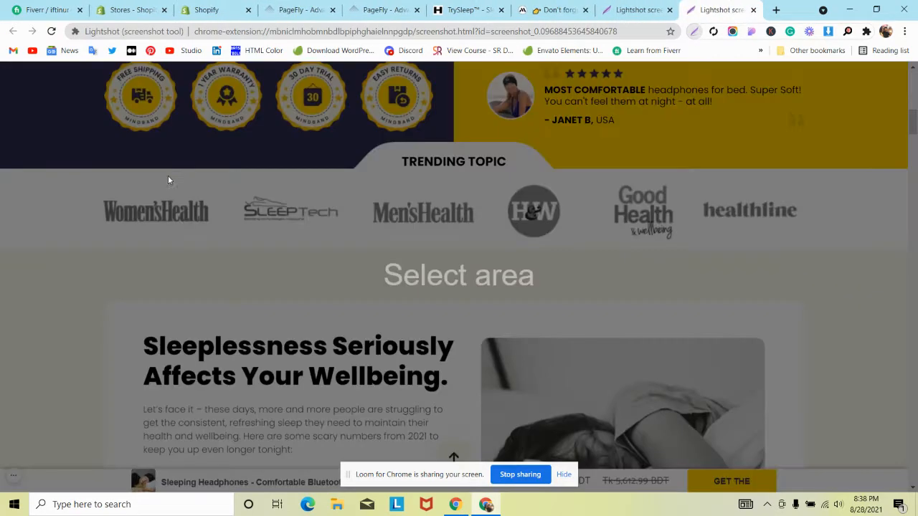
{"action": "left_click", "coordinate": [695, 30]}
{"action": "left_click_drag", "start_coordinate": [165, 167], "coordinate": [315, 249]}
Step: Return to the PageFly editor and set the press logo section's padding to 0 px at the top and 5 px at the bottom
{"action": "left_click", "coordinate": [386, 10]}
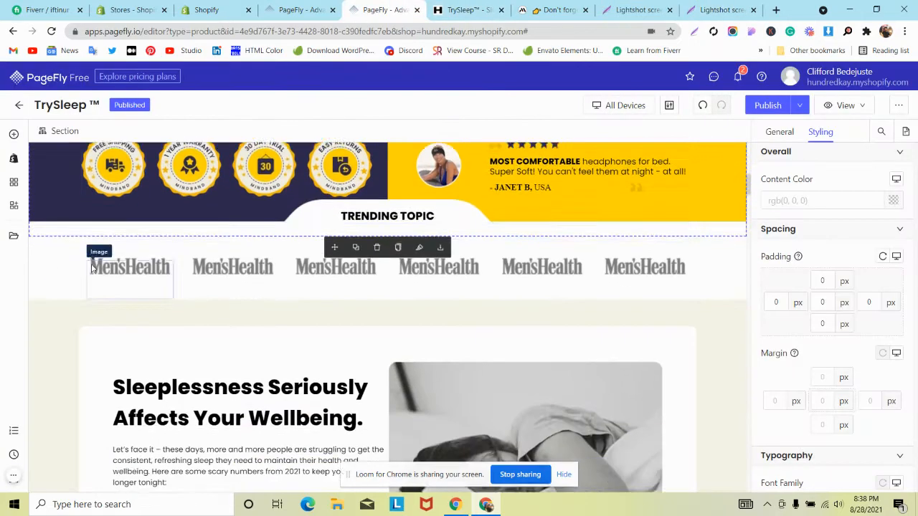
{"action": "scroll", "coordinate": [92, 269], "scroll_direction": "down", "scroll_amount": 1}
{"action": "left_click", "coordinate": [53, 206]}
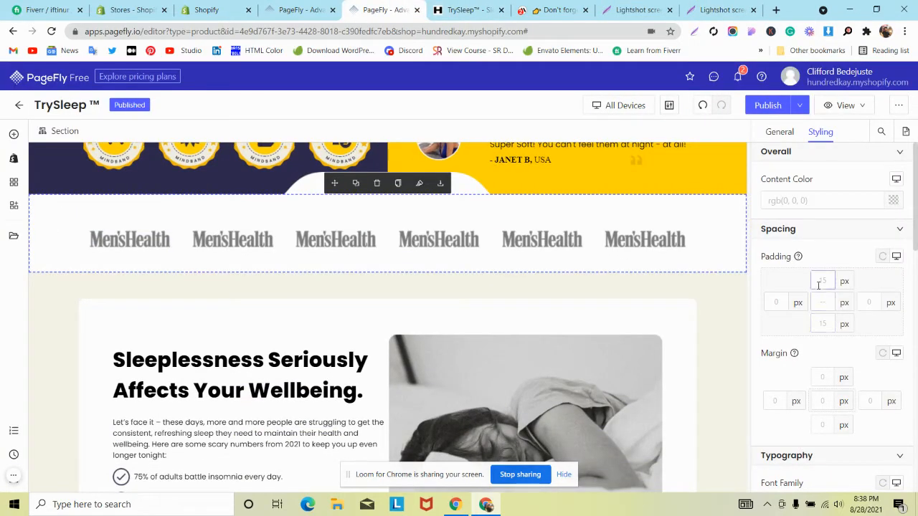
{"action": "type", "text": "0"}
{"action": "left_click", "coordinate": [823, 323]}
{"action": "type", "text": "0"}
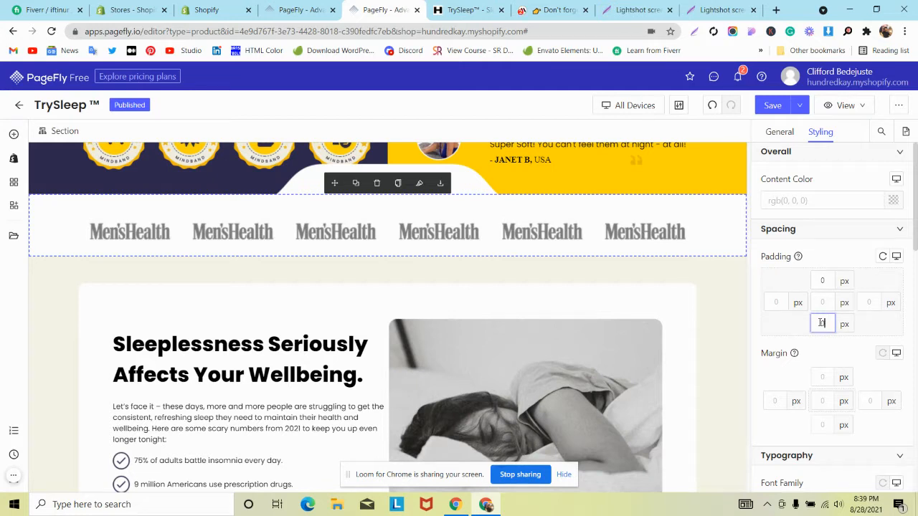
{"action": "key", "text": "BackSpace"}
{"action": "type", "text": "3"}
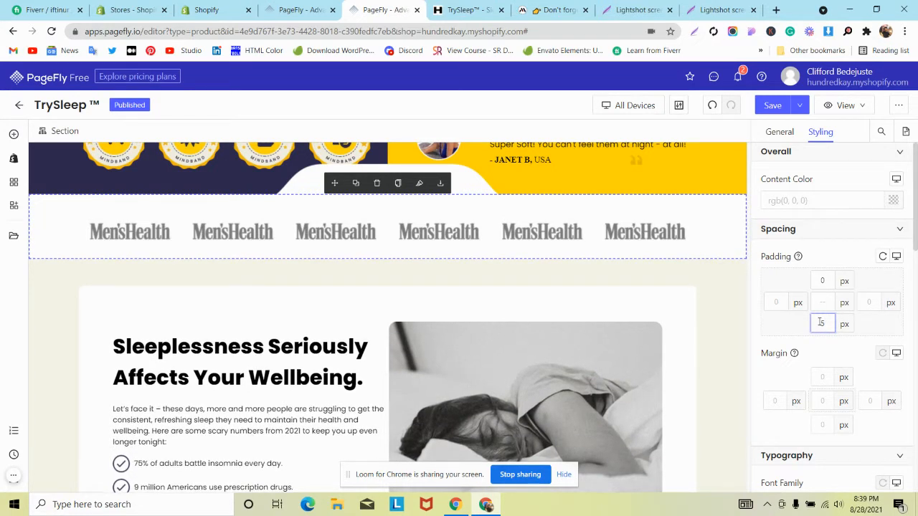
Step: Save the press logo section's spacing and close the two Lightshot tabs
{"action": "left_click", "coordinate": [774, 104]}
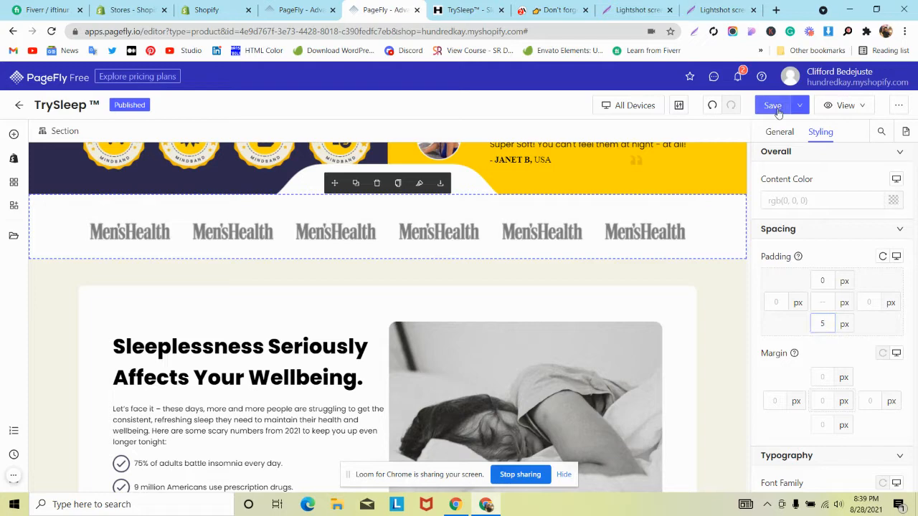
{"action": "left_click", "coordinate": [669, 9]}
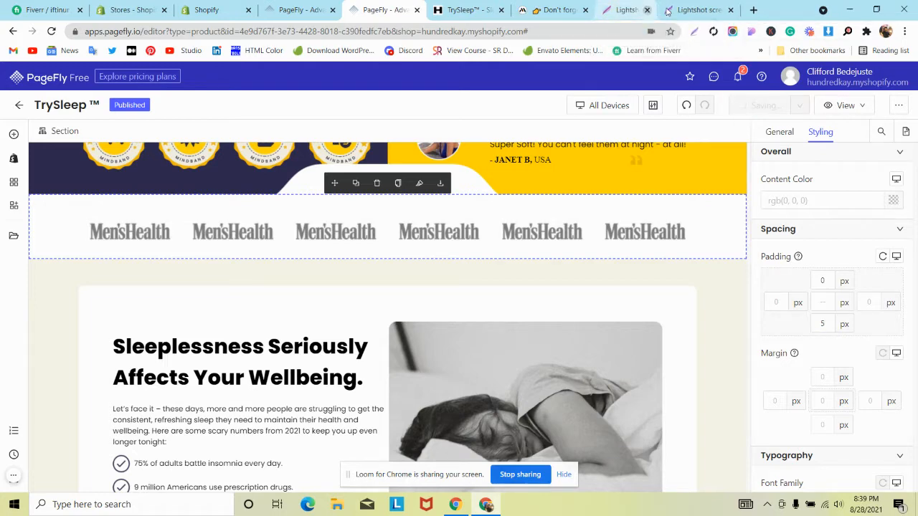
{"action": "left_click", "coordinate": [668, 10]}
Step: Measure the gap between the press logo strip and the white Sleeplessness card on the mindband.co page
{"action": "left_click", "coordinate": [628, 5]}
{"action": "scroll", "coordinate": [365, 207], "scroll_direction": "down", "scroll_amount": 2}
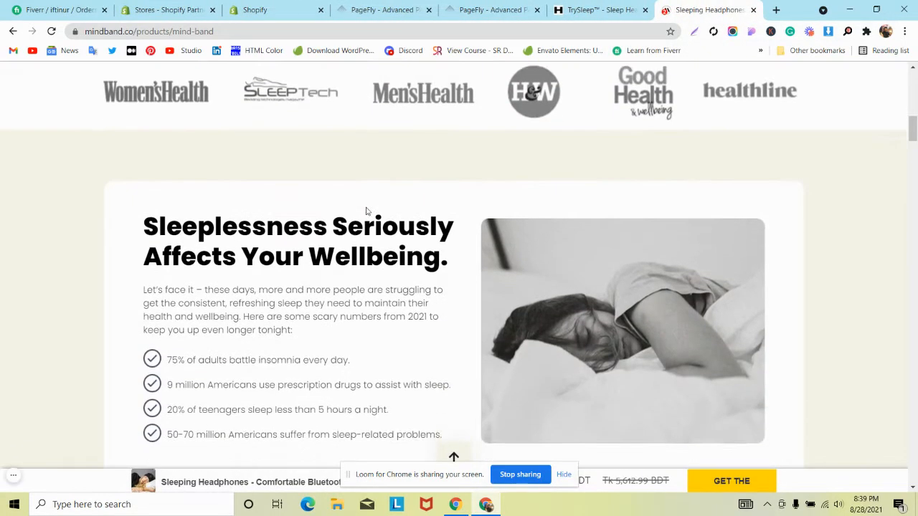
{"action": "scroll", "coordinate": [365, 209], "scroll_direction": "up", "scroll_amount": 1}
{"action": "left_click", "coordinate": [694, 31]}
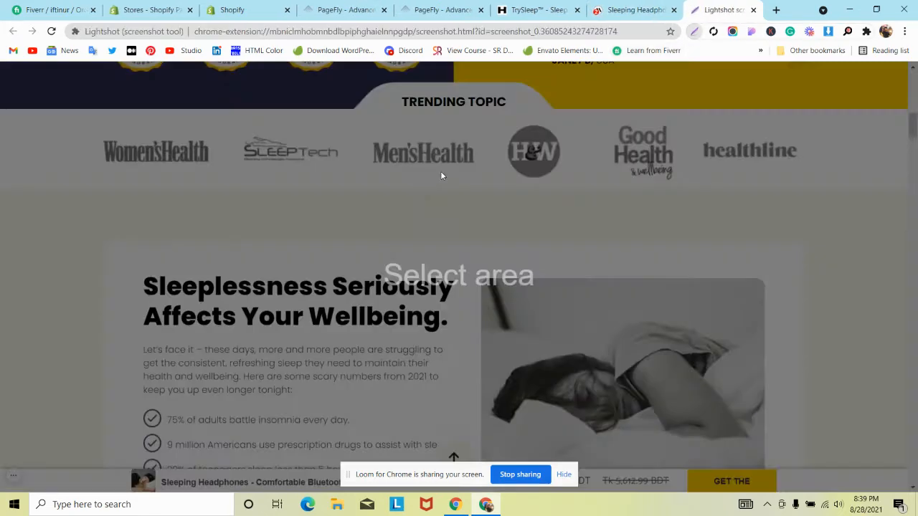
{"action": "mouse_move", "coordinate": [413, 189]}
{"action": "left_mouse_down"}
{"action": "mouse_move", "coordinate": [505, 245]}
{"action": "mouse_move", "coordinate": [526, 241]}
{"action": "left_mouse_up"}
Step: Return to the PageFly editor, select the Sleeplessness section and check its padding values
{"action": "left_click", "coordinate": [434, 9]}
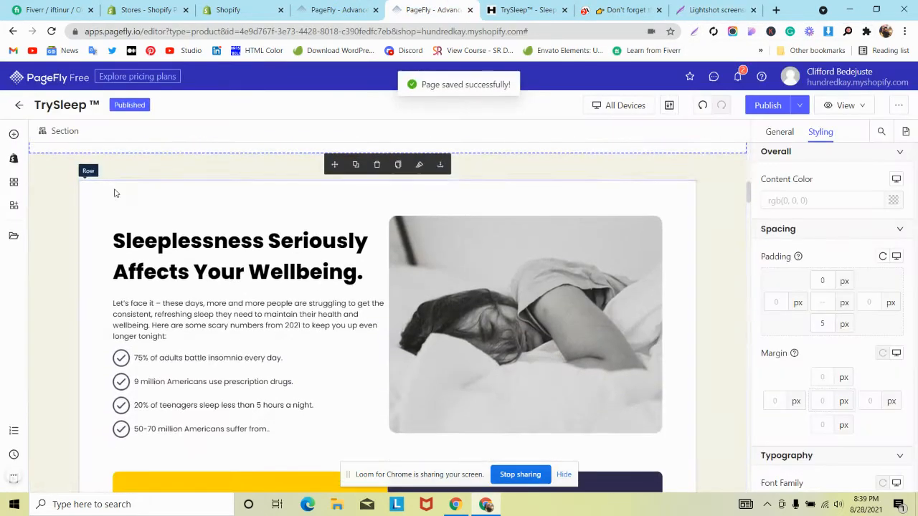
{"action": "scroll", "coordinate": [114, 190], "scroll_direction": "down", "scroll_amount": 2}
{"action": "scroll", "coordinate": [578, 294], "scroll_direction": "up", "scroll_amount": 1}
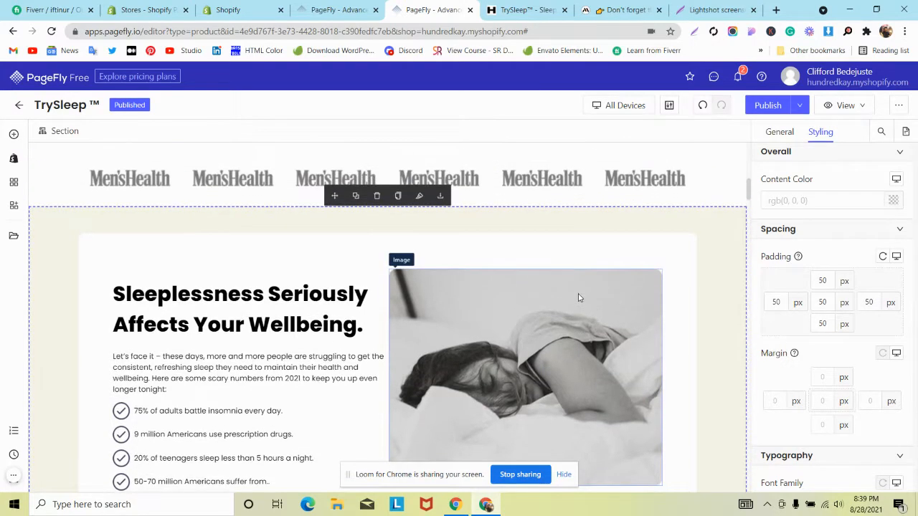
{"action": "scroll", "coordinate": [578, 298], "scroll_direction": "down", "scroll_amount": 3}
Step: Review the live TrySleep page's section spacing from the hero down to the Well-Rested versus Sleep-Deprived comparison
{"action": "left_click", "coordinate": [553, 9]}
{"action": "scroll", "coordinate": [373, 262], "scroll_direction": "down", "scroll_amount": 6}
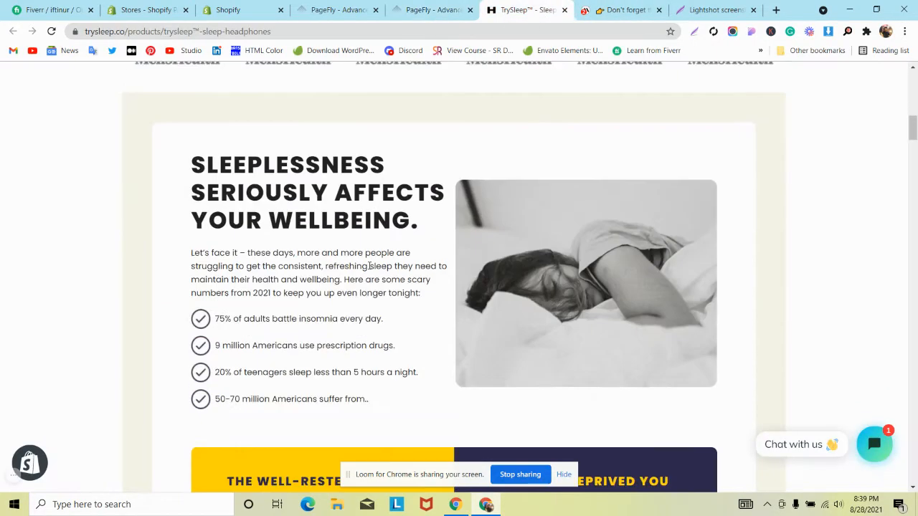
{"action": "scroll", "coordinate": [372, 263], "scroll_direction": "down", "scroll_amount": 2}
{"action": "scroll", "coordinate": [373, 263], "scroll_direction": "up", "scroll_amount": 10}
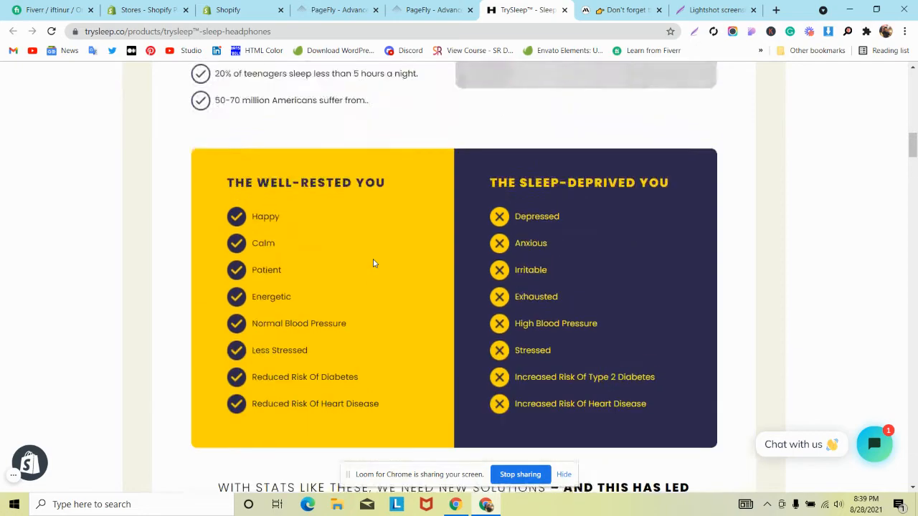
{"action": "scroll", "coordinate": [372, 264], "scroll_direction": "up", "scroll_amount": 3}
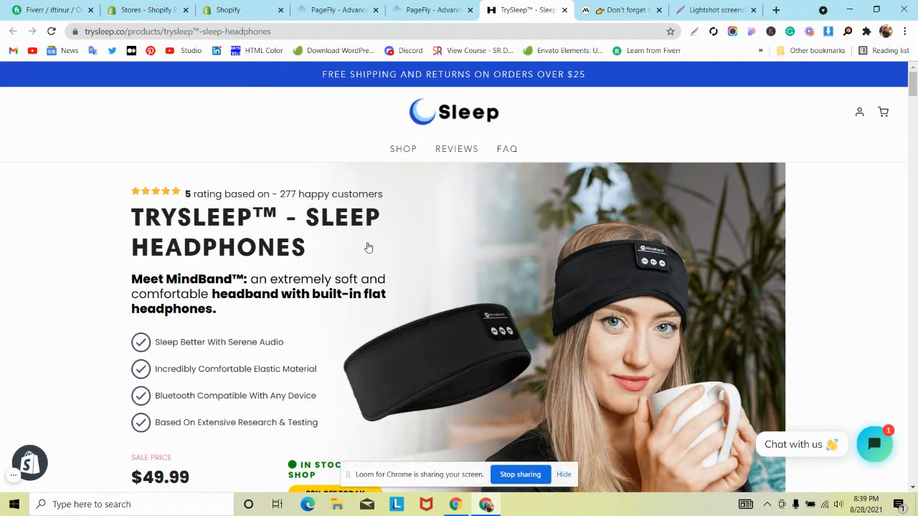
{"action": "scroll", "coordinate": [368, 247], "scroll_direction": "down", "scroll_amount": 12}
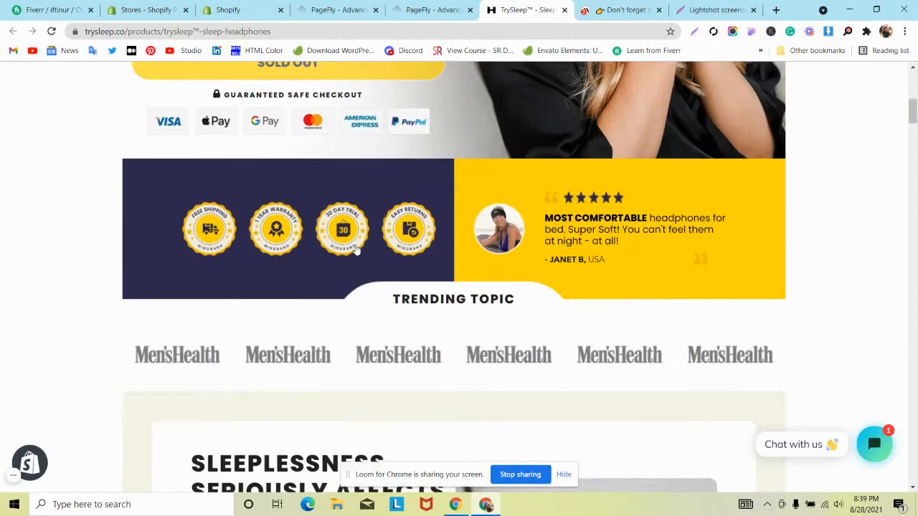
Step: Compare the Well-Rested versus Sleep-Deprived cards and the text beneath them on the live TrySleep page with the mindband.co page
{"action": "scroll", "coordinate": [354, 249], "scroll_direction": "down", "scroll_amount": 6}
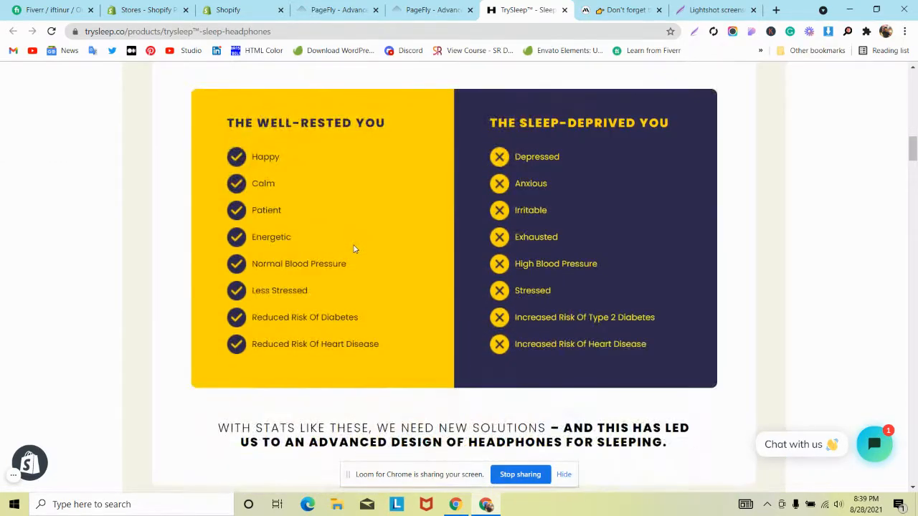
{"action": "scroll", "coordinate": [353, 249], "scroll_direction": "down", "scroll_amount": 5}
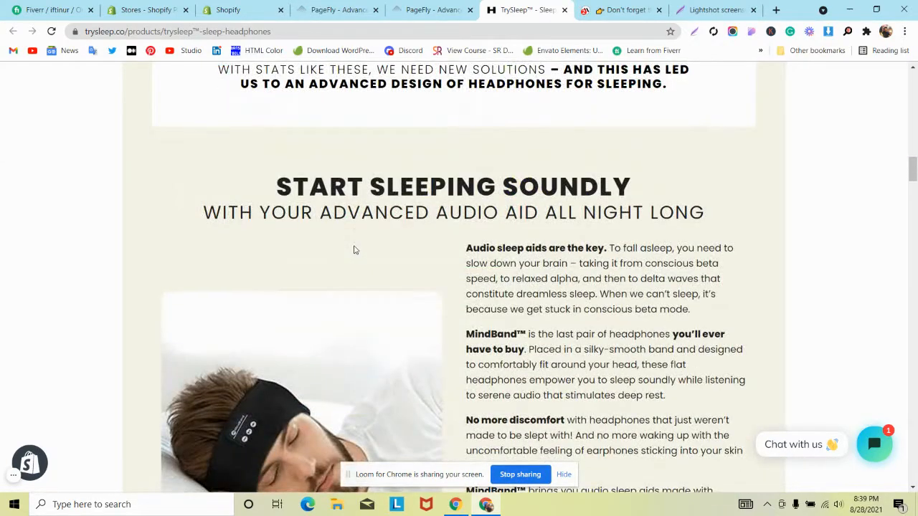
{"action": "key", "text": "ctrl+Tab"}
{"action": "scroll", "coordinate": [315, 201], "scroll_direction": "down", "scroll_amount": 5}
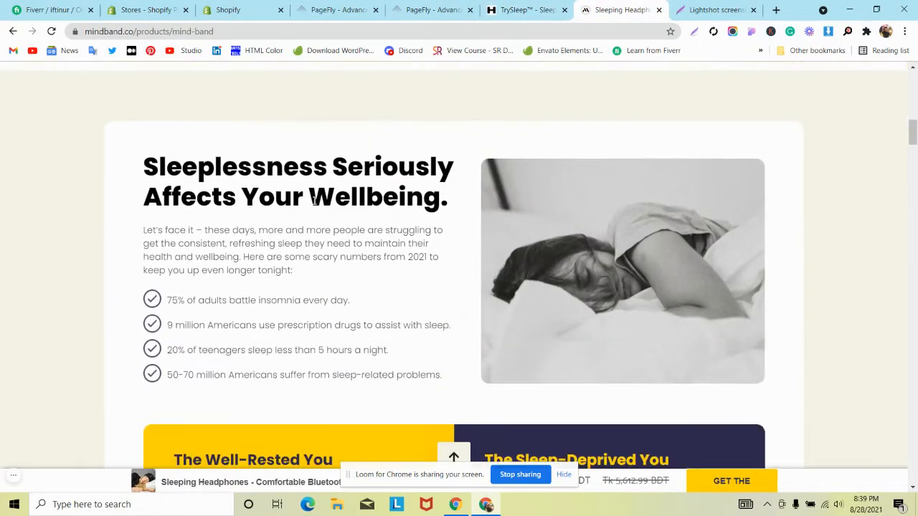
{"action": "scroll", "coordinate": [315, 201], "scroll_direction": "down", "scroll_amount": 3}
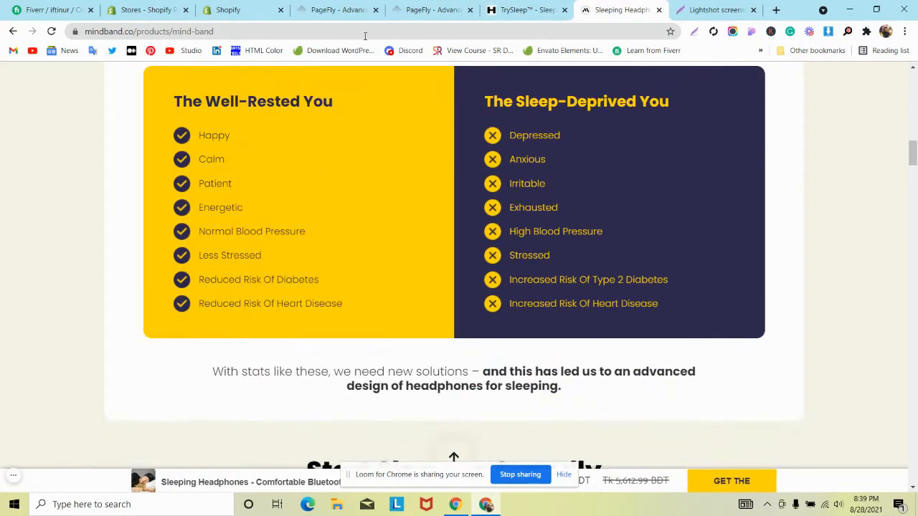
Step: Review the live TrySleep page down to the First-Class Features section, then return to the "With stats like these" text
{"action": "left_click", "coordinate": [421, 8]}
{"action": "left_click", "coordinate": [528, 9]}
{"action": "scroll", "coordinate": [245, 188], "scroll_direction": "down", "scroll_amount": 4}
{"action": "scroll", "coordinate": [245, 192], "scroll_direction": "down", "scroll_amount": 3}
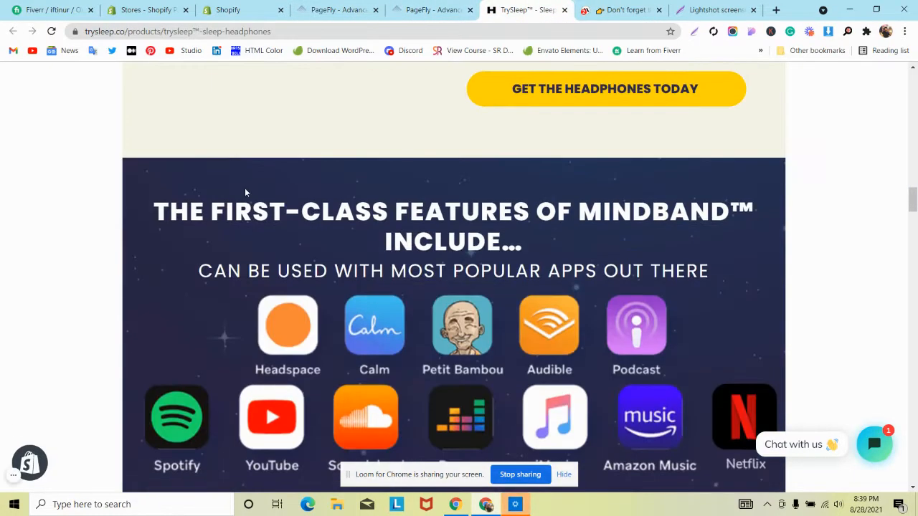
{"action": "scroll", "coordinate": [244, 193], "scroll_direction": "up", "scroll_amount": 15}
{"action": "scroll", "coordinate": [244, 192], "scroll_direction": "down", "scroll_amount": 1}
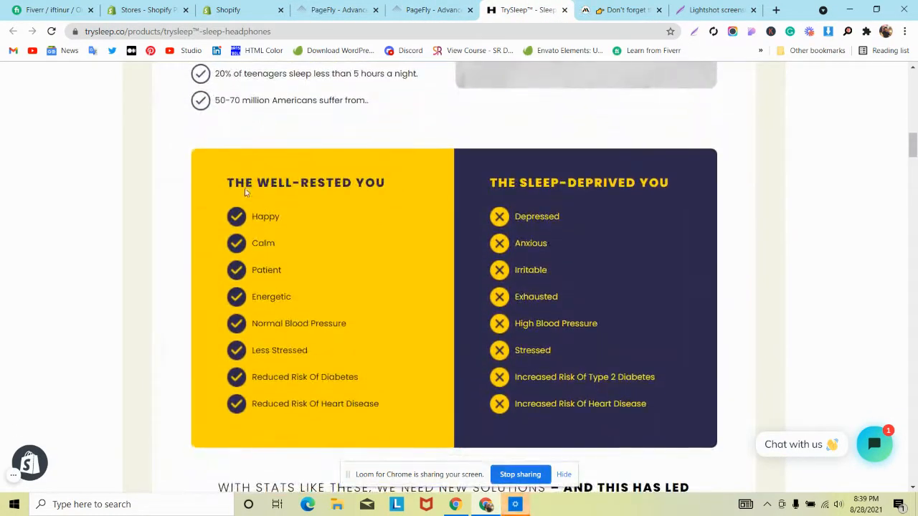
{"action": "scroll", "coordinate": [246, 195], "scroll_direction": "down", "scroll_amount": 1}
{"action": "scroll", "coordinate": [246, 195], "scroll_direction": "down", "scroll_amount": 3}
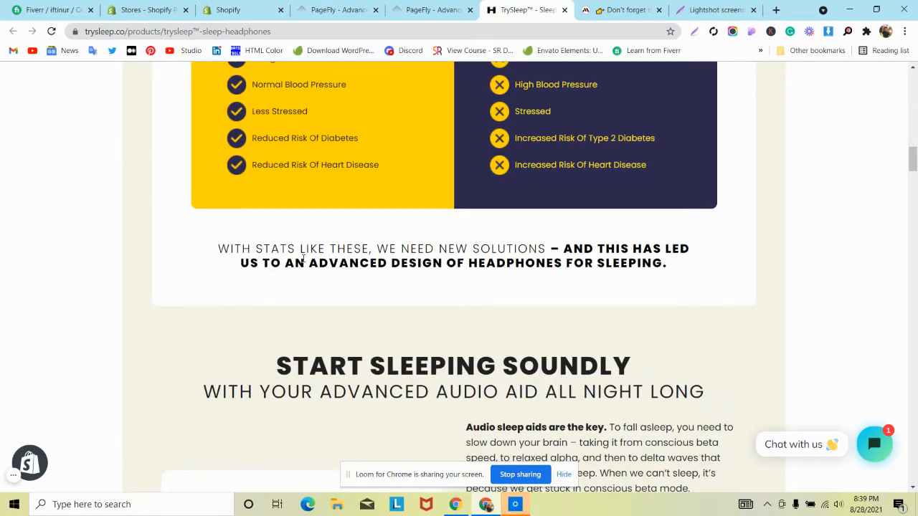
Step: Inspect the "With stats like these" text on the mindband.co page with the style inspector
{"action": "key", "text": "ctrl+Tab"}
{"action": "scroll", "coordinate": [392, 279], "scroll_direction": "down", "scroll_amount": 2}
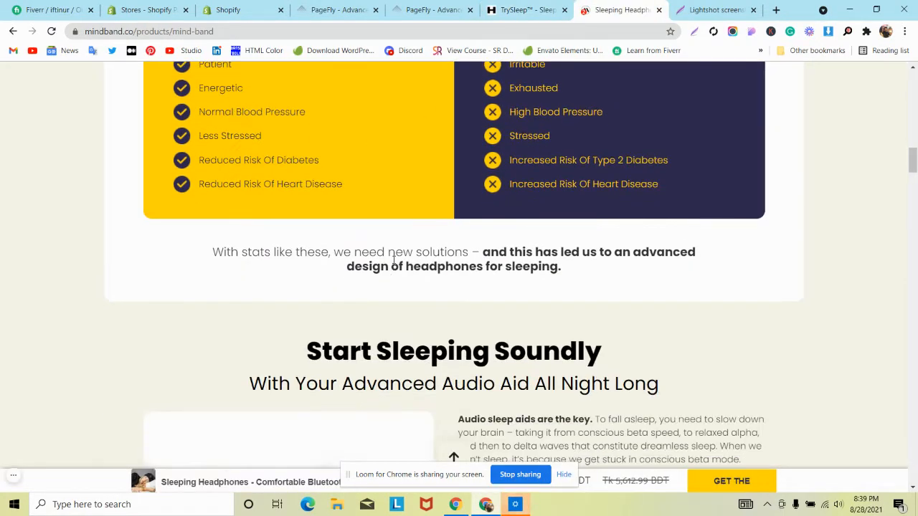
{"action": "left_click", "coordinate": [751, 32]}
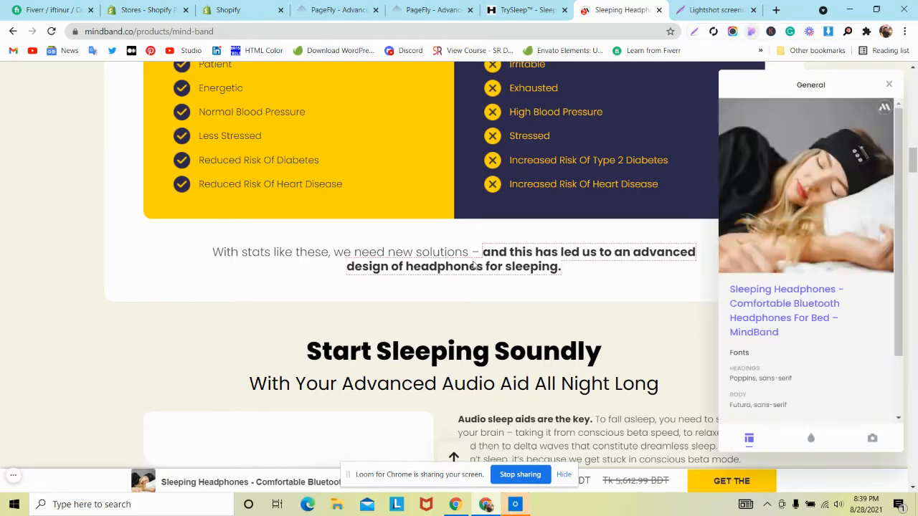
Step: Switch to the PageFly editor, select the "With stats like these" heading and examine its spacing and typography settings
{"action": "left_click", "coordinate": [433, 10]}
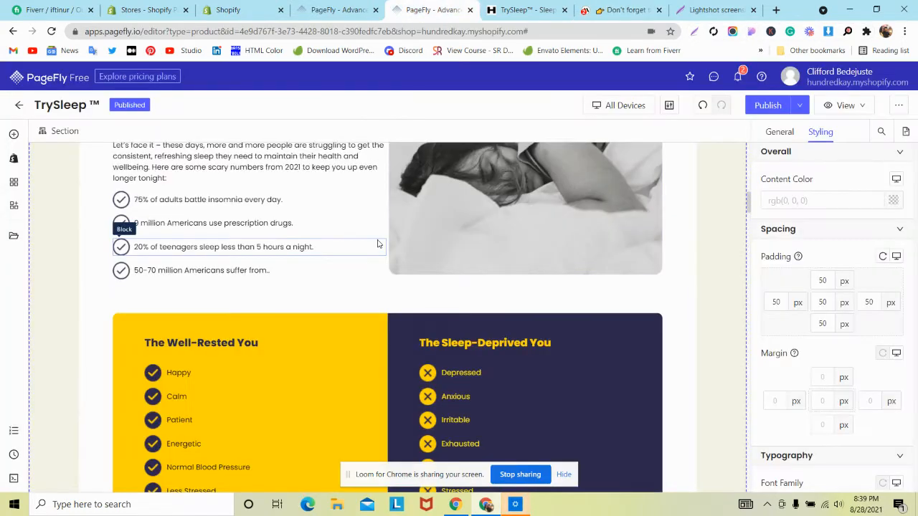
{"action": "scroll", "coordinate": [378, 240], "scroll_direction": "down", "scroll_amount": 6}
{"action": "left_click", "coordinate": [371, 208]}
{"action": "scroll", "coordinate": [889, 301], "scroll_direction": "down", "scroll_amount": 5}
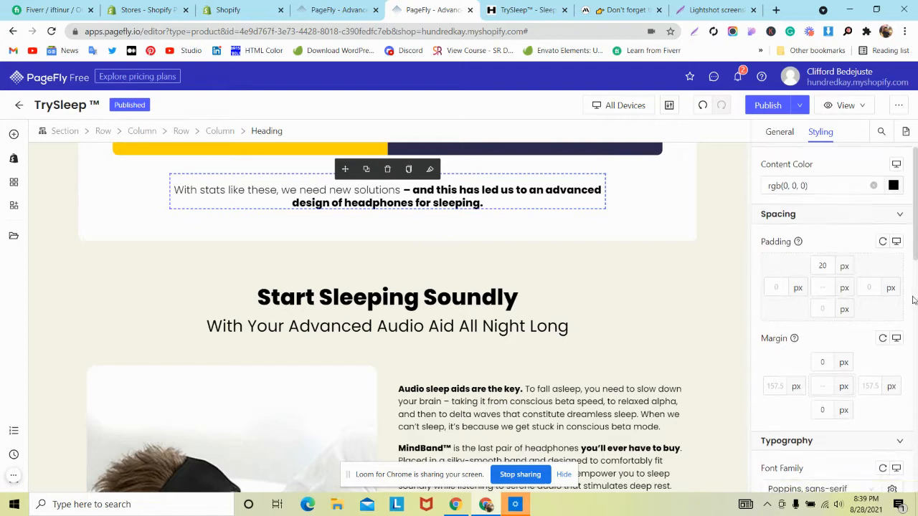
{"action": "scroll", "coordinate": [861, 321], "scroll_direction": "up", "scroll_amount": 2}
{"action": "scroll", "coordinate": [829, 324], "scroll_direction": "down", "scroll_amount": 1}
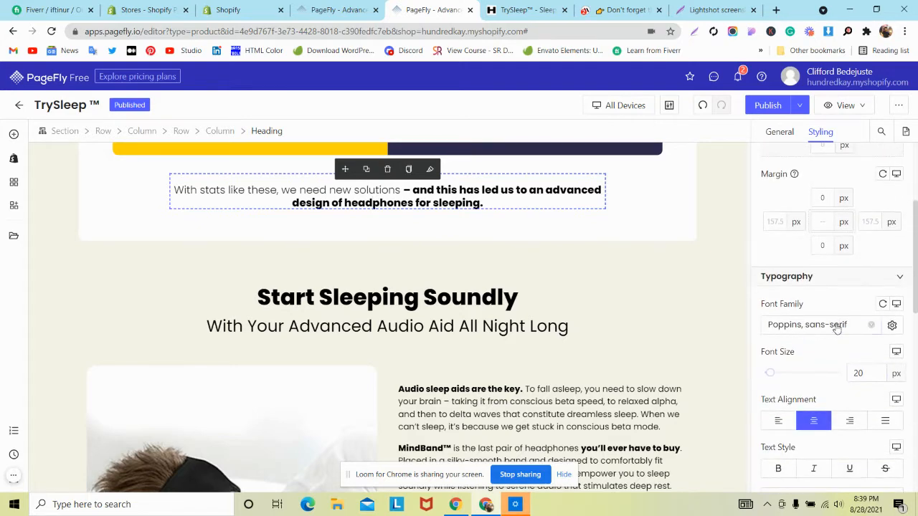
{"action": "scroll", "coordinate": [835, 328], "scroll_direction": "up", "scroll_amount": 2}
{"action": "scroll", "coordinate": [838, 331], "scroll_direction": "up", "scroll_amount": 2}
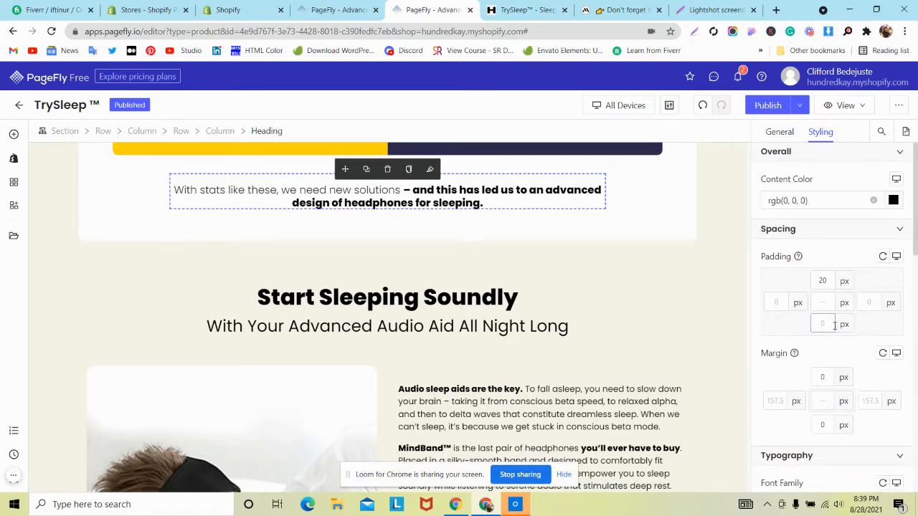
{"action": "scroll", "coordinate": [834, 325], "scroll_direction": "down", "scroll_amount": 4}
{"action": "scroll", "coordinate": [832, 301], "scroll_direction": "up", "scroll_amount": 3}
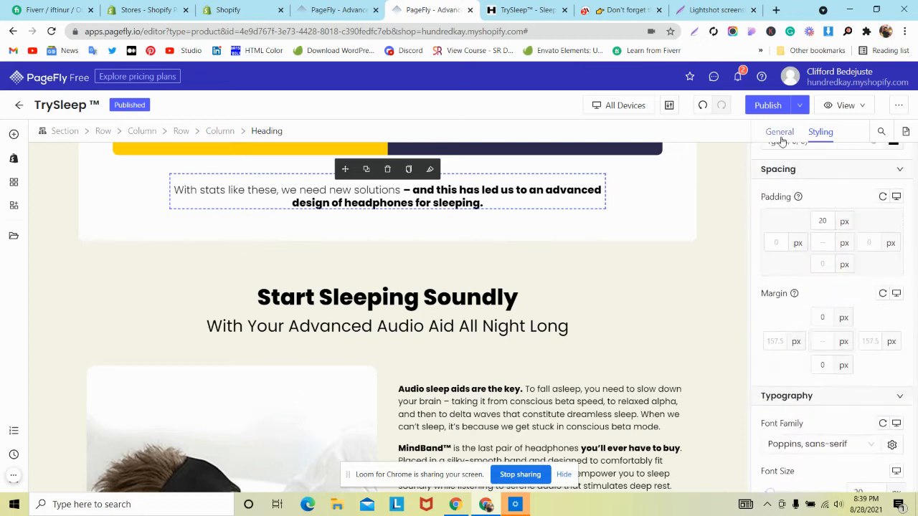
Step: Set the HTML tag of the "With stats like these" heading to H4
{"action": "left_click", "coordinate": [780, 133]}
{"action": "scroll", "coordinate": [784, 248], "scroll_direction": "down", "scroll_amount": 2}
{"action": "left_click", "coordinate": [802, 204]}
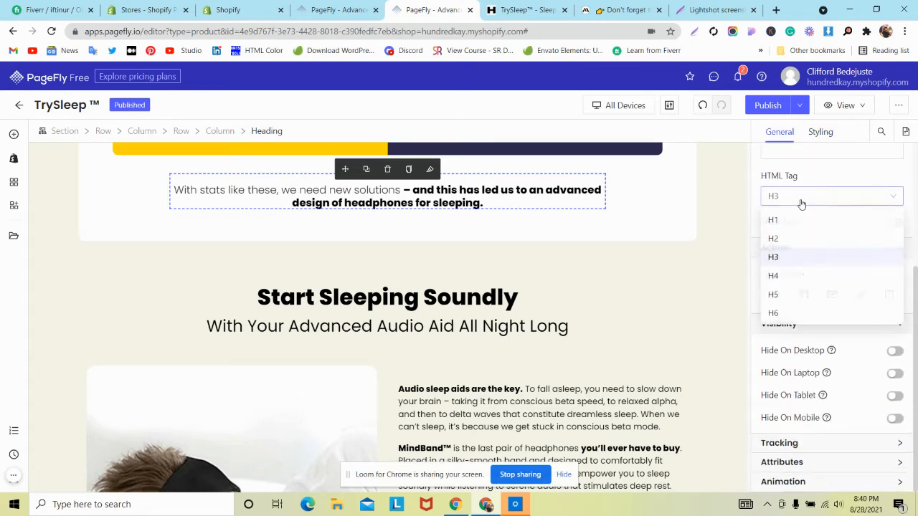
{"action": "left_click", "coordinate": [779, 277]}
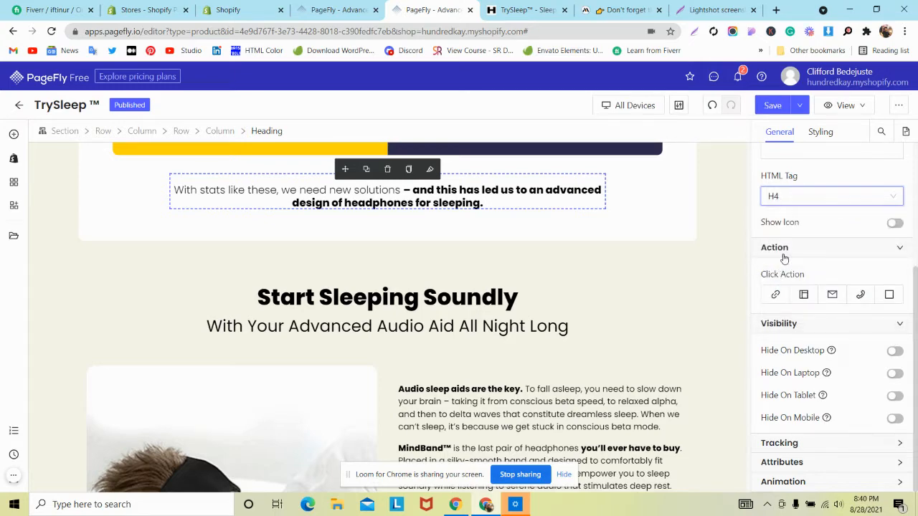
Step: Set the "With stats like these" heading's font family to Poppins and save the page
{"action": "scroll", "coordinate": [795, 285], "scroll_direction": "up", "scroll_amount": 3}
{"action": "left_click", "coordinate": [820, 132]}
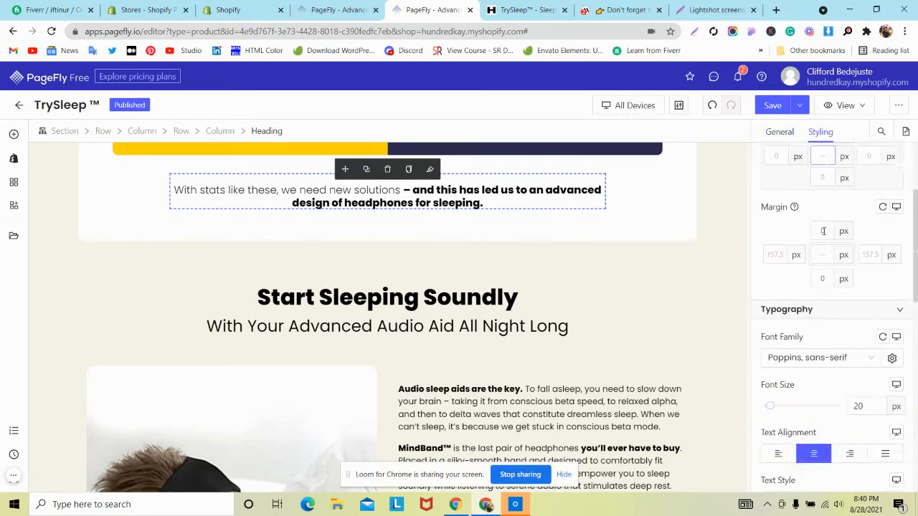
{"action": "scroll", "coordinate": [824, 231], "scroll_direction": "down", "scroll_amount": 3}
{"action": "left_click", "coordinate": [816, 196]}
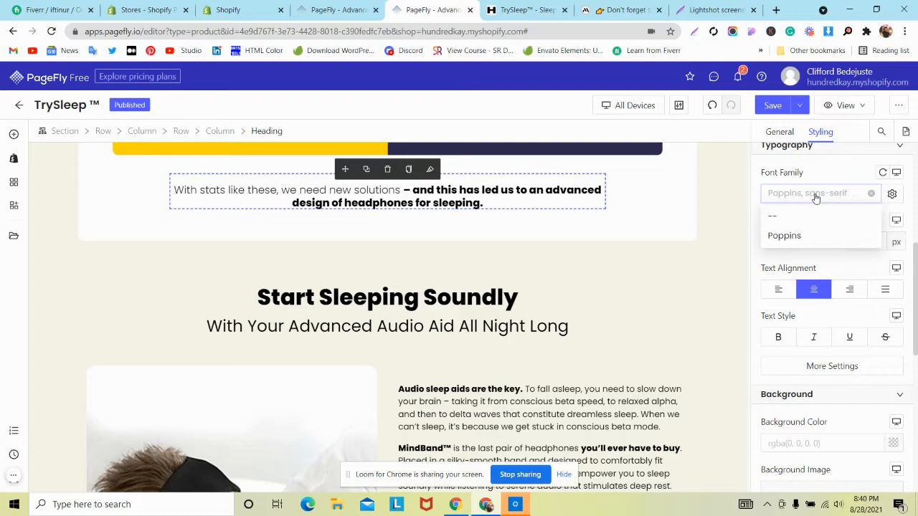
{"action": "left_click", "coordinate": [800, 237]}
{"action": "scroll", "coordinate": [830, 250], "scroll_direction": "down", "scroll_amount": 1}
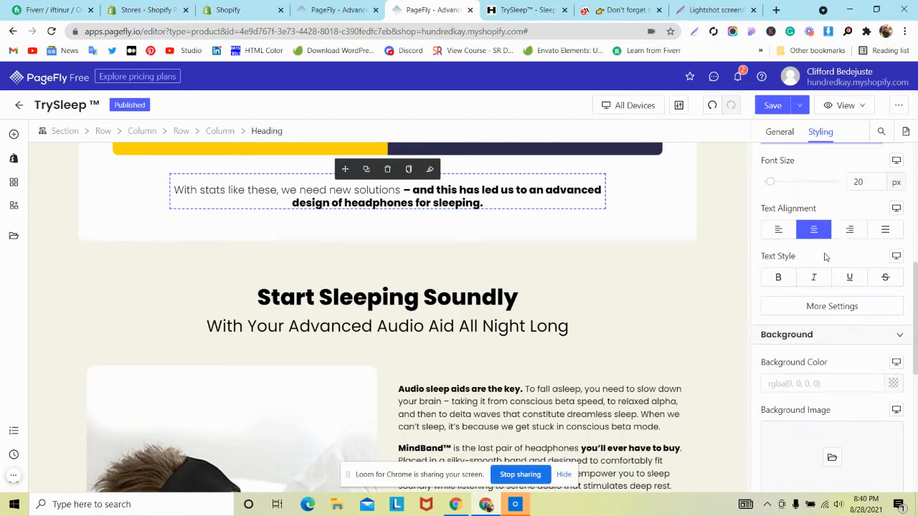
{"action": "left_click", "coordinate": [774, 107]}
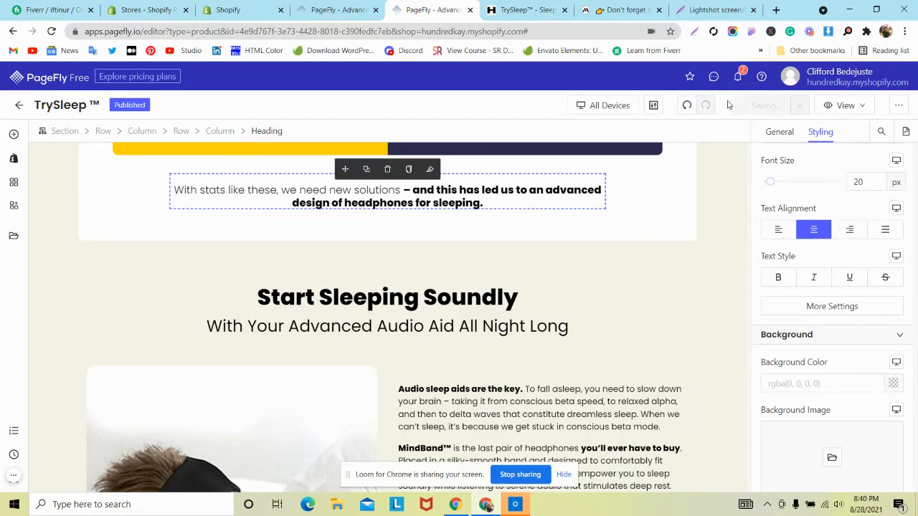
Step: Compare the "With stats like these" and Start Sleeping Soundly text styling on the live TrySleep page with mindband.co
{"action": "key", "text": "ctrl+Tab"}
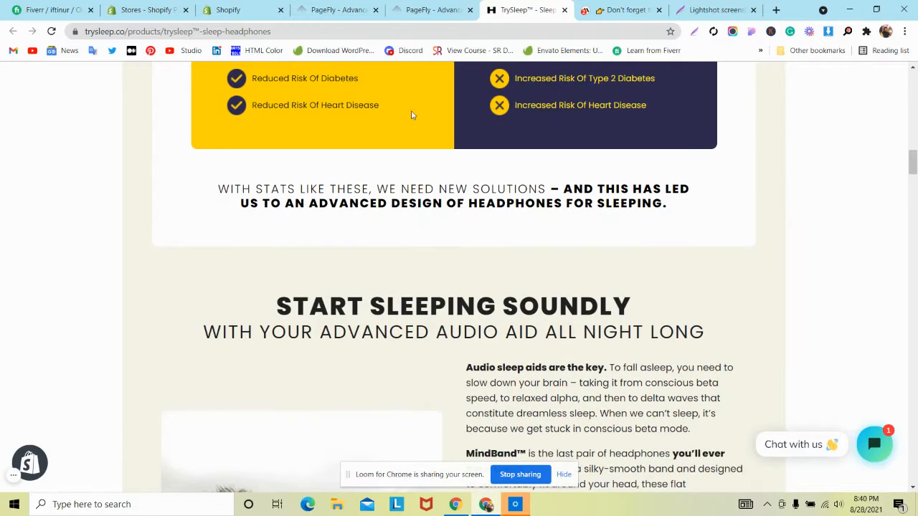
{"action": "key", "text": "ctrl+shift+Tab"}
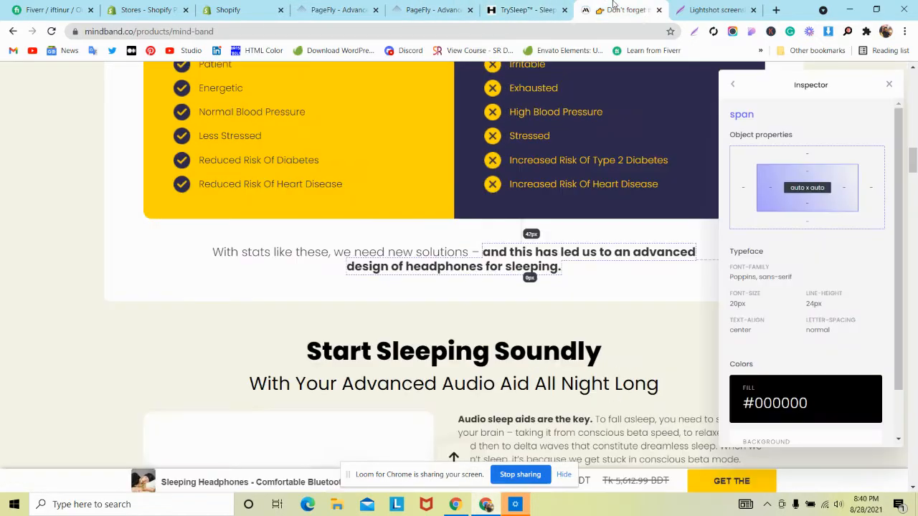
{"action": "key", "text": "ctrl+Tab"}
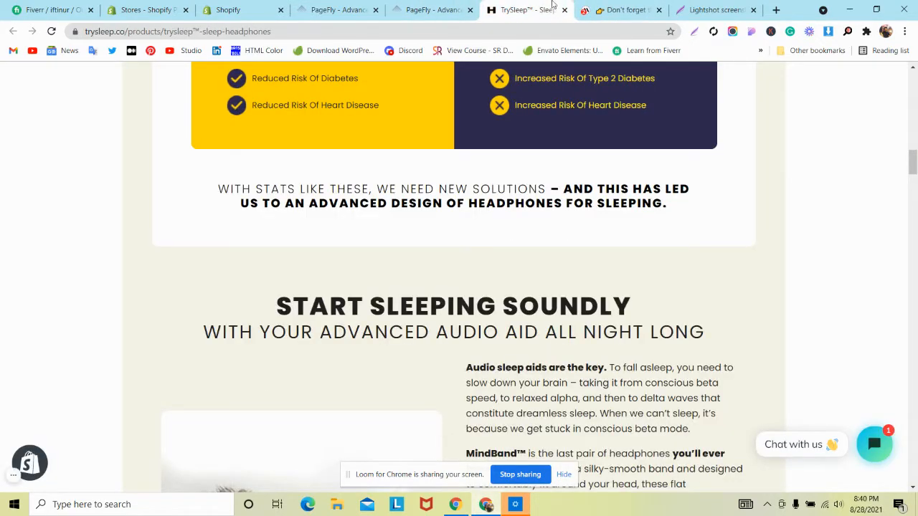
{"action": "left_click", "coordinate": [606, 6]}
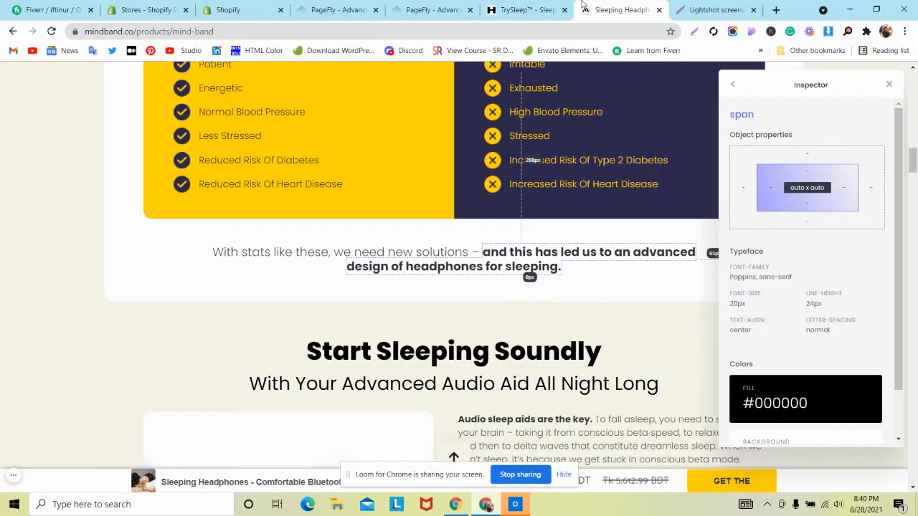
{"action": "left_click", "coordinate": [500, 7]}
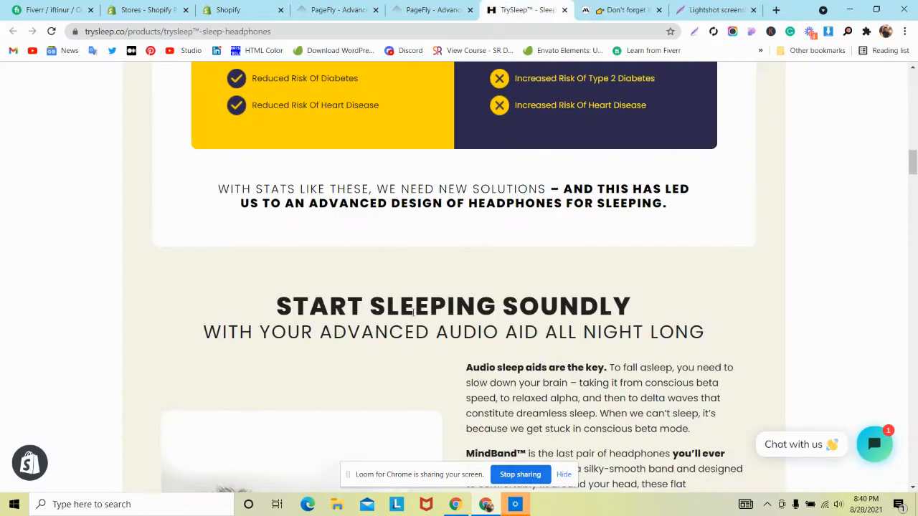
Step: In the PageFly editor, set the text transform of the "Start Sleeping Soundly" heading to capitalize
{"action": "left_click", "coordinate": [430, 9]}
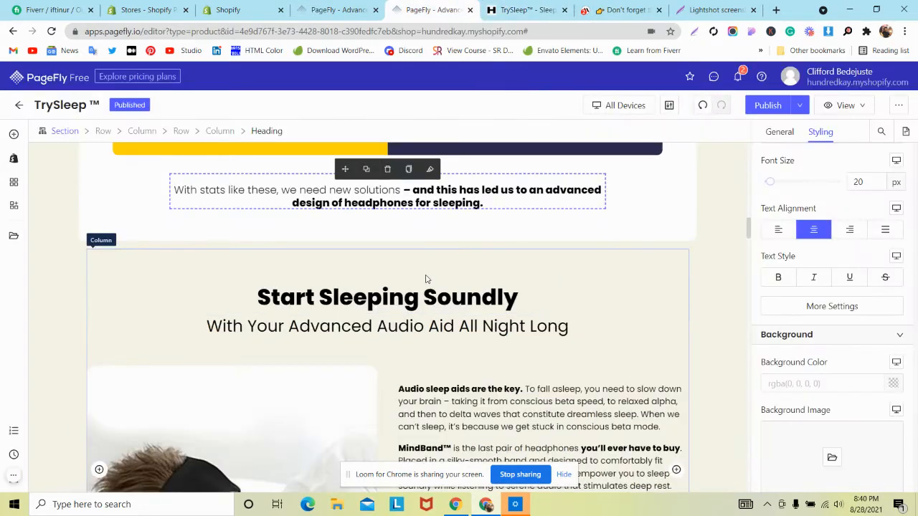
{"action": "scroll", "coordinate": [426, 278], "scroll_direction": "down", "scroll_amount": 2}
{"action": "scroll", "coordinate": [426, 278], "scroll_direction": "up", "scroll_amount": 1}
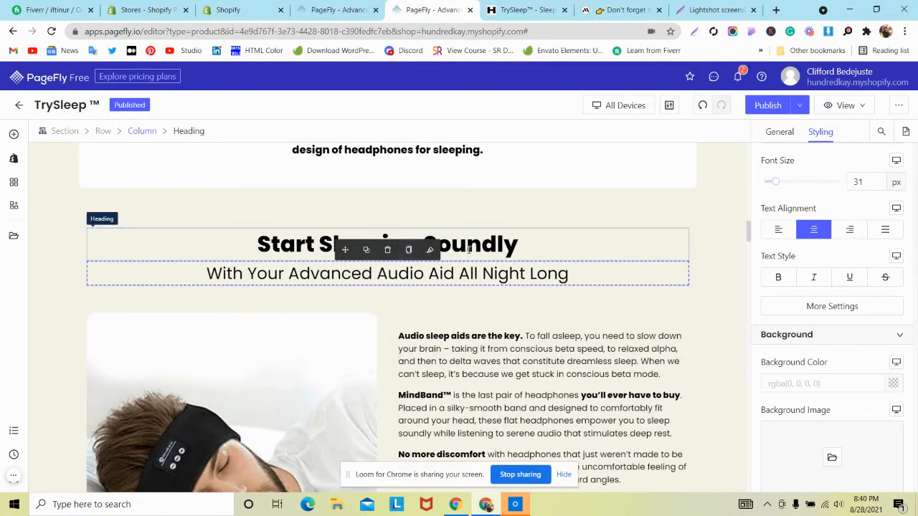
{"action": "left_click", "coordinate": [468, 247]}
{"action": "scroll", "coordinate": [814, 238], "scroll_direction": "down", "scroll_amount": 2}
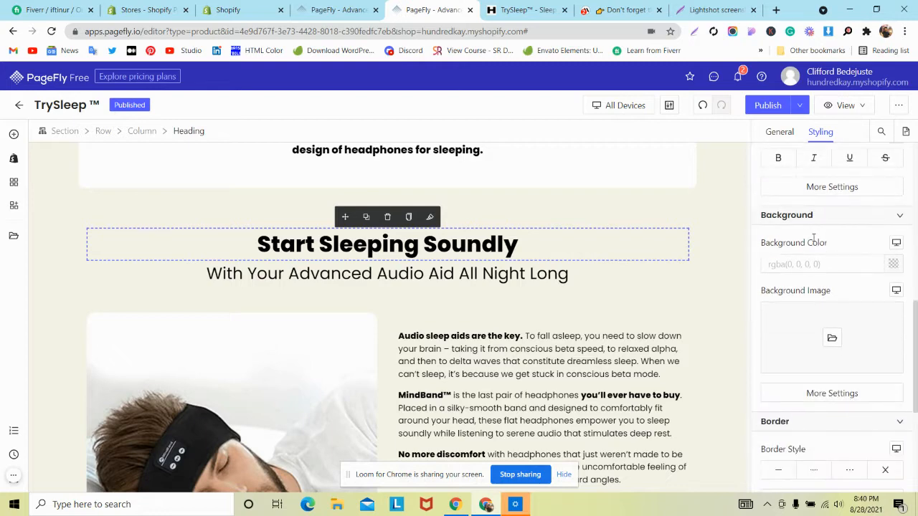
{"action": "left_click", "coordinate": [815, 187]}
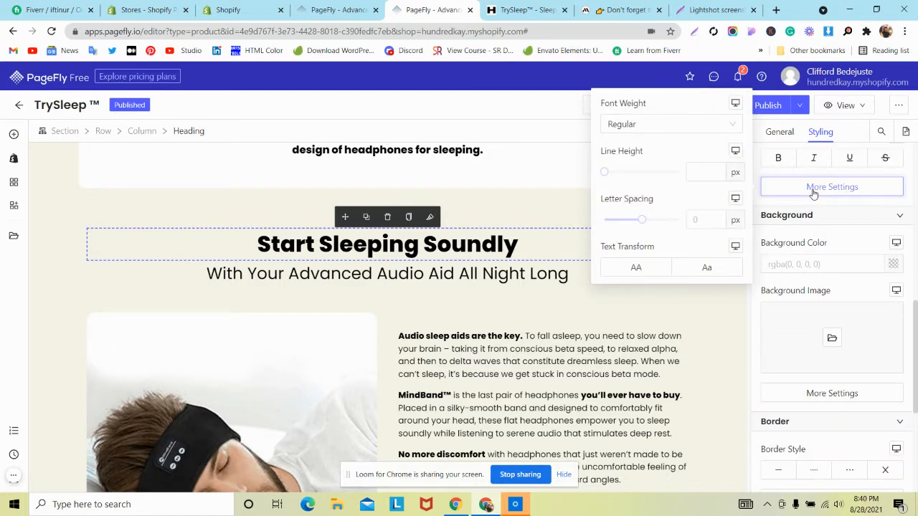
{"action": "left_click", "coordinate": [710, 272]}
{"action": "scroll", "coordinate": [794, 306], "scroll_direction": "down", "scroll_amount": 4}
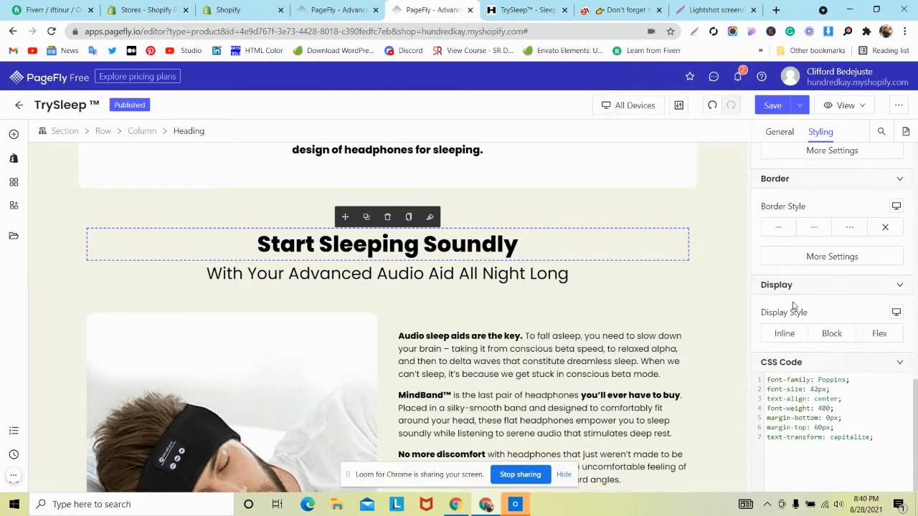
Step: Try to replace the text-transform value in the "Start Sleeping Soundly" heading's CSS code with "norm"
{"action": "double_click", "coordinate": [852, 437]}
{"action": "type", "text": "norm"}
{"action": "left_click", "coordinate": [440, 273]}
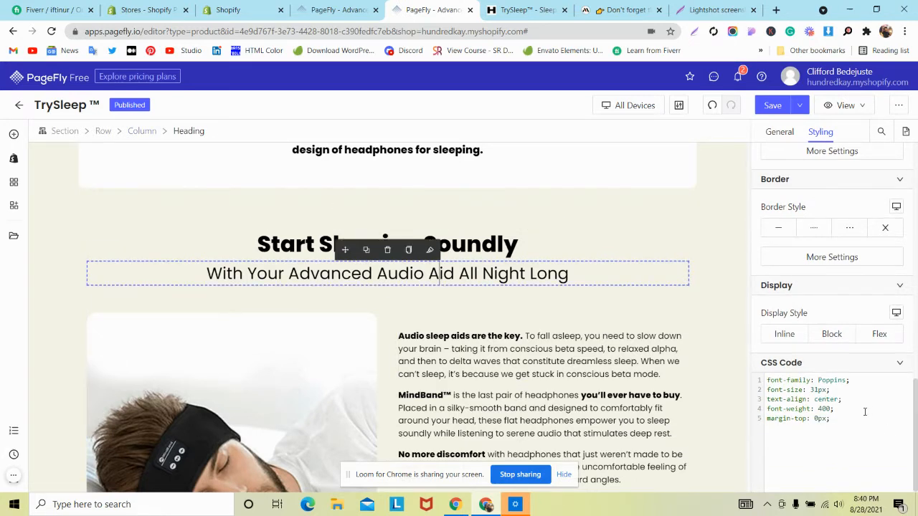
Step: Compare the CSS code of the "Start Sleeping Soundly" heading with that of the "With Your Advanced Audio Aid" subheading
{"action": "left_click", "coordinate": [494, 245]}
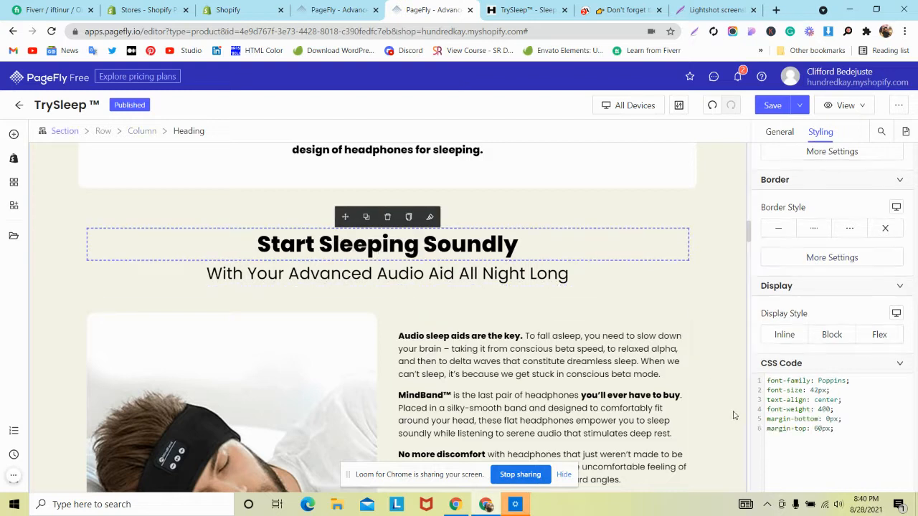
{"action": "left_click", "coordinate": [511, 248]}
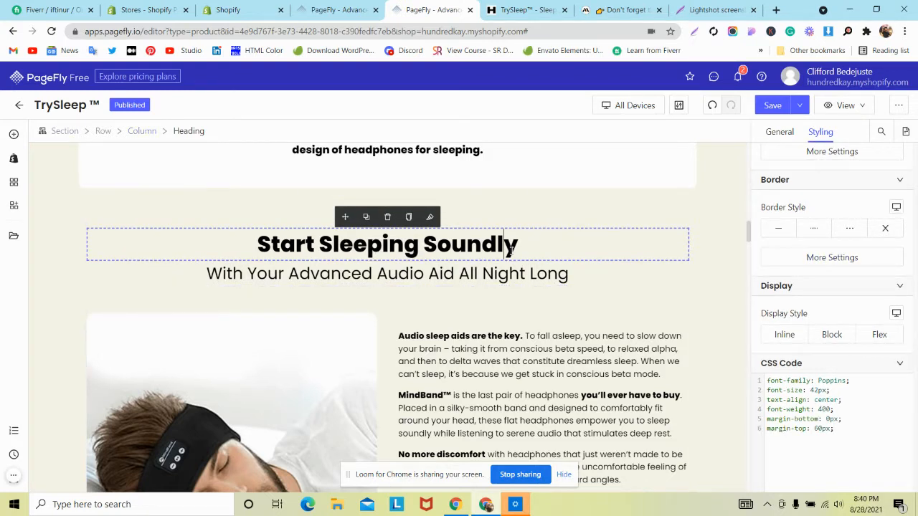
{"action": "left_click", "coordinate": [500, 274]}
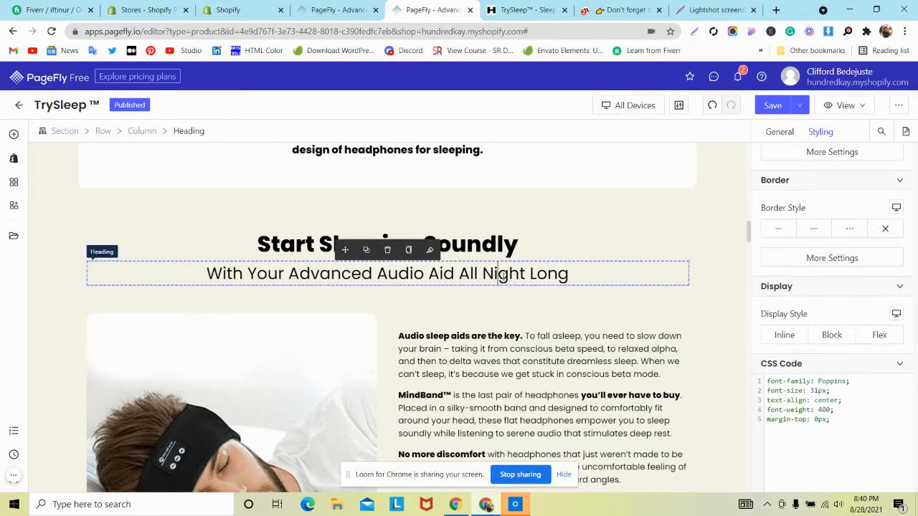
{"action": "left_click", "coordinate": [502, 246]}
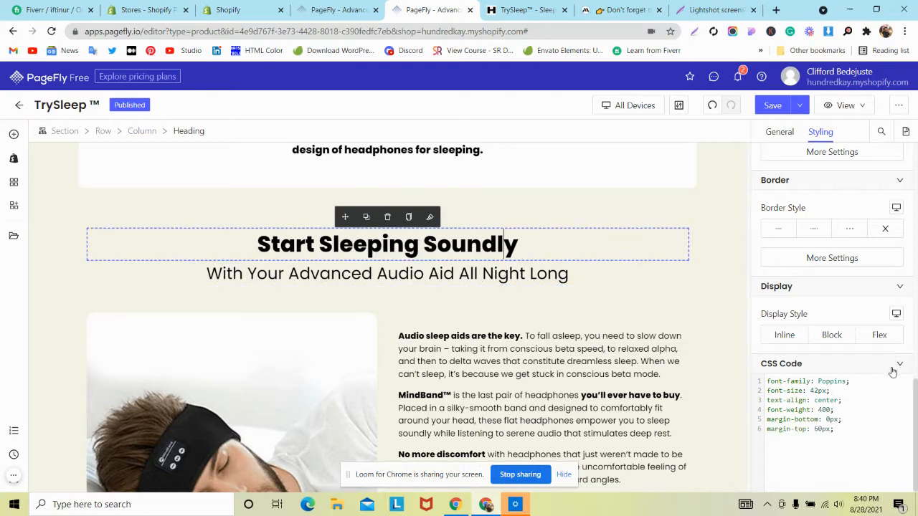
Step: Set text-transform to normal in the CSS code of the "Start Sleeping Soundly" heading and copy that line
{"action": "scroll", "coordinate": [892, 373], "scroll_direction": "up", "scroll_amount": 5}
{"action": "left_click", "coordinate": [845, 303]}
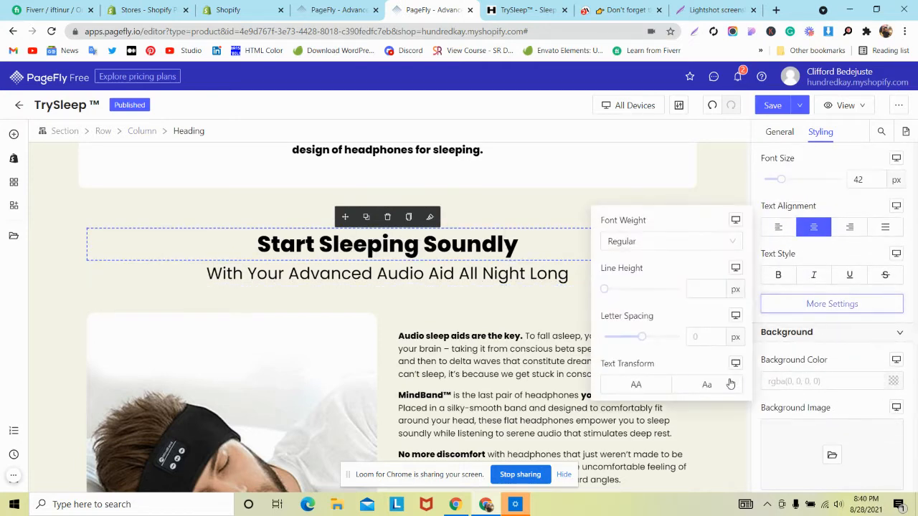
{"action": "left_click", "coordinate": [730, 385]}
{"action": "scroll", "coordinate": [877, 365], "scroll_direction": "down", "scroll_amount": 5}
{"action": "double_click", "coordinate": [850, 437]}
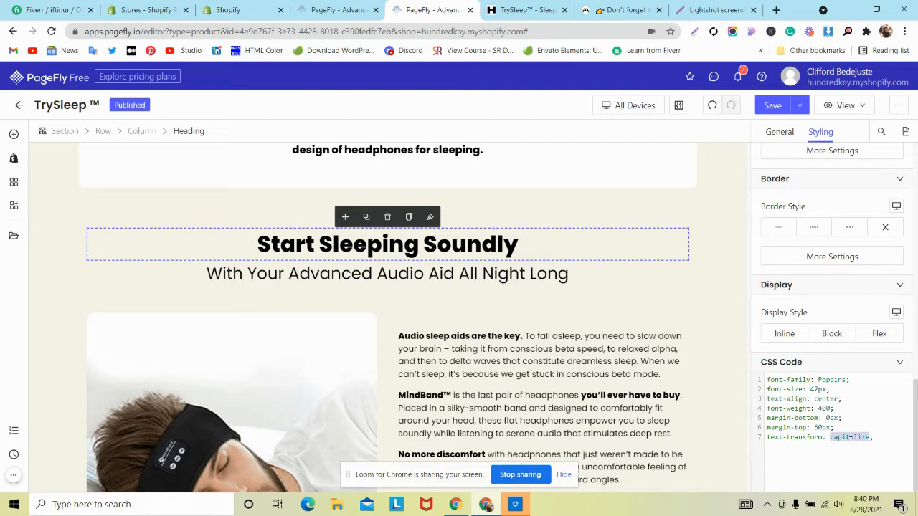
{"action": "type", "text": "norm"}
{"action": "left_click_drag", "start_coordinate": [859, 437], "coordinate": [767, 437]}
{"action": "key", "text": "ctrl+c"}
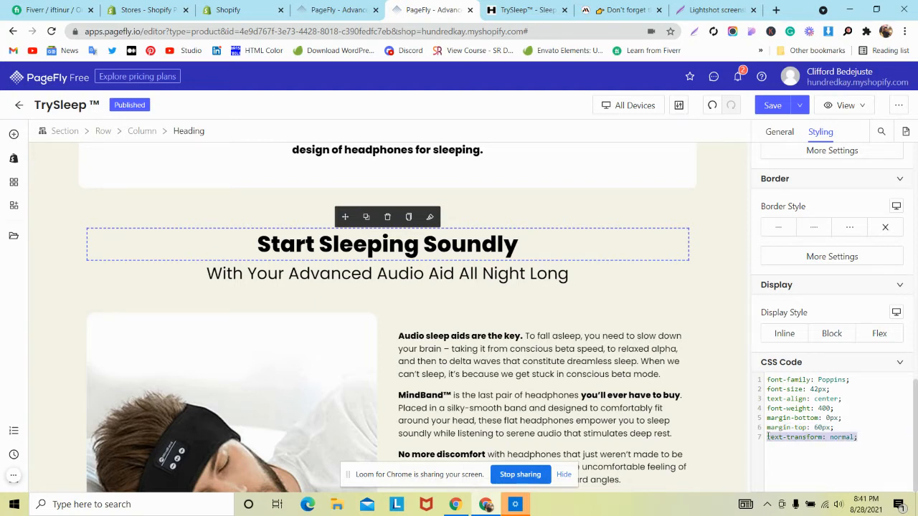
Step: Add "text-transform: normal;" to the CSS code of the "With Your Advanced Audio Aid" subheading and save the page
{"action": "left_click", "coordinate": [452, 274]}
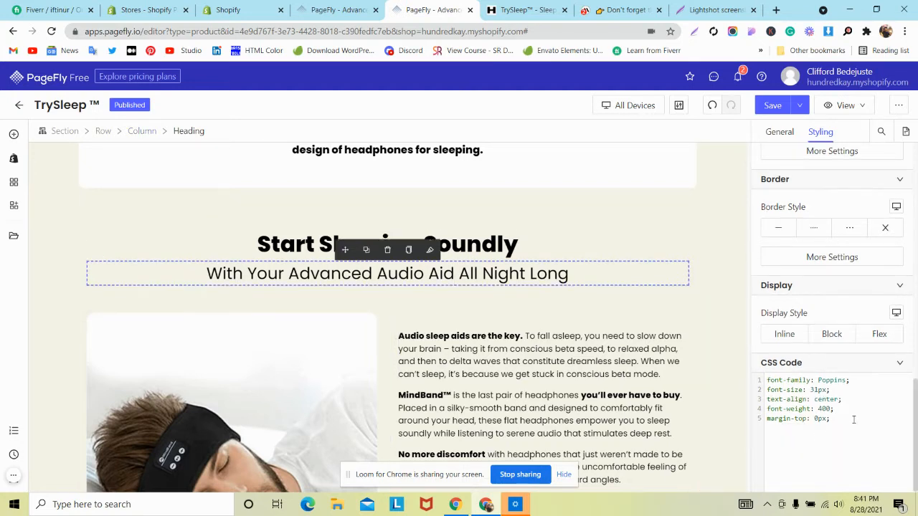
{"action": "key", "text": "ctrl+v"}
{"action": "left_click", "coordinate": [769, 106]}
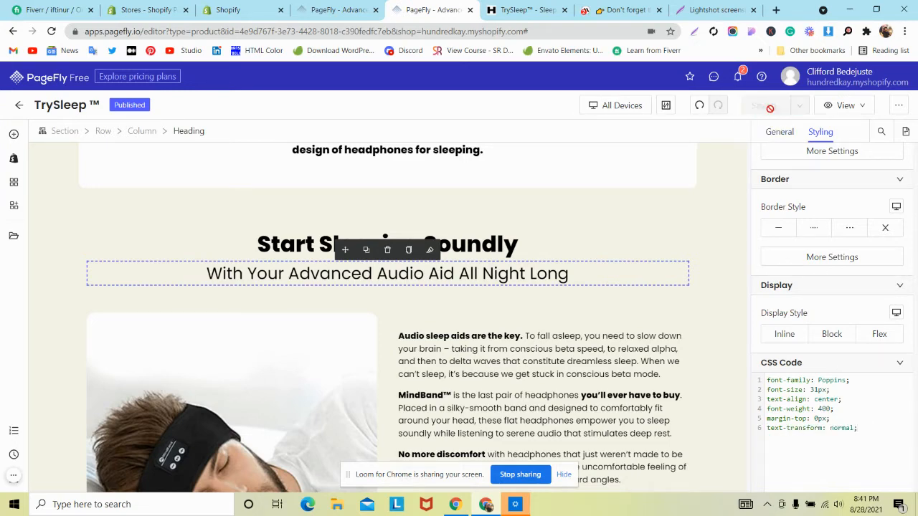
Step: Compare the "Audio sleep aids are the key" image-and-text section on the live TrySleep page with mindband.co
{"action": "scroll", "coordinate": [475, 229], "scroll_direction": "down", "scroll_amount": 1}
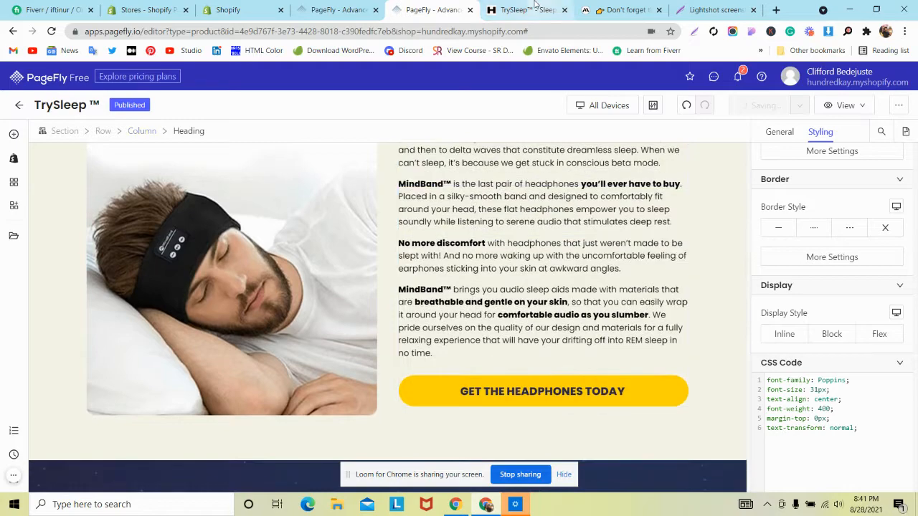
{"action": "key", "text": "ctrl+Tab"}
{"action": "scroll", "coordinate": [403, 202], "scroll_direction": "down", "scroll_amount": 3}
{"action": "scroll", "coordinate": [403, 206], "scroll_direction": "down", "scroll_amount": 1}
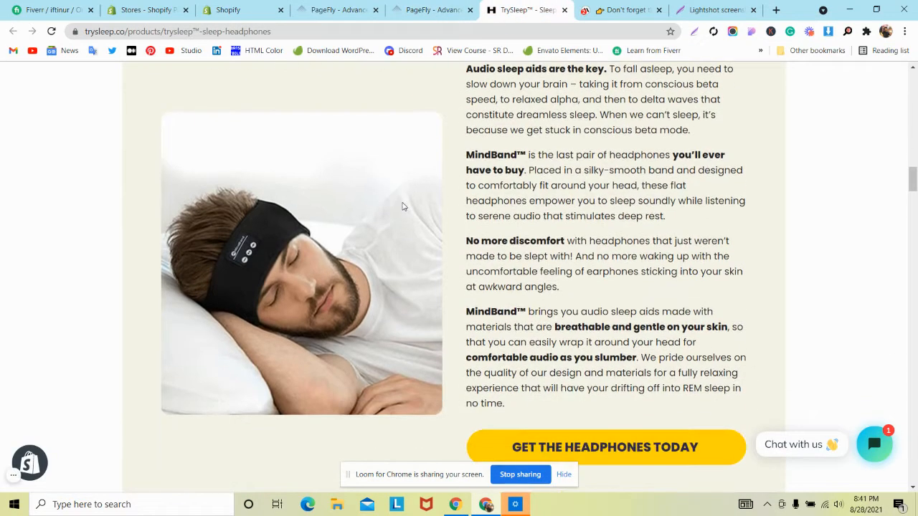
{"action": "scroll", "coordinate": [513, 216], "scroll_direction": "down", "scroll_amount": 2}
{"action": "scroll", "coordinate": [515, 215], "scroll_direction": "up", "scroll_amount": 3}
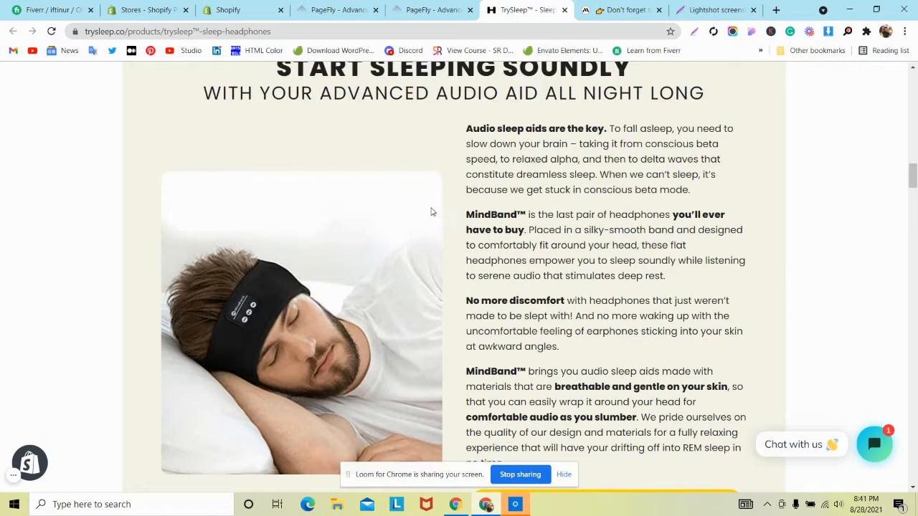
{"action": "scroll", "coordinate": [433, 212], "scroll_direction": "down", "scroll_amount": 2}
{"action": "left_click", "coordinate": [614, 10]}
{"action": "scroll", "coordinate": [464, 177], "scroll_direction": "down", "scroll_amount": 4}
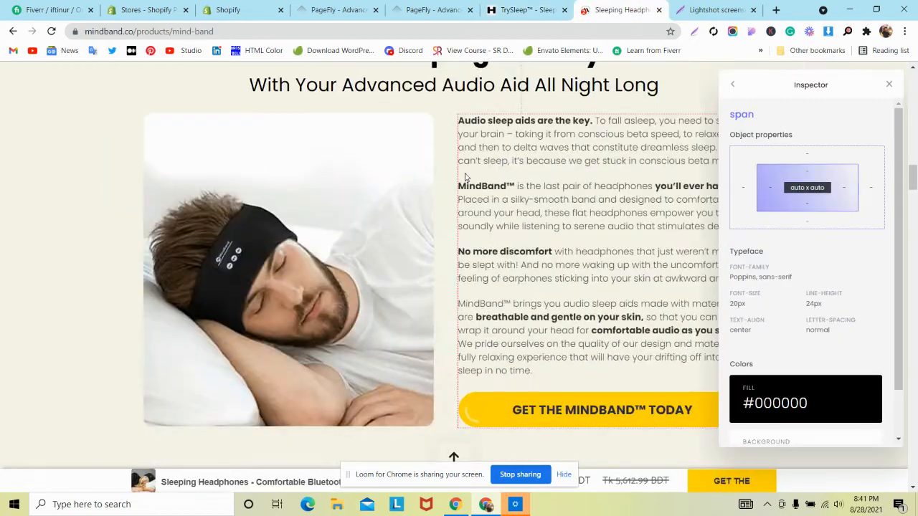
{"action": "left_click", "coordinate": [508, 10]}
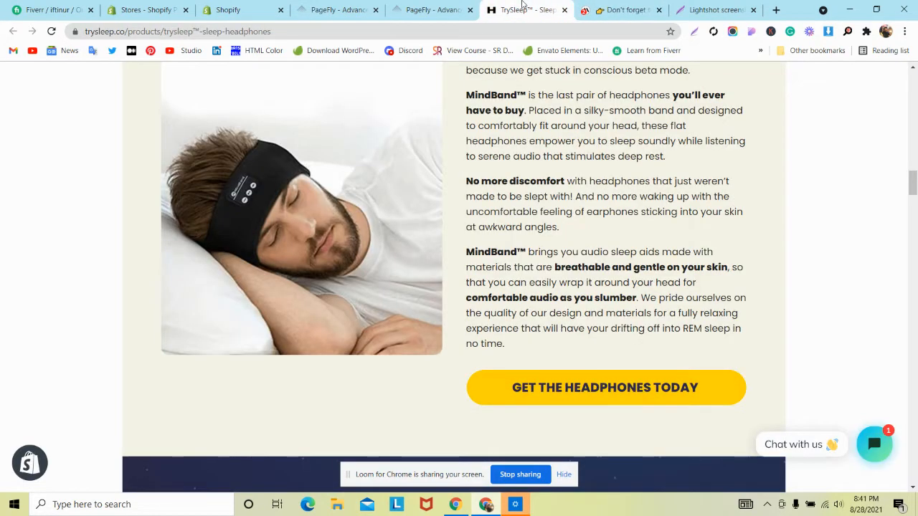
Step: In the PageFly editor, set the column spacing of the row below the "Start Sleeping Soundly" headings to 30 px
{"action": "left_click", "coordinate": [430, 10]}
{"action": "scroll", "coordinate": [289, 210], "scroll_direction": "up", "scroll_amount": 3}
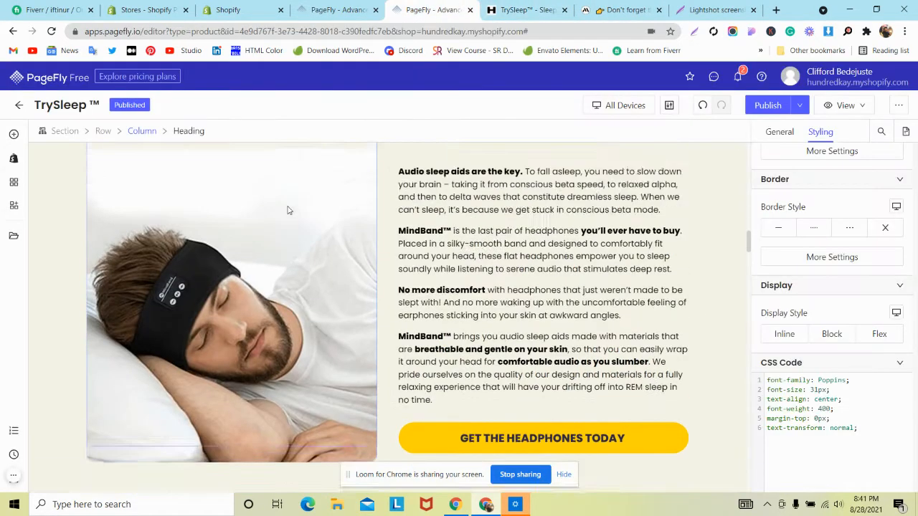
{"action": "left_click", "coordinate": [286, 208]}
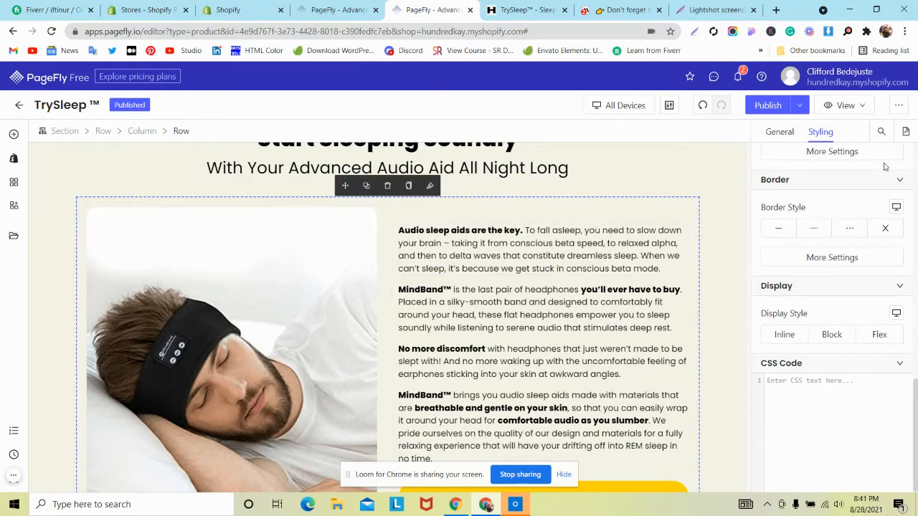
{"action": "left_click", "coordinate": [780, 131]}
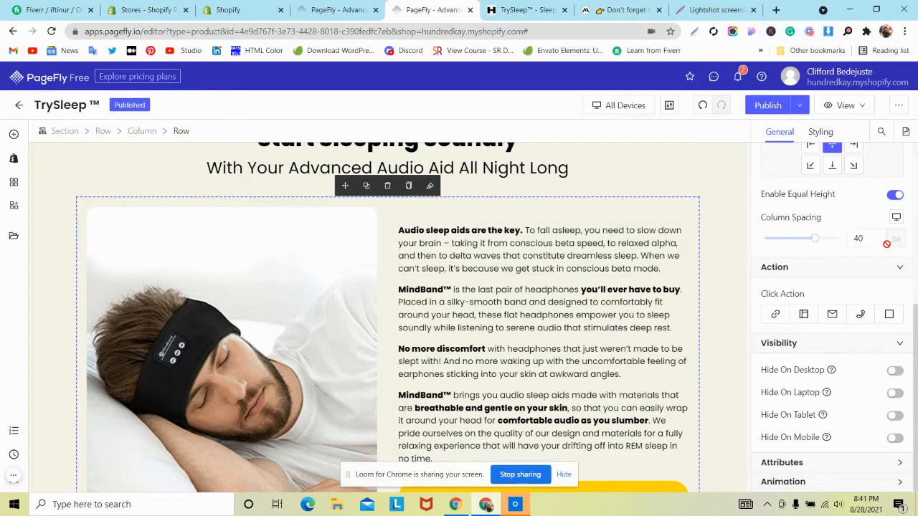
{"action": "double_click", "coordinate": [859, 243]}
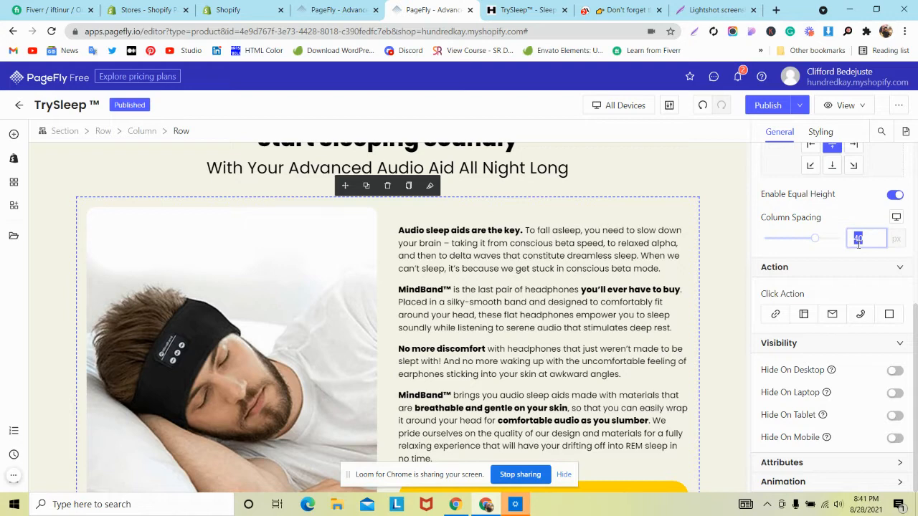
{"action": "type", "text": "30"}
{"action": "scroll", "coordinate": [473, 251], "scroll_direction": "down", "scroll_amount": 2}
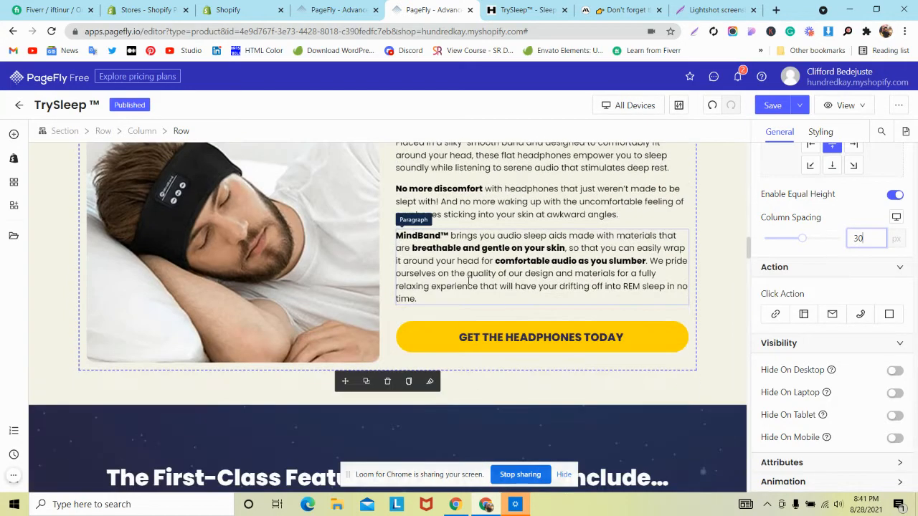
{"action": "scroll", "coordinate": [474, 266], "scroll_direction": "up", "scroll_amount": 2}
Step: Check the "Audio sleep aids are the key" paragraph's typography on mindband.co and set its line height to 23.1 px in the PageFly editor
{"action": "left_click", "coordinate": [488, 229]}
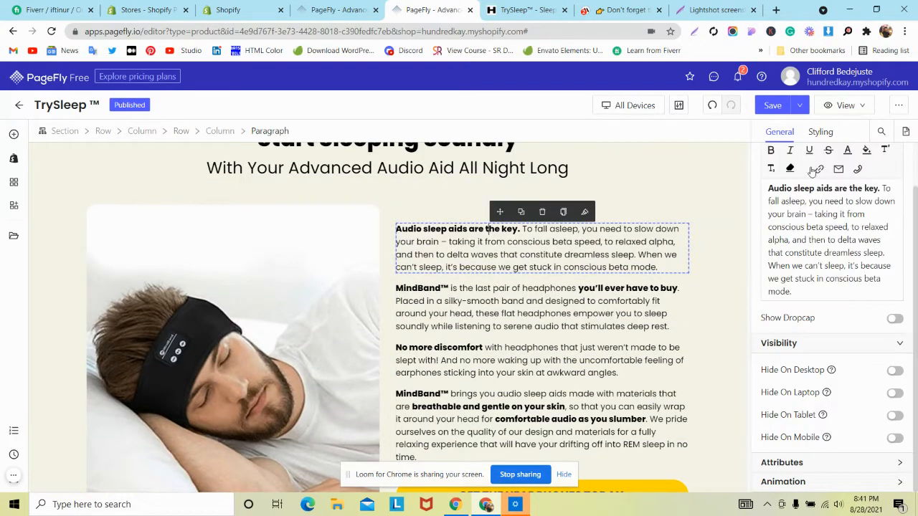
{"action": "left_click", "coordinate": [820, 131]}
{"action": "scroll", "coordinate": [840, 242], "scroll_direction": "down", "scroll_amount": 3}
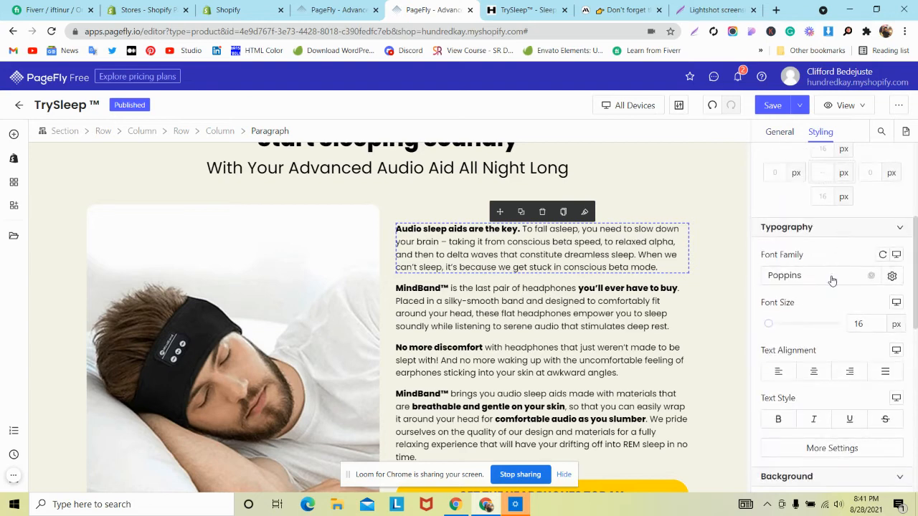
{"action": "scroll", "coordinate": [832, 281], "scroll_direction": "down", "scroll_amount": 2}
{"action": "key", "text": "ctrl+Tab"}
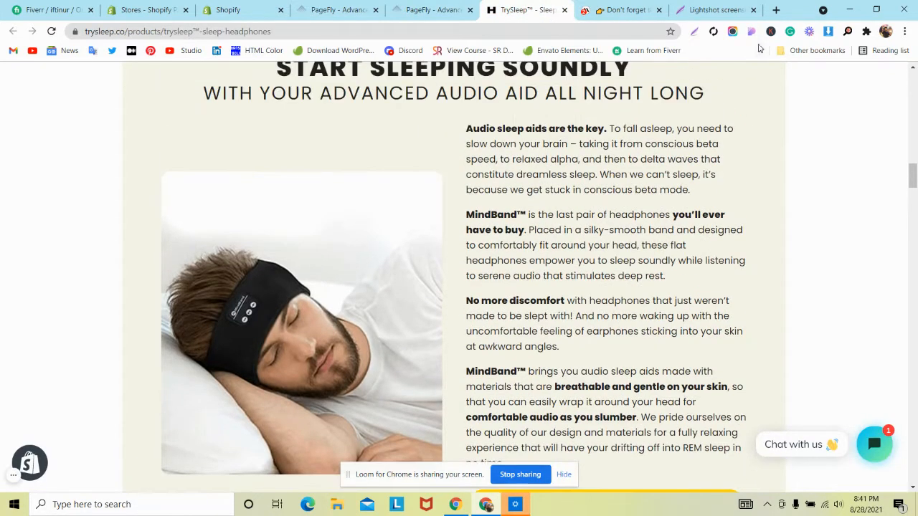
{"action": "left_click", "coordinate": [606, 10]}
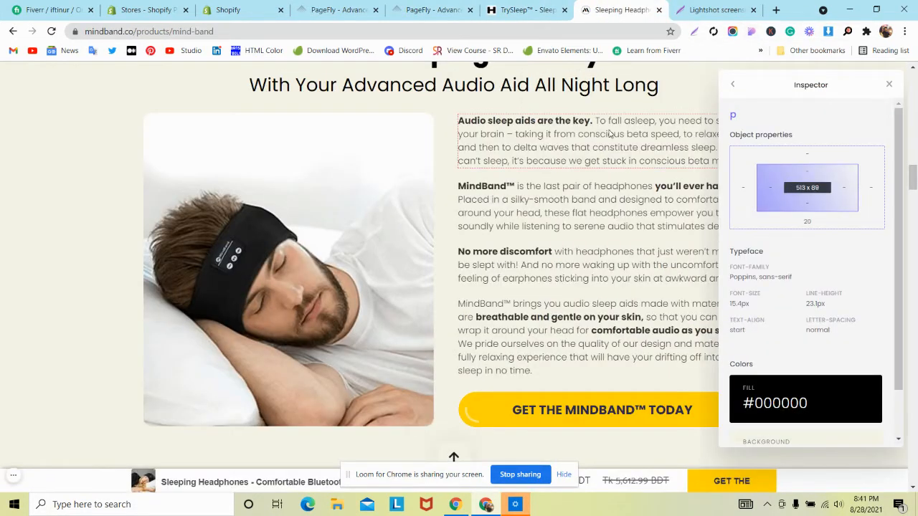
{"action": "key", "text": "ctrl+shift+Tab"}
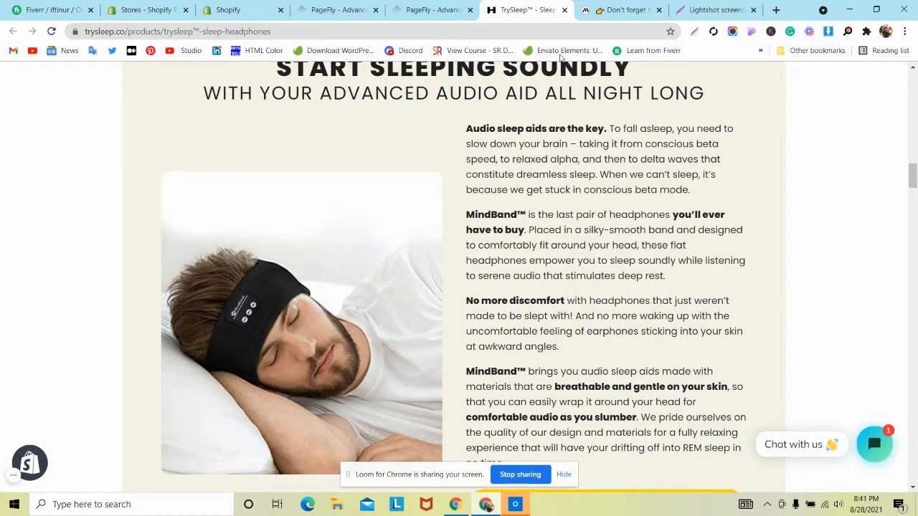
{"action": "key", "text": "ctrl+shift+Tab"}
{"action": "scroll", "coordinate": [882, 323], "scroll_direction": "down", "scroll_amount": 3}
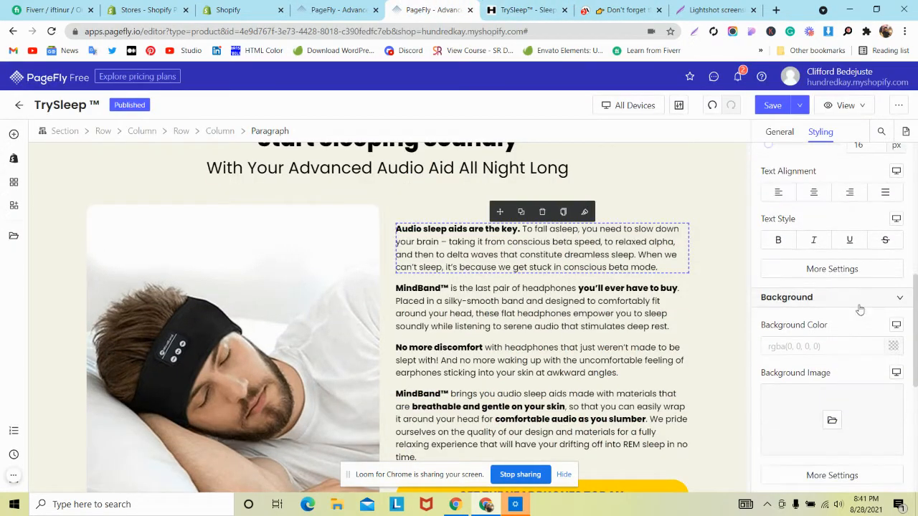
{"action": "left_click", "coordinate": [831, 269]}
{"action": "left_click", "coordinate": [715, 255]}
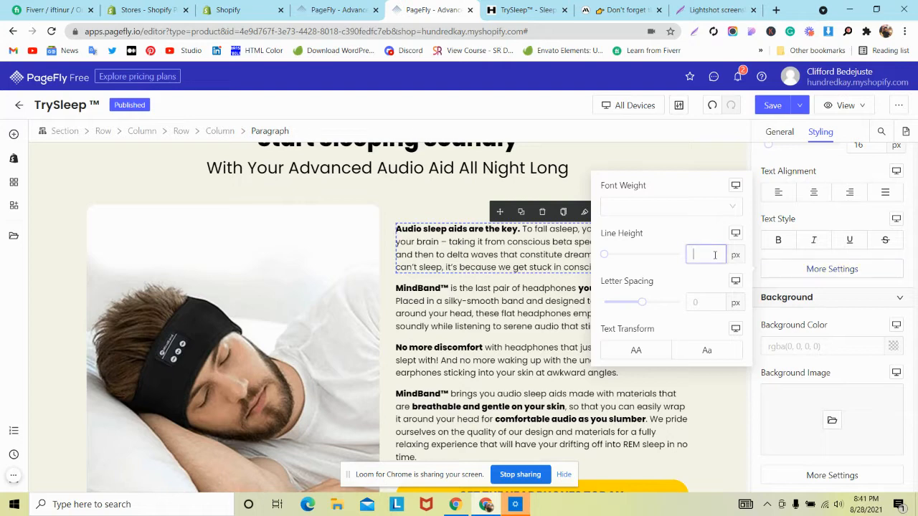
{"action": "type", "text": "23.1"}
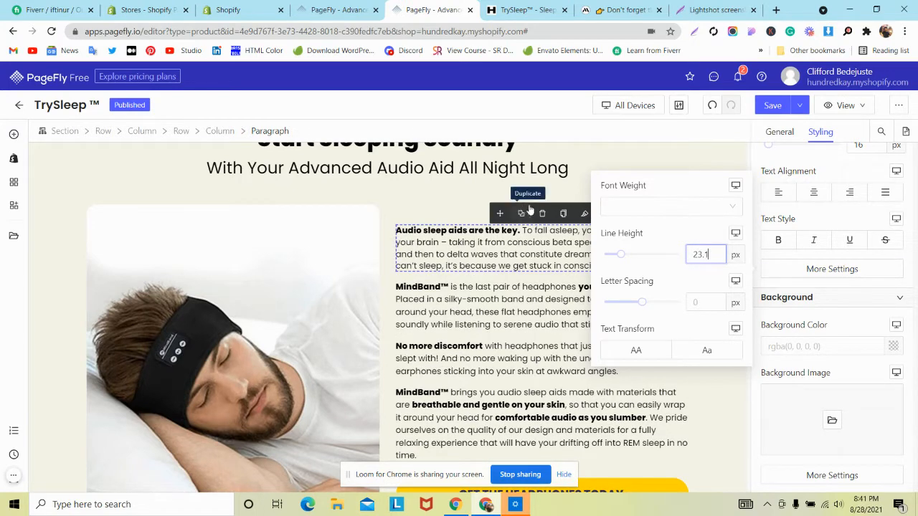
Step: Copy the first paragraph's styles and apply them to the three paragraphs below it
{"action": "left_click", "coordinate": [563, 213]}
{"action": "left_click", "coordinate": [588, 299]}
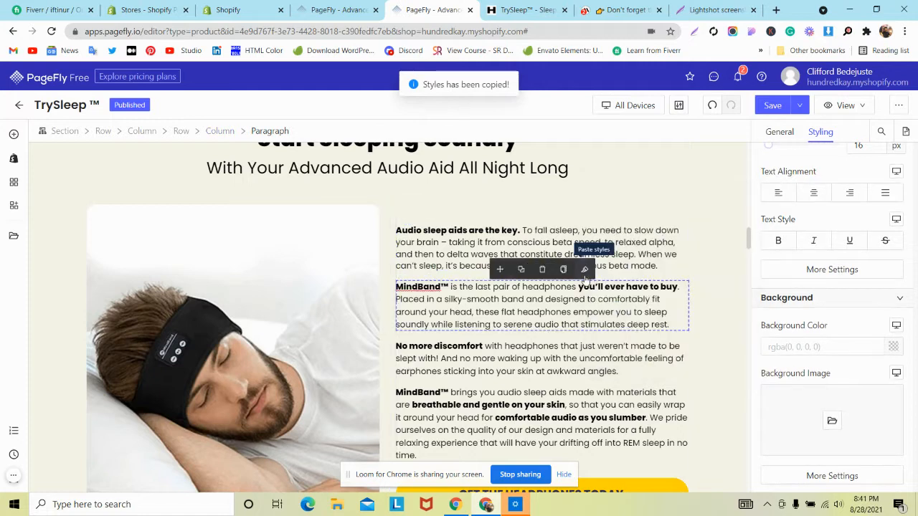
{"action": "left_click", "coordinate": [585, 269]}
{"action": "left_click", "coordinate": [565, 353]}
{"action": "left_click", "coordinate": [584, 328]}
{"action": "scroll", "coordinate": [525, 315], "scroll_direction": "down", "scroll_amount": 2}
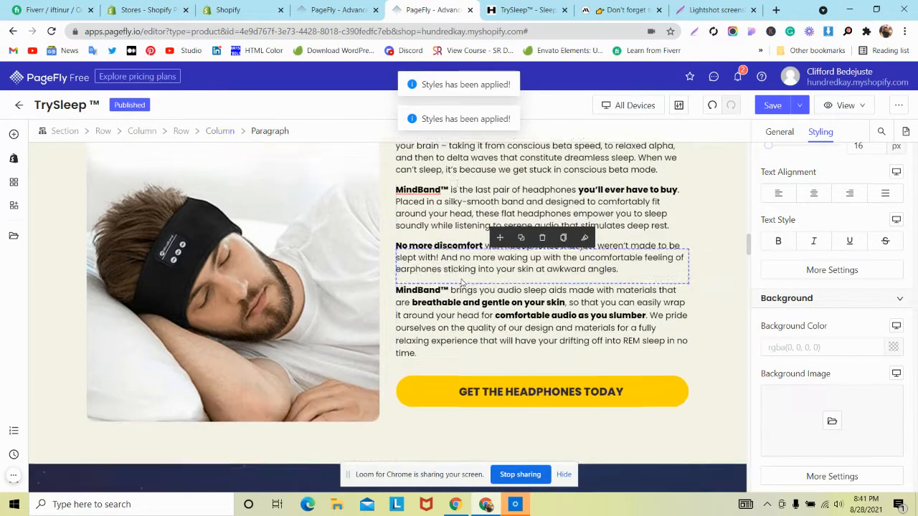
{"action": "left_click", "coordinate": [466, 276]}
{"action": "left_click", "coordinate": [584, 412]}
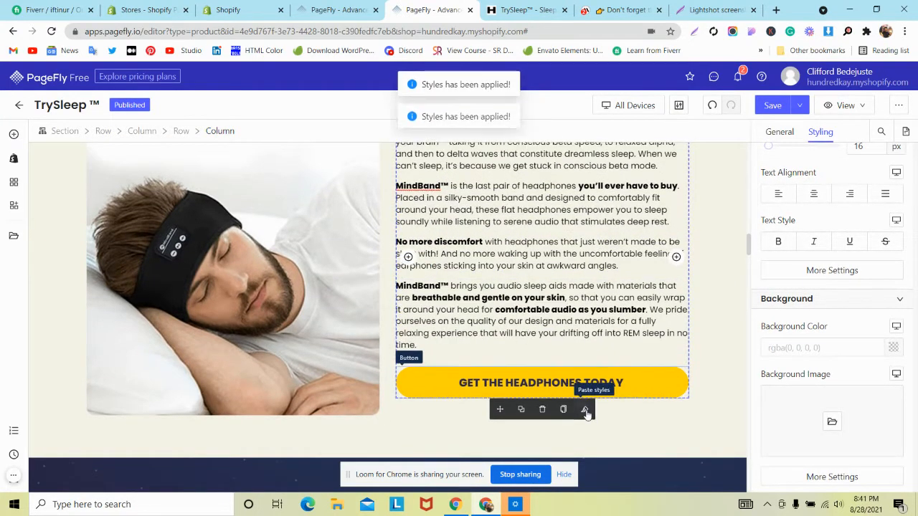
Step: Set the top margin of the "GET THE HEADPHONES TODAY" button to 10 px, and save and publish the page
{"action": "left_click", "coordinate": [585, 387]}
{"action": "scroll", "coordinate": [847, 318], "scroll_direction": "up", "scroll_amount": 2}
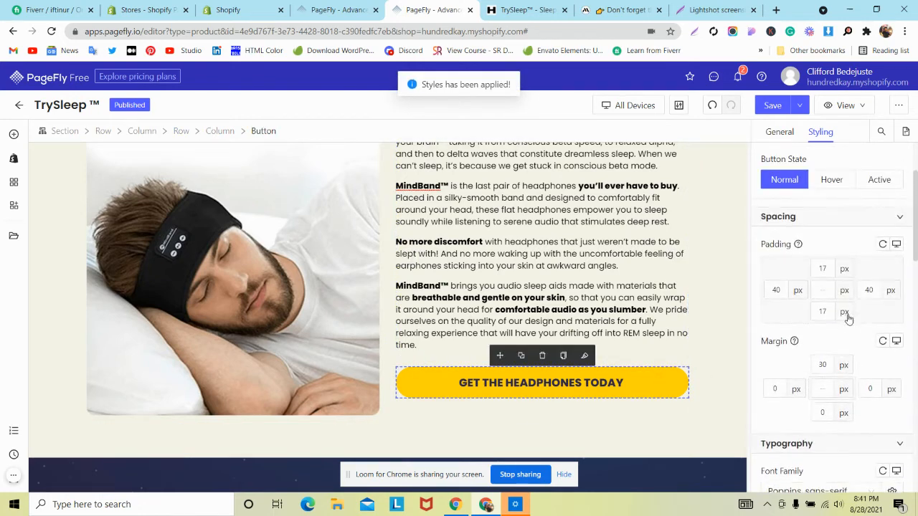
{"action": "left_click", "coordinate": [822, 367]}
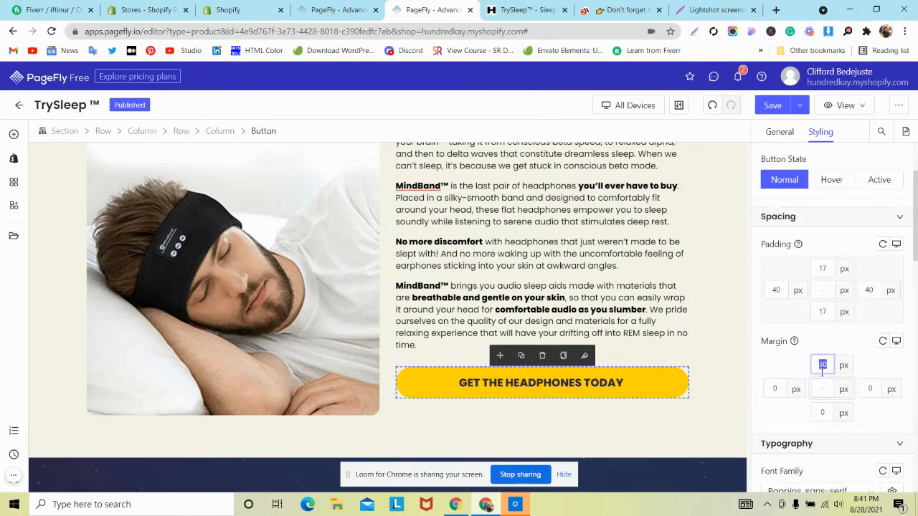
{"action": "type", "text": "1"}
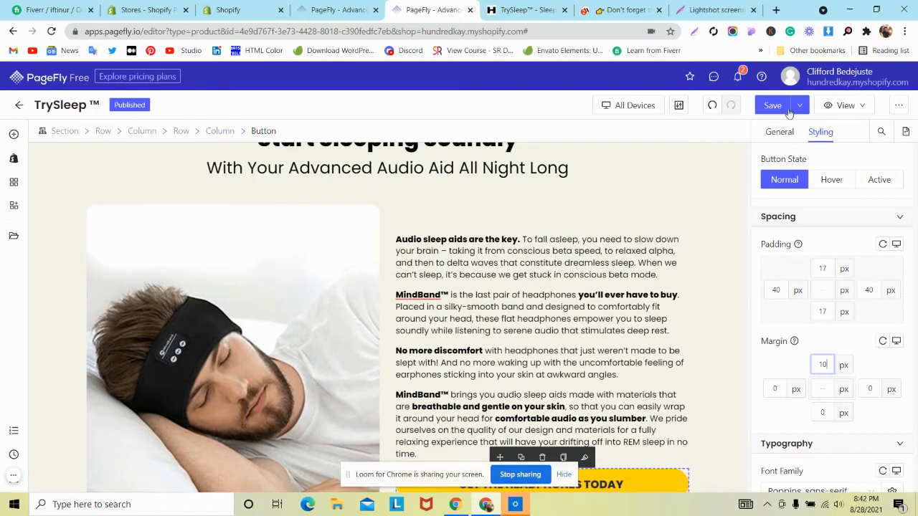
{"action": "left_click", "coordinate": [799, 105]}
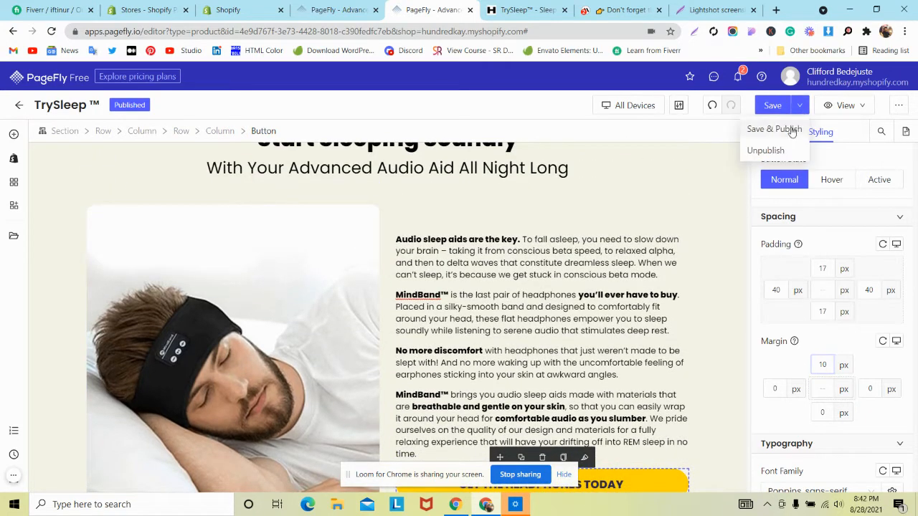
{"action": "left_click", "coordinate": [792, 130]}
Step: Compare the "First-Class Features" section on the live TrySleep page with mindband.co
{"action": "left_click", "coordinate": [527, 10]}
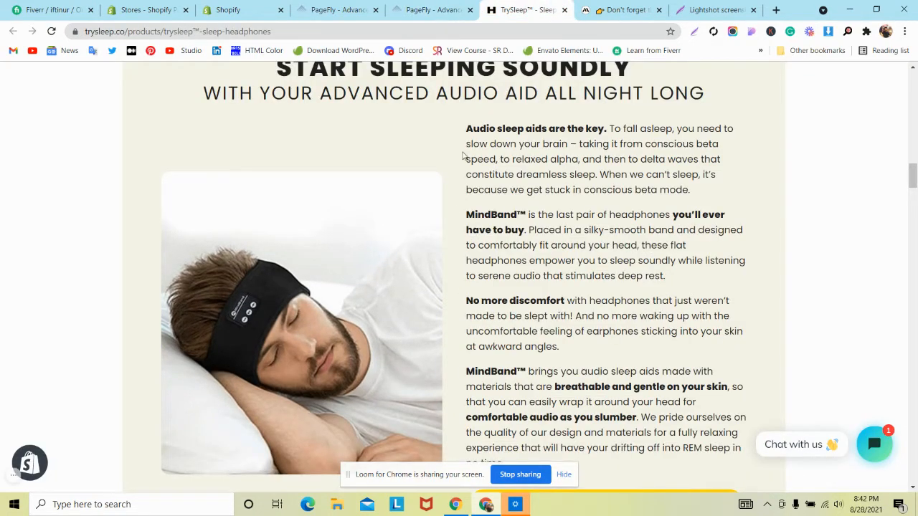
{"action": "scroll", "coordinate": [463, 155], "scroll_direction": "down", "scroll_amount": 6}
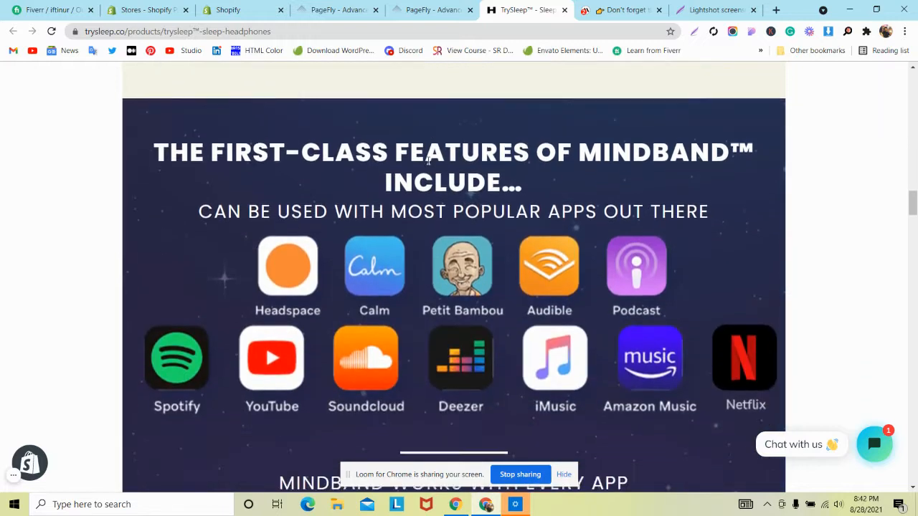
{"action": "left_click", "coordinate": [592, 8]}
{"action": "scroll", "coordinate": [387, 172], "scroll_direction": "down", "scroll_amount": 6}
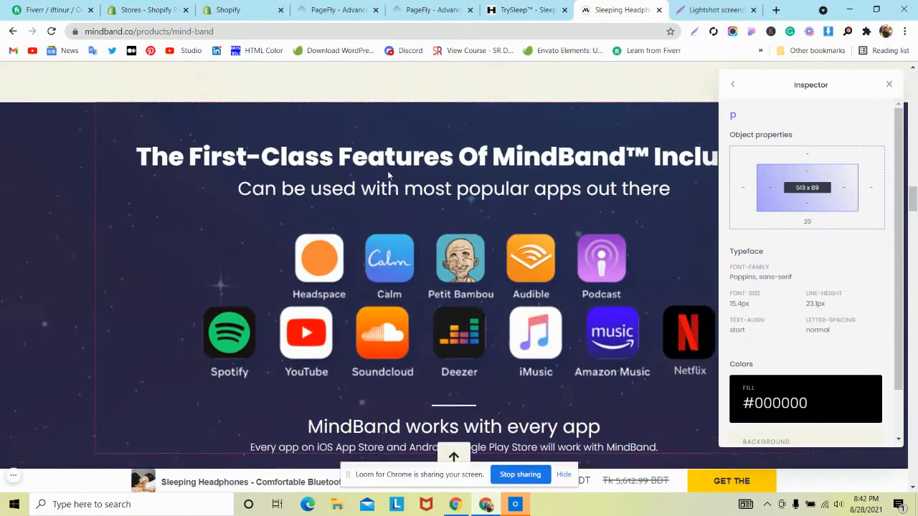
Step: Measure the space above the "First-Class Features" heading on mindband.co with a Lightshot area selection, and return to the live TrySleep page
{"action": "left_click", "coordinate": [695, 30]}
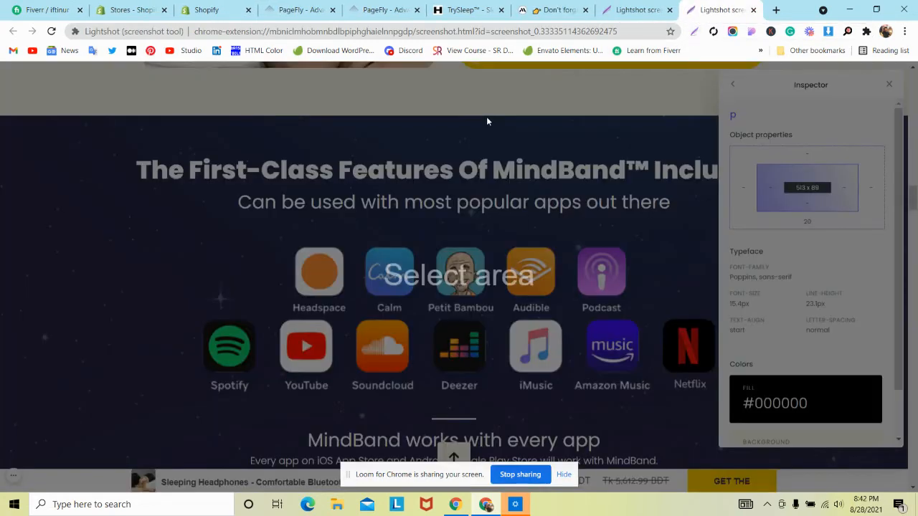
{"action": "left_click_drag", "start_coordinate": [487, 117], "coordinate": [647, 168]}
{"action": "left_click", "coordinate": [469, 9]}
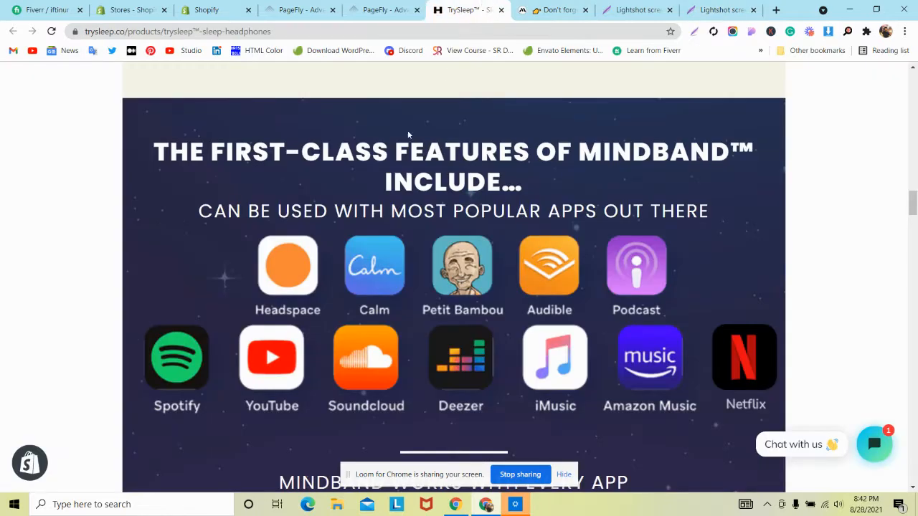
Step: Measure the space above the "First-Class Features" heading on the live TrySleep page with Lightshot, and return to the PageFly editor
{"action": "scroll", "coordinate": [627, 110], "scroll_direction": "up", "scroll_amount": 1}
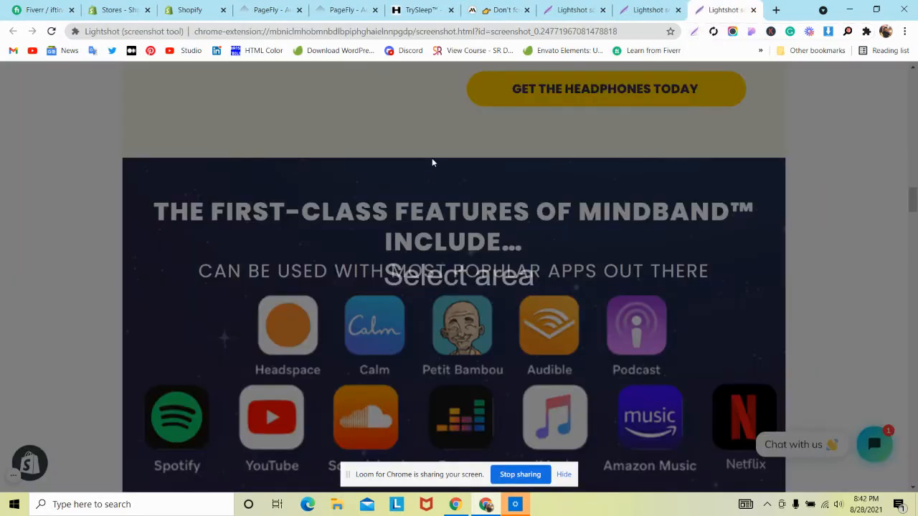
{"action": "left_click_drag", "start_coordinate": [432, 158], "coordinate": [567, 204]}
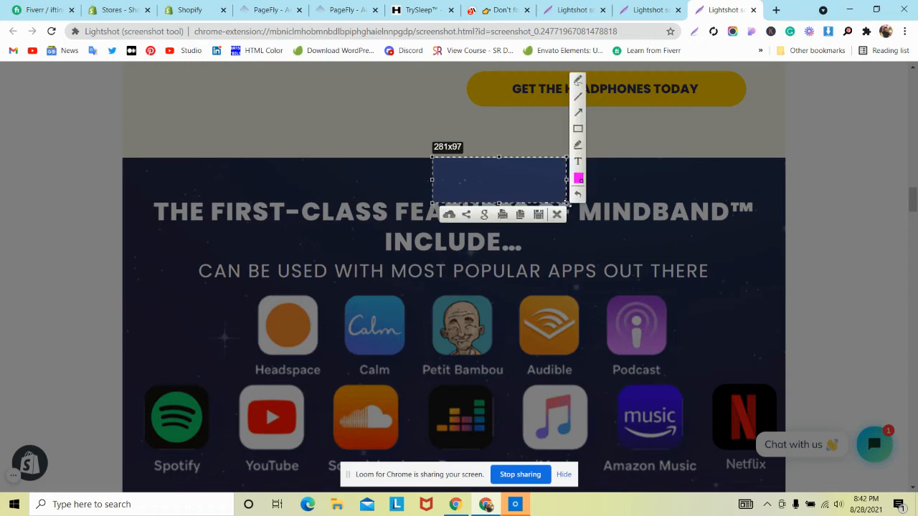
{"action": "left_click", "coordinate": [344, 9]}
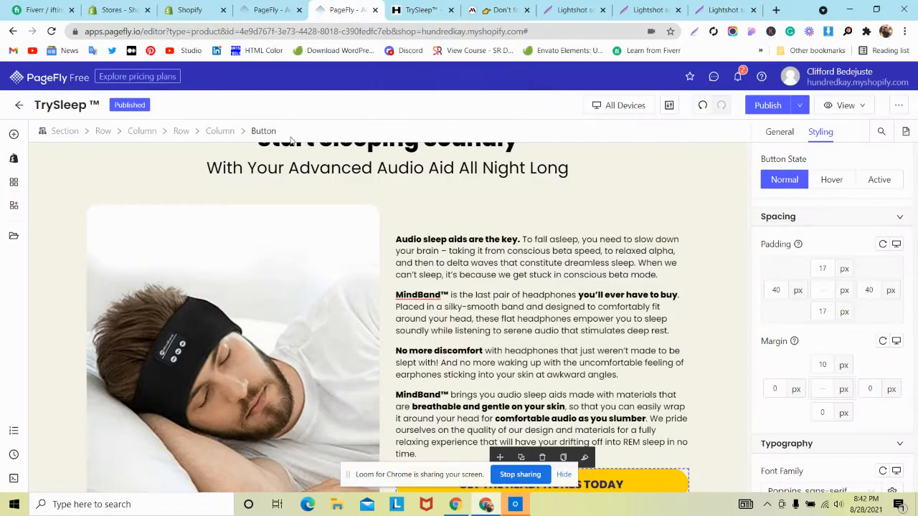
Step: Set the top padding of the dark "First-Class Features" section to 60 px
{"action": "scroll", "coordinate": [221, 271], "scroll_direction": "down", "scroll_amount": 4}
{"action": "left_click", "coordinate": [49, 316]}
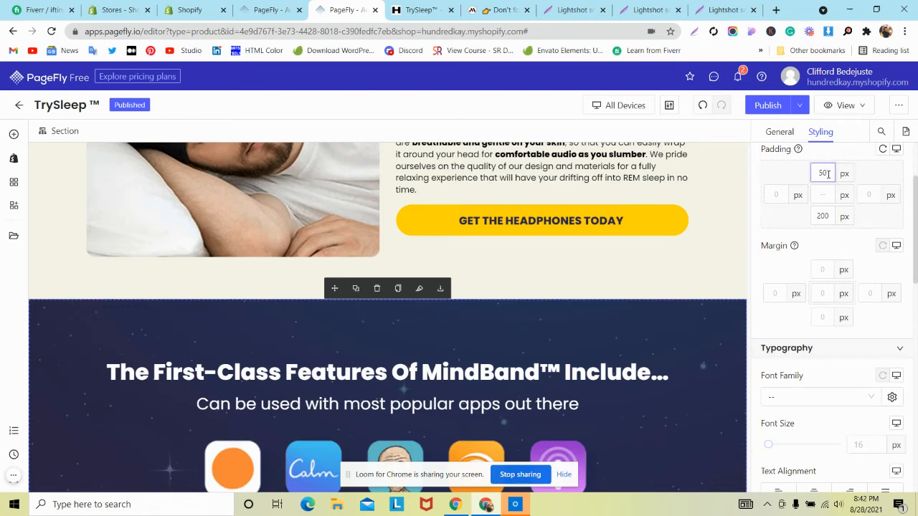
{"action": "key", "text": "Up"}
{"action": "key", "text": "Up"}
{"action": "key", "text": "Up"}
{"action": "key", "text": "Up"}
{"action": "key", "text": "Up"}
{"action": "key", "text": "Up"}
{"action": "key", "text": "Up"}
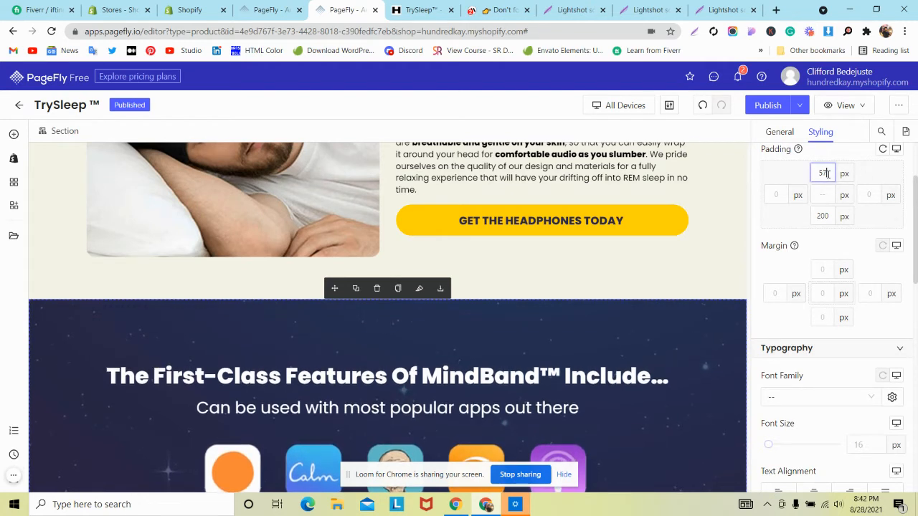
{"action": "key", "text": "Up"}
{"action": "key", "text": "Up"}
Step: Check the CSS code of the "Start Sleeping Soundly" heading and its subheading
{"action": "scroll", "coordinate": [485, 228], "scroll_direction": "up", "scroll_amount": 5}
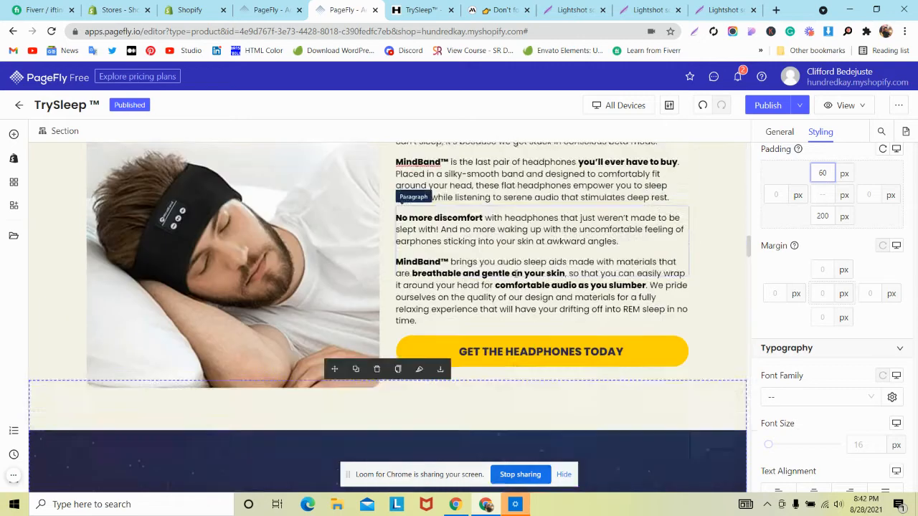
{"action": "left_click", "coordinate": [484, 229]}
{"action": "scroll", "coordinate": [916, 208], "scroll_direction": "down", "scroll_amount": 5}
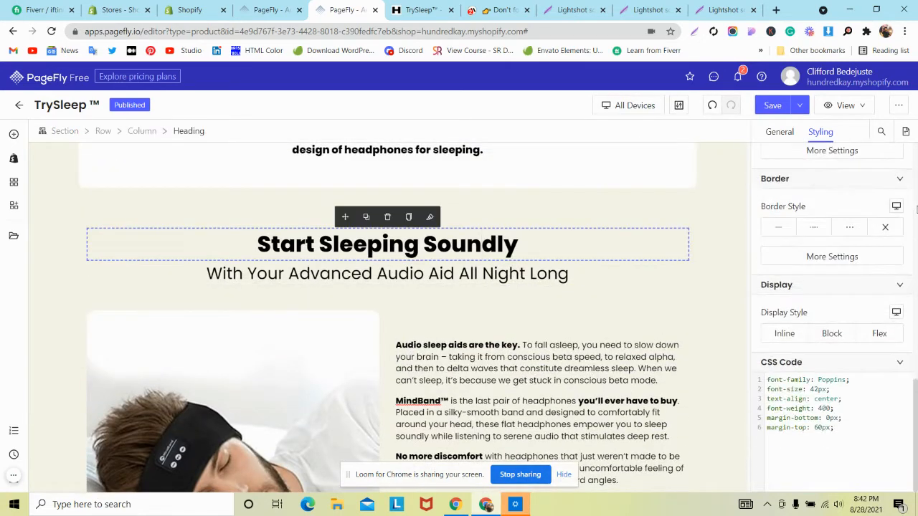
{"action": "left_click", "coordinate": [481, 272]}
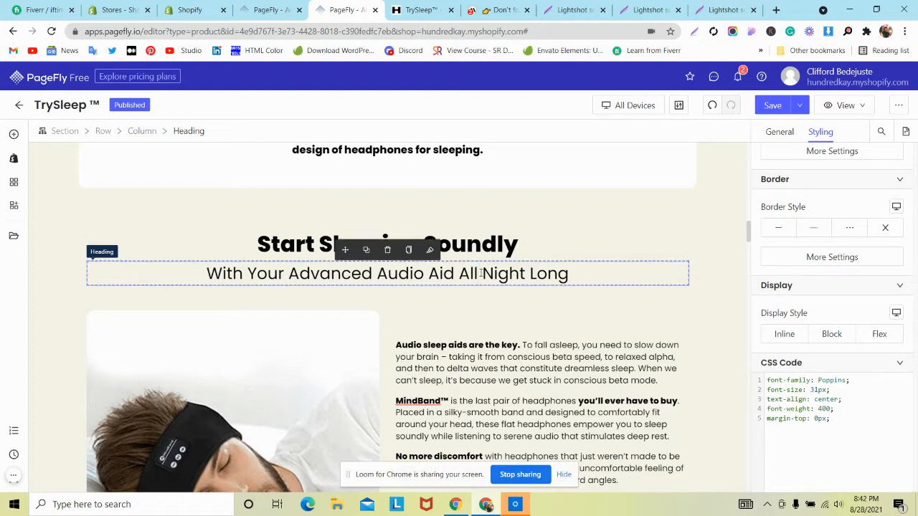
{"action": "left_click", "coordinate": [496, 244]}
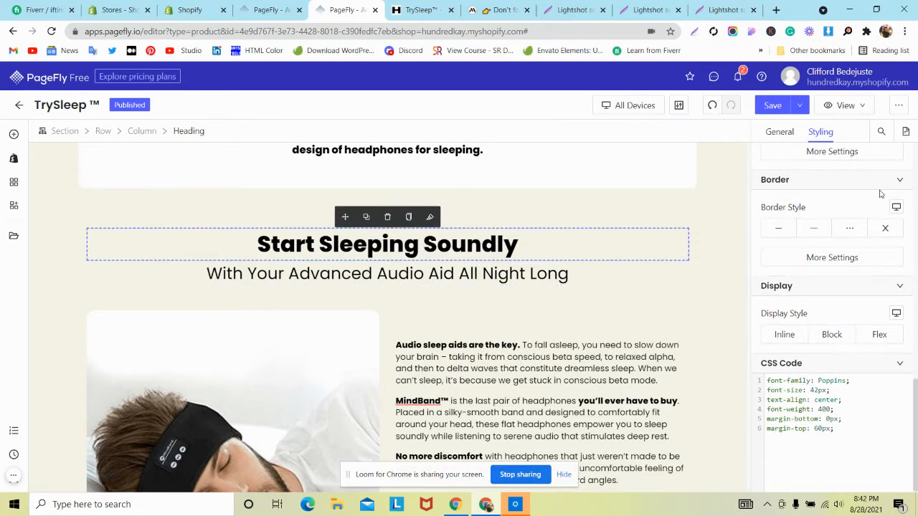
Step: Inspect the "First-Class Features" heading on the live TrySleep page, with the developer tools docked to bottom and mobile emulation off
{"action": "left_click", "coordinate": [419, 7]}
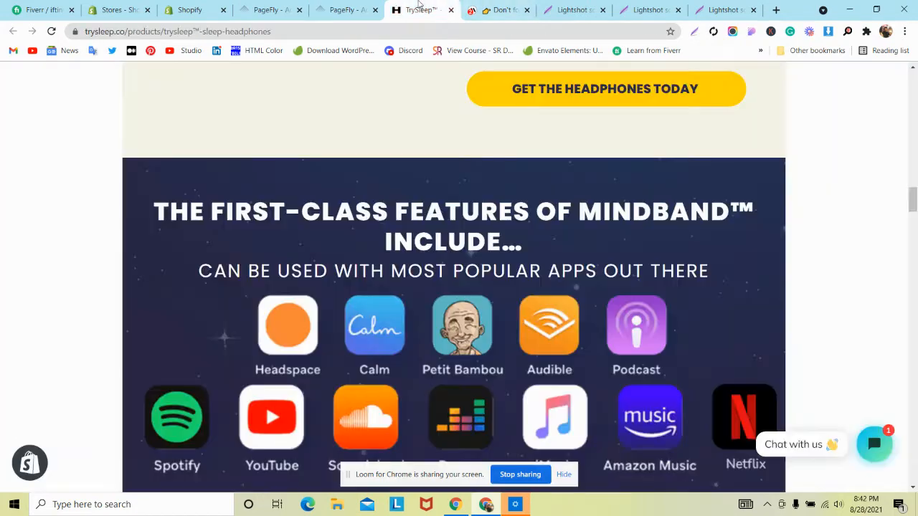
{"action": "right_click", "coordinate": [388, 196]}
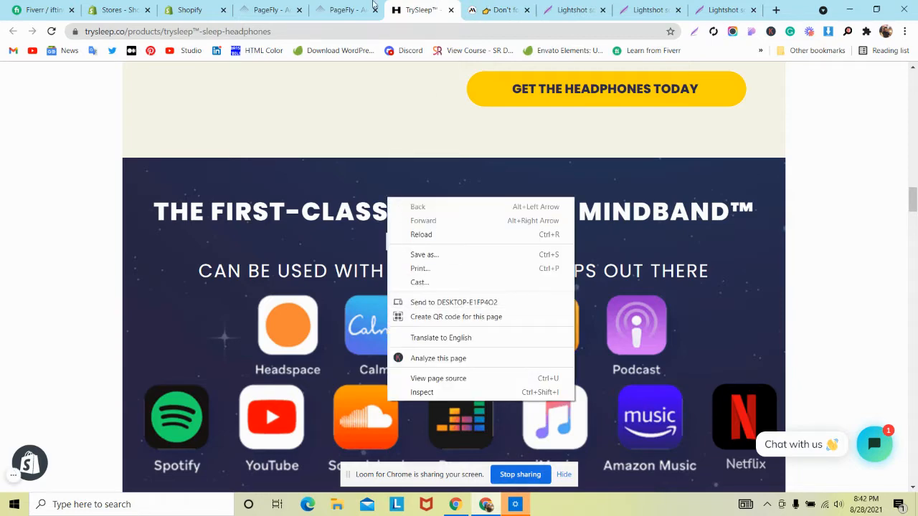
{"action": "left_click", "coordinate": [417, 392]}
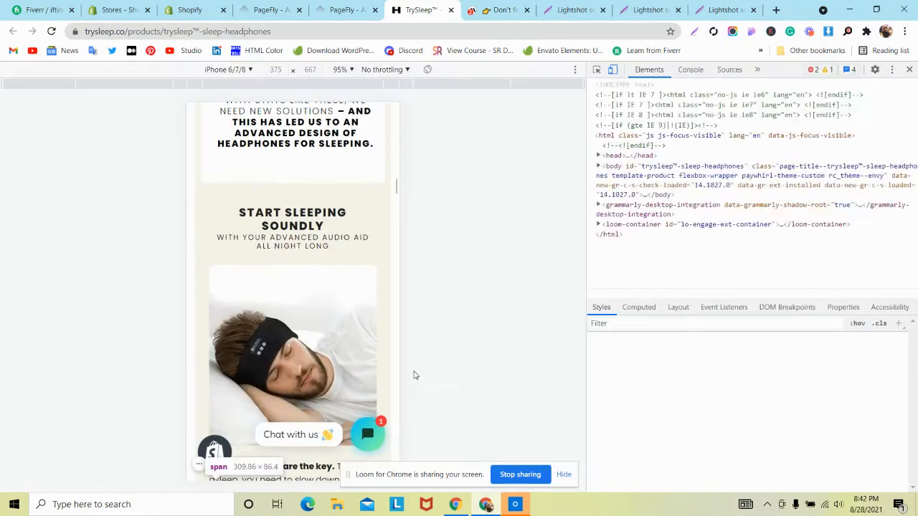
{"action": "left_click", "coordinate": [892, 70]}
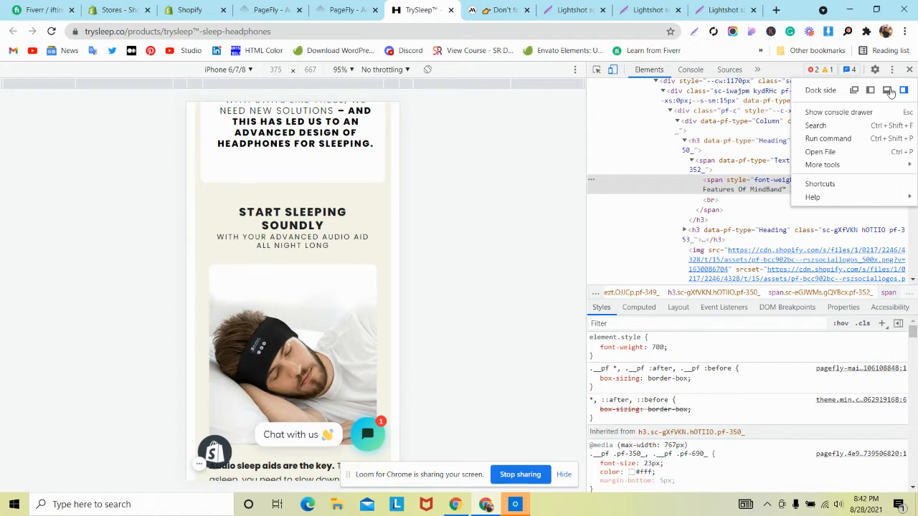
{"action": "left_click", "coordinate": [887, 90]}
{"action": "left_click", "coordinate": [26, 253]}
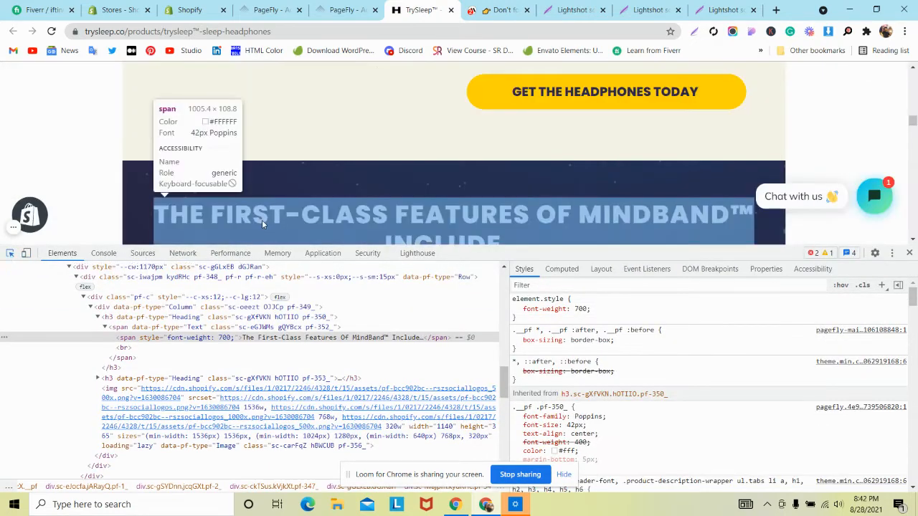
Step: Add text-transform: none to the inspected heading's .pf-350_ style rule
{"action": "scroll", "coordinate": [615, 373], "scroll_direction": "down", "scroll_amount": 3}
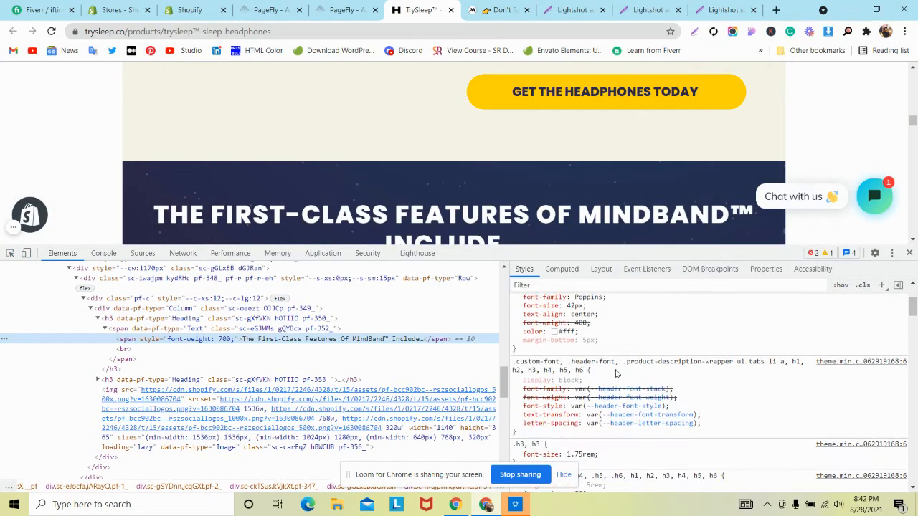
{"action": "scroll", "coordinate": [616, 374], "scroll_direction": "up", "scroll_amount": 2}
{"action": "left_click", "coordinate": [612, 406]}
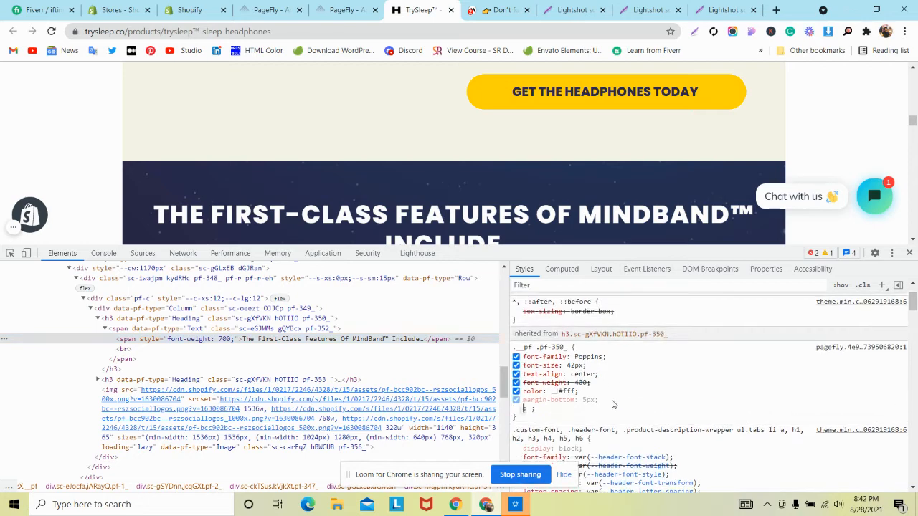
{"action": "type", "text": "te"}
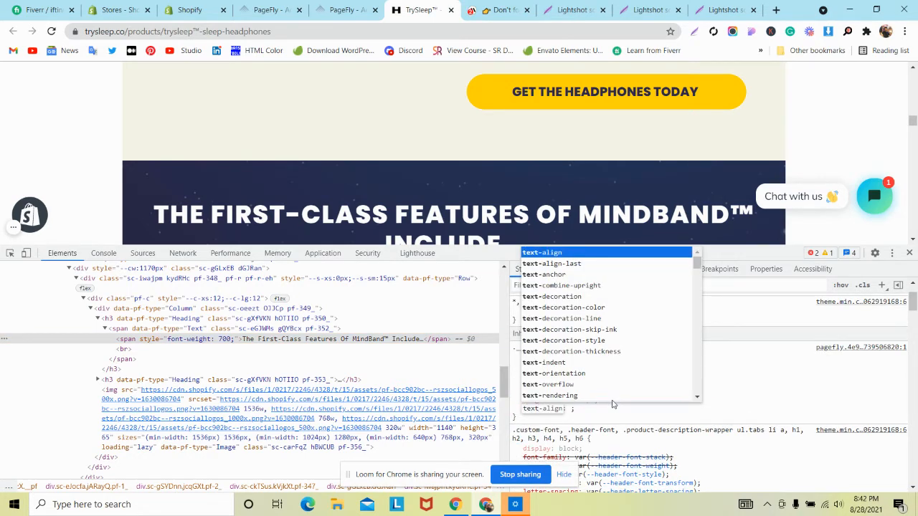
{"action": "type", "text": "xt-t"}
{"action": "key", "text": "Tab"}
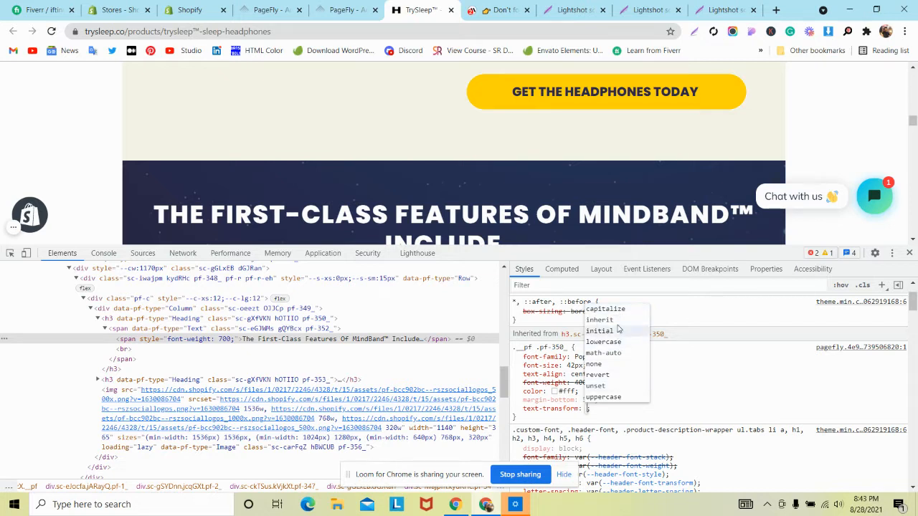
{"action": "left_click", "coordinate": [613, 364]}
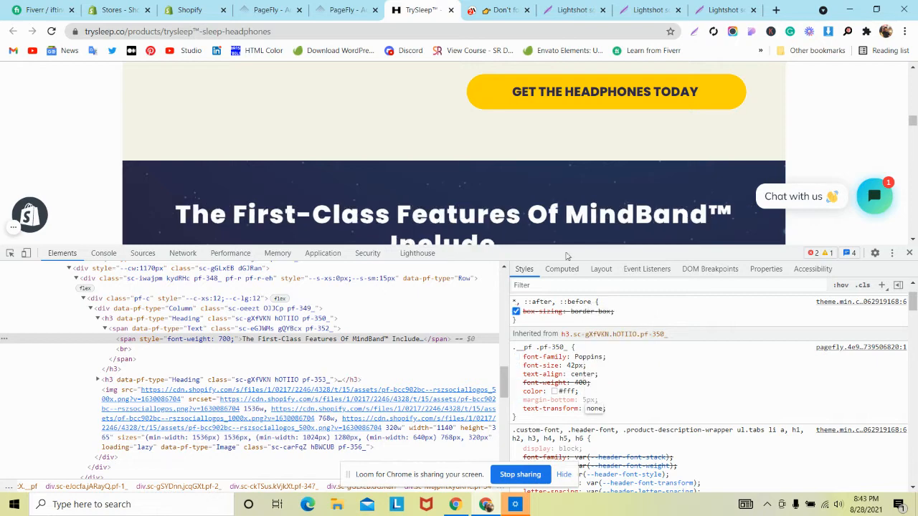
{"action": "scroll", "coordinate": [566, 236], "scroll_direction": "down", "scroll_amount": 2}
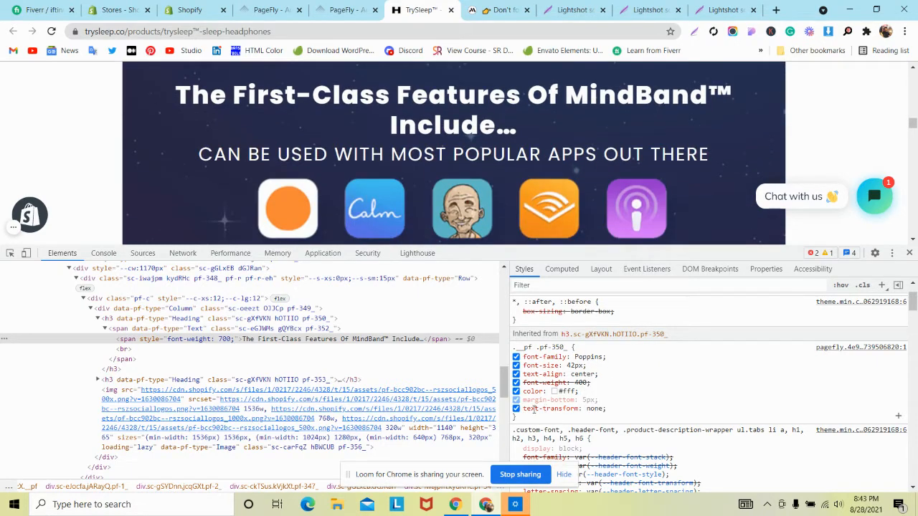
Step: Copy the text-transform: none declaration into the PageFly CSS code of the "Start Sleeping Soundly" heading and its subheading
{"action": "left_click_drag", "start_coordinate": [523, 408], "coordinate": [598, 415]}
{"action": "key", "text": "ctrl+c"}
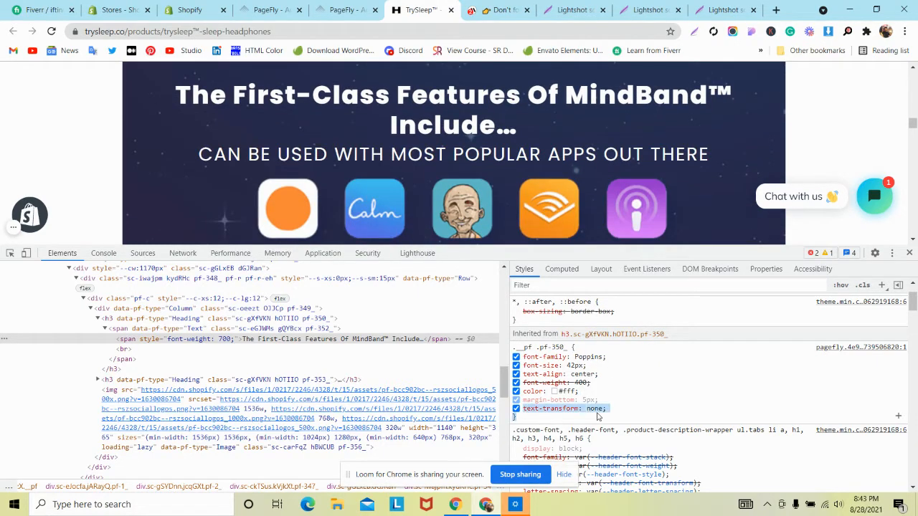
{"action": "left_click", "coordinate": [350, 10]}
{"action": "left_click", "coordinate": [832, 428]}
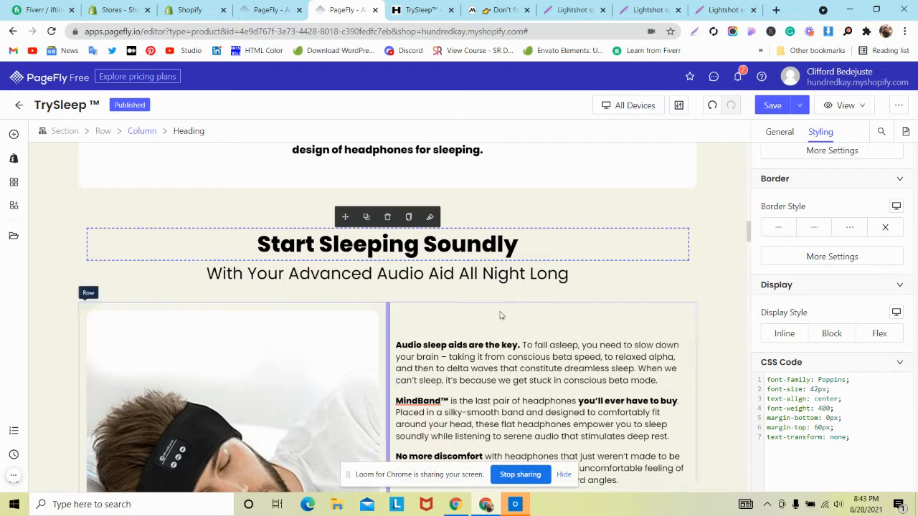
{"action": "left_click", "coordinate": [473, 273]}
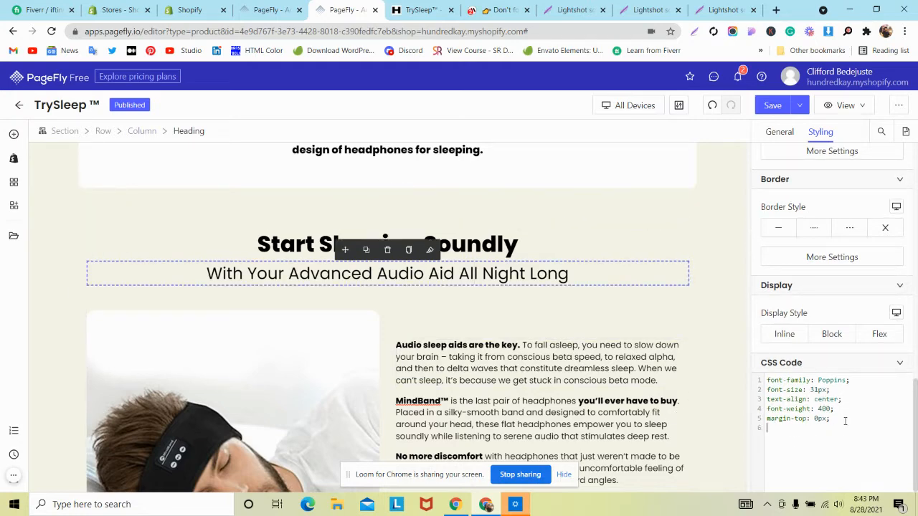
{"action": "key", "text": "ctrl+v"}
Step: Add text-transform: none to the CSS code of the "First-Class Features" heading and the subheading below it
{"action": "scroll", "coordinate": [479, 334], "scroll_direction": "down", "scroll_amount": 6}
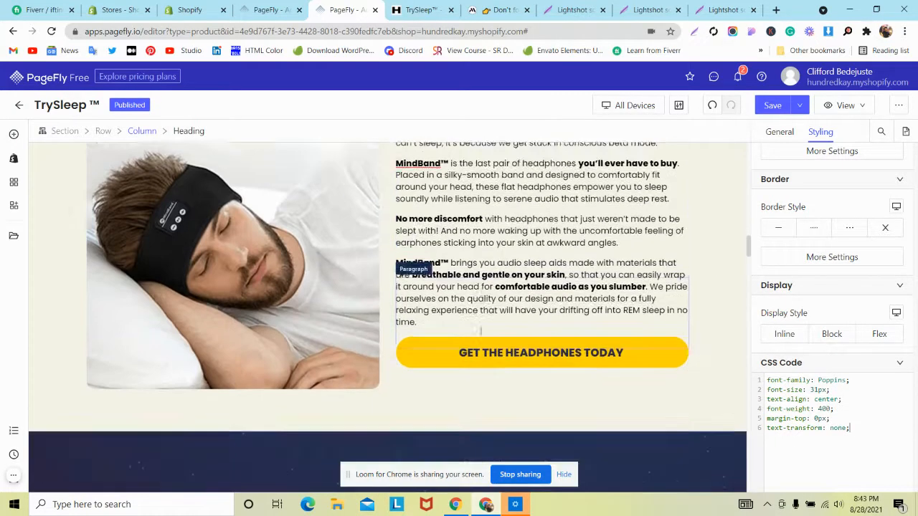
{"action": "left_click", "coordinate": [452, 331]}
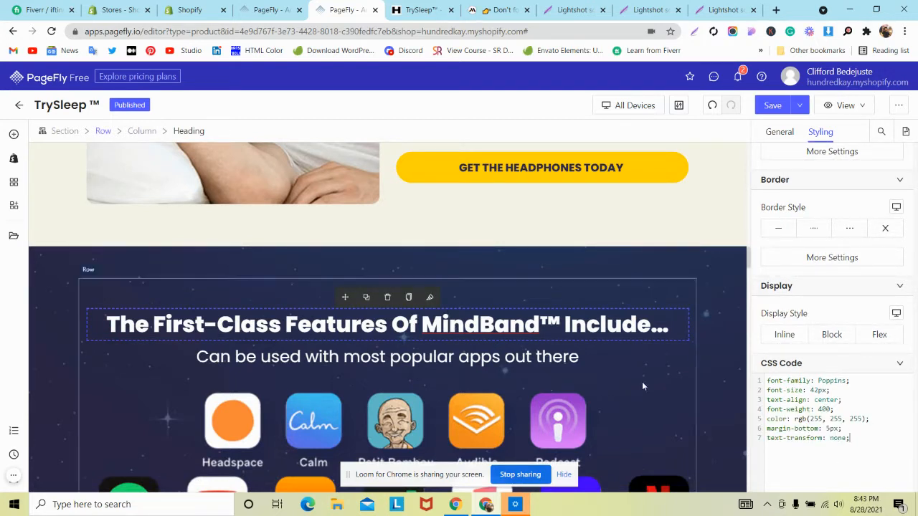
{"action": "left_click", "coordinate": [563, 356]}
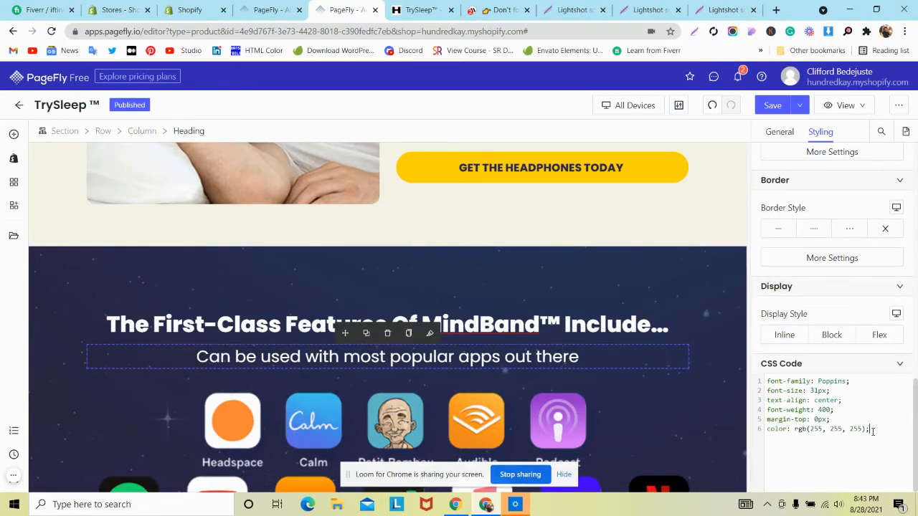
{"action": "scroll", "coordinate": [311, 253], "scroll_direction": "down", "scroll_amount": 1}
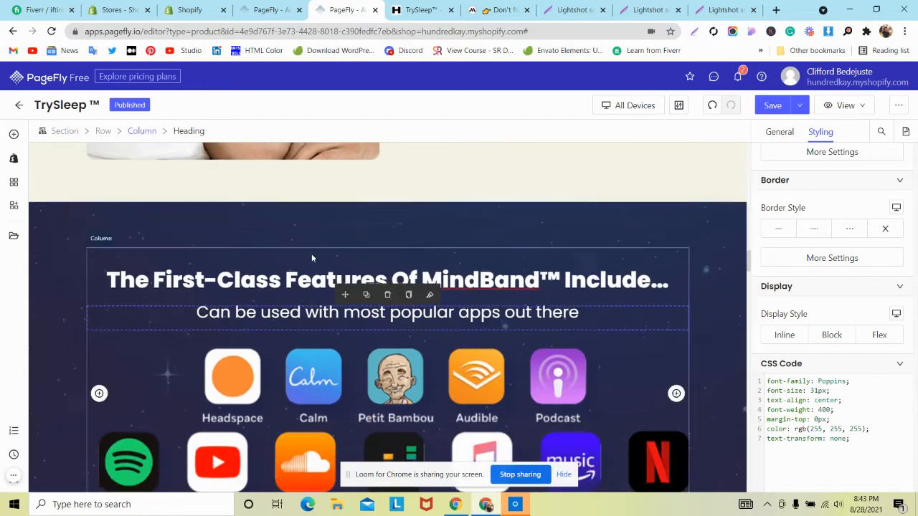
Step: Save and publish the TrySleep page
{"action": "left_click", "coordinate": [800, 106]}
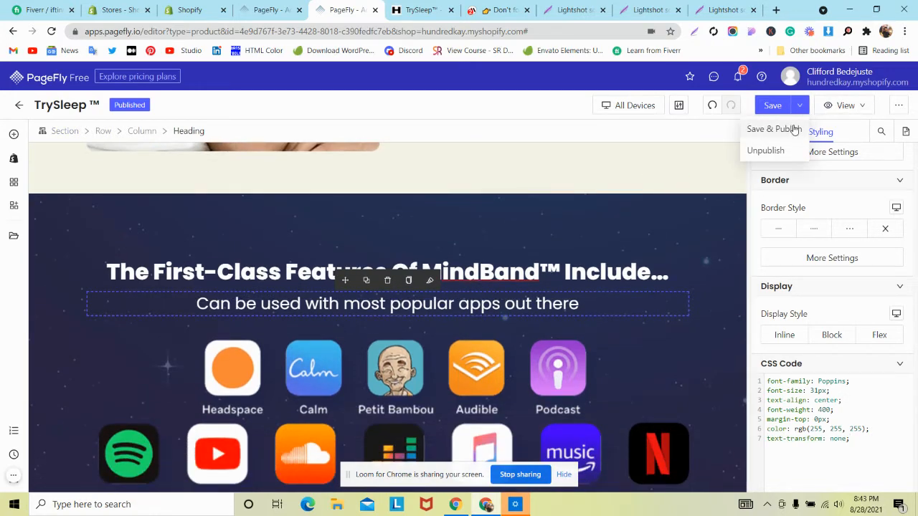
{"action": "left_click", "coordinate": [789, 129]}
{"action": "left_click", "coordinate": [420, 10]}
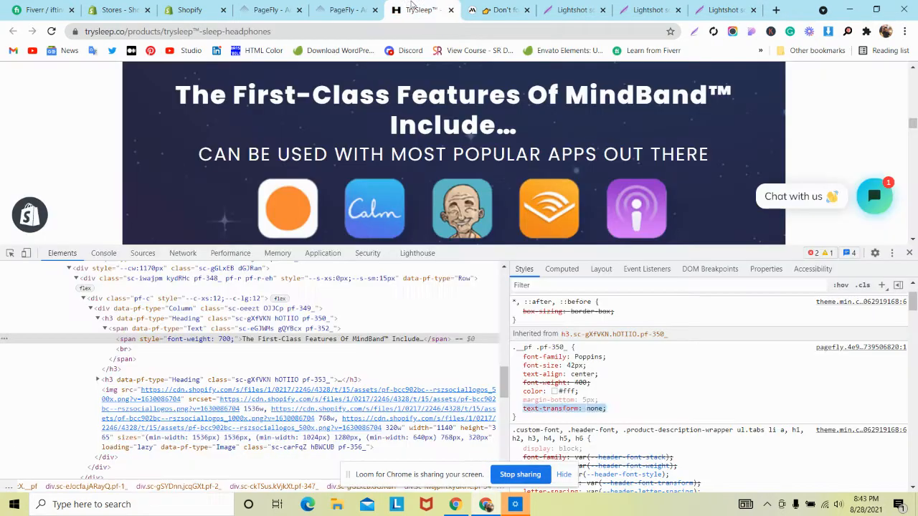
{"action": "left_click", "coordinate": [357, 5]}
Step: Close the leftover Lightshot tabs and measure how far the dark background extends beside the white feature card on mindband.co
{"action": "left_click", "coordinate": [496, 10]}
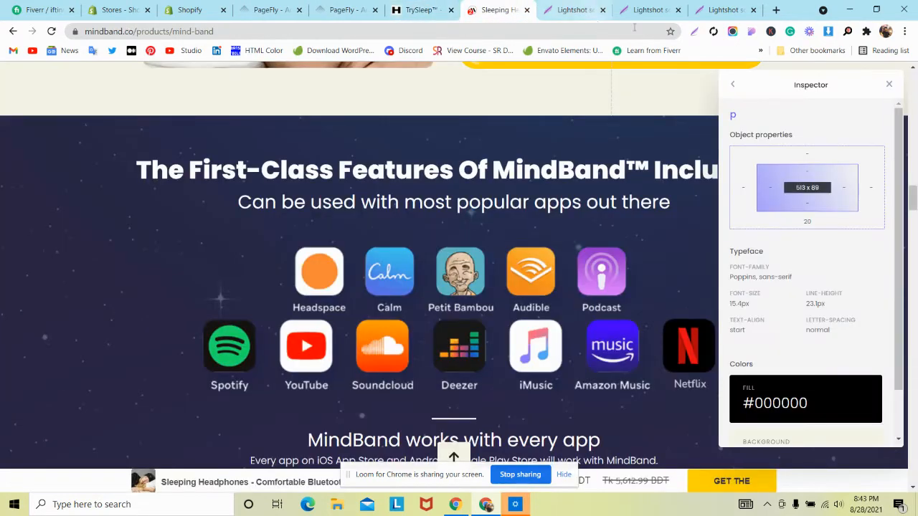
{"action": "left_click", "coordinate": [603, 10]}
{"action": "left_click", "coordinate": [604, 11]}
{"action": "left_click", "coordinate": [603, 10]}
{"action": "scroll", "coordinate": [366, 164], "scroll_direction": "down", "scroll_amount": 4}
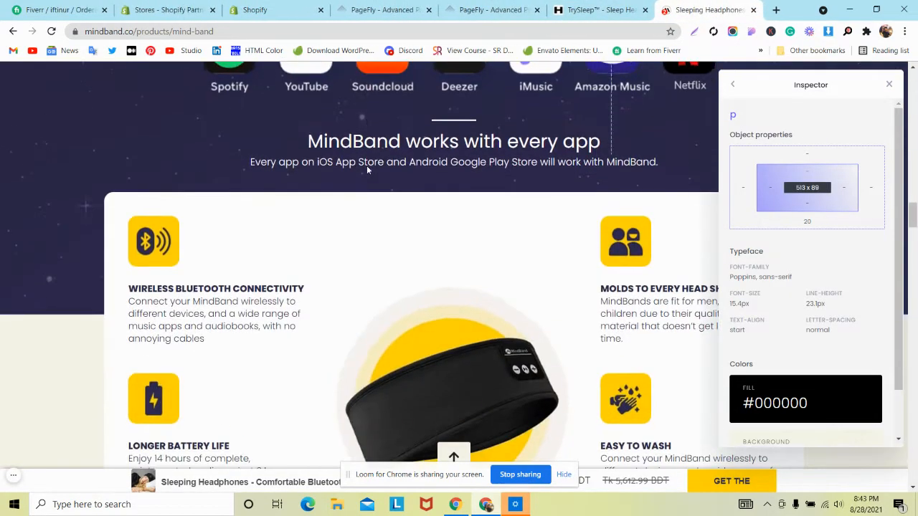
{"action": "left_click", "coordinate": [695, 32]}
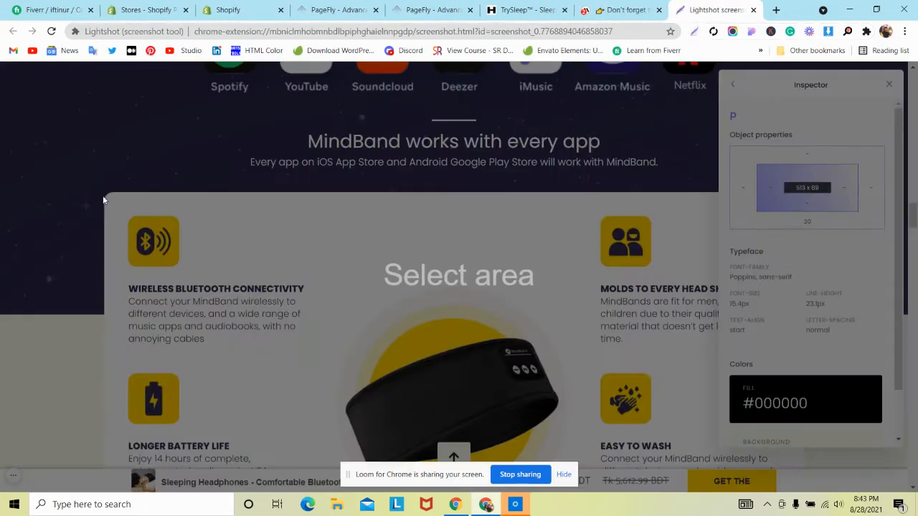
{"action": "left_click_drag", "start_coordinate": [110, 193], "coordinate": [20, 313]}
Step: Close the developer tools on the live TrySleep page and measure the dark background's extent beside its white feature card with Lightshot
{"action": "left_click", "coordinate": [527, 10]}
{"action": "scroll", "coordinate": [183, 190], "scroll_direction": "down", "scroll_amount": 6}
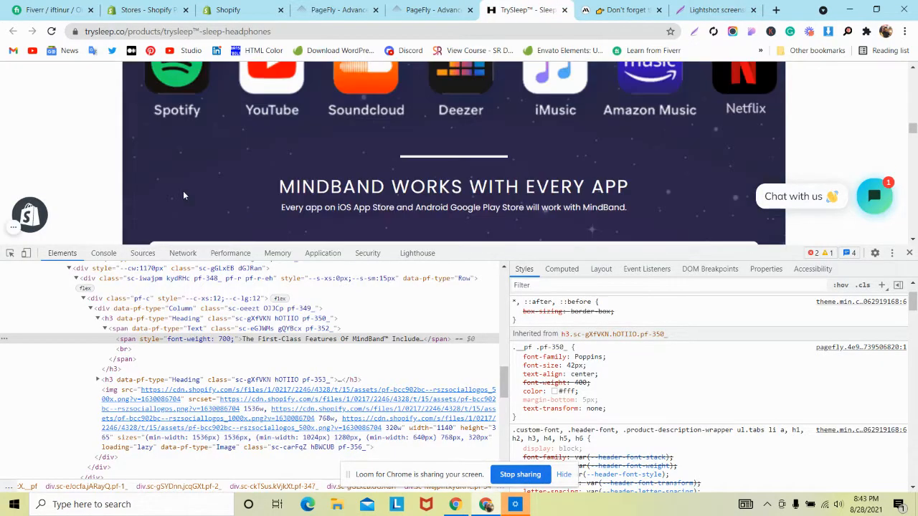
{"action": "left_click", "coordinate": [909, 253]}
{"action": "left_click", "coordinate": [693, 31]}
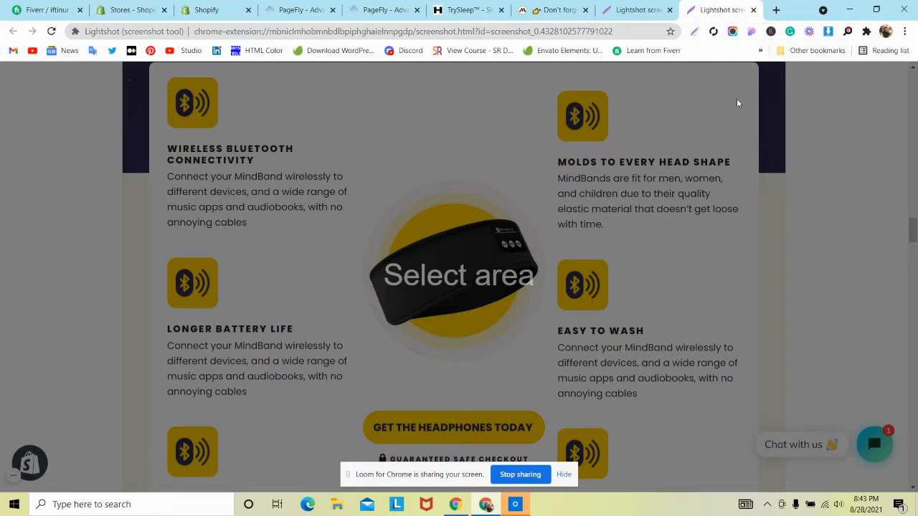
{"action": "left_click_drag", "start_coordinate": [715, 65], "coordinate": [779, 176]}
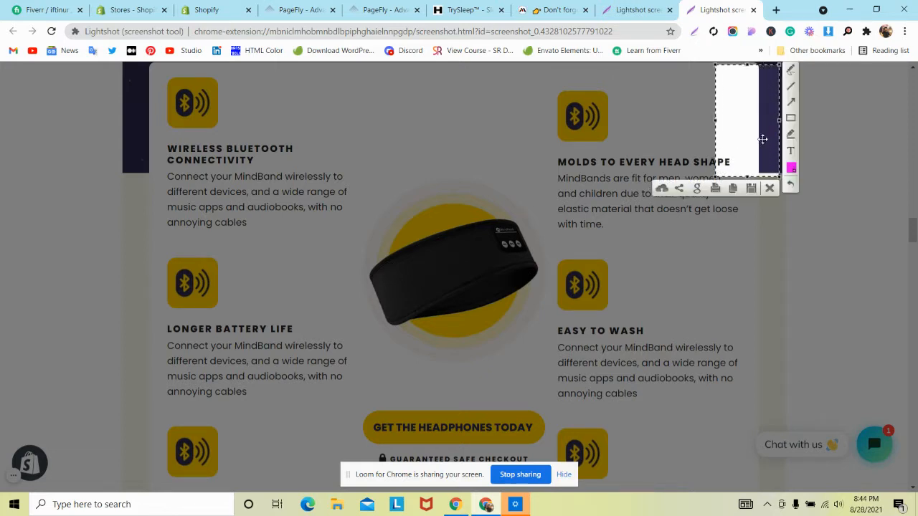
Step: Set the top margin of the white feature card row in PageFly to -210 px
{"action": "left_click_drag", "start_coordinate": [763, 139], "coordinate": [735, 197]}
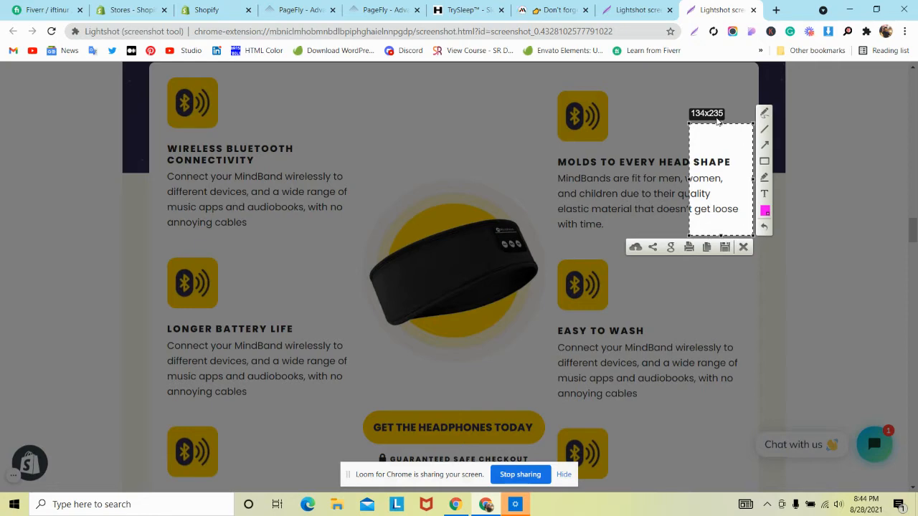
{"action": "left_click", "coordinate": [384, 9]}
{"action": "scroll", "coordinate": [323, 217], "scroll_direction": "down", "scroll_amount": 5}
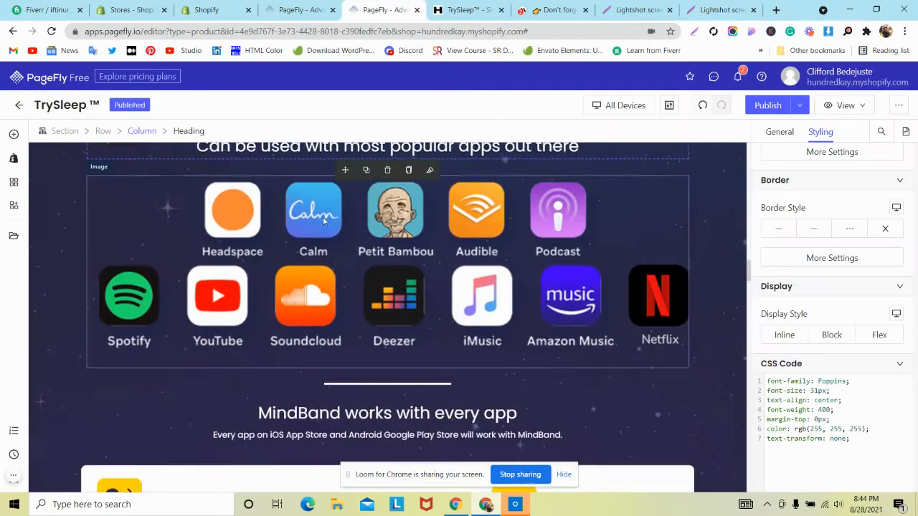
{"action": "left_click", "coordinate": [243, 312]}
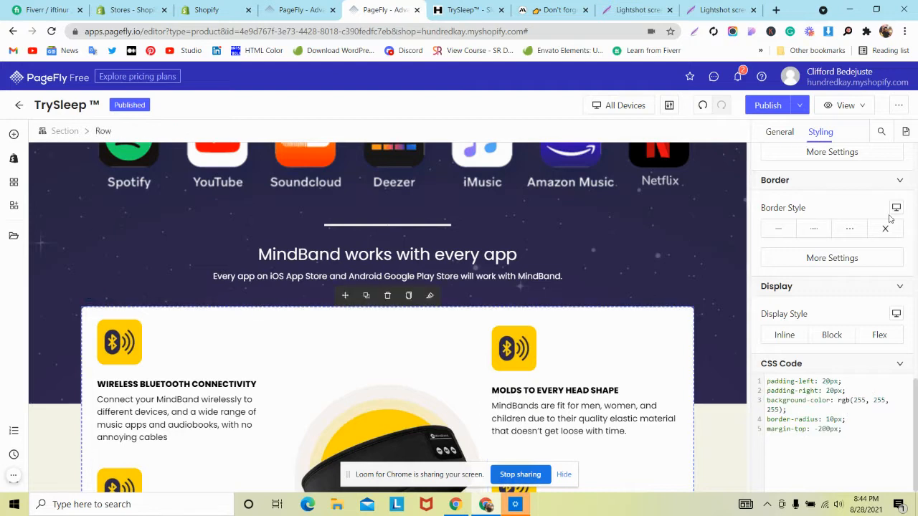
{"action": "scroll", "coordinate": [892, 218], "scroll_direction": "up", "scroll_amount": 3}
{"action": "scroll", "coordinate": [893, 220], "scroll_direction": "up", "scroll_amount": 5}
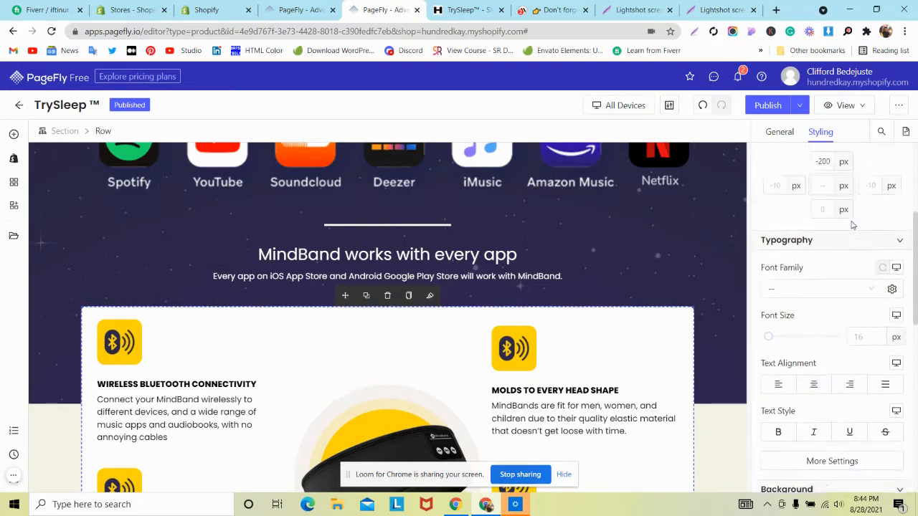
{"action": "key", "text": "Down"}
{"action": "key", "text": "Down"}
{"action": "key", "text": "Down"}
{"action": "key", "text": "Down"}
{"action": "key", "text": "Down"}
{"action": "key", "text": "Down"}
{"action": "key", "text": "Down"}
{"action": "key", "text": "Down"}
{"action": "key", "text": "Down"}
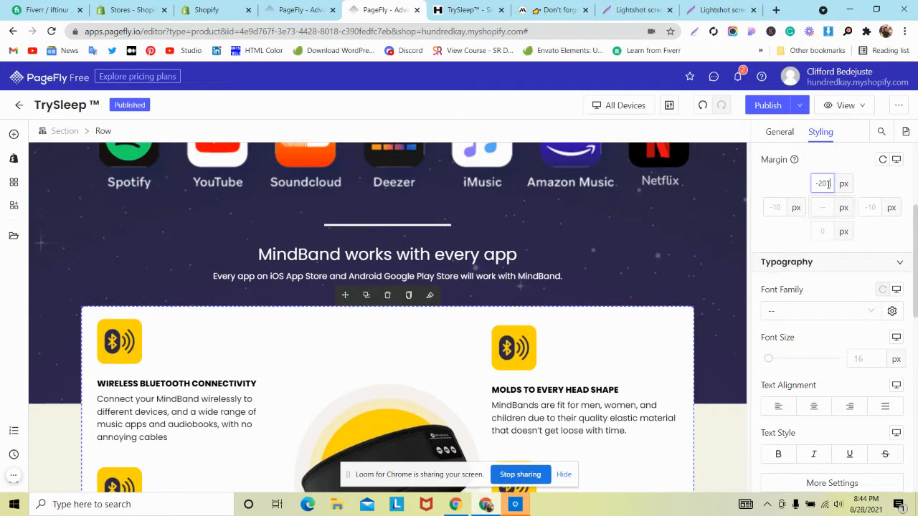
{"action": "key", "text": "Down"}
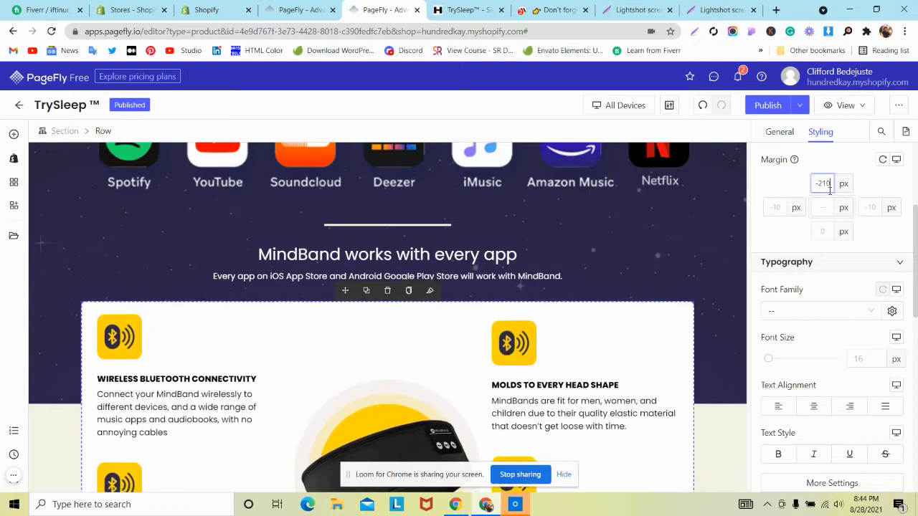
Step: Increase the bottom padding of the dark section behind the feature card to 204 px
{"action": "left_click", "coordinate": [731, 383]}
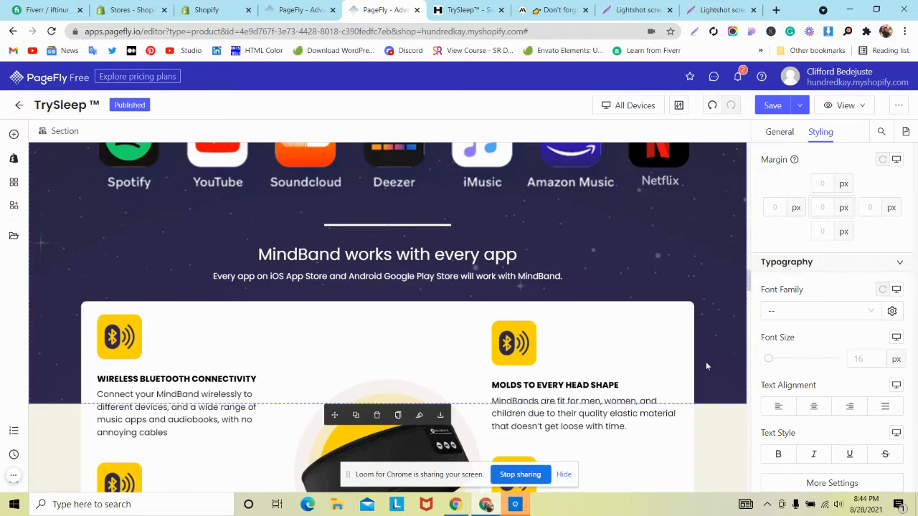
{"action": "key", "text": "Up"}
{"action": "key", "text": "Up"}
{"action": "key", "text": "Up"}
{"action": "key", "text": "Up"}
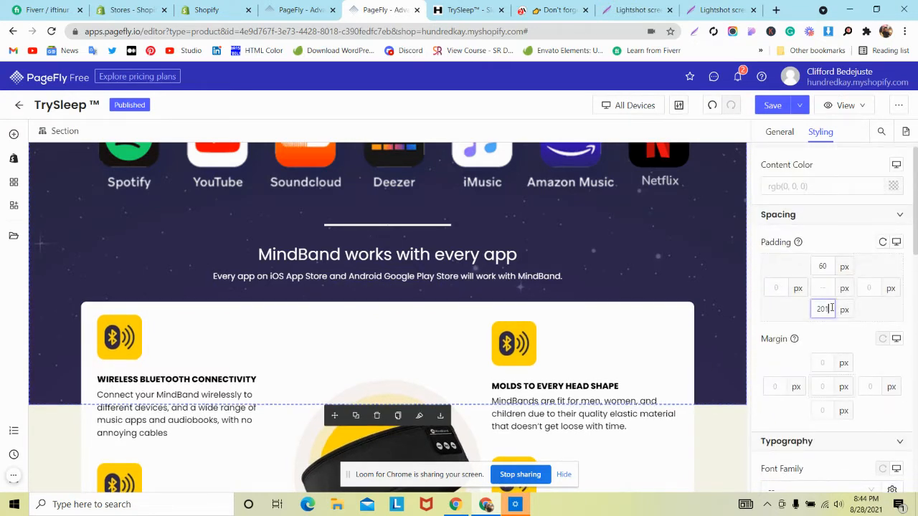
Step: Measure the gap between the "MindBand works with every app" subtext and the white card on the live TrySleep page with Lightshot
{"action": "left_click", "coordinate": [494, 7]}
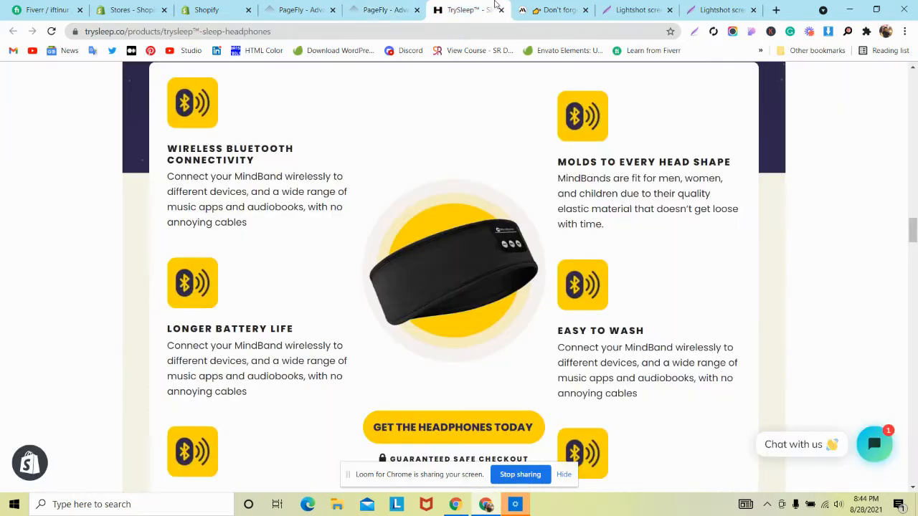
{"action": "scroll", "coordinate": [476, 190], "scroll_direction": "up", "scroll_amount": 3}
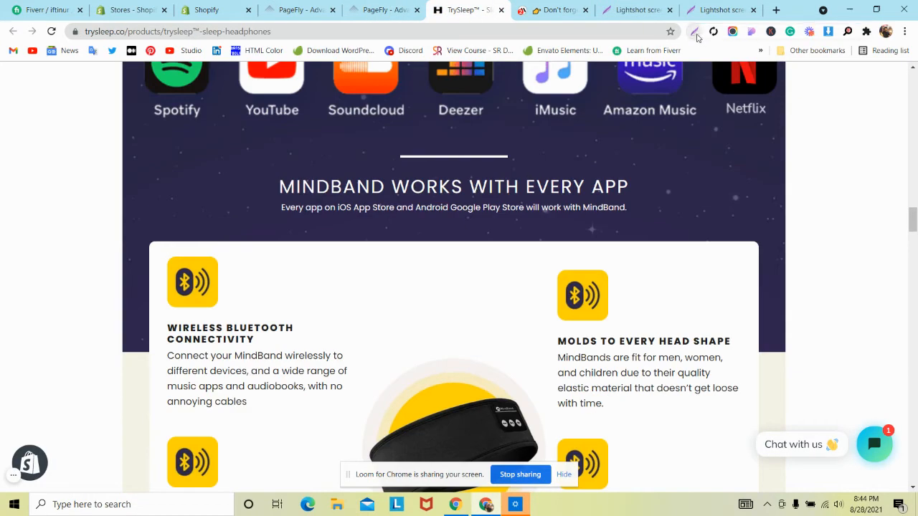
{"action": "left_click", "coordinate": [694, 31]}
{"action": "left_click_drag", "start_coordinate": [438, 212], "coordinate": [531, 244]}
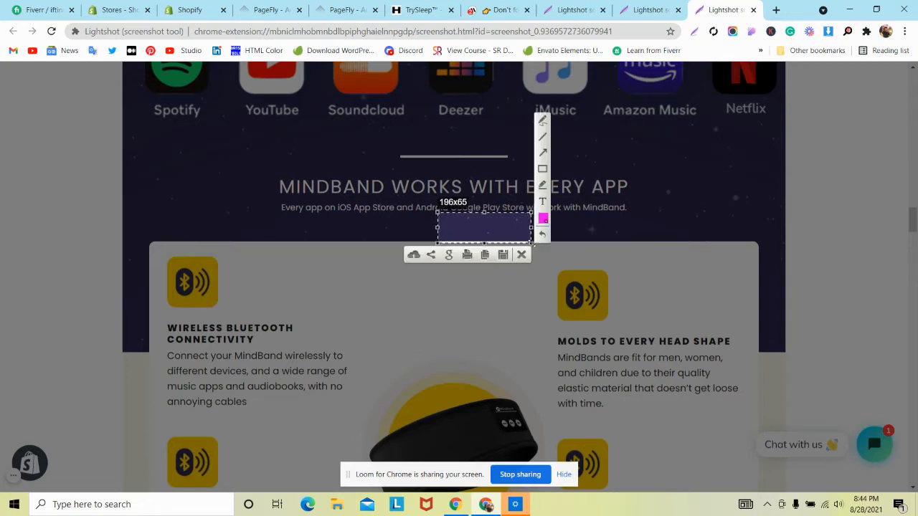
{"action": "left_click", "coordinate": [393, 9]}
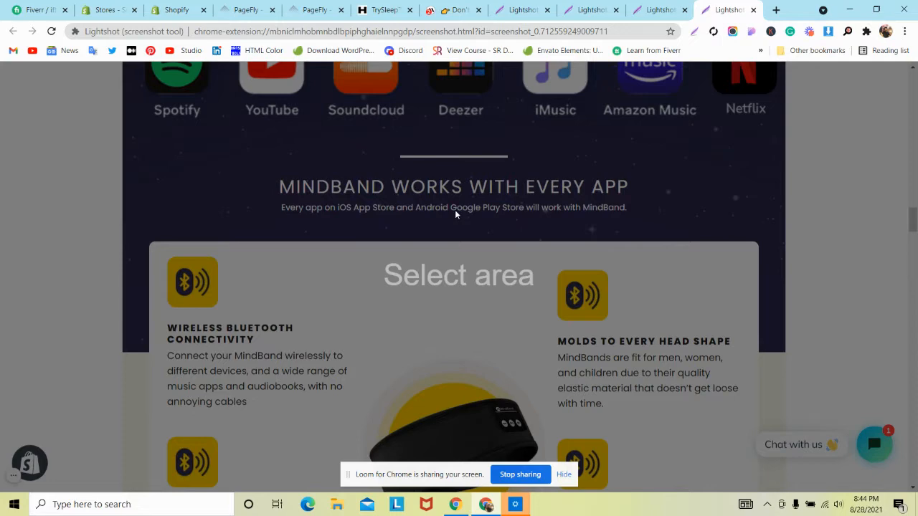
{"action": "left_click_drag", "start_coordinate": [455, 209], "coordinate": [511, 241]}
Step: Return to the PageFly editor and set the dark section's bottom padding to 210 px
{"action": "left_click", "coordinate": [335, 9]}
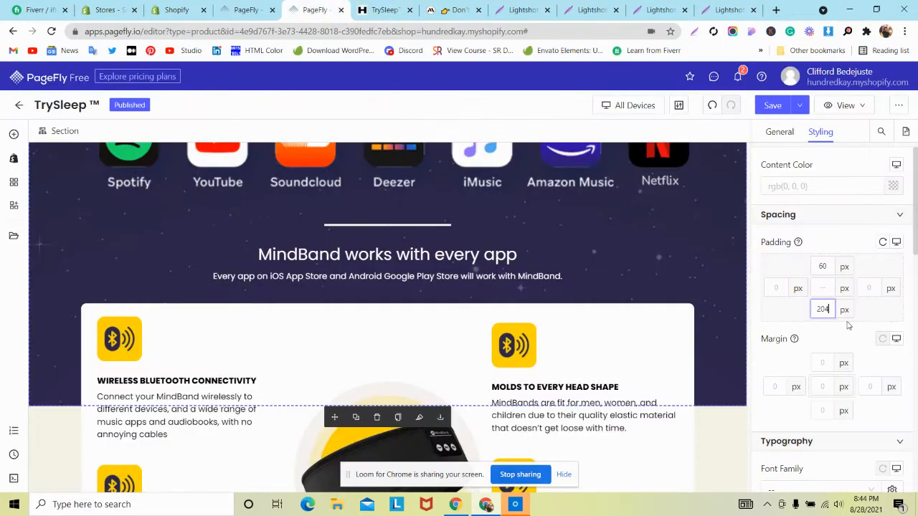
{"action": "scroll", "coordinate": [822, 311], "scroll_direction": "up", "scroll_amount": 5}
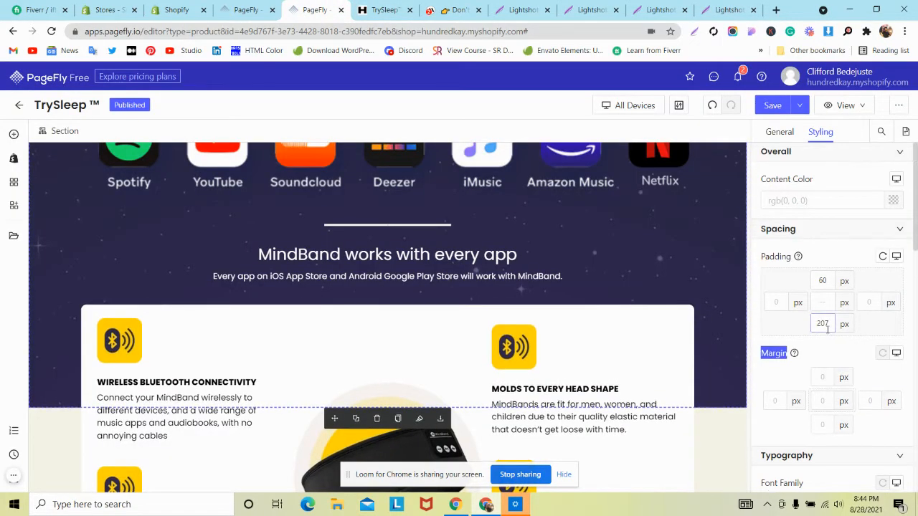
{"action": "scroll", "coordinate": [828, 328], "scroll_direction": "up", "scroll_amount": 8}
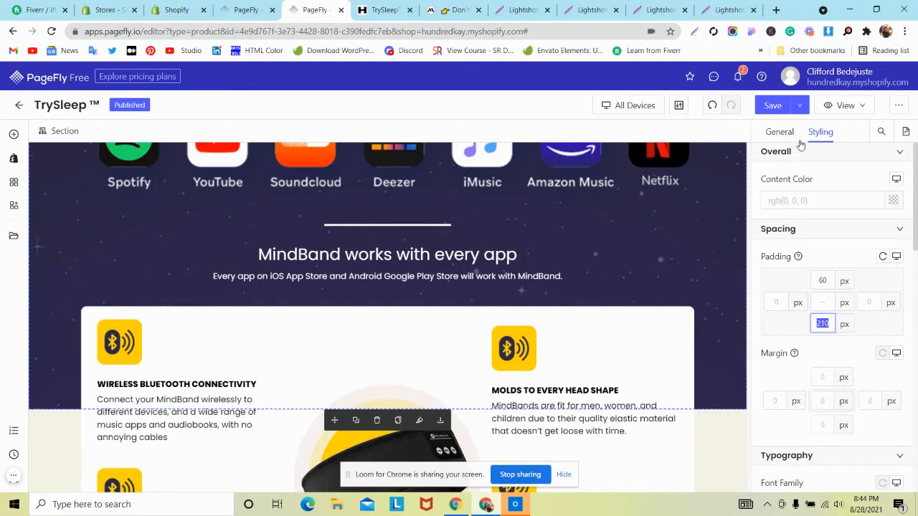
Step: Save and publish the TrySleep page and close the leftover Lightshot tabs
{"action": "left_click", "coordinate": [801, 108]}
{"action": "left_click", "coordinate": [792, 136]}
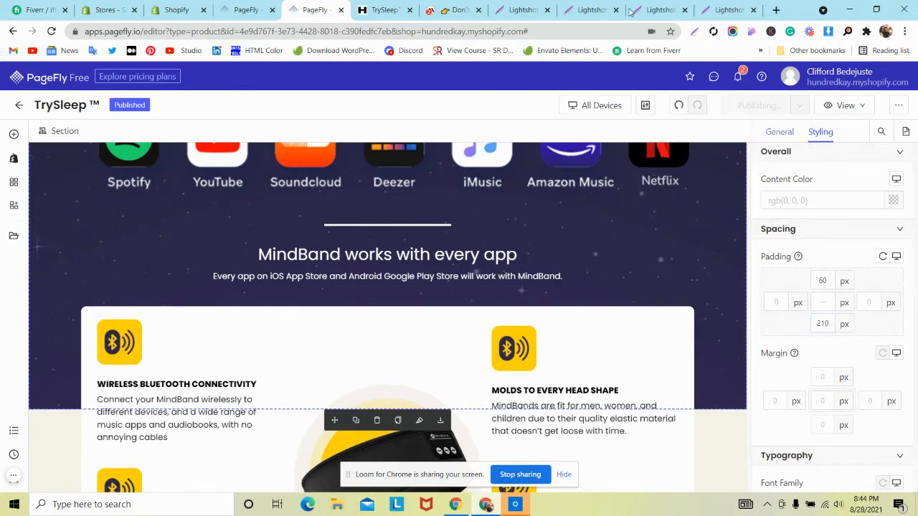
{"action": "left_click", "coordinate": [547, 10]}
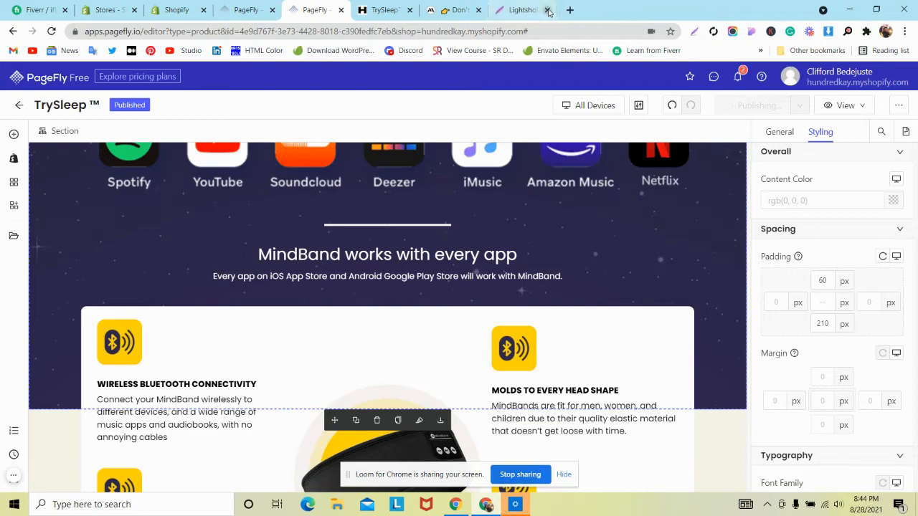
{"action": "left_click", "coordinate": [547, 10]}
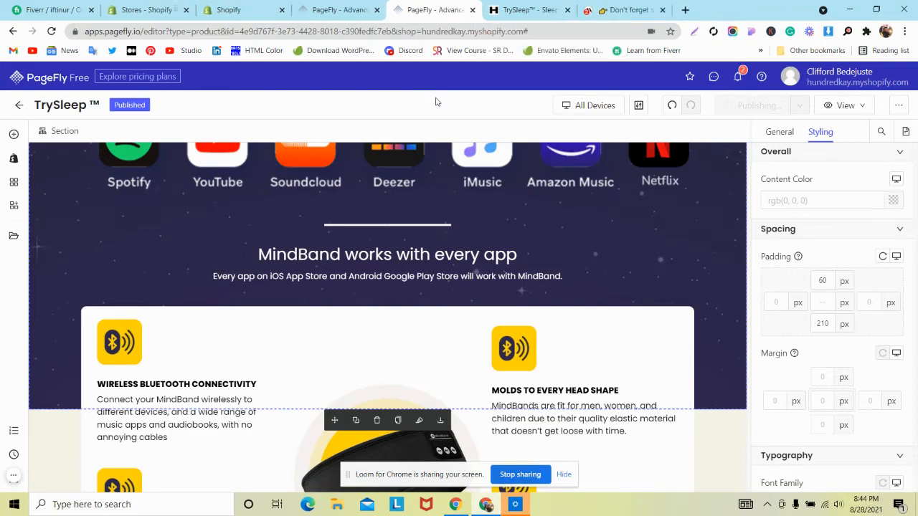
Step: Compare the lower part of the feature card in the editor, on the live TrySleep page and on mindband.co
{"action": "scroll", "coordinate": [314, 215], "scroll_direction": "down", "scroll_amount": 2}
{"action": "scroll", "coordinate": [315, 220], "scroll_direction": "down", "scroll_amount": 3}
{"action": "scroll", "coordinate": [315, 217], "scroll_direction": "up", "scroll_amount": 1}
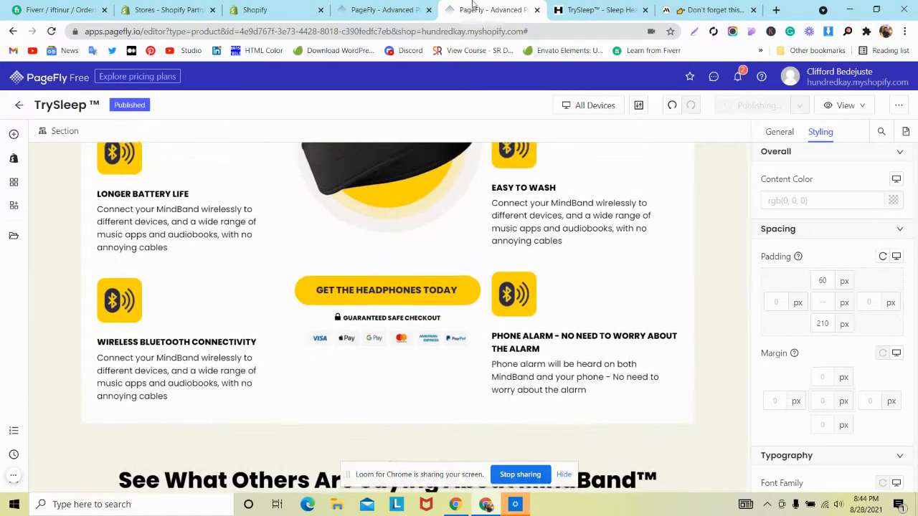
{"action": "left_click", "coordinate": [561, 11]}
{"action": "scroll", "coordinate": [348, 275], "scroll_direction": "down", "scroll_amount": 2}
{"action": "scroll", "coordinate": [348, 275], "scroll_direction": "down", "scroll_amount": 3}
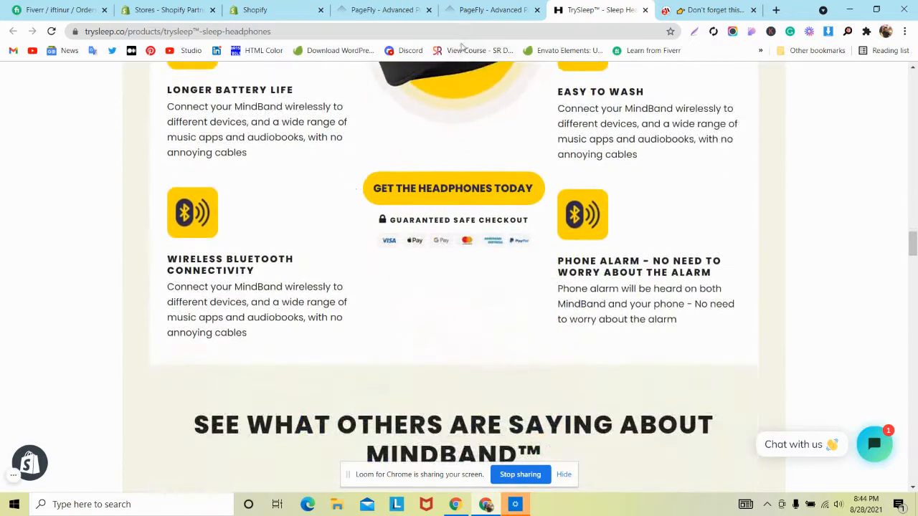
{"action": "left_click", "coordinate": [745, 6]}
{"action": "scroll", "coordinate": [366, 232], "scroll_direction": "down", "scroll_amount": 3}
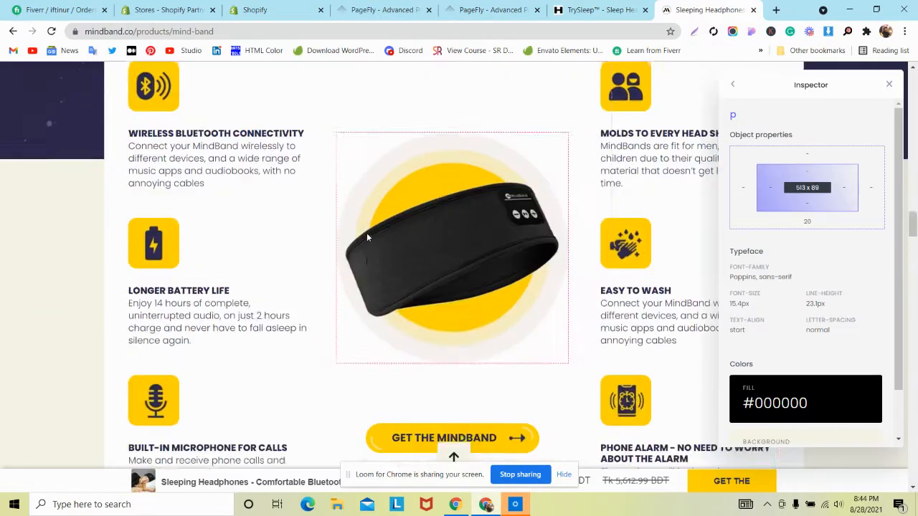
{"action": "key", "text": "ctrl+shift+Tab"}
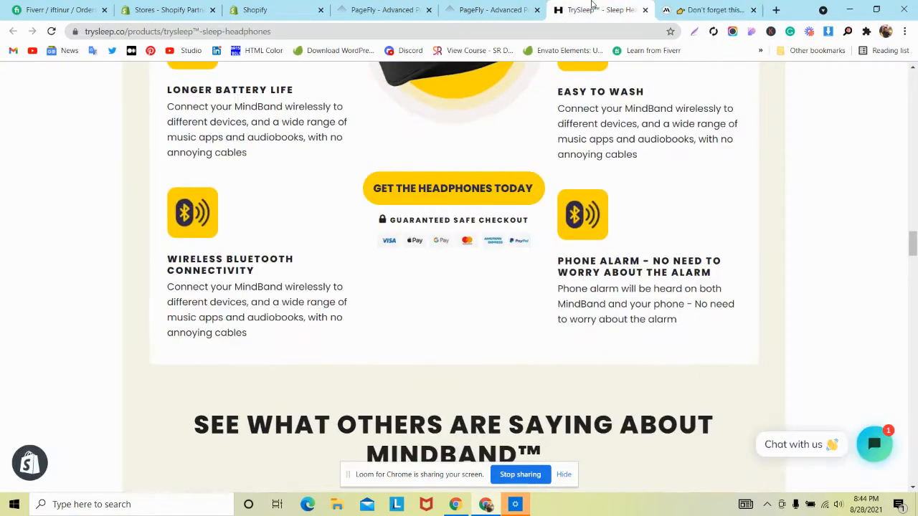
Step: Set the top margin of the "Get the Headphones Today" button in PageFly to 200 px
{"action": "key", "text": "ctrl+shift+Tab"}
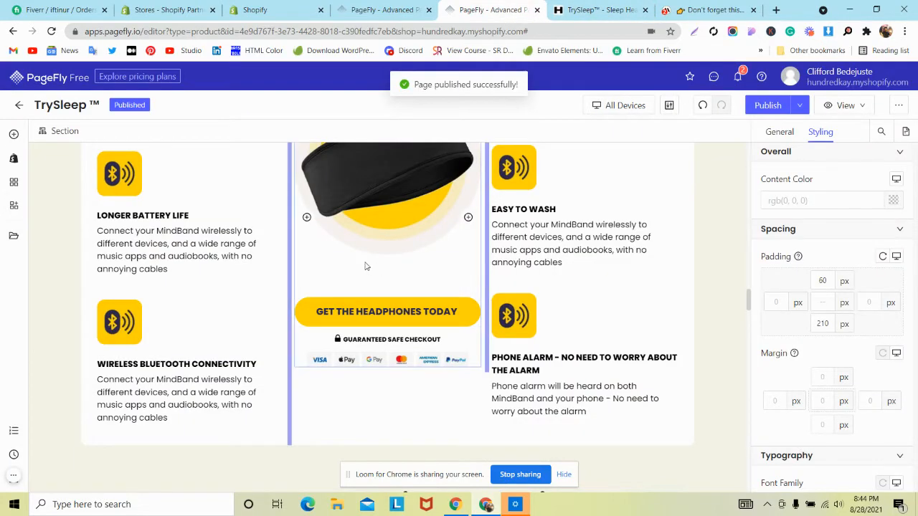
{"action": "left_click", "coordinate": [359, 308]}
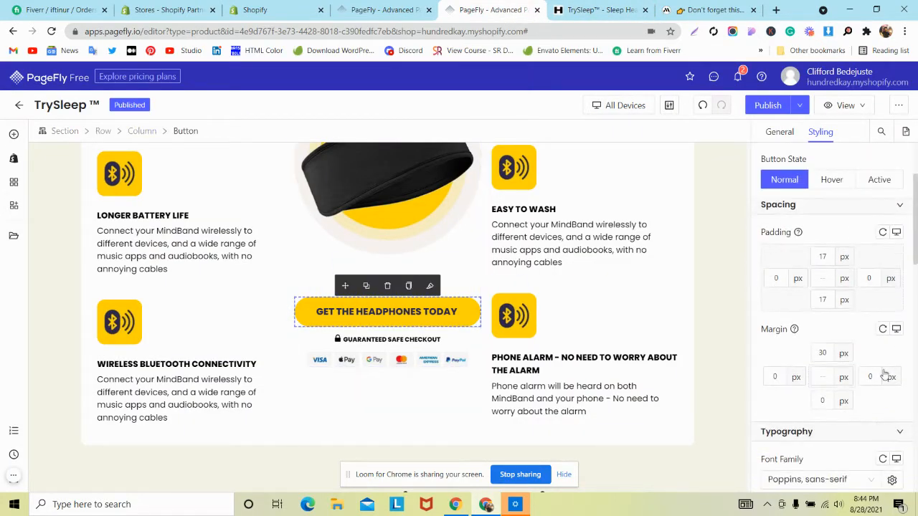
{"action": "type", "text": "60"}
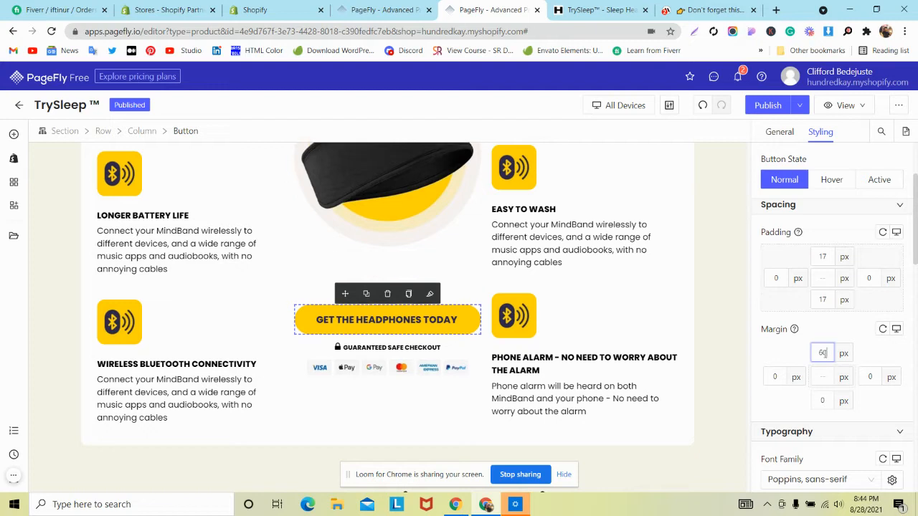
{"action": "key", "text": "BackSpace"}
{"action": "key", "text": "BackSpace"}
{"action": "type", "text": "200"}
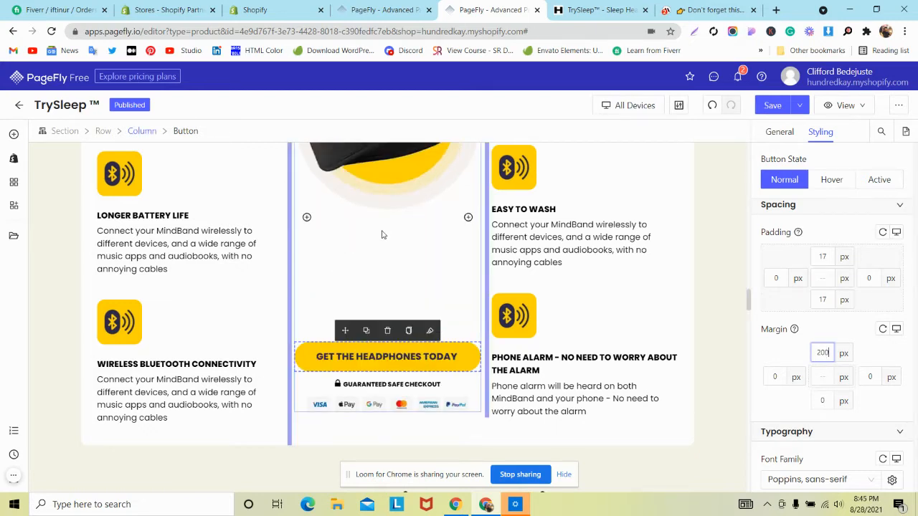
Step: Check the button spacing against mindband.co and set the headband image's top margin in PageFly to 30 px
{"action": "left_click", "coordinate": [595, 10]}
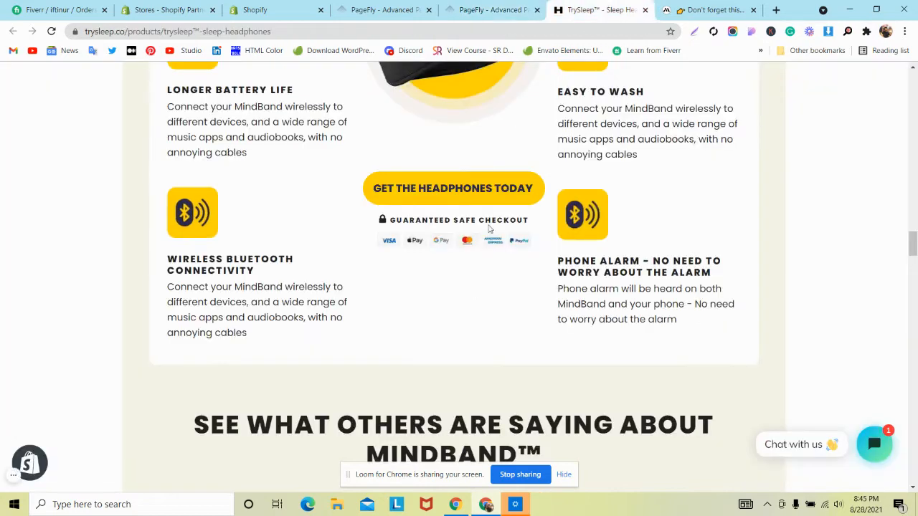
{"action": "scroll", "coordinate": [490, 228], "scroll_direction": "up", "scroll_amount": 1}
{"action": "left_click", "coordinate": [710, 10]}
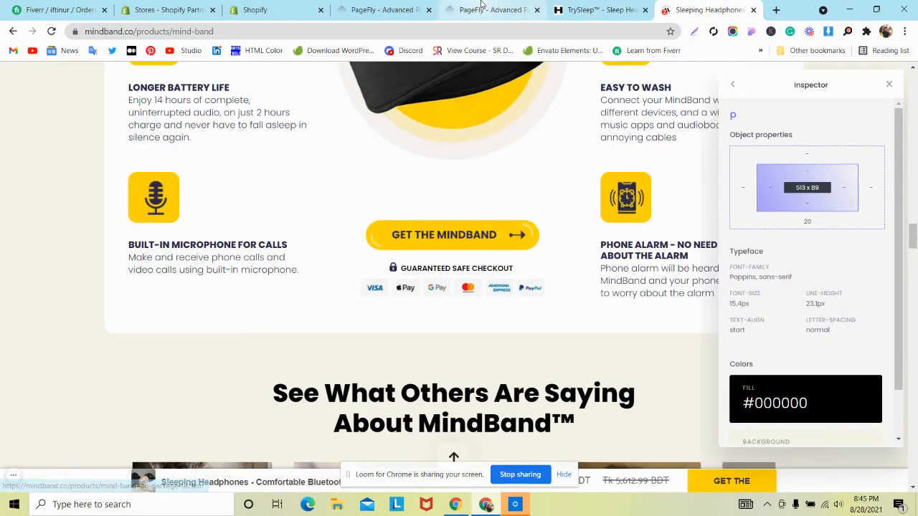
{"action": "left_click", "coordinate": [482, 9]}
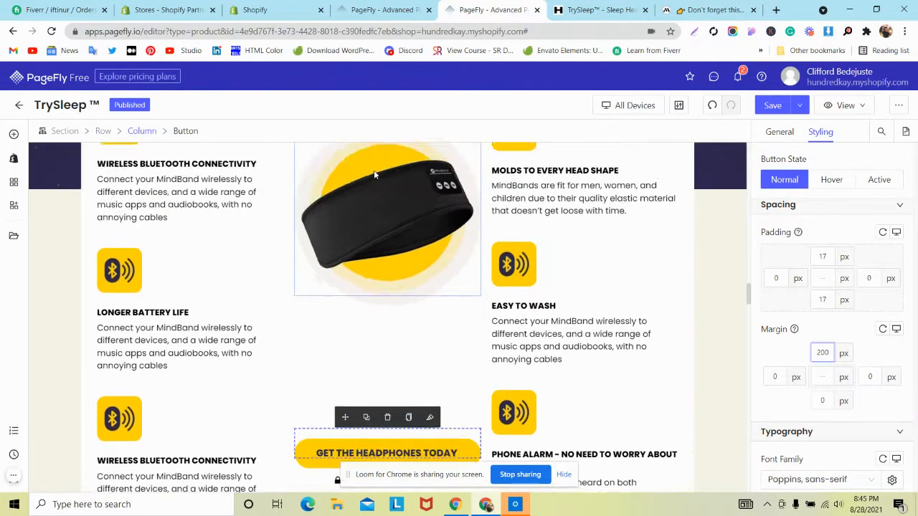
{"action": "left_click", "coordinate": [381, 199]}
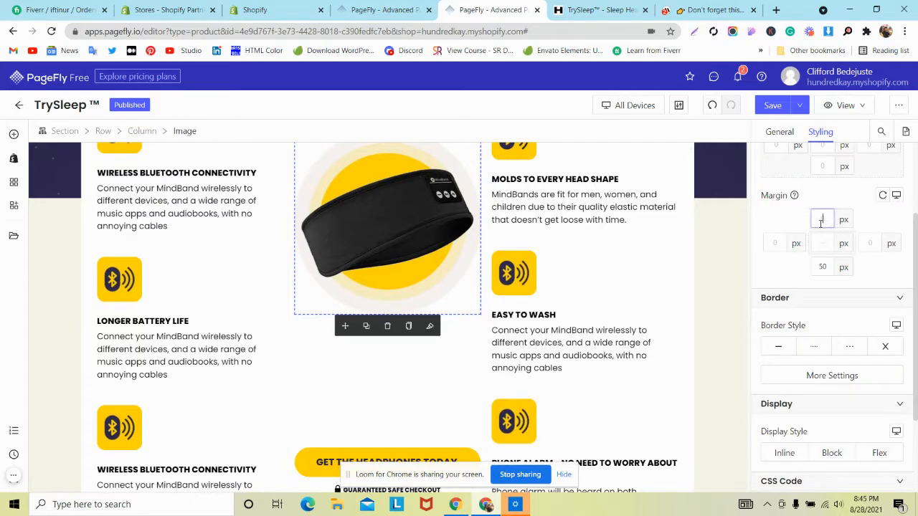
{"action": "type", "text": "30"}
{"action": "scroll", "coordinate": [446, 236], "scroll_direction": "down", "scroll_amount": 2}
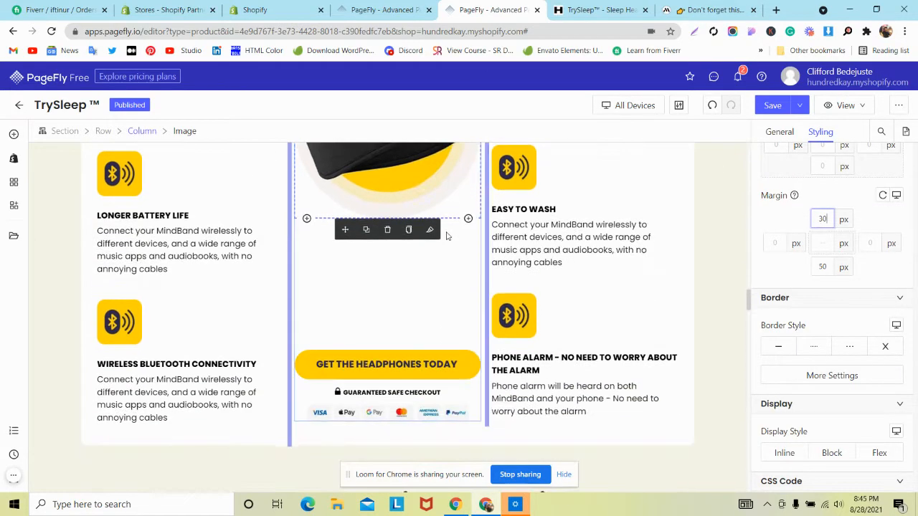
{"action": "scroll", "coordinate": [310, 259], "scroll_direction": "up", "scroll_amount": 2}
{"action": "scroll", "coordinate": [305, 265], "scroll_direction": "down", "scroll_amount": 2}
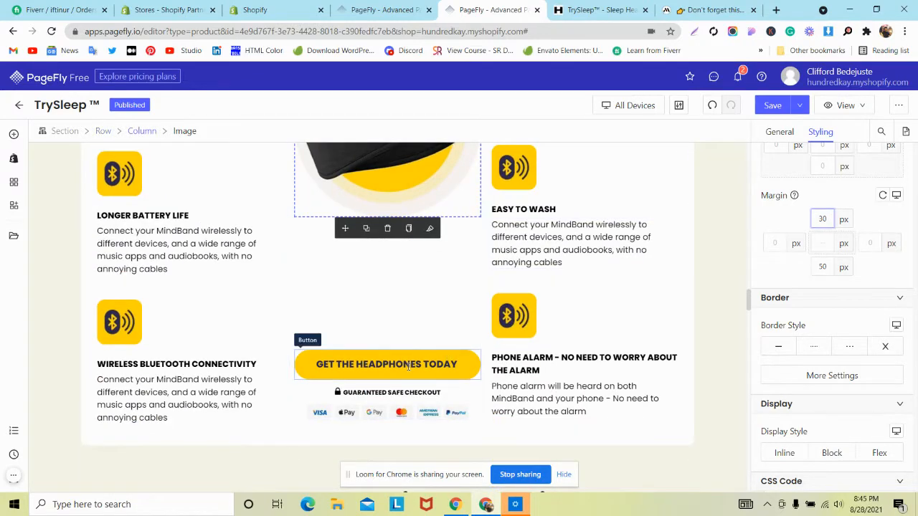
Step: Save and publish the page, and compare the live TrySleep feature card with the one on mindband.co
{"action": "mouse_move", "coordinate": [800, 107]}
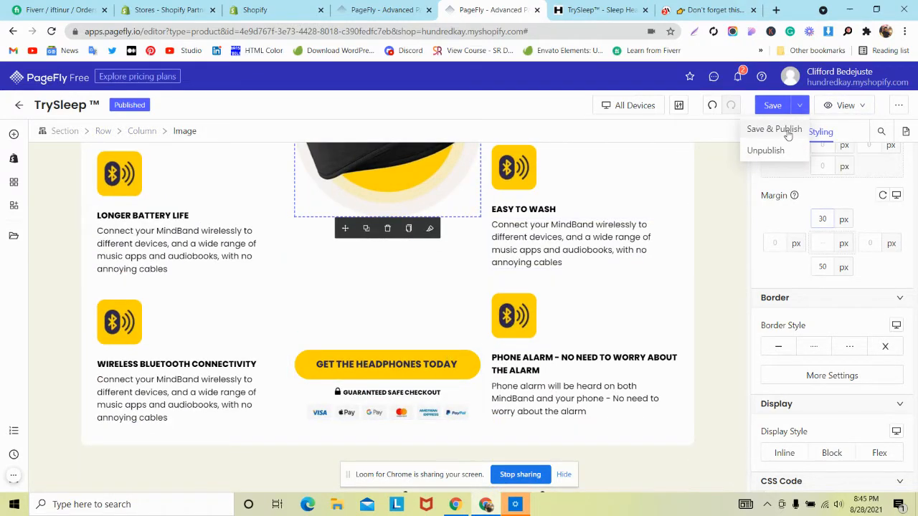
{"action": "left_click", "coordinate": [774, 129]}
{"action": "left_click", "coordinate": [621, 6]}
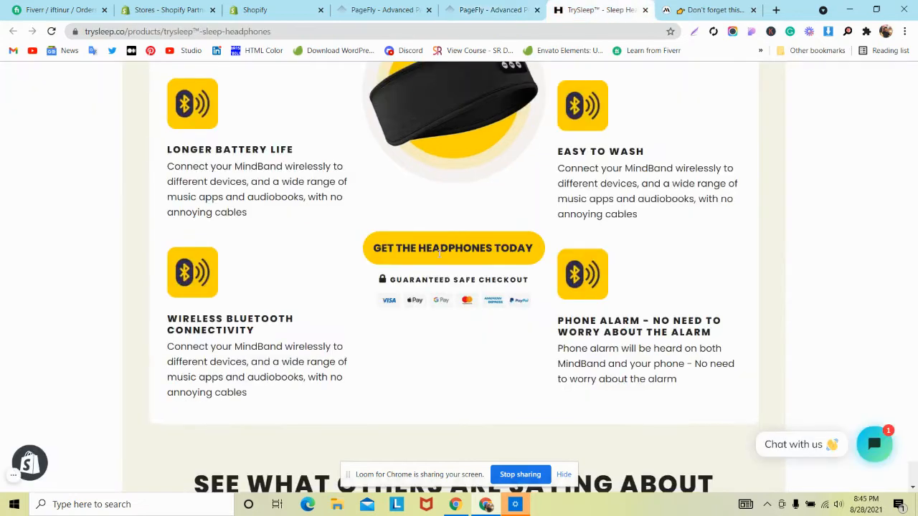
{"action": "key", "text": "ctrl+Tab"}
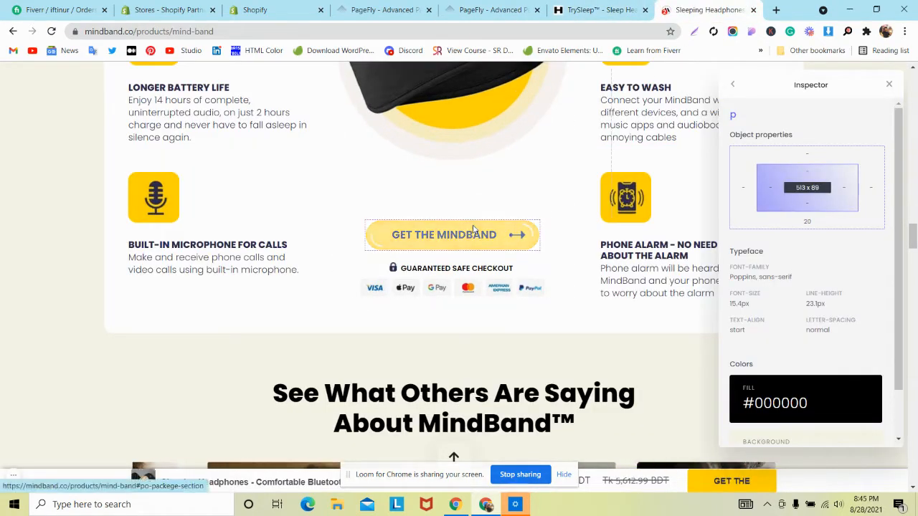
Step: Close the inspector on mindband.co and check where the "Get the MindBand" button leads, down to the bundle offers
{"action": "left_click", "coordinate": [472, 235]}
{"action": "left_click", "coordinate": [888, 84]}
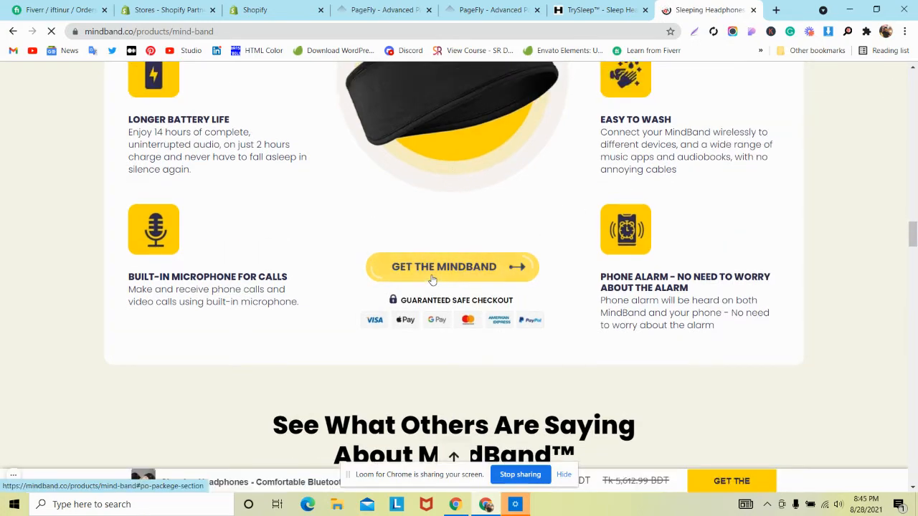
{"action": "scroll", "coordinate": [430, 273], "scroll_direction": "down", "scroll_amount": 6}
{"action": "scroll", "coordinate": [431, 275], "scroll_direction": "down", "scroll_amount": 5}
{"action": "scroll", "coordinate": [433, 278], "scroll_direction": "down", "scroll_amount": 3}
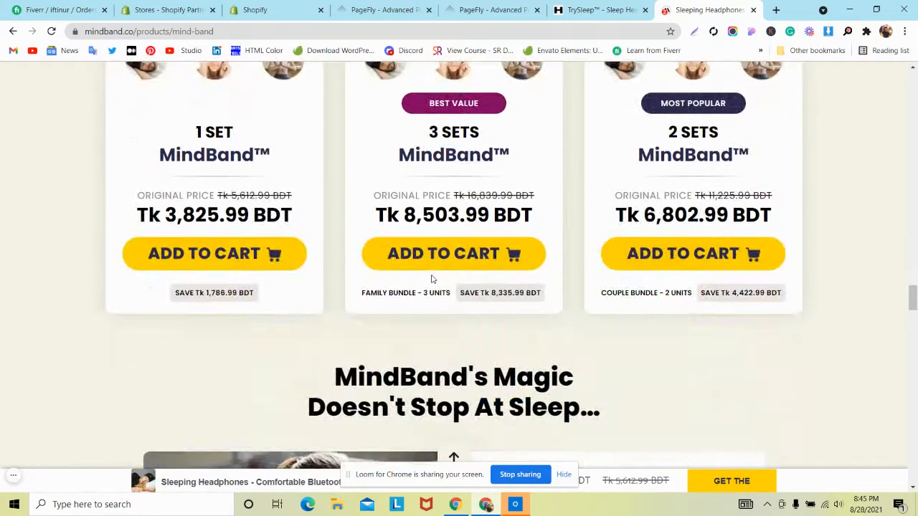
{"action": "scroll", "coordinate": [451, 167], "scroll_direction": "up", "scroll_amount": 2}
Step: Switch to PageFly and rename the section containing the three bundle offer cards as Bundle Package
{"action": "left_click", "coordinate": [493, 10]}
{"action": "scroll", "coordinate": [399, 201], "scroll_direction": "down", "scroll_amount": 10}
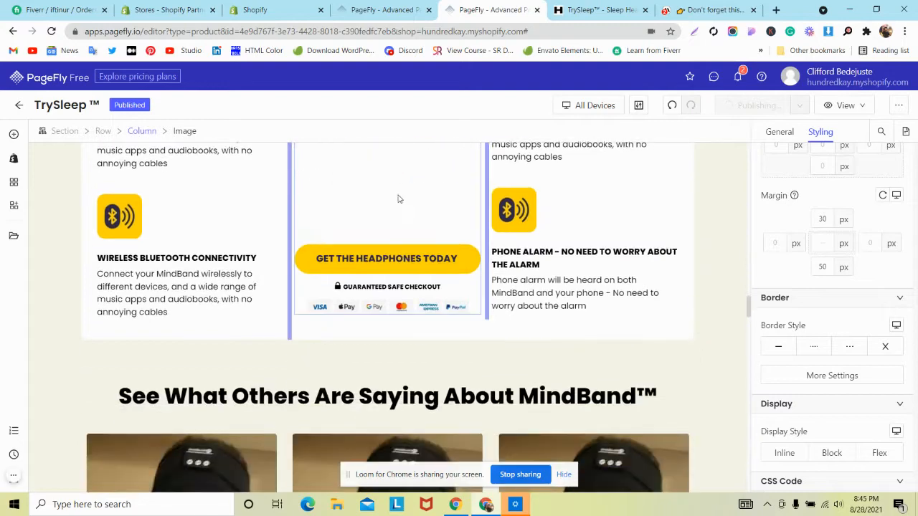
{"action": "scroll", "coordinate": [398, 195], "scroll_direction": "down", "scroll_amount": 6}
{"action": "scroll", "coordinate": [398, 195], "scroll_direction": "up", "scroll_amount": 4}
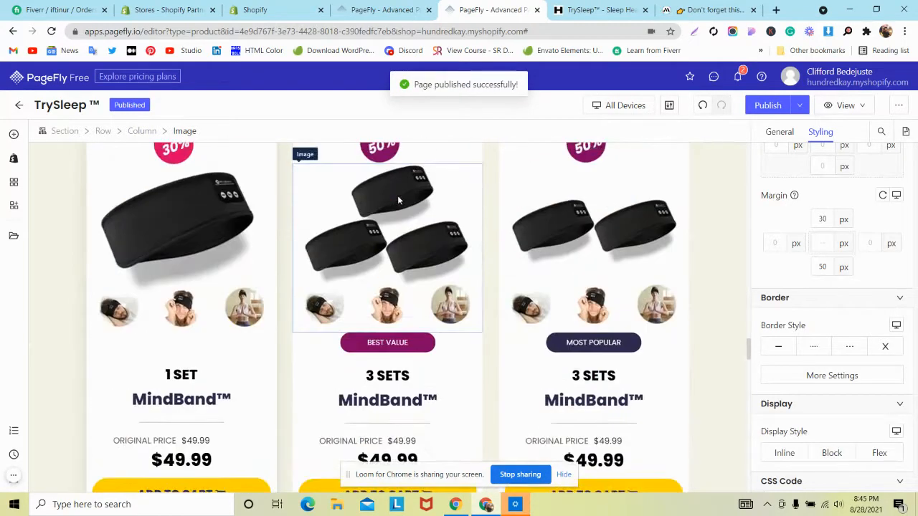
{"action": "left_click", "coordinate": [51, 254]}
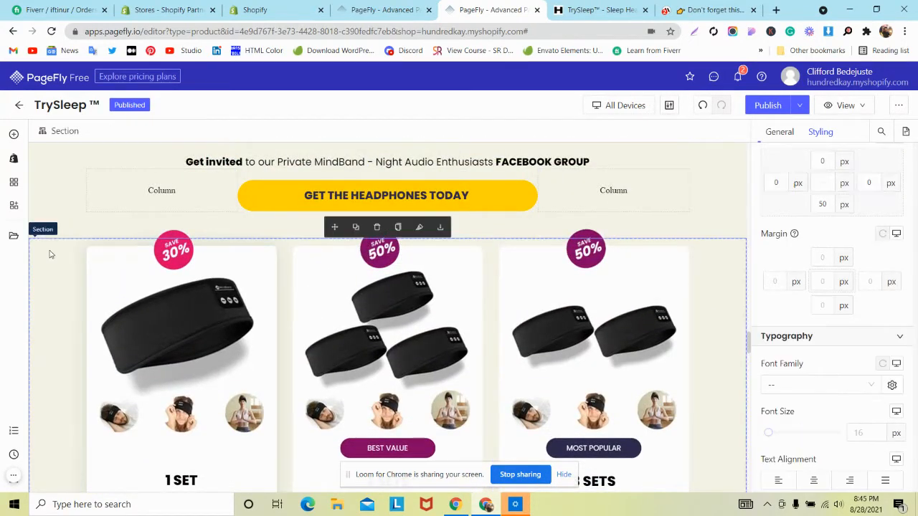
{"action": "left_click", "coordinate": [782, 133]}
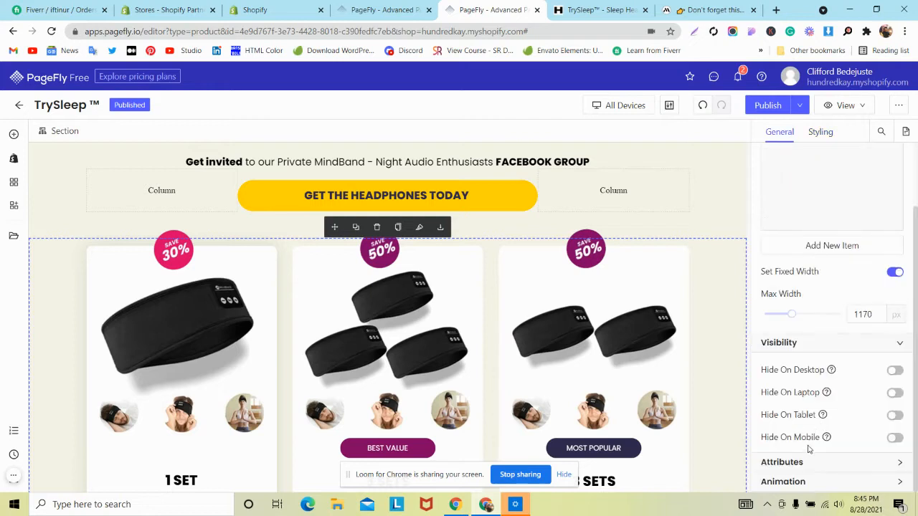
{"action": "left_click", "coordinate": [804, 468]}
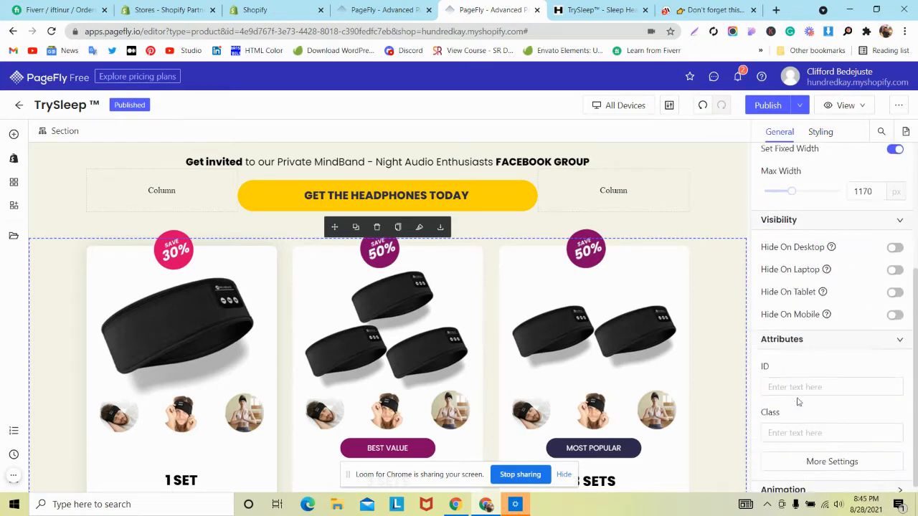
{"action": "left_click", "coordinate": [795, 455]}
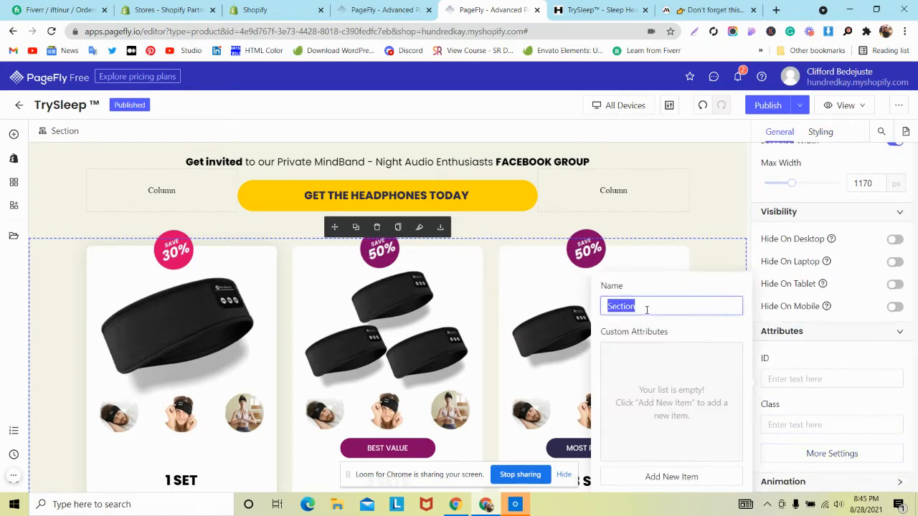
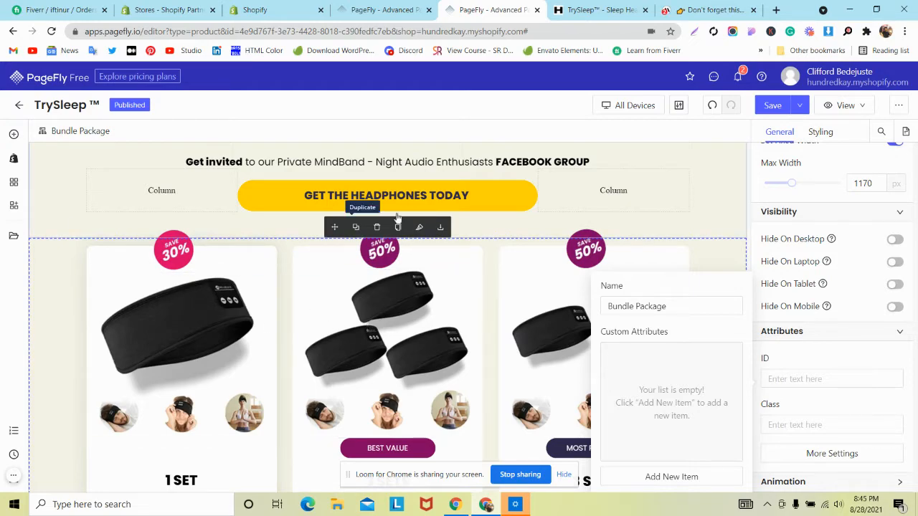
Step: Compare the call-to-action buttons in the editor, on the live TrySleep page and on mindband.co, including the bundle section they lead to
{"action": "scroll", "coordinate": [399, 217], "scroll_direction": "up", "scroll_amount": 3}
{"action": "scroll", "coordinate": [400, 216], "scroll_direction": "up", "scroll_amount": 10}
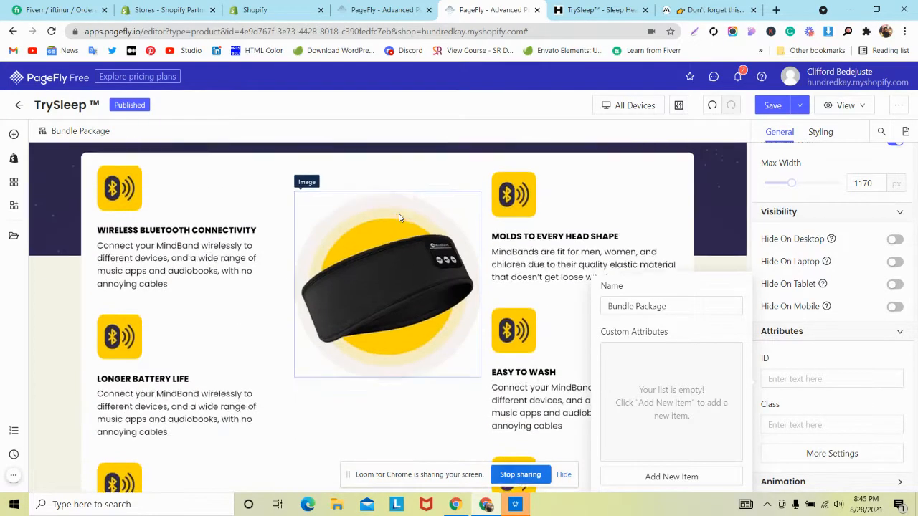
{"action": "scroll", "coordinate": [399, 219], "scroll_direction": "down", "scroll_amount": 5}
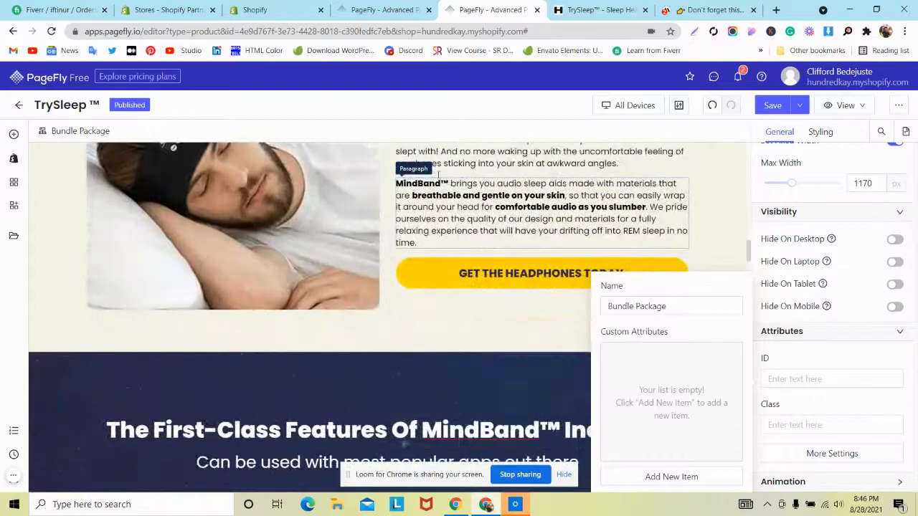
{"action": "left_click", "coordinate": [608, 9]}
{"action": "scroll", "coordinate": [464, 215], "scroll_direction": "up", "scroll_amount": 10}
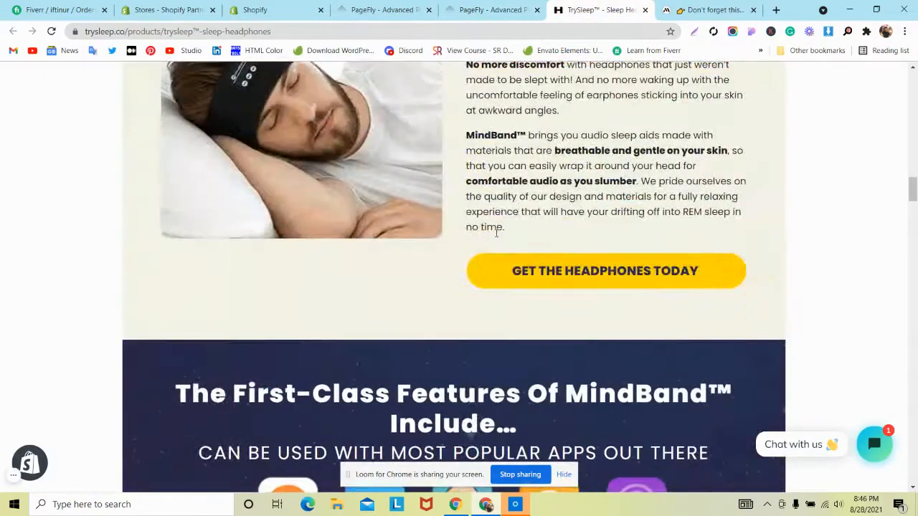
{"action": "scroll", "coordinate": [572, 267], "scroll_direction": "up", "scroll_amount": 3}
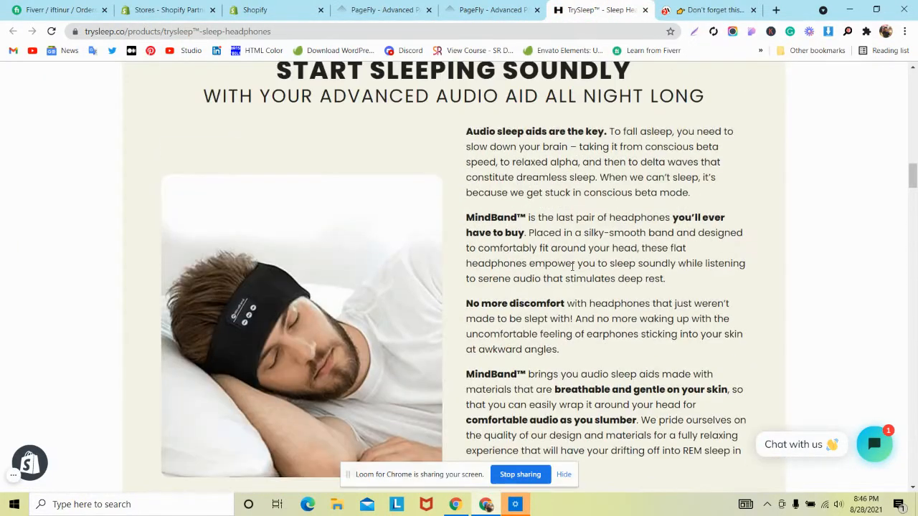
{"action": "left_click", "coordinate": [694, 5]}
{"action": "scroll", "coordinate": [603, 254], "scroll_direction": "down", "scroll_amount": 6}
{"action": "scroll", "coordinate": [601, 250], "scroll_direction": "up", "scroll_amount": 15}
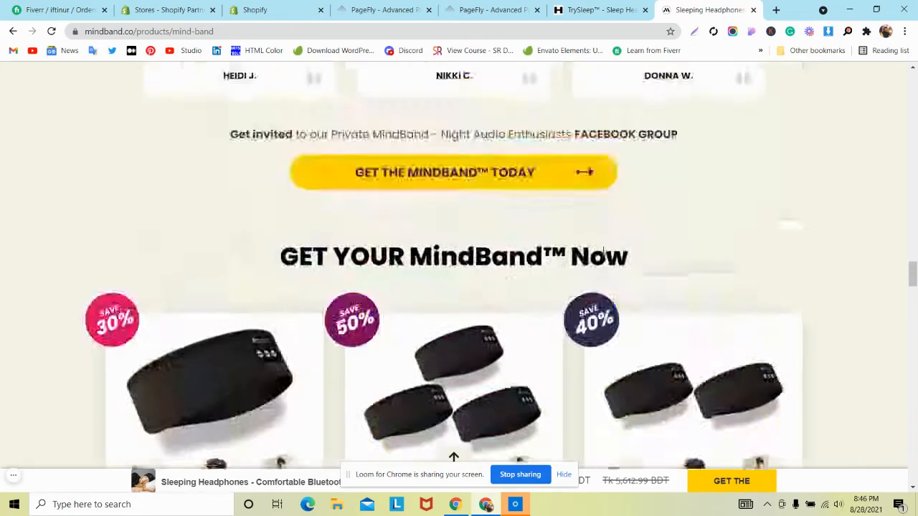
{"action": "scroll", "coordinate": [600, 249], "scroll_direction": "up", "scroll_amount": 12}
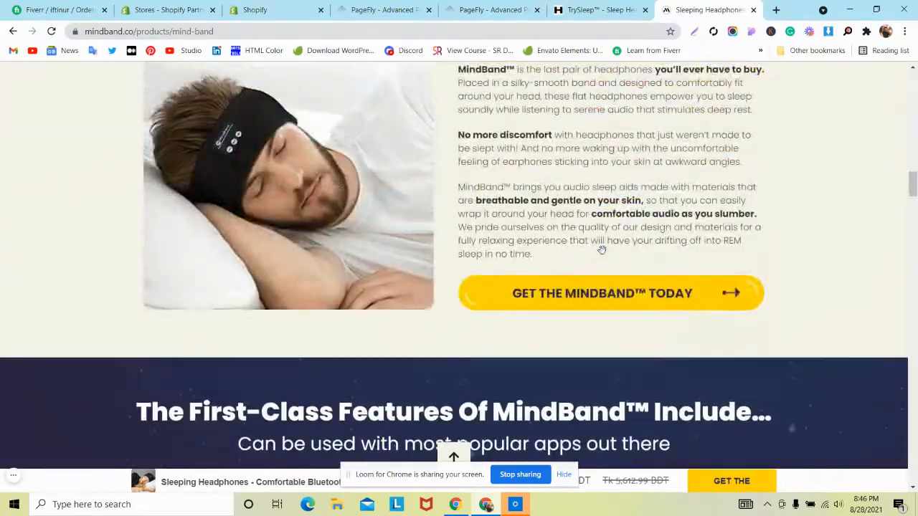
{"action": "scroll", "coordinate": [593, 293], "scroll_direction": "down", "scroll_amount": 15}
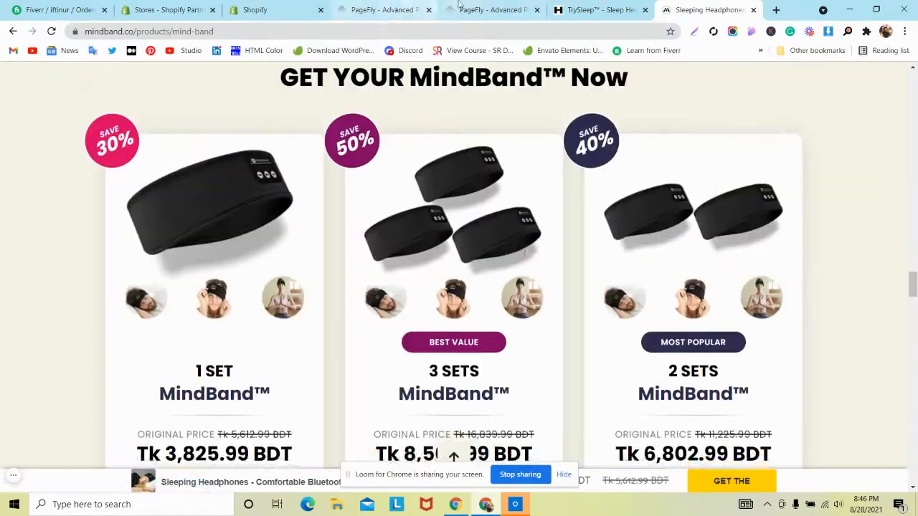
Step: In PageFly, make the "Get the Headphones Today" button beside the sleeping man's image scroll to the Bundle Package section
{"action": "left_click", "coordinate": [493, 9]}
{"action": "scroll", "coordinate": [415, 195], "scroll_direction": "up", "scroll_amount": 15}
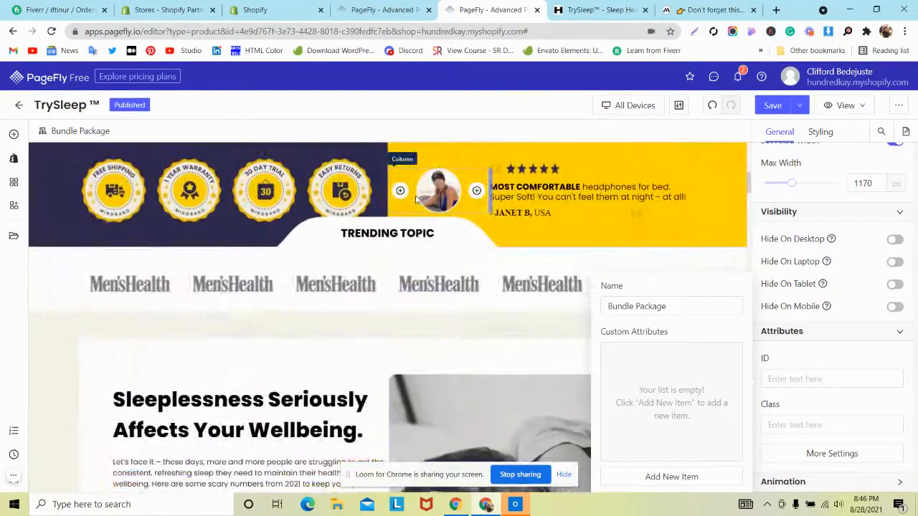
{"action": "scroll", "coordinate": [415, 195], "scroll_direction": "down", "scroll_amount": 15}
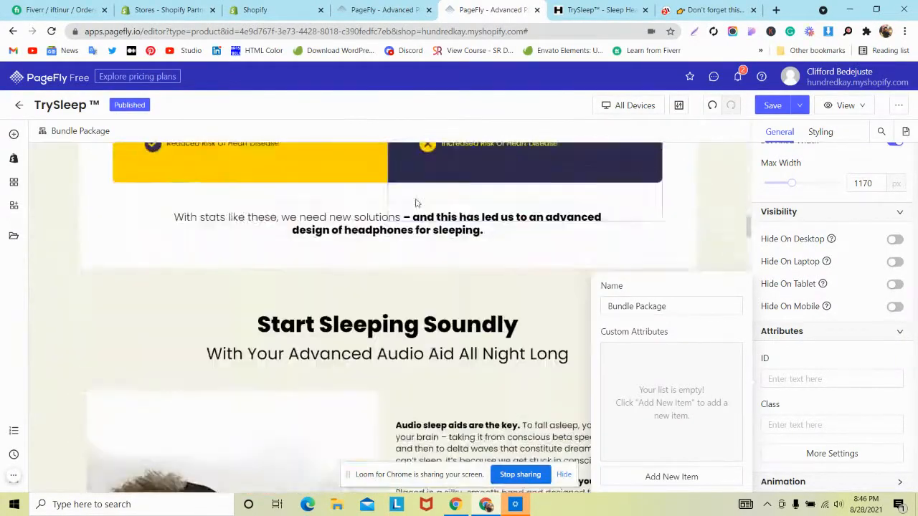
{"action": "scroll", "coordinate": [417, 203], "scroll_direction": "down", "scroll_amount": 3}
{"action": "left_click", "coordinate": [543, 273]}
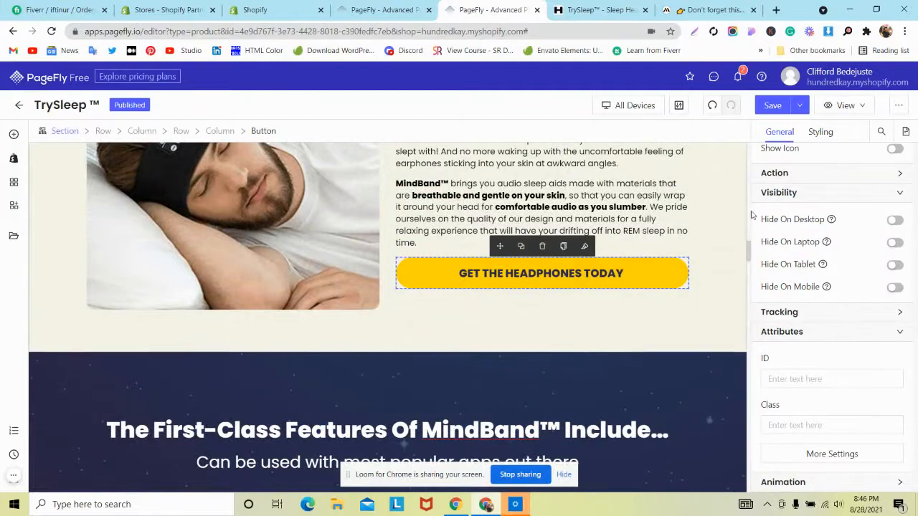
{"action": "left_click", "coordinate": [802, 175]}
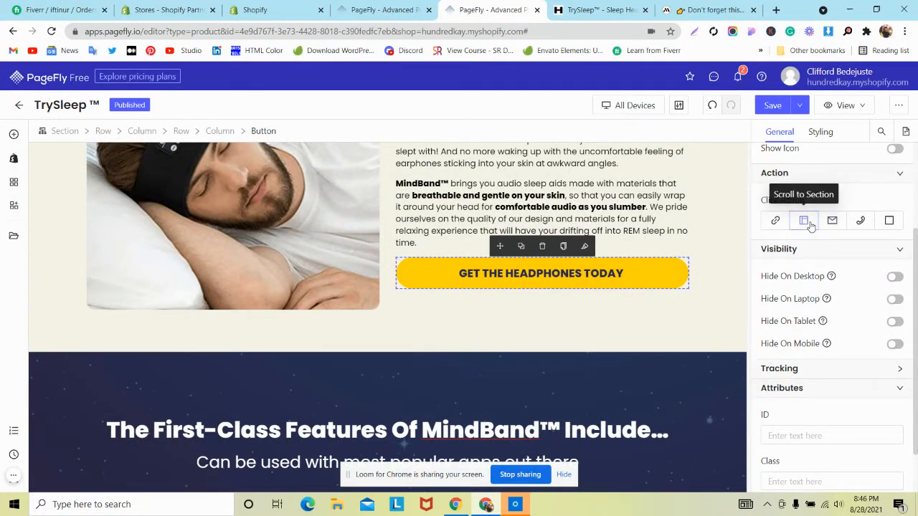
{"action": "left_click", "coordinate": [775, 221]}
{"action": "left_click", "coordinate": [804, 220]}
{"action": "left_click", "coordinate": [799, 269]}
{"action": "scroll", "coordinate": [793, 382], "scroll_direction": "down", "scroll_amount": 3}
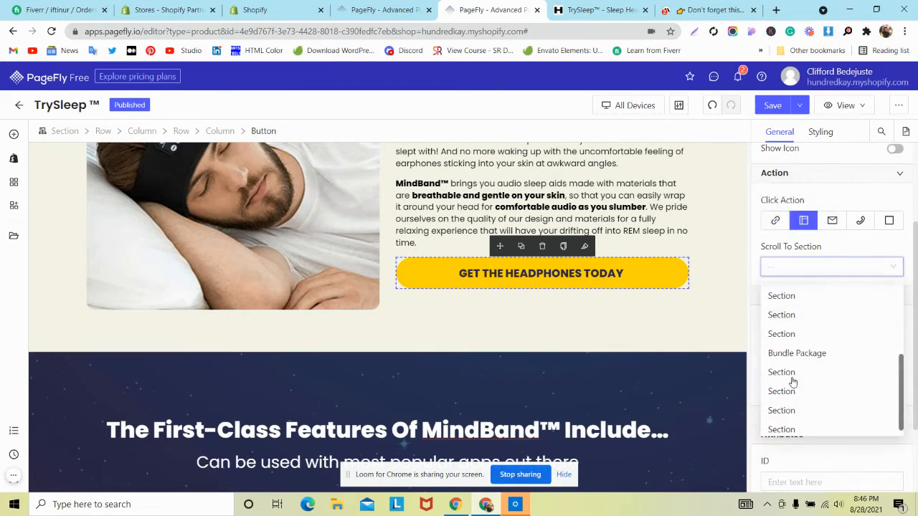
{"action": "left_click", "coordinate": [798, 355]}
Step: Make the "Get the Headphones Today" button in the feature card scroll to the Bundle Package section
{"action": "scroll", "coordinate": [452, 363], "scroll_direction": "down", "scroll_amount": 10}
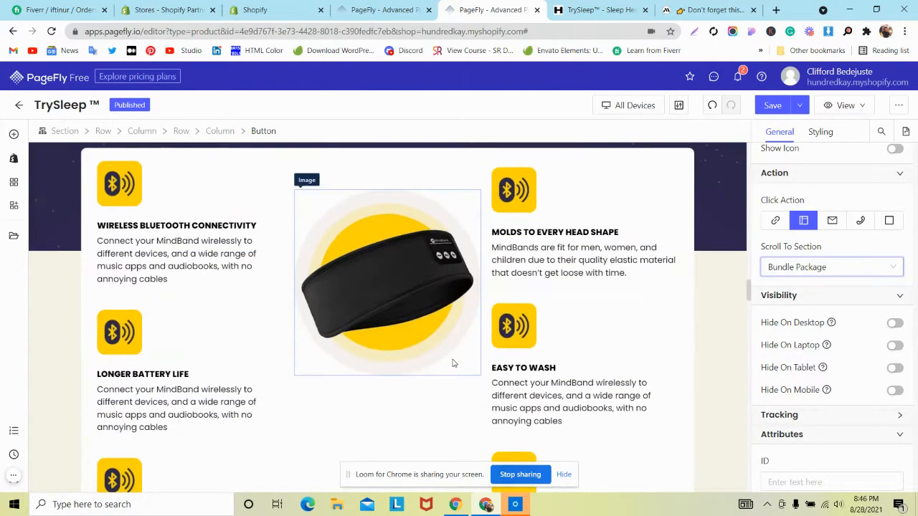
{"action": "scroll", "coordinate": [453, 363], "scroll_direction": "down", "scroll_amount": 3}
{"action": "left_click", "coordinate": [451, 363]}
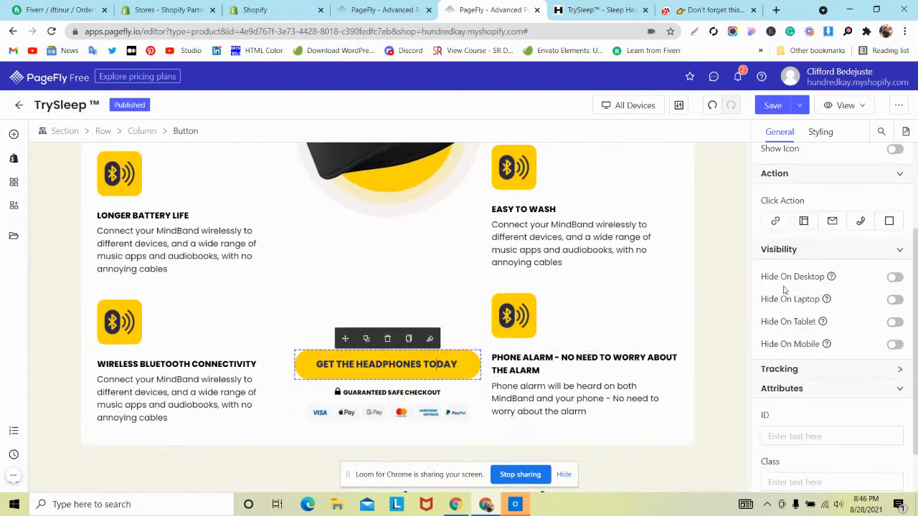
{"action": "left_click", "coordinate": [804, 221]}
{"action": "left_click", "coordinate": [802, 269]}
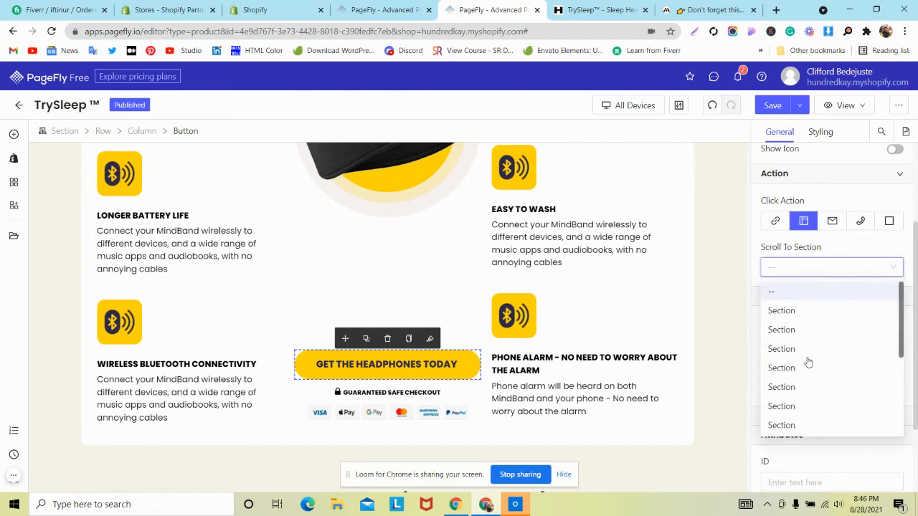
{"action": "scroll", "coordinate": [807, 358], "scroll_direction": "down", "scroll_amount": 3}
{"action": "left_click", "coordinate": [802, 350]}
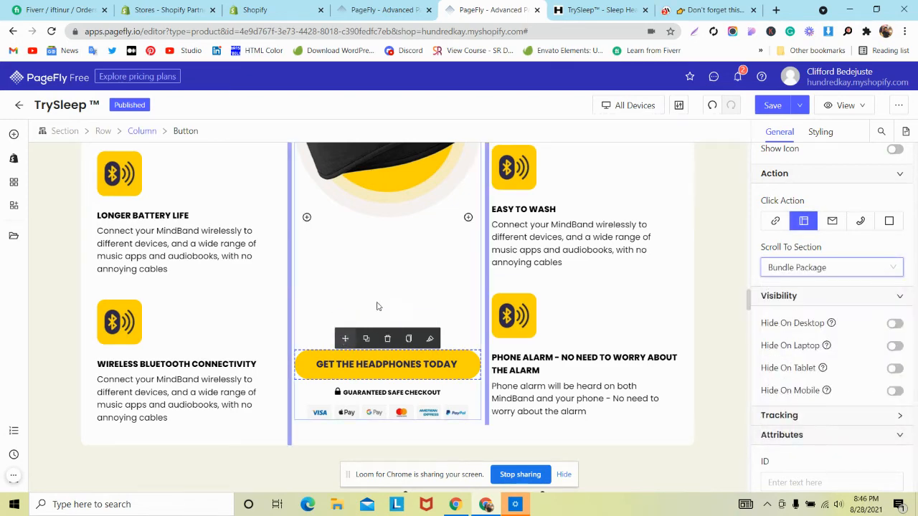
Step: Make the "Get the Headphones Today" button below the Facebook group invitation scroll to the Bundle Package section
{"action": "scroll", "coordinate": [377, 306], "scroll_direction": "down", "scroll_amount": 6}
{"action": "left_click", "coordinate": [399, 351]}
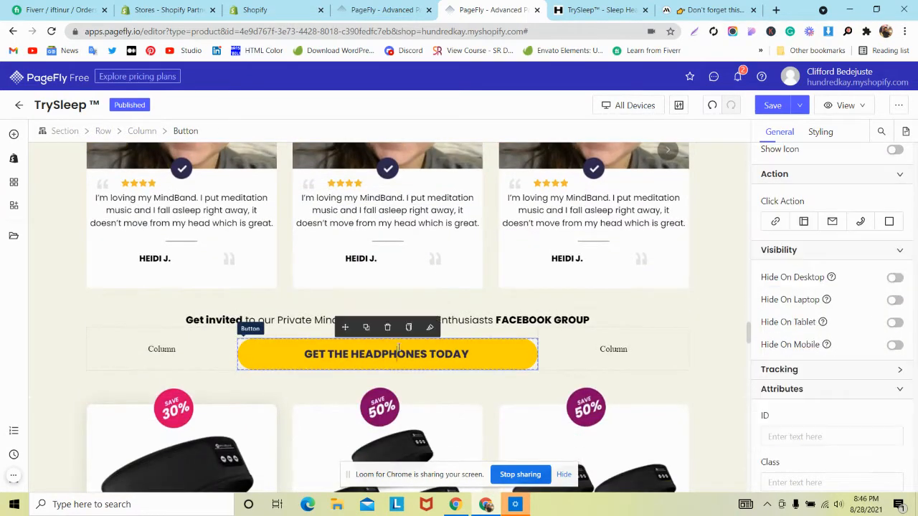
{"action": "left_click", "coordinate": [804, 222]}
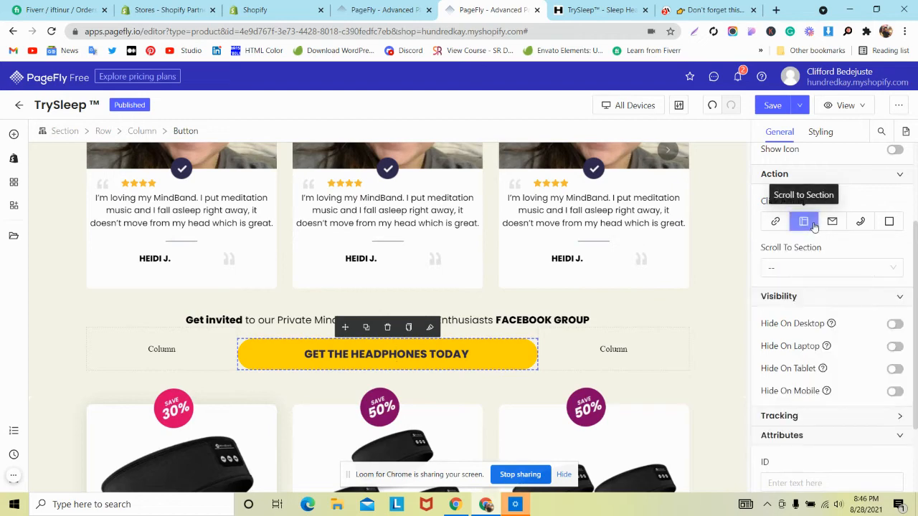
{"action": "left_click", "coordinate": [804, 222]}
{"action": "left_click", "coordinate": [804, 222]}
{"action": "left_click", "coordinate": [793, 272]}
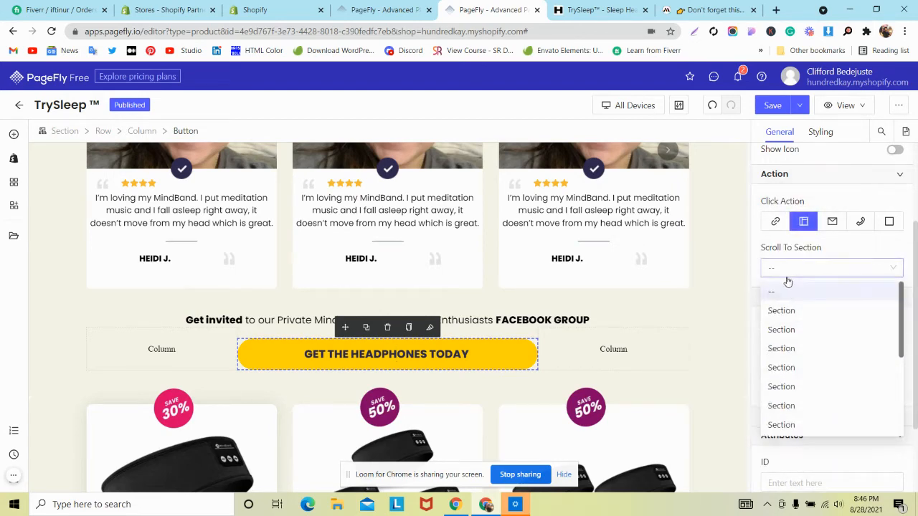
{"action": "scroll", "coordinate": [813, 421], "scroll_direction": "down", "scroll_amount": 3}
{"action": "left_click", "coordinate": [800, 354]}
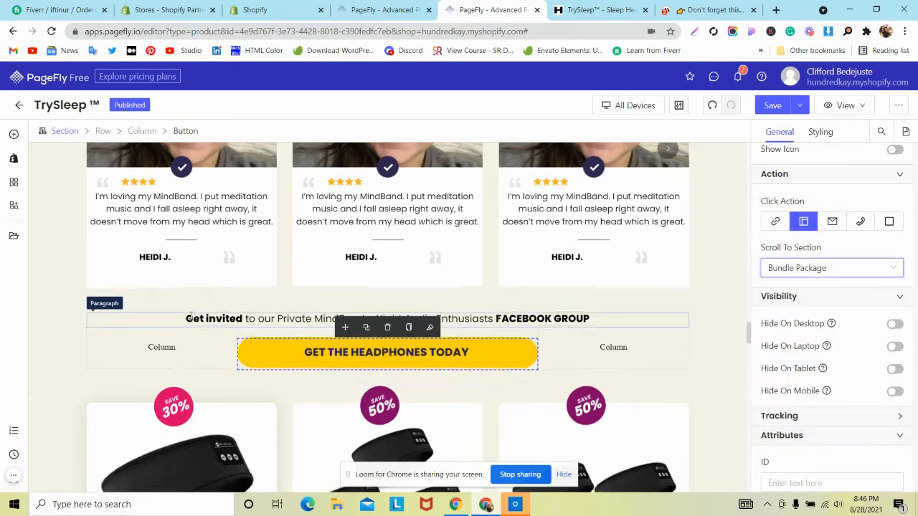
Step: Make the "Get the Headphones Today" button above "Here's What's Included" scroll to the Bundle Package section
{"action": "scroll", "coordinate": [194, 319], "scroll_direction": "down", "scroll_amount": 10}
{"action": "scroll", "coordinate": [194, 323], "scroll_direction": "down", "scroll_amount": 6}
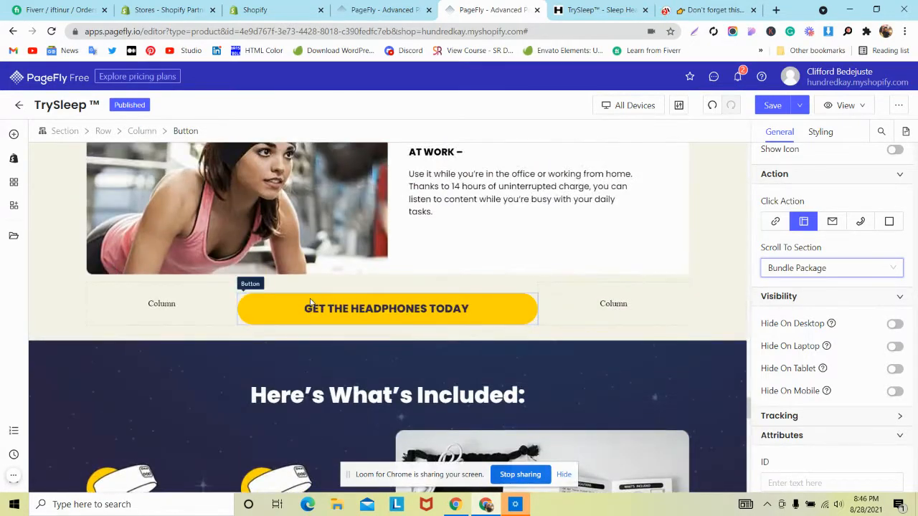
{"action": "left_click", "coordinate": [308, 302]}
{"action": "left_click", "coordinate": [804, 223]}
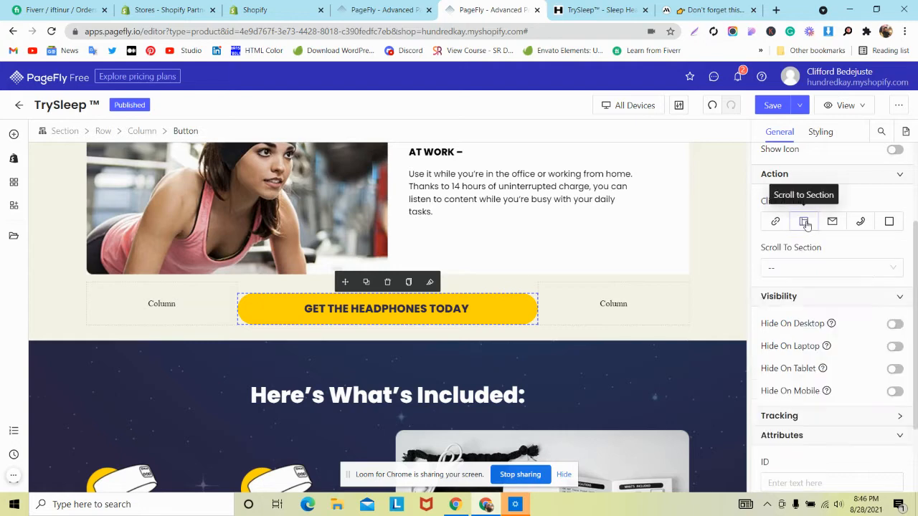
{"action": "left_click", "coordinate": [805, 272]}
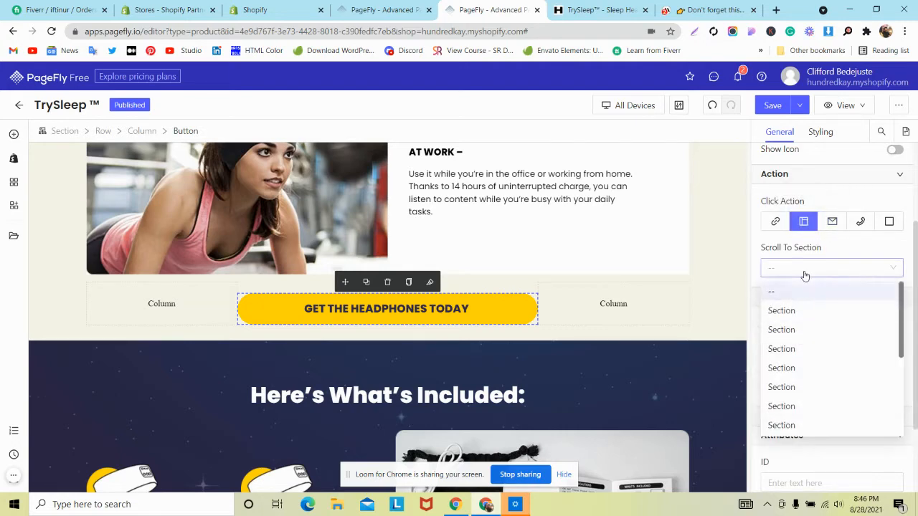
{"action": "scroll", "coordinate": [807, 377], "scroll_direction": "down", "scroll_amount": 1}
{"action": "left_click", "coordinate": [807, 349]}
Step: Switch to the live TrySleep page and examine the feature section and its call-to-action button
{"action": "scroll", "coordinate": [350, 322], "scroll_direction": "down", "scroll_amount": 2}
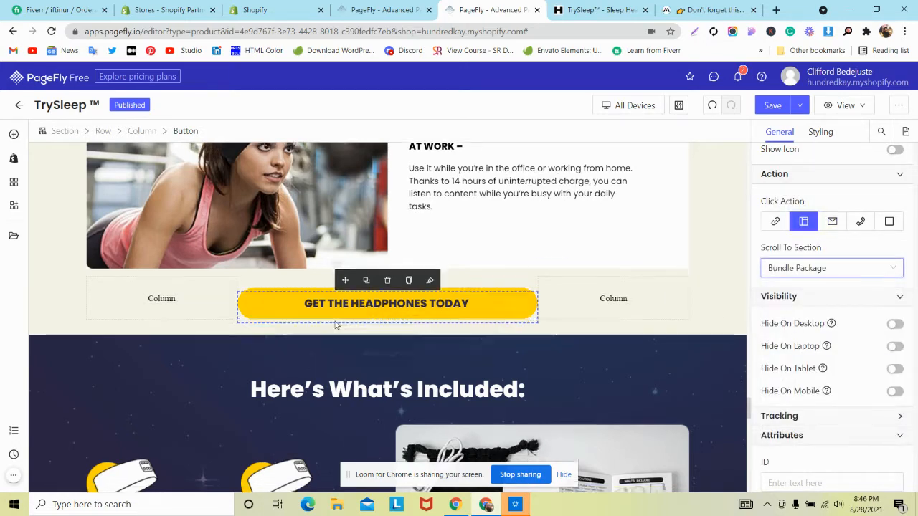
{"action": "scroll", "coordinate": [350, 317], "scroll_direction": "up", "scroll_amount": 3}
{"action": "left_click", "coordinate": [601, 10]}
{"action": "scroll", "coordinate": [350, 183], "scroll_direction": "down", "scroll_amount": 9}
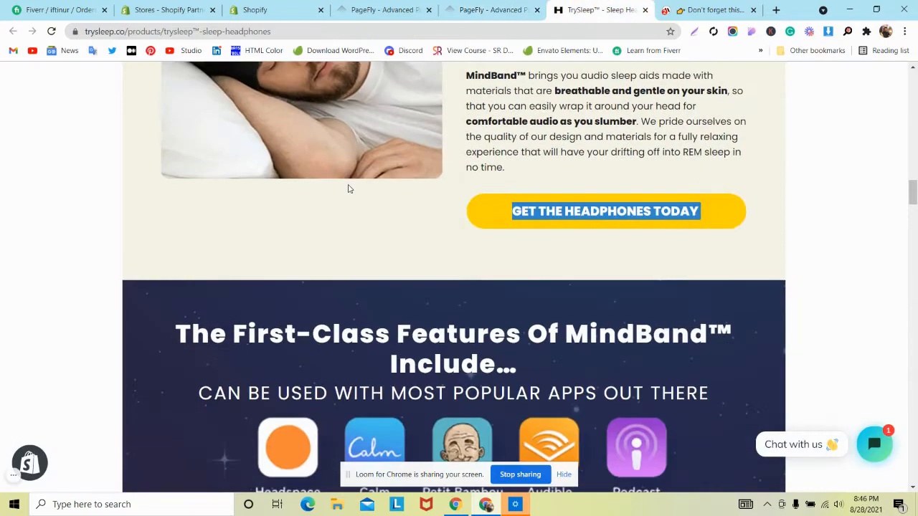
{"action": "scroll", "coordinate": [350, 188], "scroll_direction": "down", "scroll_amount": 2}
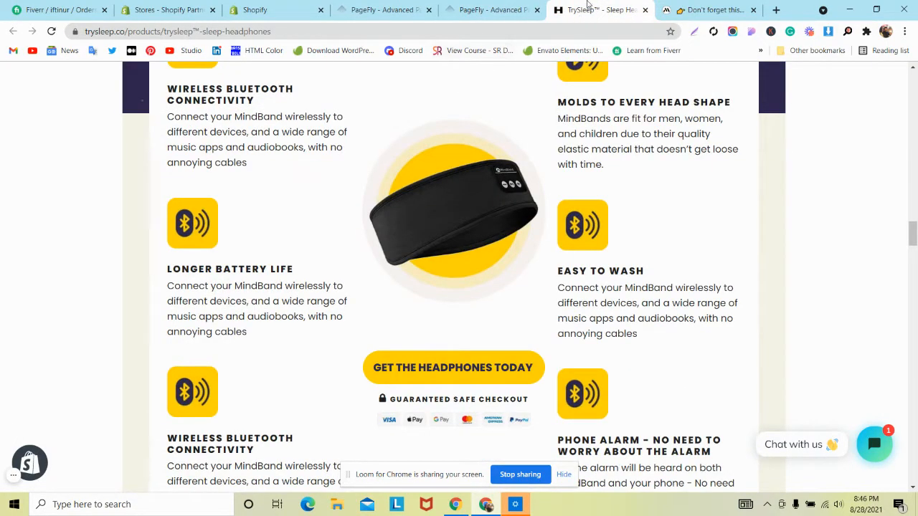
Step: Return to the PageFly editor and link the "Get the Headphones Today" button above "Frequently Asked Questions" to the Bundle Package section
{"action": "mouse_move", "coordinate": [60, 479]}
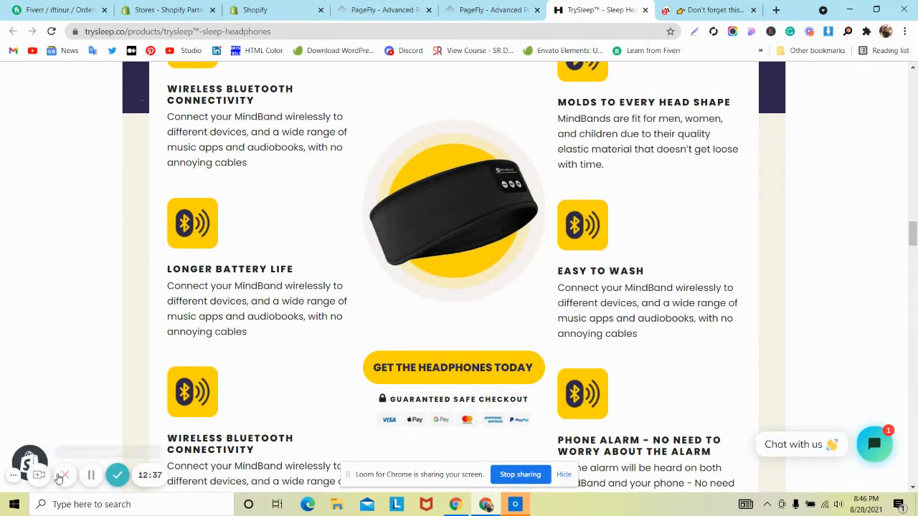
{"action": "key", "text": "ctrl+Tab"}
{"action": "key", "text": "ctrl+shift+Tab"}
{"action": "key", "text": "ctrl+shift+Tab"}
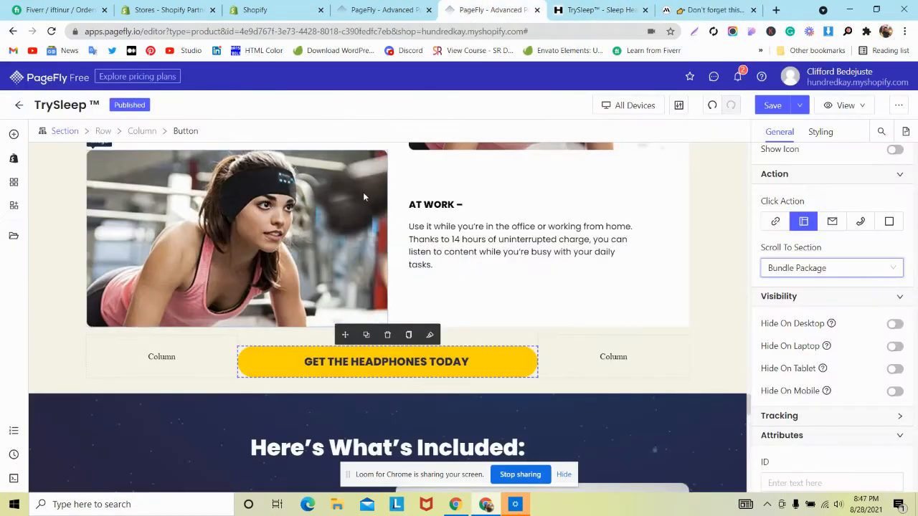
{"action": "scroll", "coordinate": [363, 192], "scroll_direction": "down", "scroll_amount": 10}
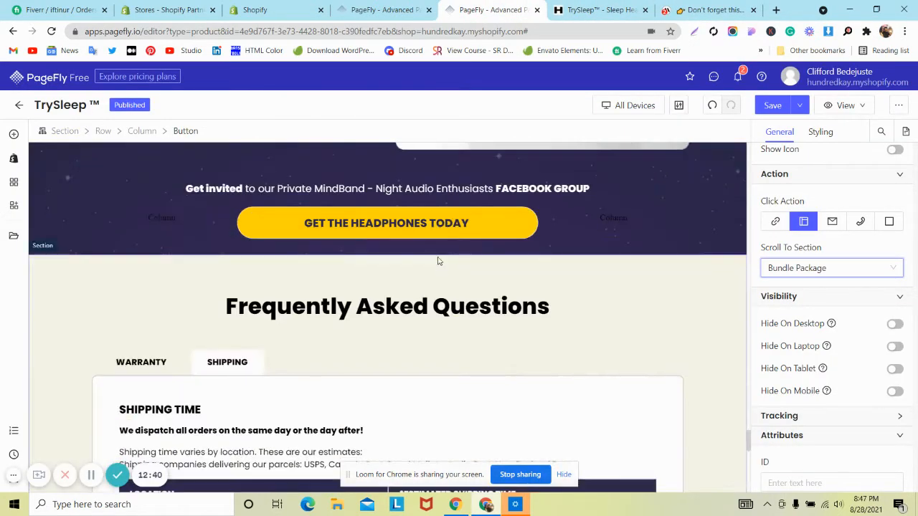
{"action": "left_click", "coordinate": [436, 226]}
{"action": "left_click", "coordinate": [807, 223]}
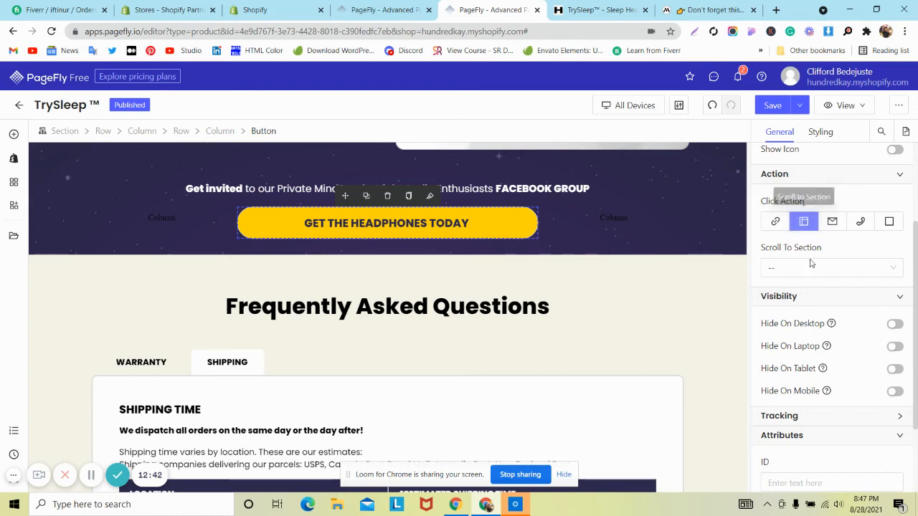
{"action": "left_click", "coordinate": [811, 267]}
{"action": "scroll", "coordinate": [802, 373], "scroll_direction": "down", "scroll_amount": 5}
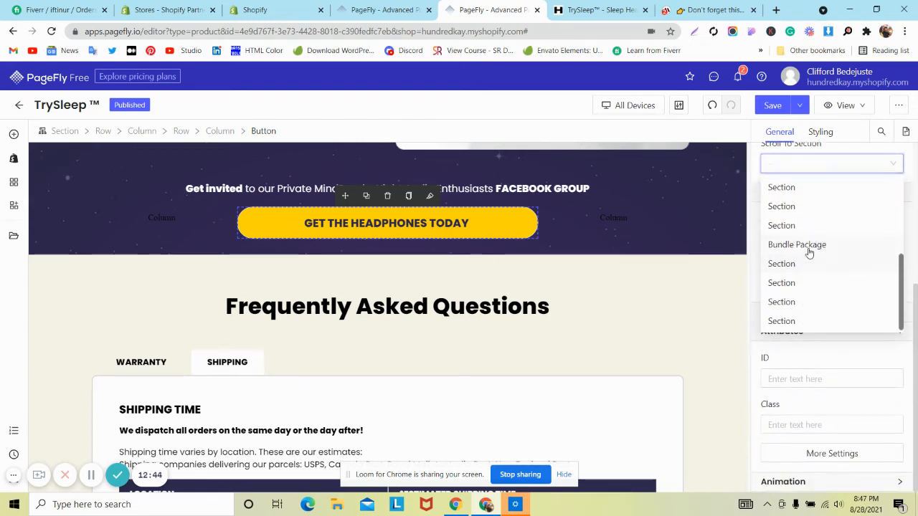
{"action": "left_click", "coordinate": [808, 248]}
Step: Compare the feature card with the live page and mindband.co, and set its row's column spacing to 30 px
{"action": "scroll", "coordinate": [537, 340], "scroll_direction": "down", "scroll_amount": 10}
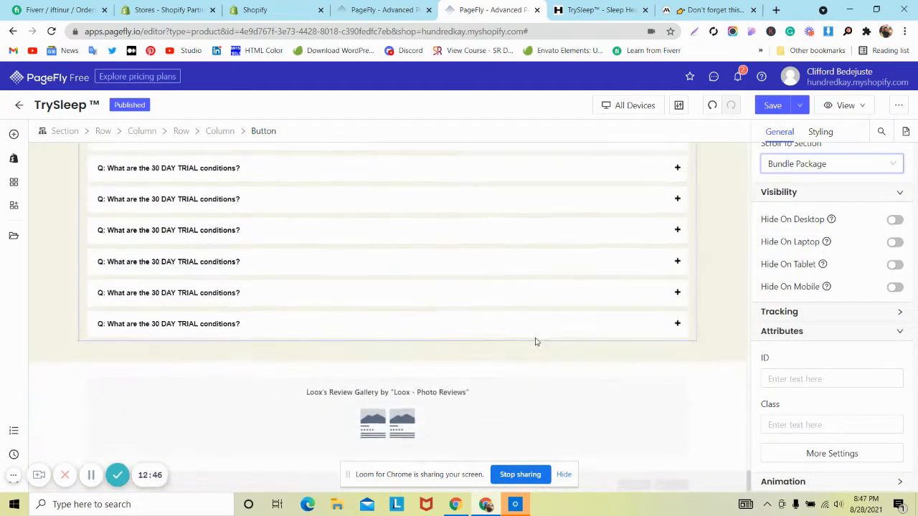
{"action": "scroll", "coordinate": [534, 342], "scroll_direction": "up", "scroll_amount": 20}
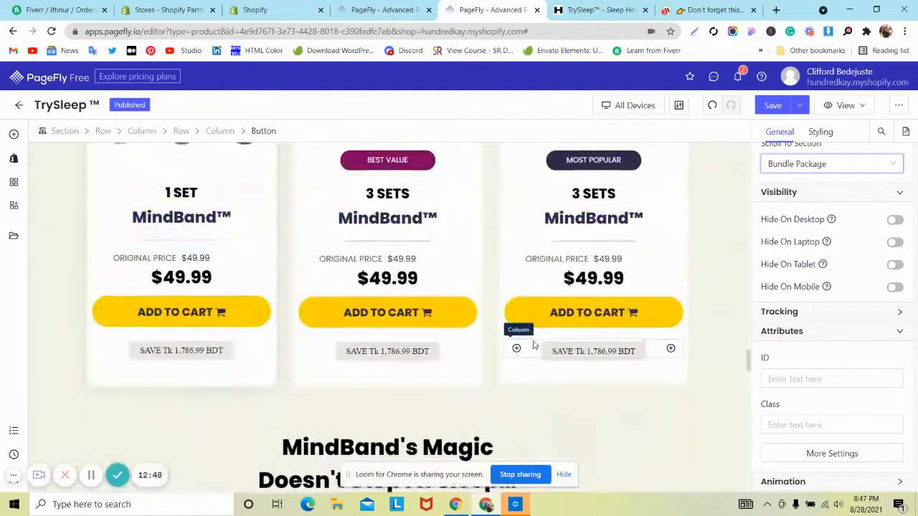
{"action": "scroll", "coordinate": [533, 345], "scroll_direction": "up", "scroll_amount": 15}
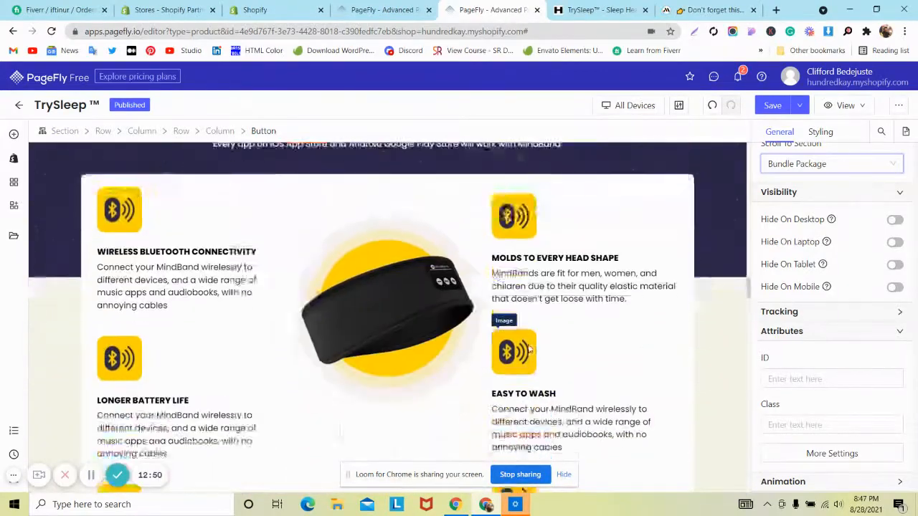
{"action": "left_click", "coordinate": [587, 10]}
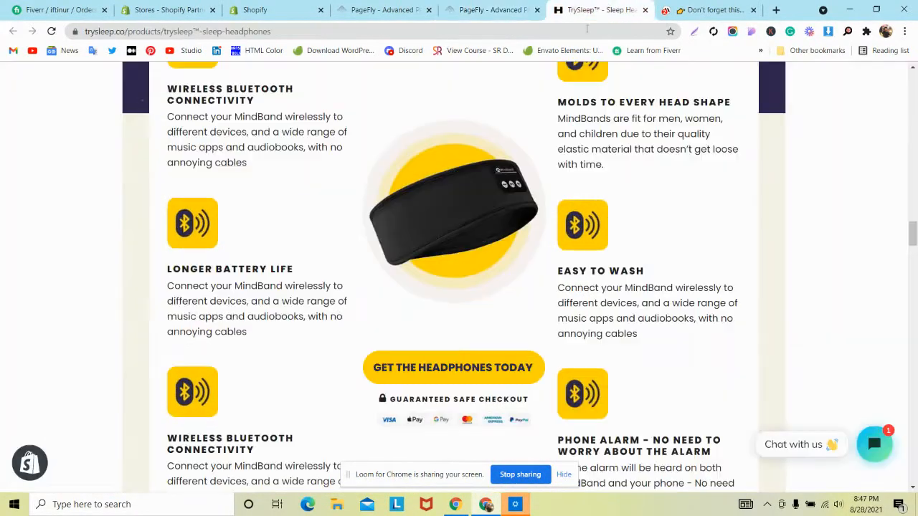
{"action": "left_click", "coordinate": [694, 7]}
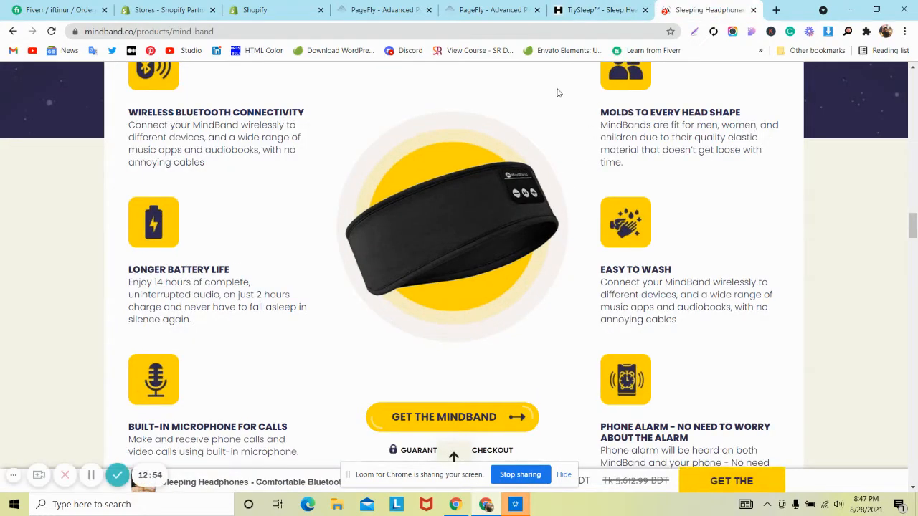
{"action": "left_click", "coordinate": [523, 7]}
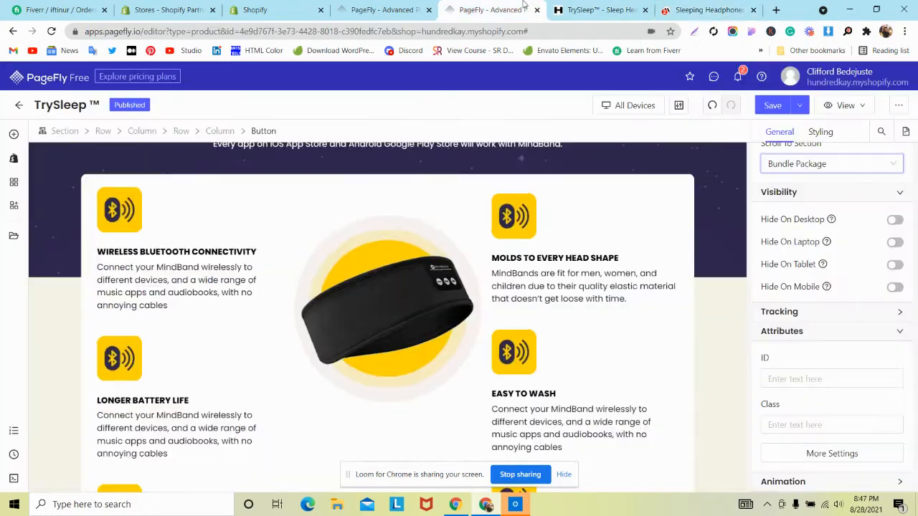
{"action": "left_click", "coordinate": [104, 182]}
{"action": "scroll", "coordinate": [832, 287], "scroll_direction": "down", "scroll_amount": 2}
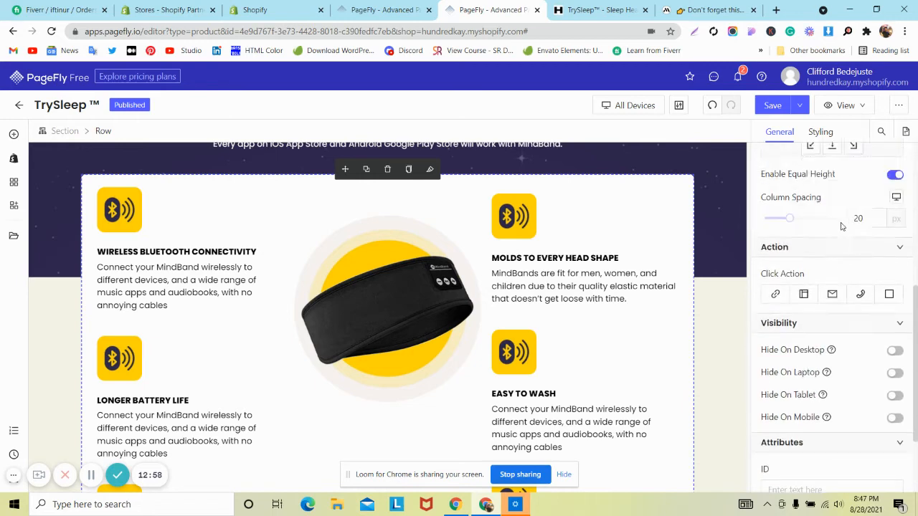
{"action": "scroll", "coordinate": [872, 241], "scroll_direction": "up", "scroll_amount": 1}
{"action": "scroll", "coordinate": [862, 241], "scroll_direction": "up", "scroll_amount": 8}
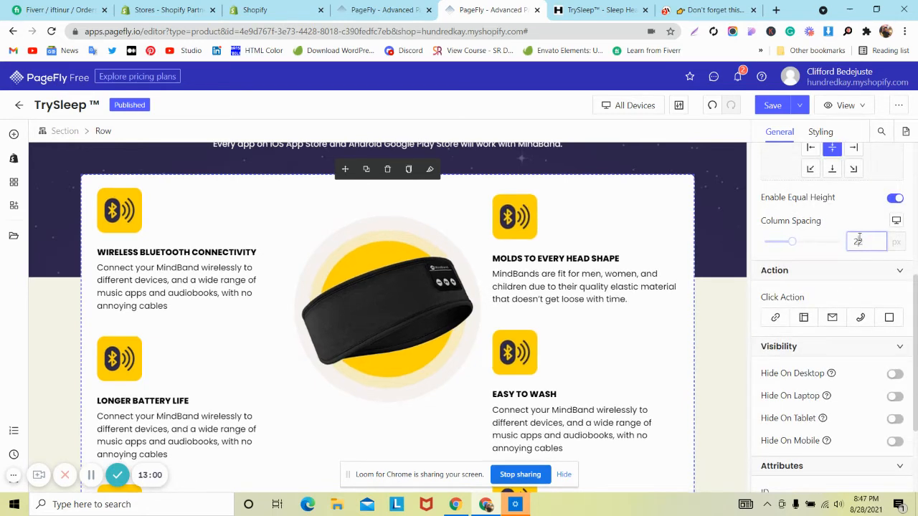
{"action": "scroll", "coordinate": [854, 236], "scroll_direction": "up", "scroll_amount": 2}
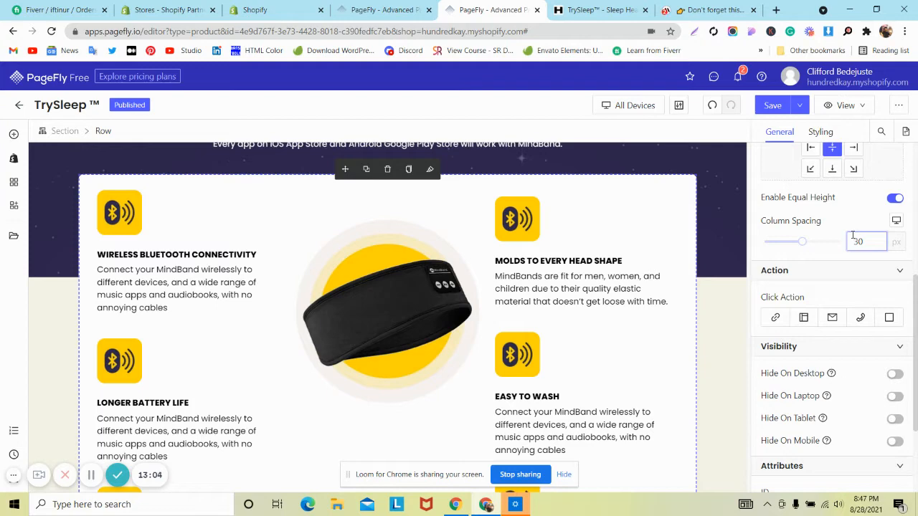
{"action": "left_click", "coordinate": [390, 320]}
{"action": "left_click_drag", "start_coordinate": [390, 320], "coordinate": [574, 276]}
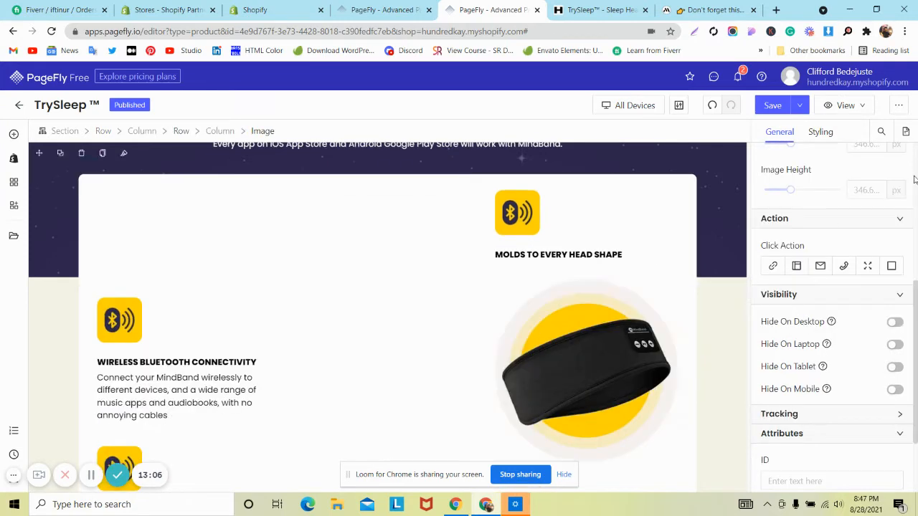
{"action": "left_click_drag", "start_coordinate": [848, 143], "coordinate": [711, 108]}
{"action": "left_click", "coordinate": [712, 105]}
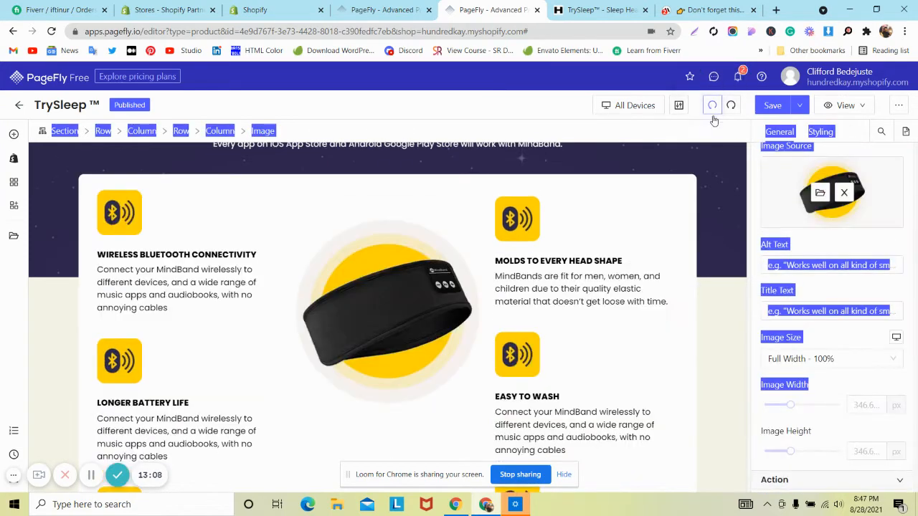
Step: Set the right padding of the headband image in the feature card to 15 px
{"action": "scroll", "coordinate": [299, 308], "scroll_direction": "down", "scroll_amount": 1}
{"action": "left_click", "coordinate": [388, 215]}
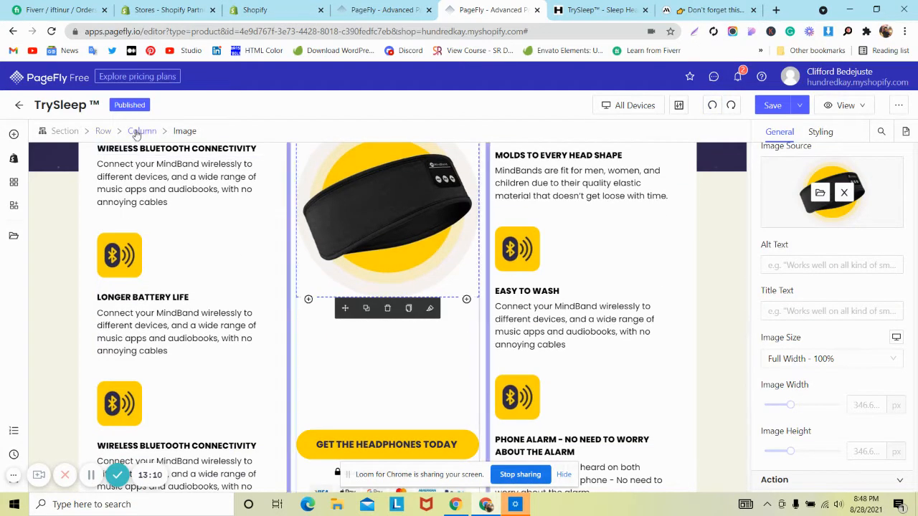
{"action": "left_click", "coordinate": [104, 131]}
{"action": "scroll", "coordinate": [832, 287], "scroll_direction": "down", "scroll_amount": 5}
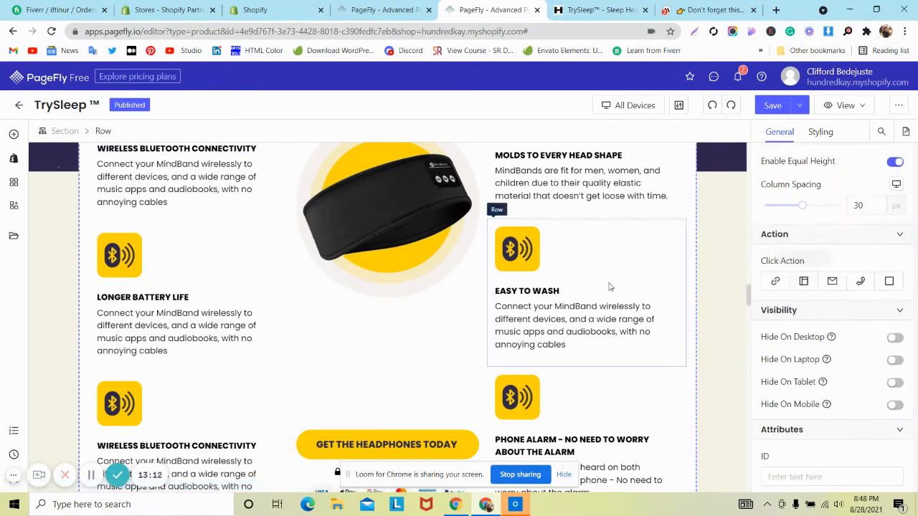
{"action": "scroll", "coordinate": [502, 313], "scroll_direction": "down", "scroll_amount": 3}
{"action": "scroll", "coordinate": [502, 313], "scroll_direction": "up", "scroll_amount": 3}
{"action": "left_click", "coordinate": [464, 268]}
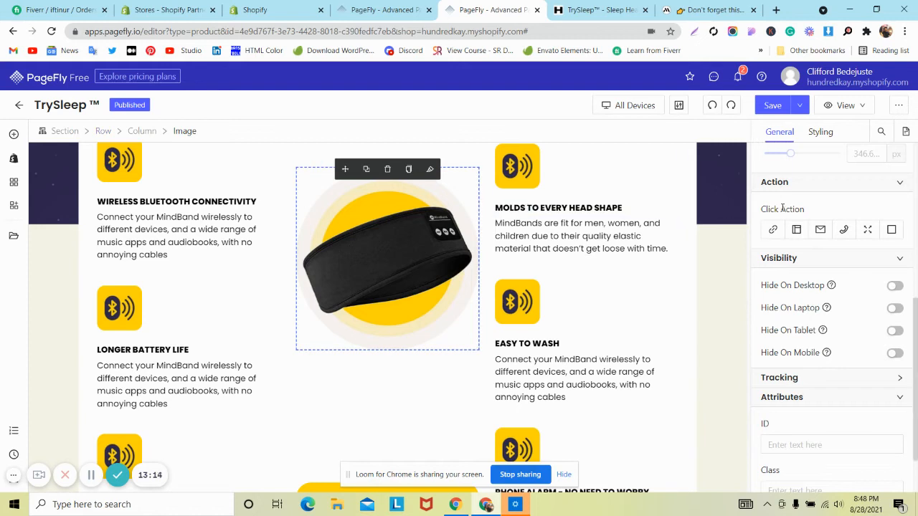
{"action": "left_click", "coordinate": [825, 132]}
{"action": "scroll", "coordinate": [868, 276], "scroll_direction": "up", "scroll_amount": 3}
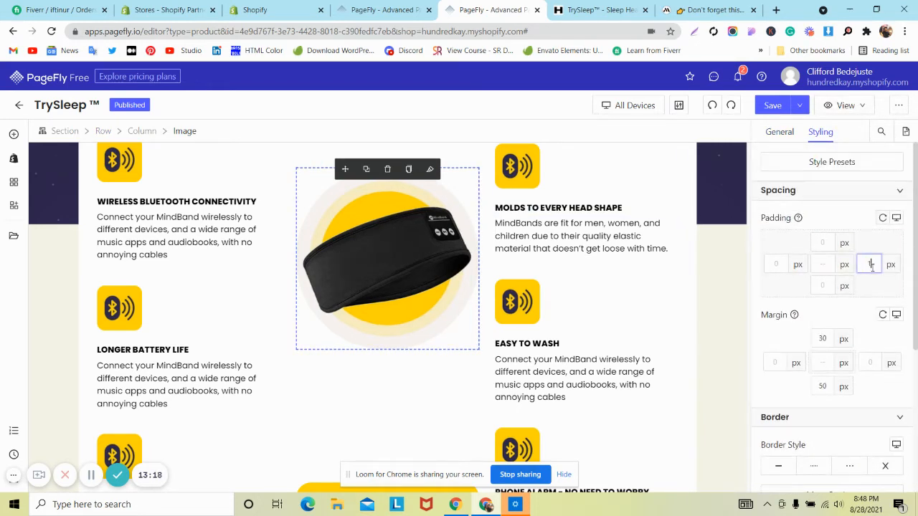
{"action": "left_click", "coordinate": [872, 266]}
{"action": "type", "text": "15"}
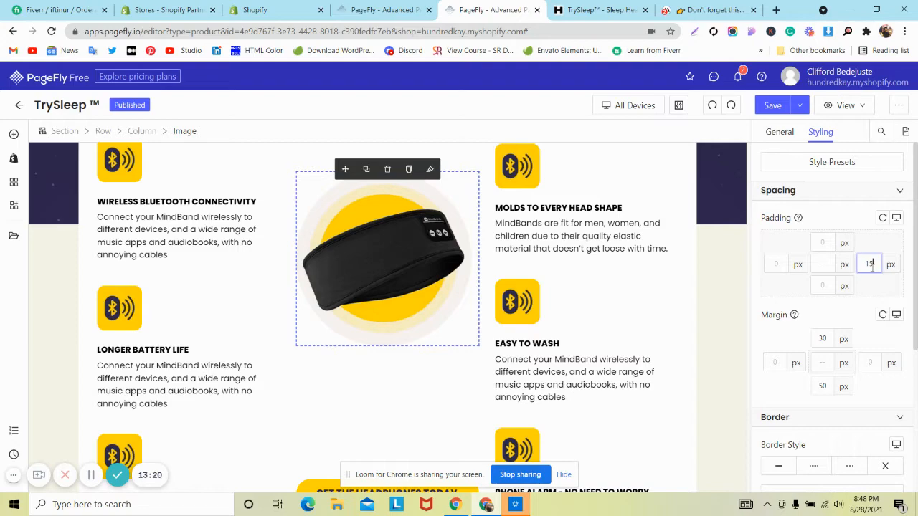
{"action": "scroll", "coordinate": [277, 289], "scroll_direction": "down", "scroll_amount": 3}
{"action": "scroll", "coordinate": [277, 290], "scroll_direction": "up", "scroll_amount": 4}
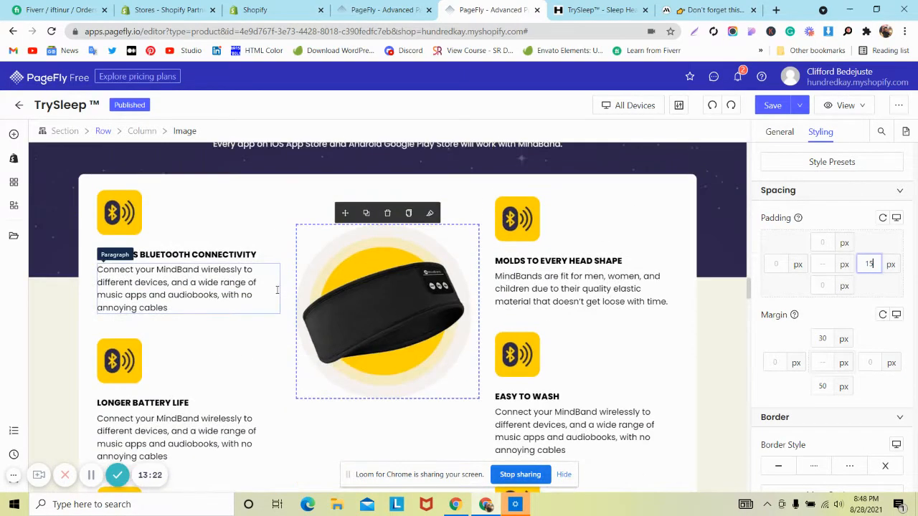
Step: Review the remaining page sections down to the FAQ, and save and publish the page
{"action": "scroll", "coordinate": [277, 290], "scroll_direction": "down", "scroll_amount": 8}
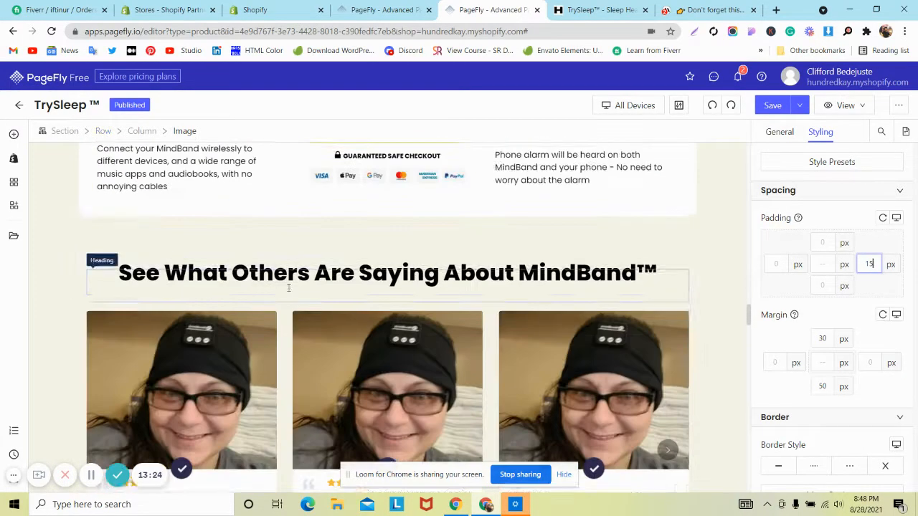
{"action": "scroll", "coordinate": [288, 288], "scroll_direction": "down", "scroll_amount": 8}
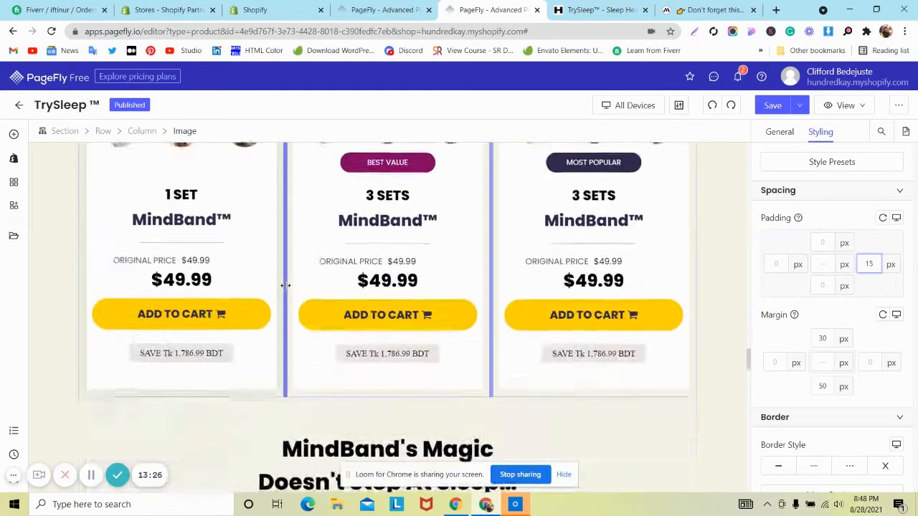
{"action": "scroll", "coordinate": [284, 286], "scroll_direction": "down", "scroll_amount": 10}
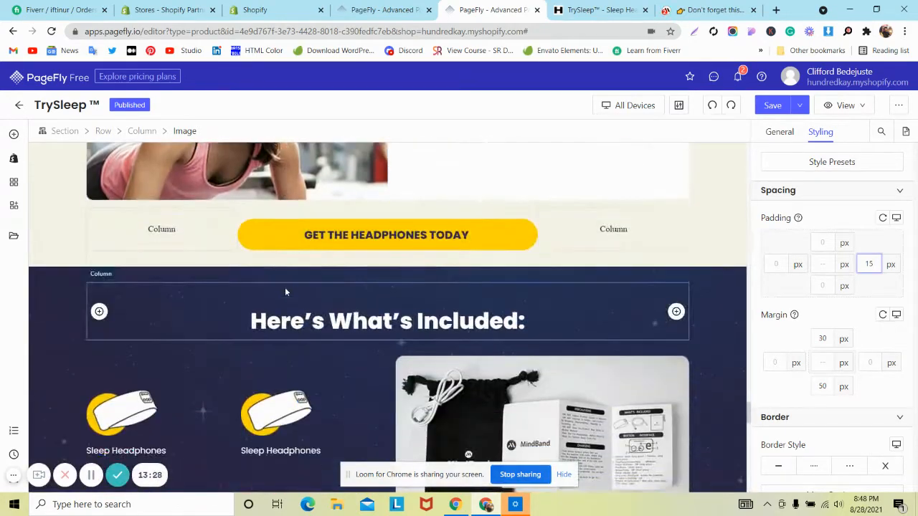
{"action": "scroll", "coordinate": [285, 287], "scroll_direction": "down", "scroll_amount": 4}
{"action": "scroll", "coordinate": [285, 292], "scroll_direction": "down", "scroll_amount": 10}
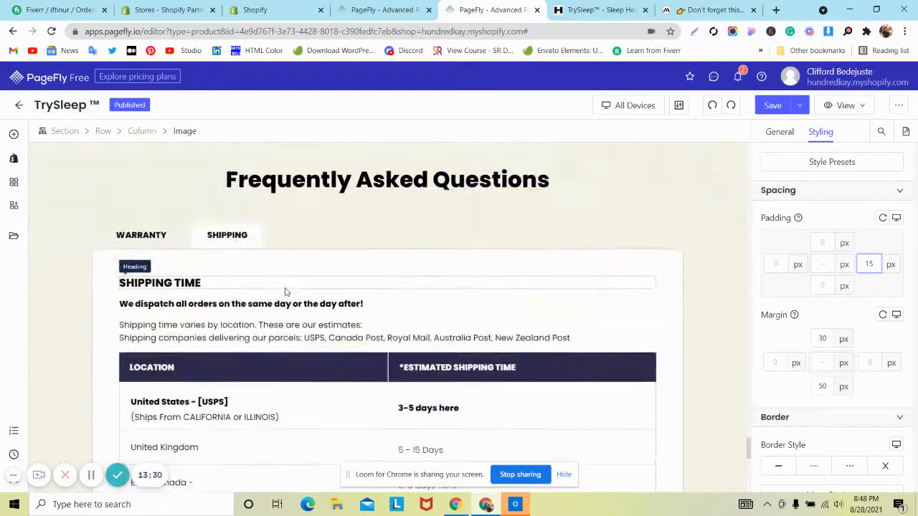
{"action": "scroll", "coordinate": [285, 292], "scroll_direction": "up", "scroll_amount": 10}
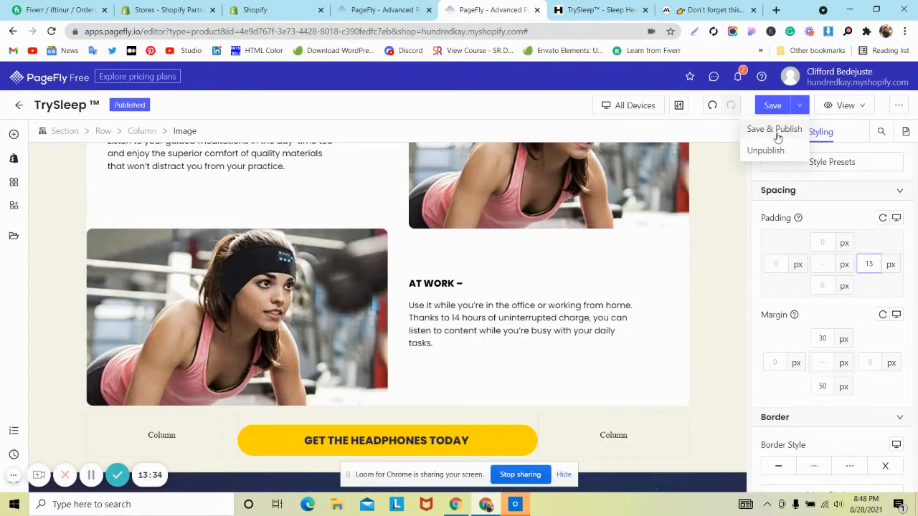
{"action": "left_click", "coordinate": [775, 129]}
Step: Compare the "See What Others Are Saying About MindBand™" section on mindband.co with the live TrySleep page
{"action": "left_click", "coordinate": [710, 10]}
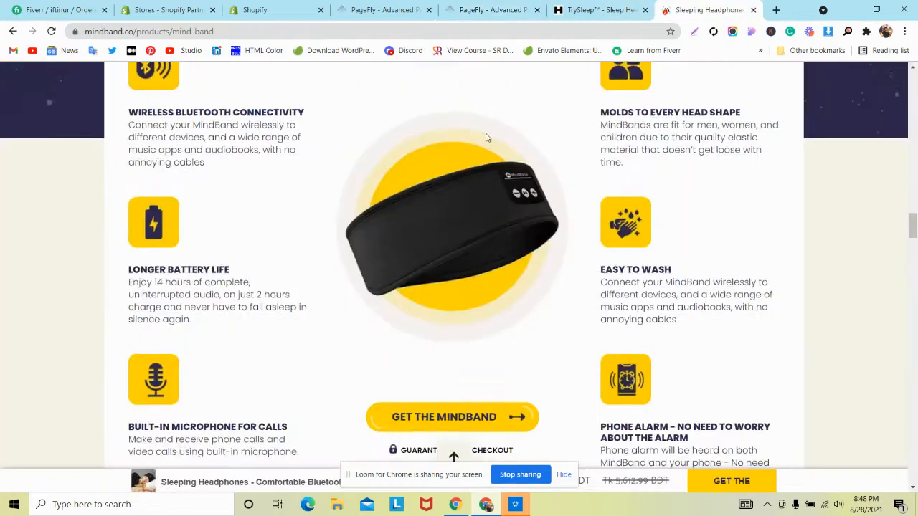
{"action": "scroll", "coordinate": [433, 190], "scroll_direction": "down", "scroll_amount": 10}
{"action": "scroll", "coordinate": [434, 196], "scroll_direction": "up", "scroll_amount": 8}
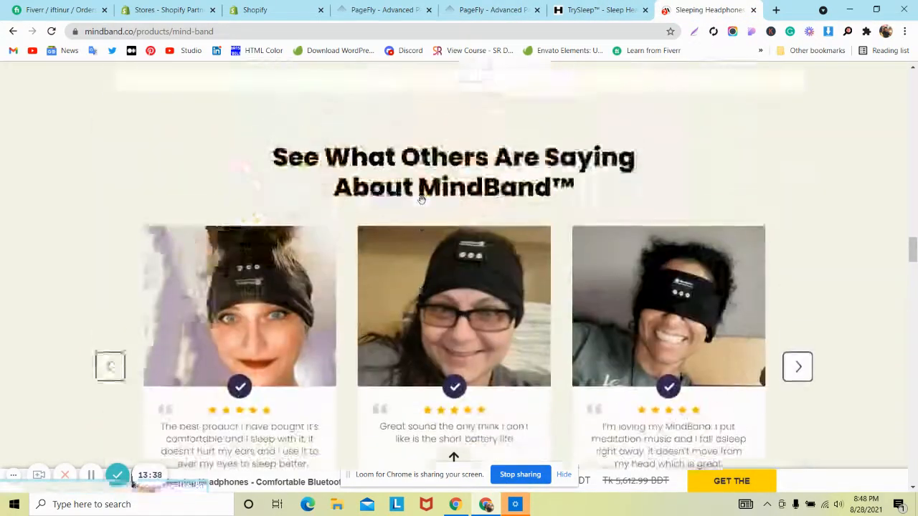
{"action": "scroll", "coordinate": [457, 95], "scroll_direction": "down", "scroll_amount": 3}
{"action": "left_click", "coordinate": [563, 9]}
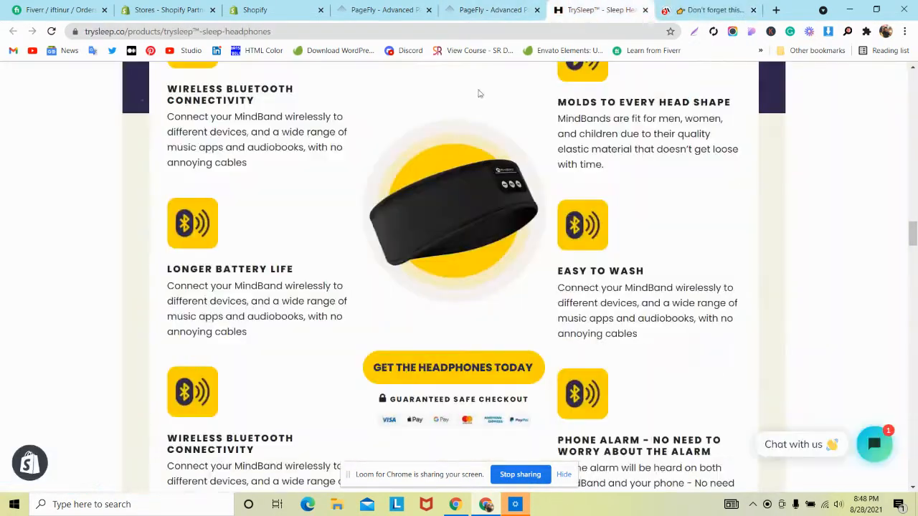
{"action": "scroll", "coordinate": [455, 147], "scroll_direction": "down", "scroll_amount": 6}
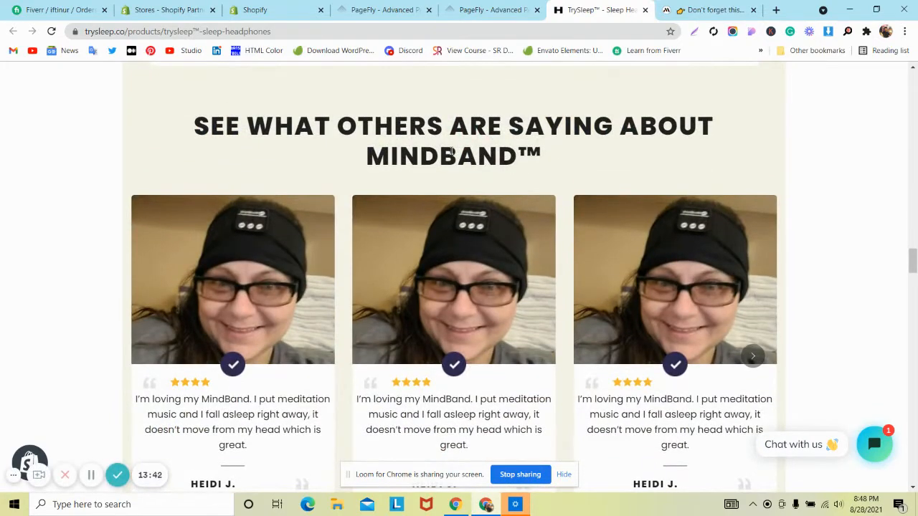
Step: In the PageFly editor, add text-transform: none; to the CSS of the "Frequently Asked Questions" heading and copy the heading's styles
{"action": "left_click", "coordinate": [484, 9]}
{"action": "scroll", "coordinate": [325, 237], "scroll_direction": "down", "scroll_amount": 10}
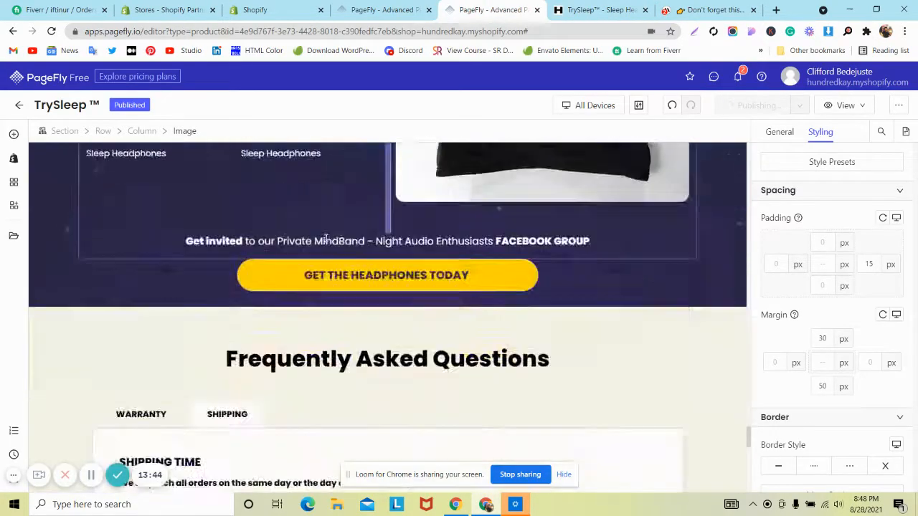
{"action": "scroll", "coordinate": [325, 238], "scroll_direction": "down", "scroll_amount": 2}
{"action": "left_click", "coordinate": [326, 239]}
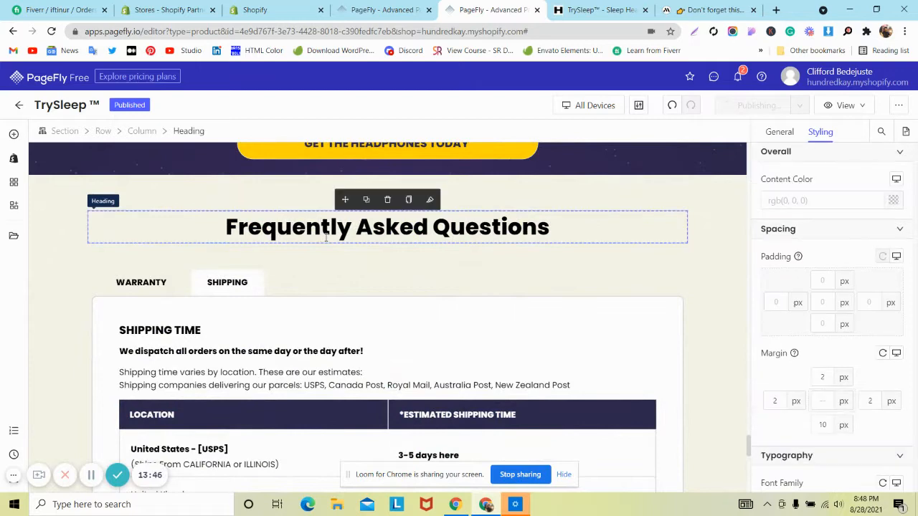
{"action": "scroll", "coordinate": [810, 216], "scroll_direction": "down", "scroll_amount": 10}
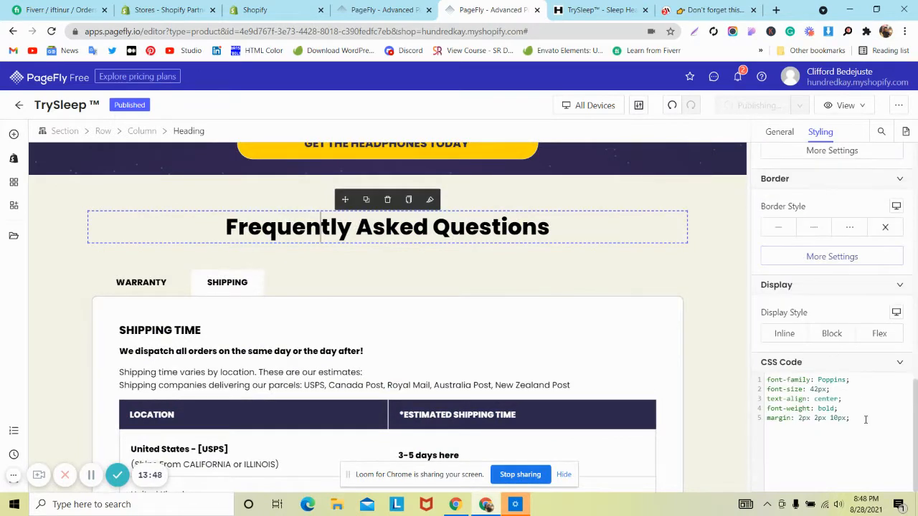
{"action": "key", "text": "super+v"}
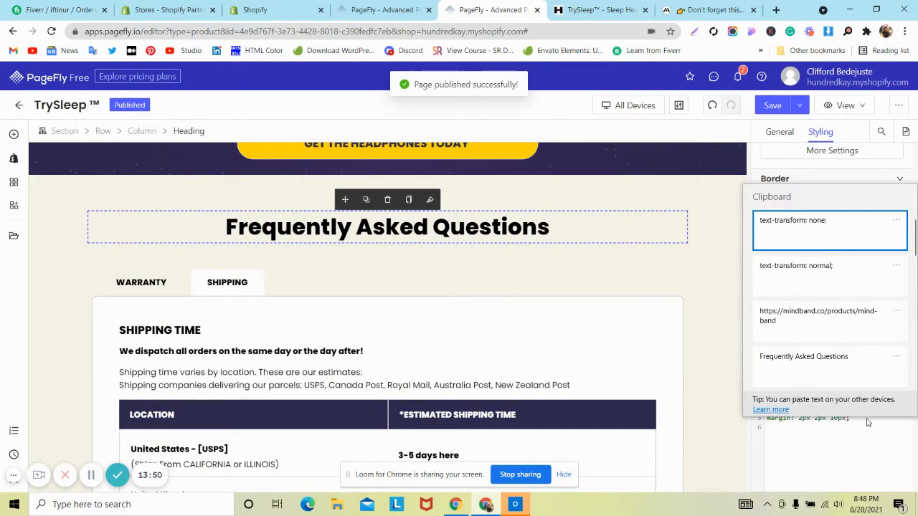
{"action": "left_click", "coordinate": [824, 234]}
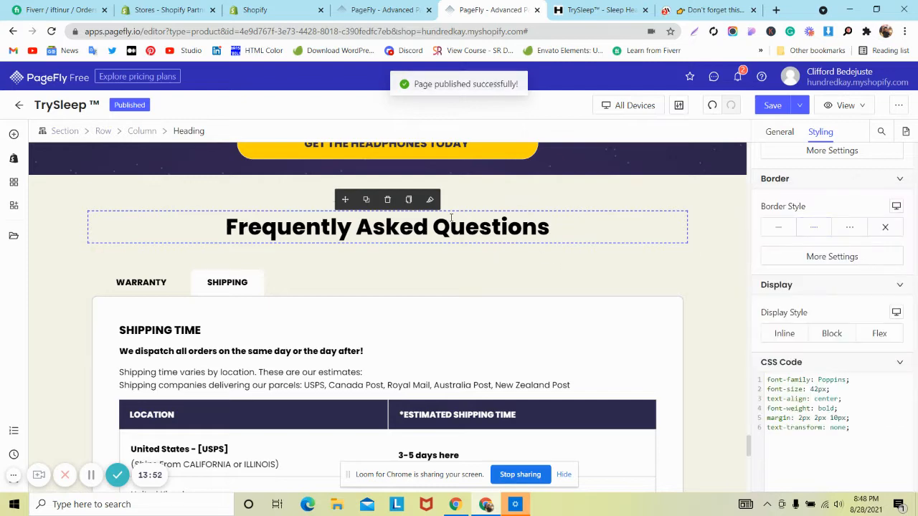
{"action": "left_click", "coordinate": [408, 199]}
Step: Add text-transform: none; to the CSS code of the "Here's What's Included:" heading
{"action": "scroll", "coordinate": [402, 290], "scroll_direction": "down", "scroll_amount": 1}
{"action": "scroll", "coordinate": [402, 290], "scroll_direction": "down", "scroll_amount": 5}
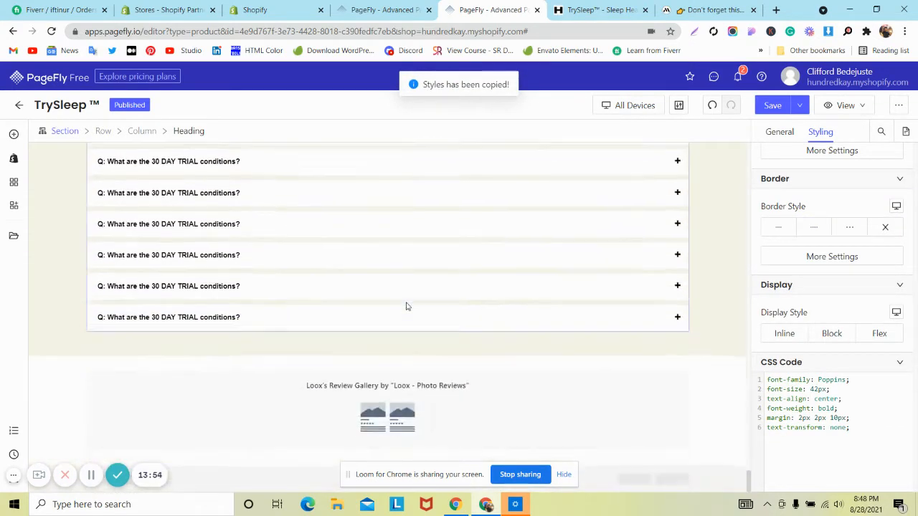
{"action": "scroll", "coordinate": [404, 294], "scroll_direction": "up", "scroll_amount": 9}
{"action": "scroll", "coordinate": [406, 308], "scroll_direction": "up", "scroll_amount": 3}
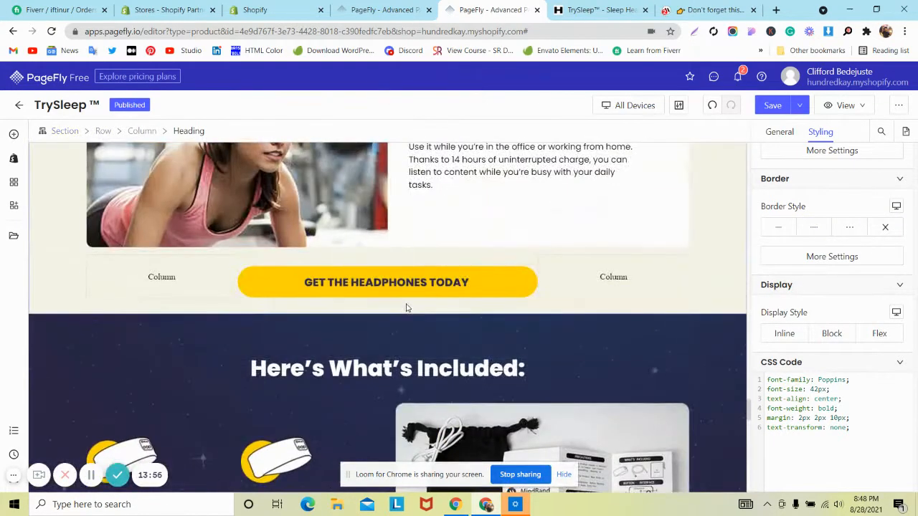
{"action": "left_click", "coordinate": [407, 368]}
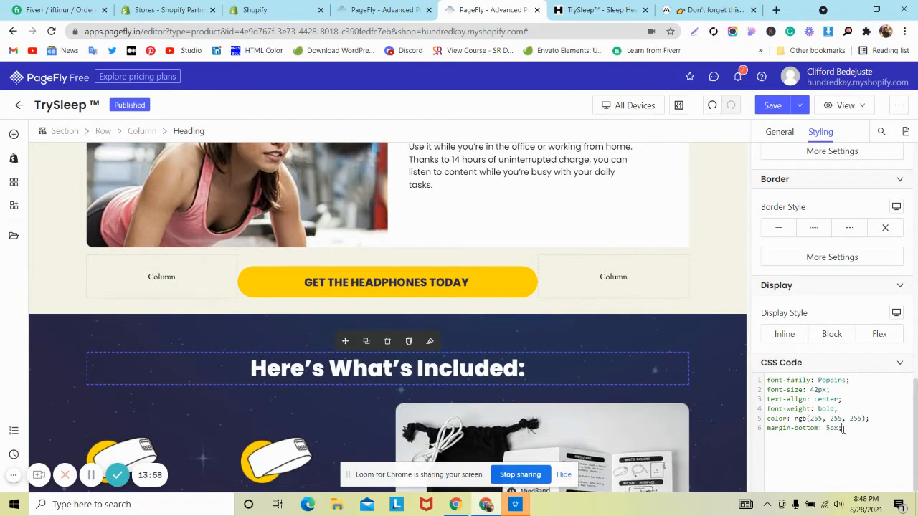
{"action": "key", "text": "super+v"}
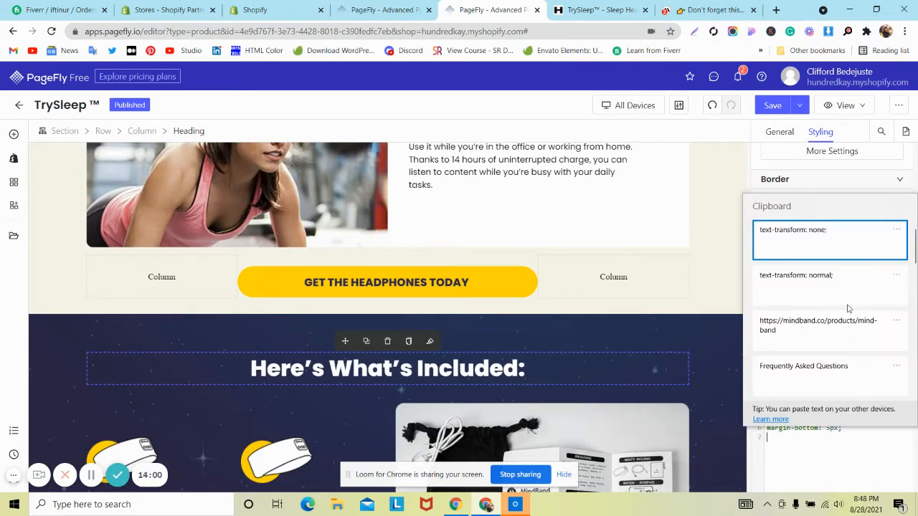
{"action": "left_click", "coordinate": [820, 236]}
Step: Add text-transform: none; to the CSS code of the "MindBand's Magic Doesn't Stop At Sleep..." heading
{"action": "scroll", "coordinate": [371, 260], "scroll_direction": "up", "scroll_amount": 10}
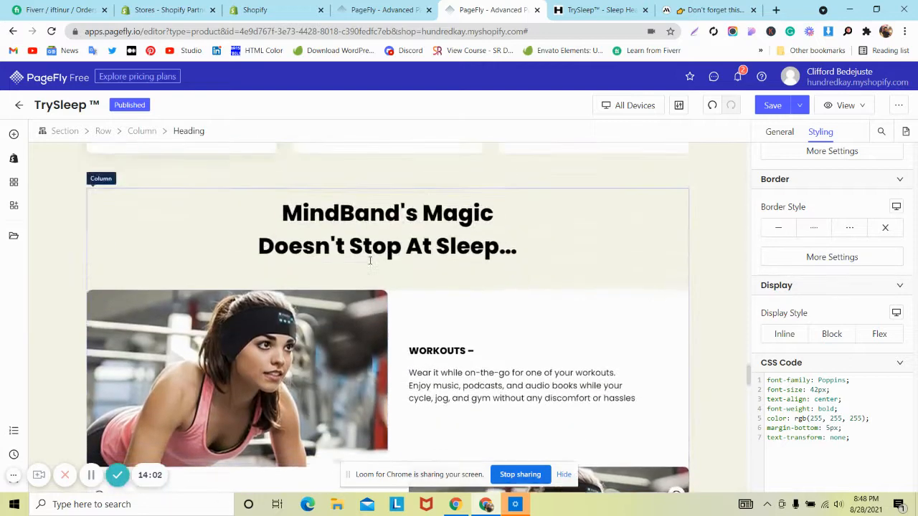
{"action": "left_click", "coordinate": [369, 246]}
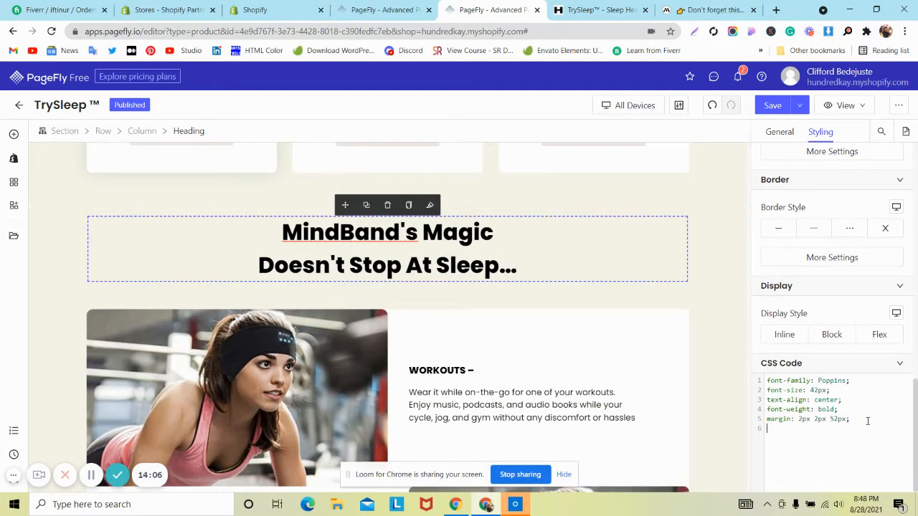
{"action": "key", "text": "super+v"}
{"action": "left_click", "coordinate": [809, 215]}
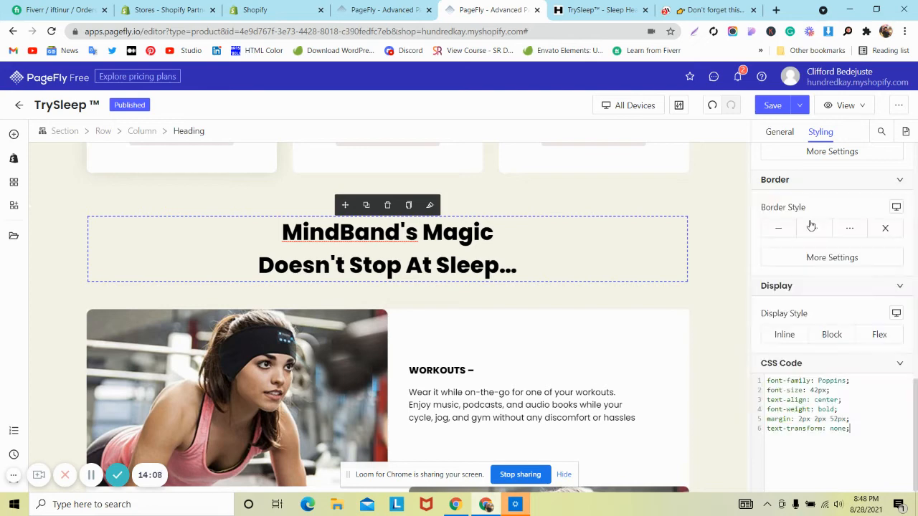
Step: Break the "See What Others Are Saying About MindBand™" heading before "About" and add text-transform: none; to its CSS
{"action": "scroll", "coordinate": [502, 290], "scroll_direction": "up", "scroll_amount": 10}
{"action": "scroll", "coordinate": [503, 292], "scroll_direction": "up", "scroll_amount": 2}
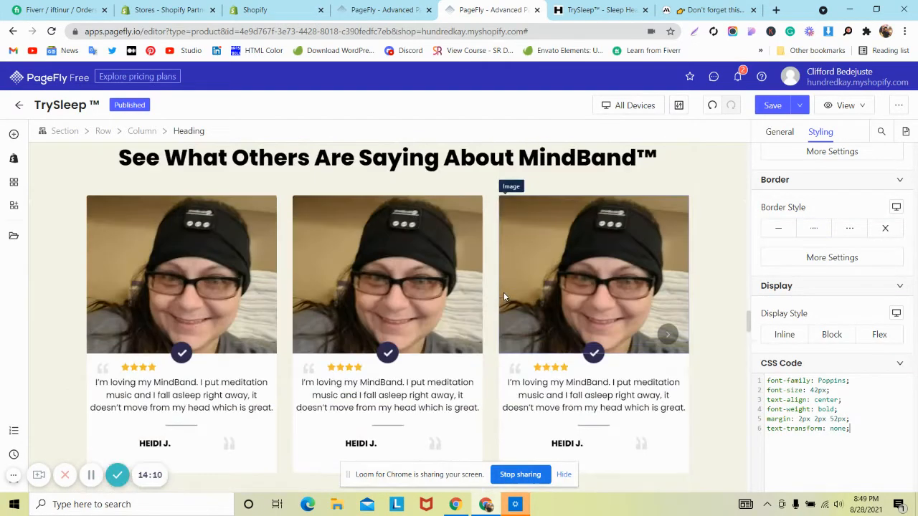
{"action": "scroll", "coordinate": [440, 255], "scroll_direction": "up", "scroll_amount": 2}
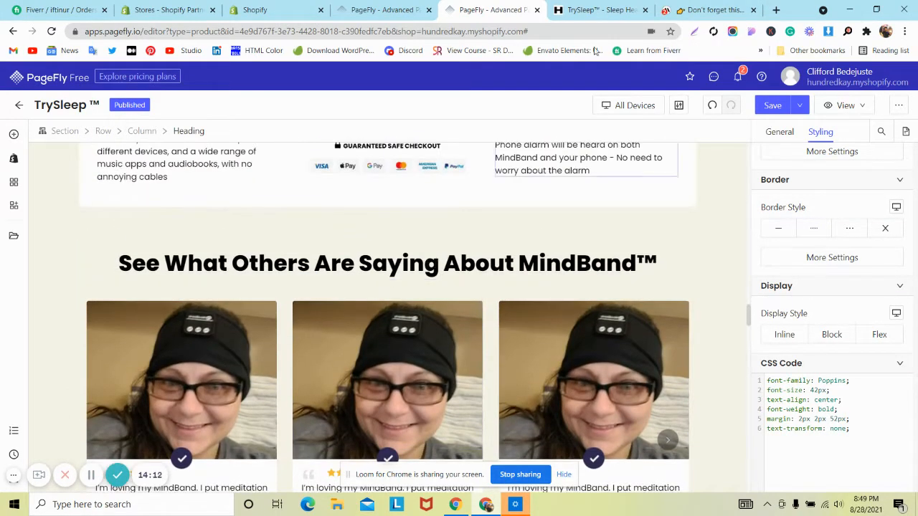
{"action": "left_click", "coordinate": [706, 7]}
{"action": "left_click", "coordinate": [560, 7]}
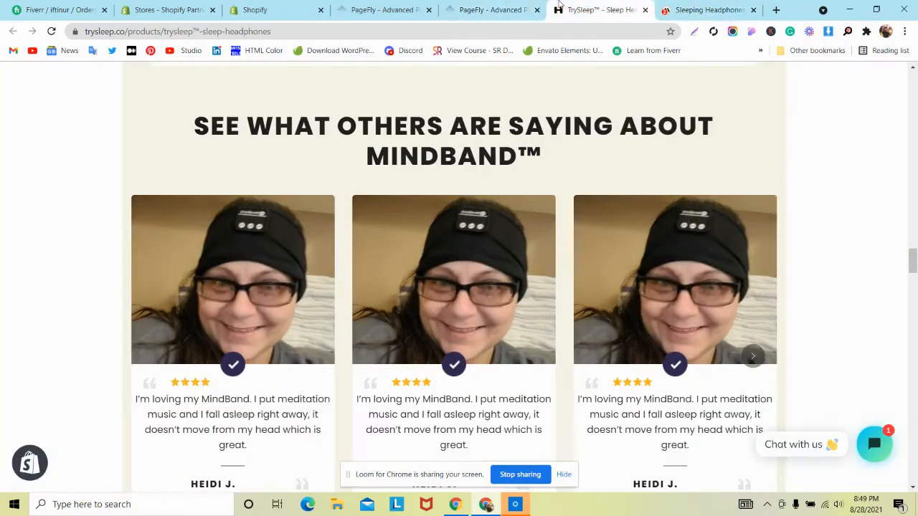
{"action": "left_click", "coordinate": [543, 8]}
{"action": "left_click", "coordinate": [446, 263]}
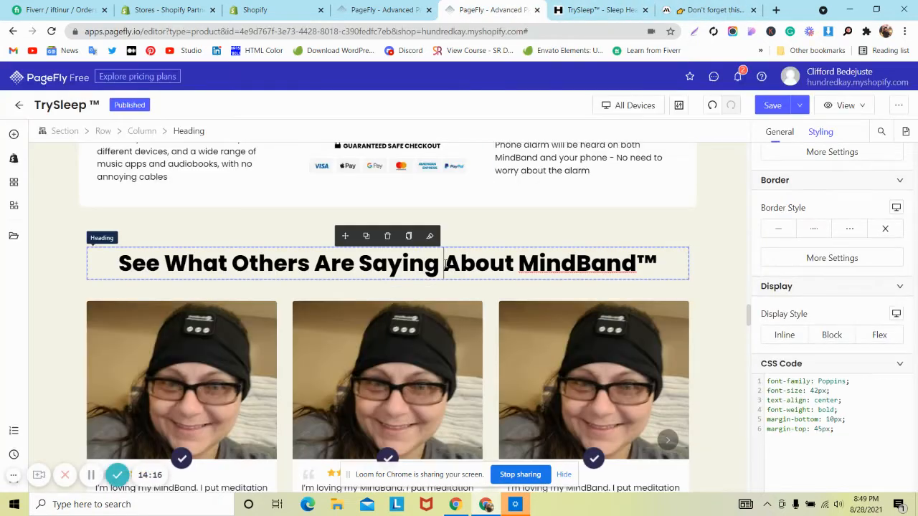
{"action": "left_click", "coordinate": [446, 263]}
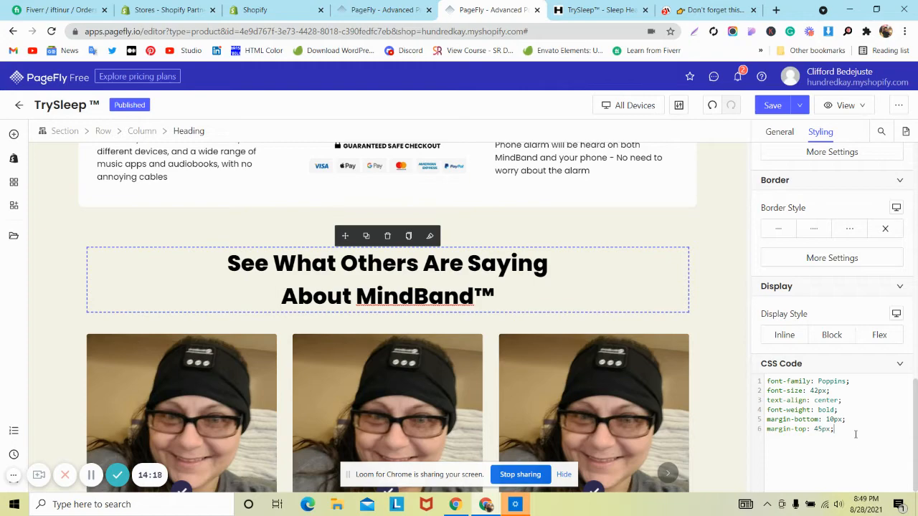
{"action": "key", "text": "super+v"}
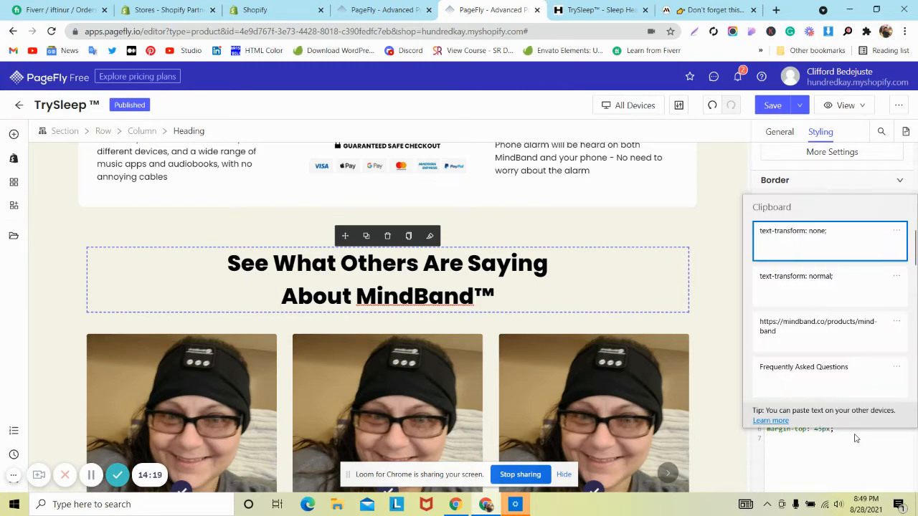
{"action": "left_click", "coordinate": [828, 254]}
Step: Compare the "MindBand works with every app" text on the live TrySleep page with mindband.co
{"action": "scroll", "coordinate": [144, 315], "scroll_direction": "up", "scroll_amount": 4}
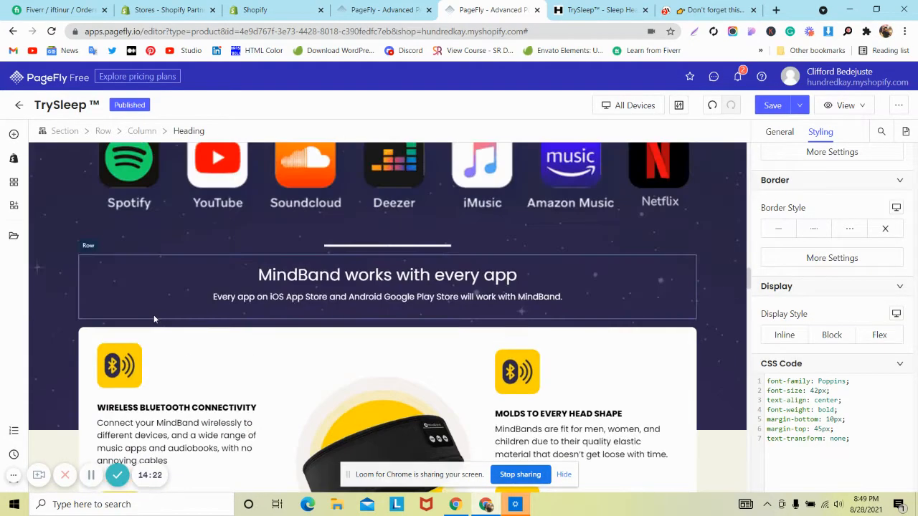
{"action": "scroll", "coordinate": [154, 316], "scroll_direction": "up", "scroll_amount": 4}
{"action": "scroll", "coordinate": [152, 316], "scroll_direction": "down", "scroll_amount": 4}
{"action": "scroll", "coordinate": [152, 316], "scroll_direction": "up", "scroll_amount": 2}
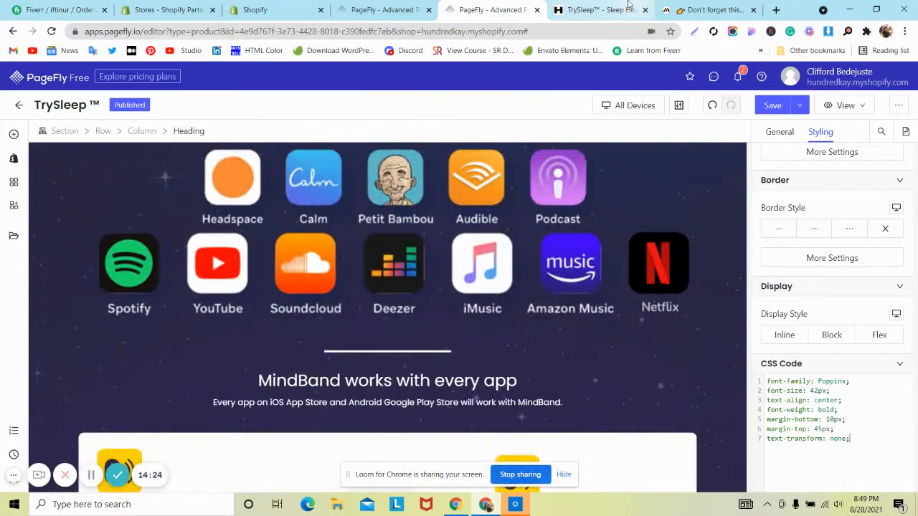
{"action": "left_click", "coordinate": [629, 5]}
{"action": "scroll", "coordinate": [556, 166], "scroll_direction": "up", "scroll_amount": 10}
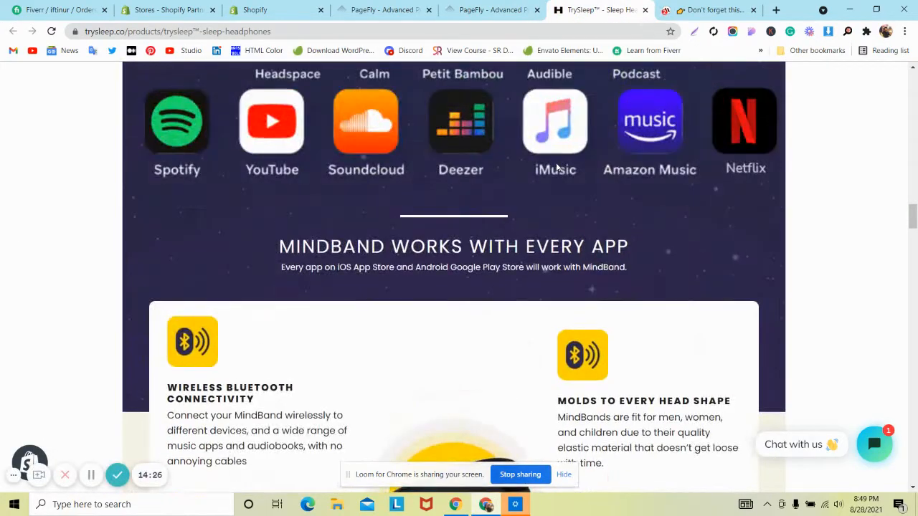
{"action": "left_click", "coordinate": [679, 5]}
{"action": "scroll", "coordinate": [430, 208], "scroll_direction": "up", "scroll_amount": 10}
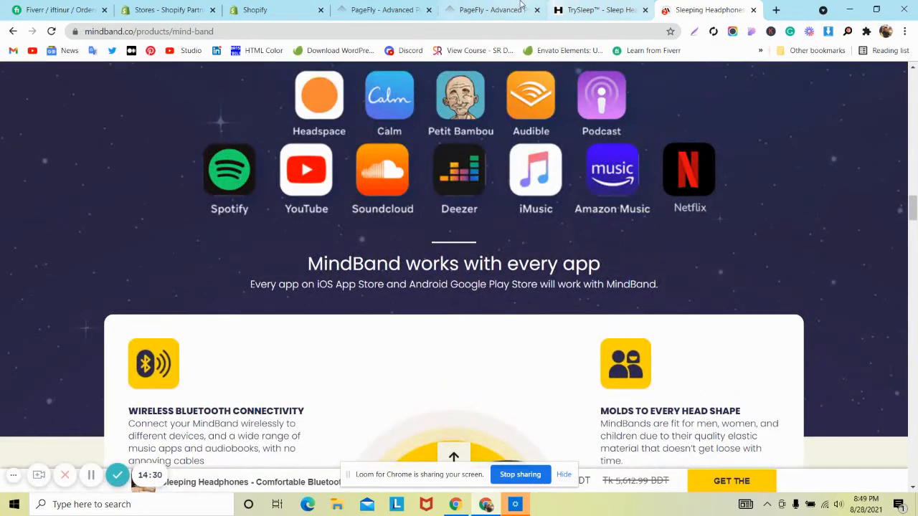
Step: In the PageFly editor, add text-transform: none; to the CSS of the "MindBand works with every app" column and the paragraph inside it
{"action": "left_click", "coordinate": [521, 6]}
{"action": "scroll", "coordinate": [370, 292], "scroll_direction": "down", "scroll_amount": 1}
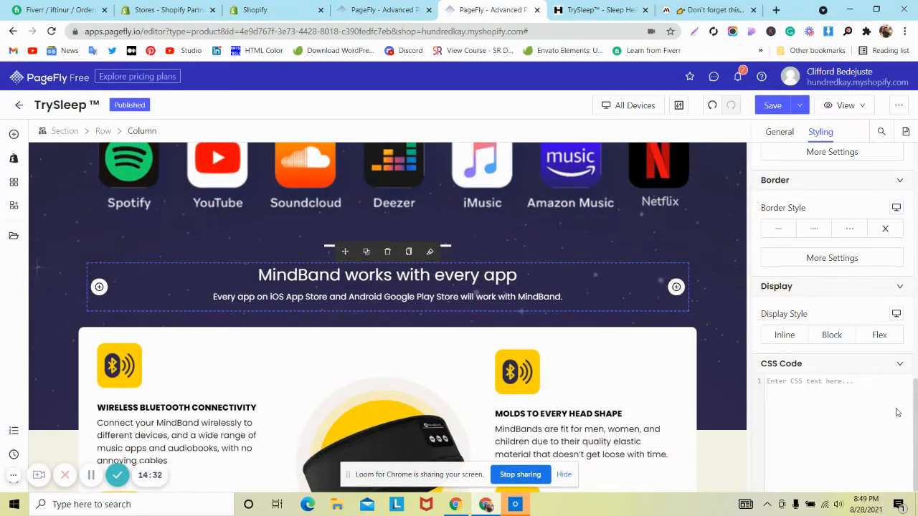
{"action": "left_click", "coordinate": [867, 393]}
{"action": "key", "text": "super+v"}
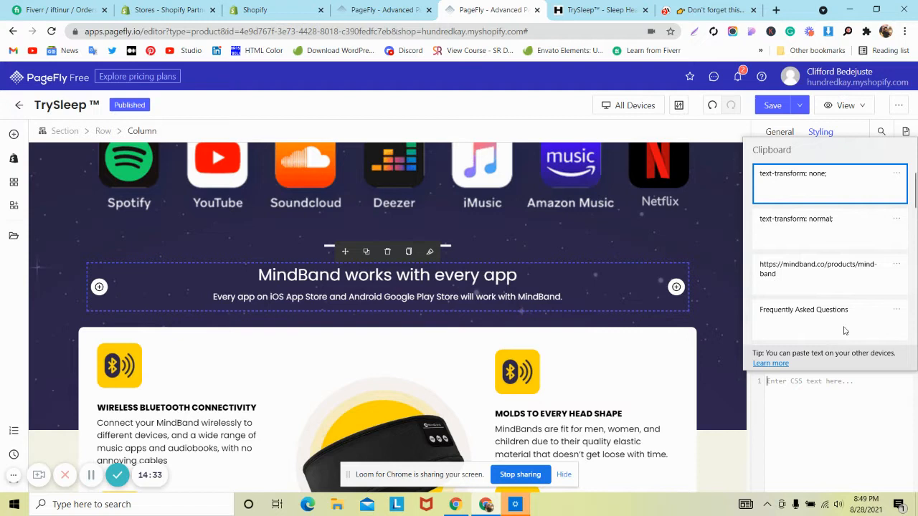
{"action": "left_click", "coordinate": [806, 175]}
{"action": "left_click", "coordinate": [485, 297]}
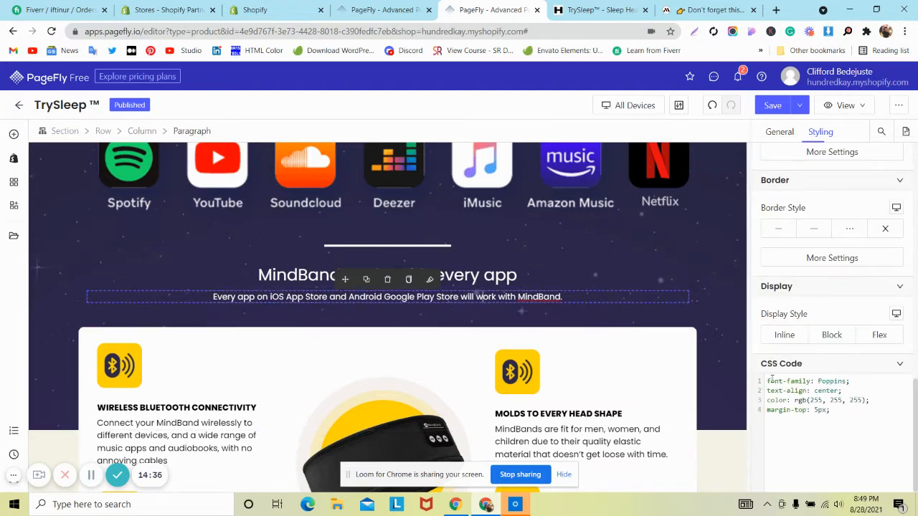
{"action": "key", "text": "super+v"}
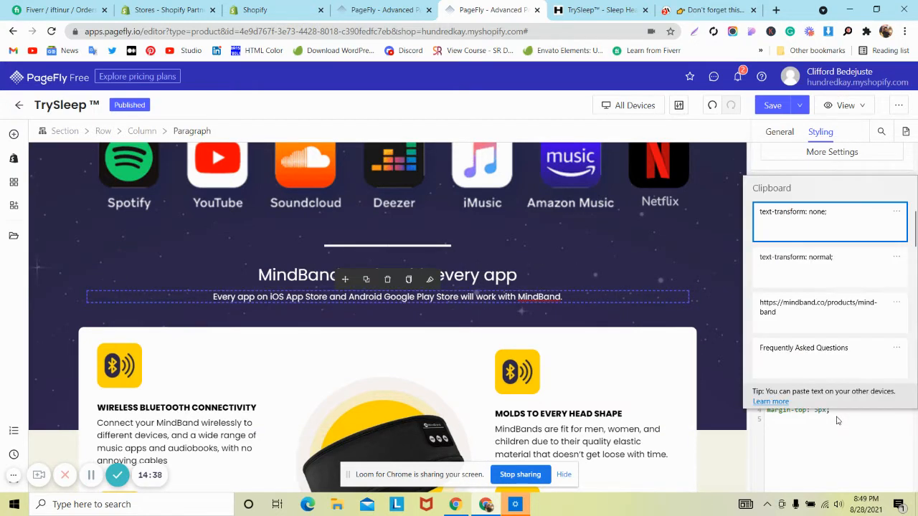
{"action": "left_click", "coordinate": [816, 225]}
Step: Check the CSS of the "Can be used with most popular apps out there" heading, and save and publish the page
{"action": "scroll", "coordinate": [342, 326], "scroll_direction": "up", "scroll_amount": 2}
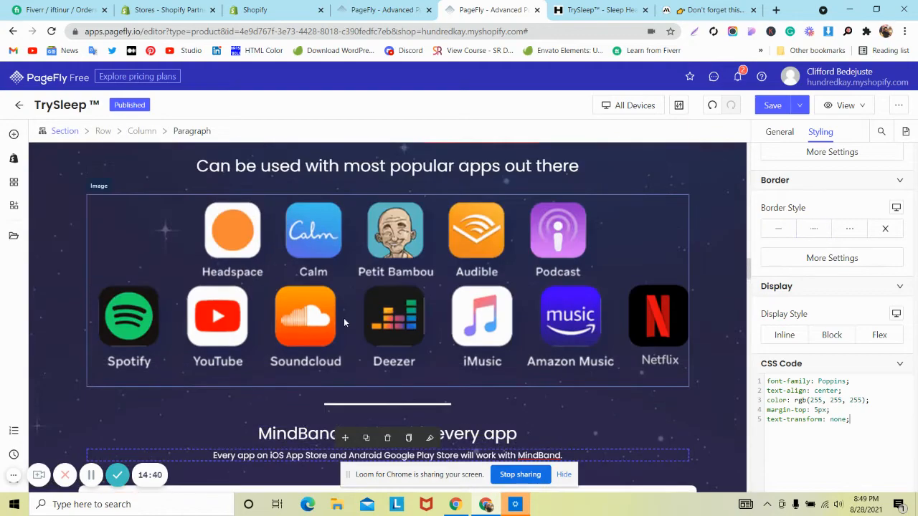
{"action": "scroll", "coordinate": [336, 275], "scroll_direction": "up", "scroll_amount": 1}
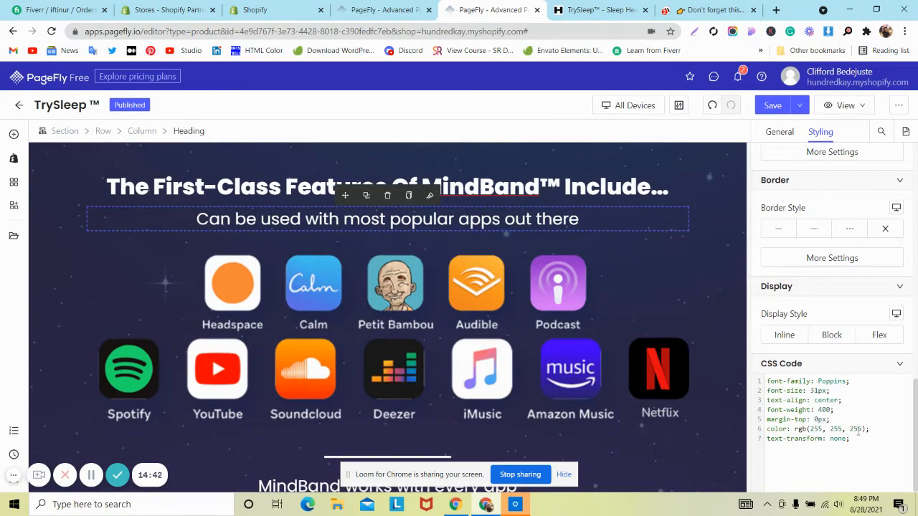
{"action": "scroll", "coordinate": [534, 253], "scroll_direction": "up", "scroll_amount": 5}
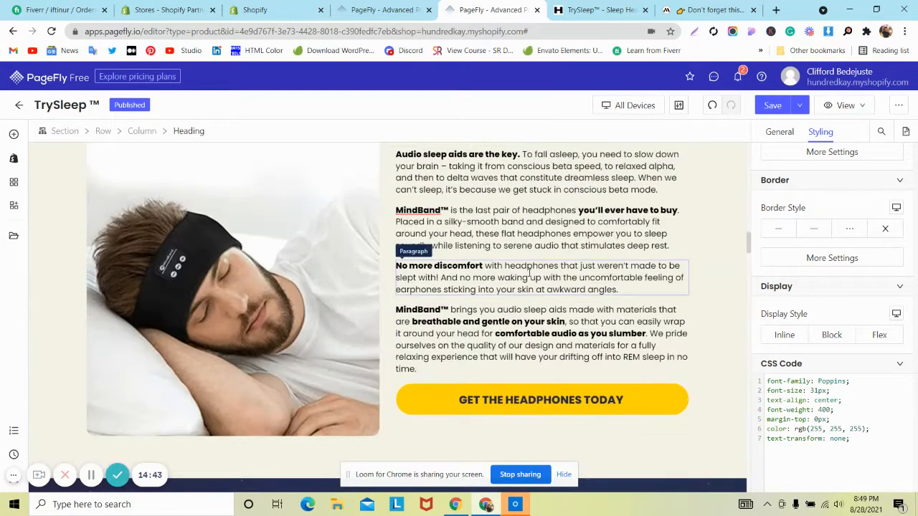
{"action": "left_click", "coordinate": [782, 129]}
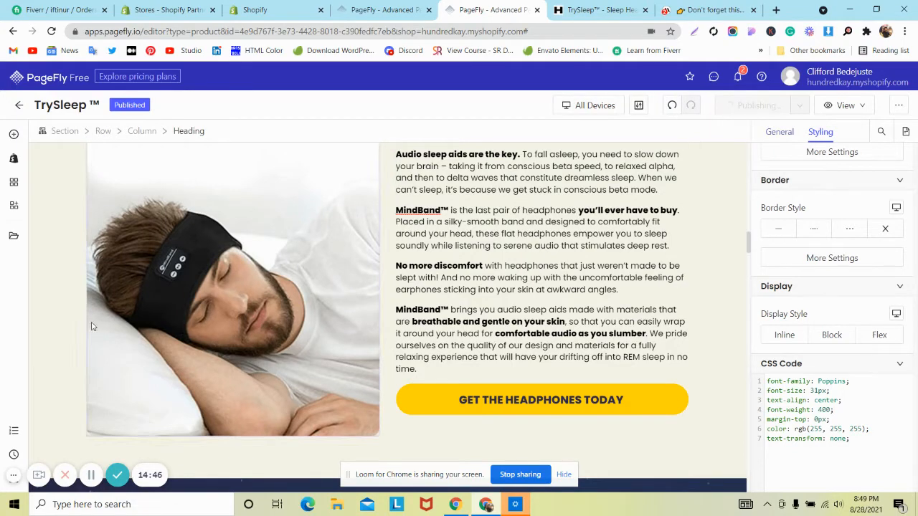
Step: Review the page sections from "Start Sleeping Soundly" down to the 30 DAY TRIAL questions, and open the published live page
{"action": "scroll", "coordinate": [272, 353], "scroll_direction": "up", "scroll_amount": 5}
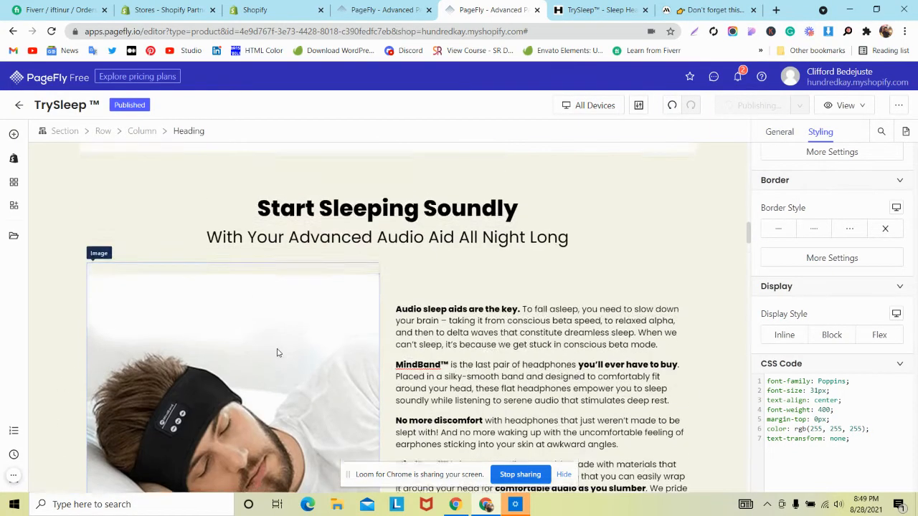
{"action": "scroll", "coordinate": [277, 352], "scroll_direction": "down", "scroll_amount": 7}
{"action": "scroll", "coordinate": [278, 352], "scroll_direction": "down", "scroll_amount": 1}
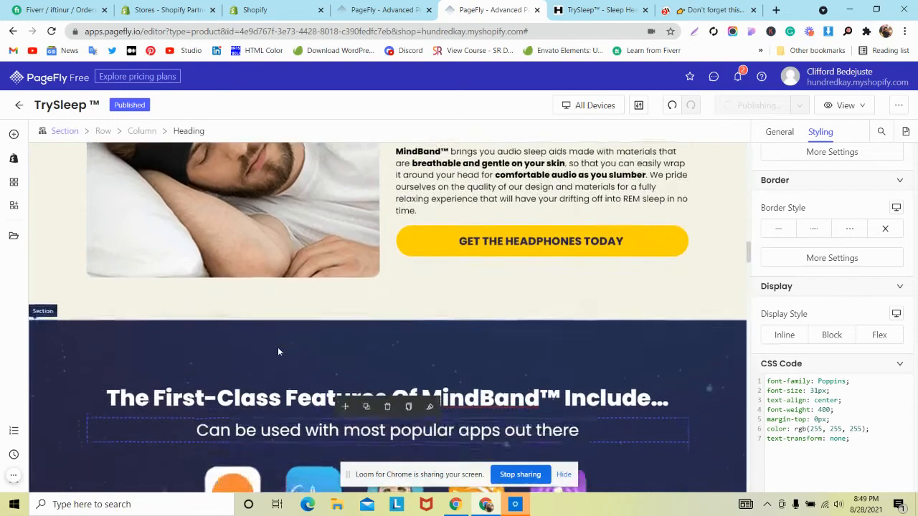
{"action": "scroll", "coordinate": [279, 352], "scroll_direction": "up", "scroll_amount": 4}
{"action": "scroll", "coordinate": [278, 352], "scroll_direction": "down", "scroll_amount": 3}
{"action": "scroll", "coordinate": [278, 351], "scroll_direction": "down", "scroll_amount": 10}
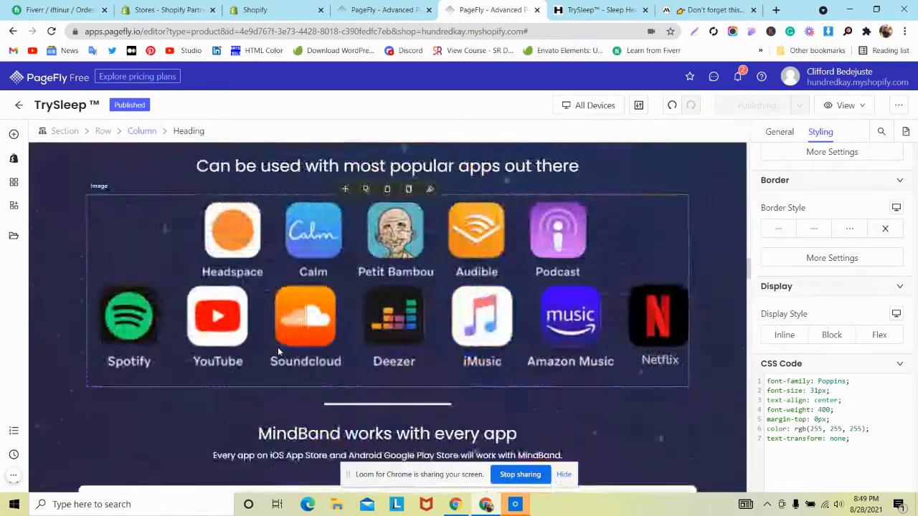
{"action": "scroll", "coordinate": [277, 356], "scroll_direction": "down", "scroll_amount": 6}
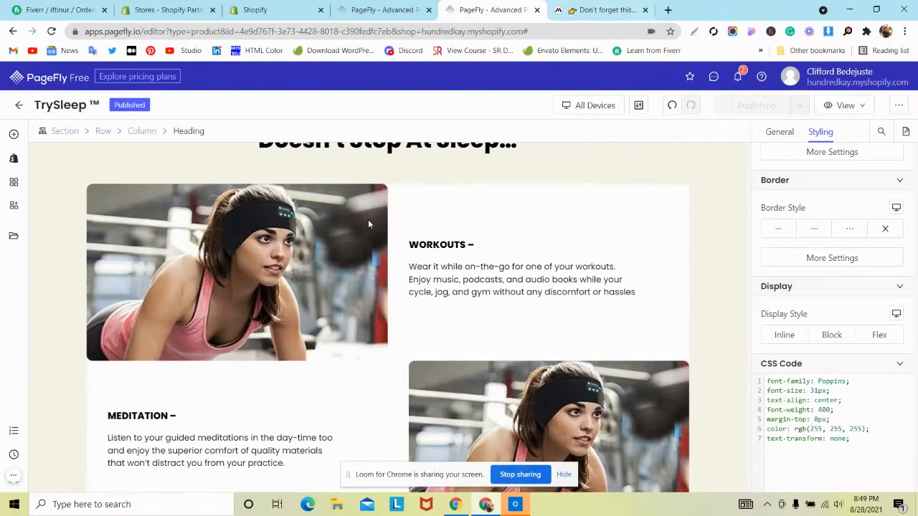
{"action": "scroll", "coordinate": [369, 224], "scroll_direction": "down", "scroll_amount": 15}
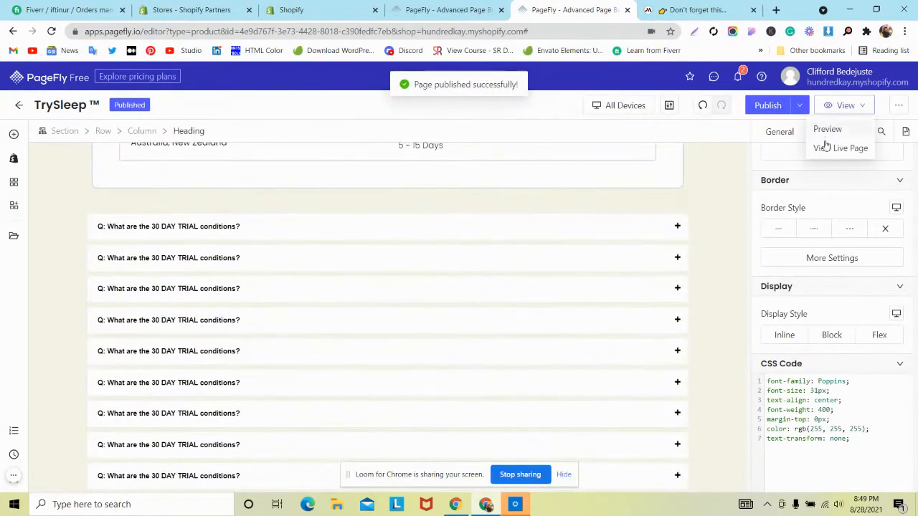
{"action": "left_click", "coordinate": [825, 149]}
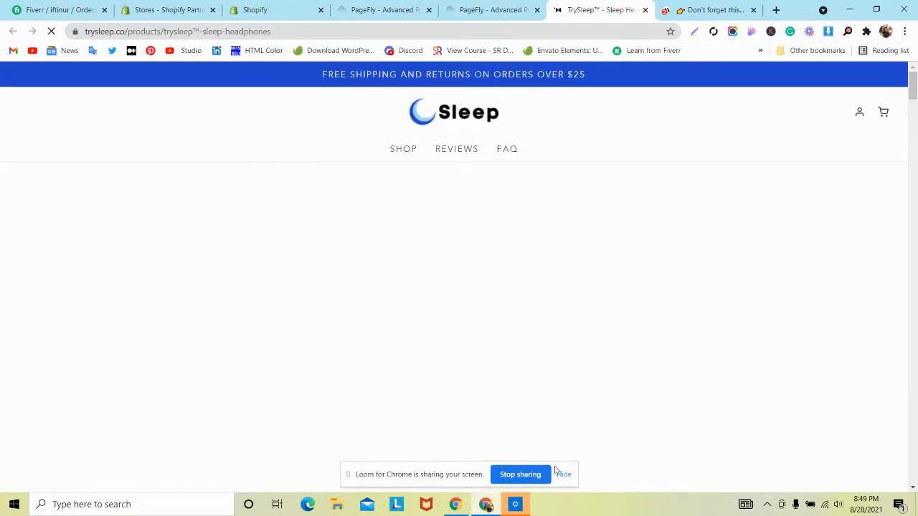
Step: Review the live TrySleep product page from the hero section down to the app compatibility section
{"action": "left_click", "coordinate": [561, 474]}
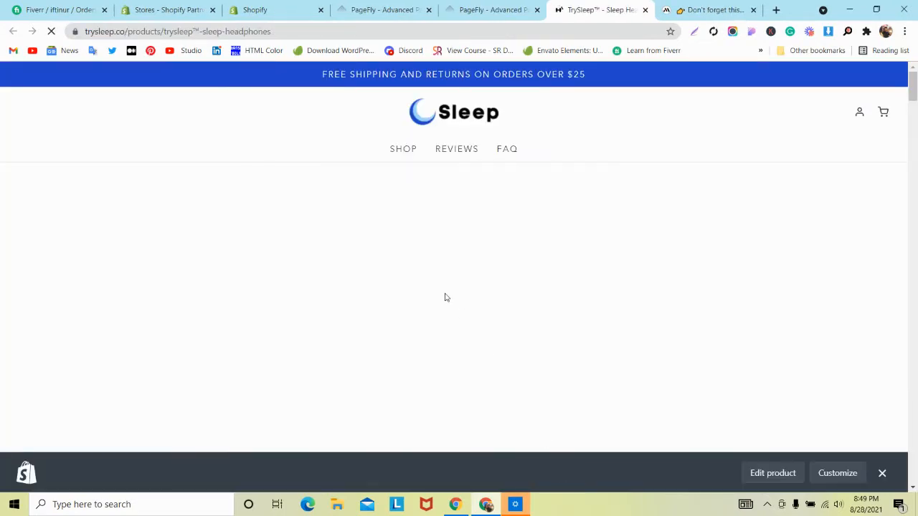
{"action": "scroll", "coordinate": [445, 297], "scroll_direction": "down", "scroll_amount": 10}
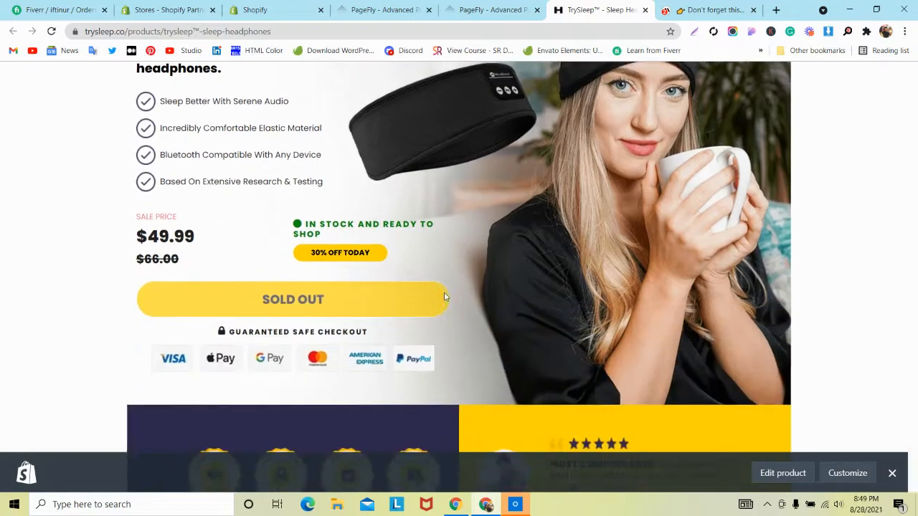
{"action": "scroll", "coordinate": [444, 292], "scroll_direction": "down", "scroll_amount": 15}
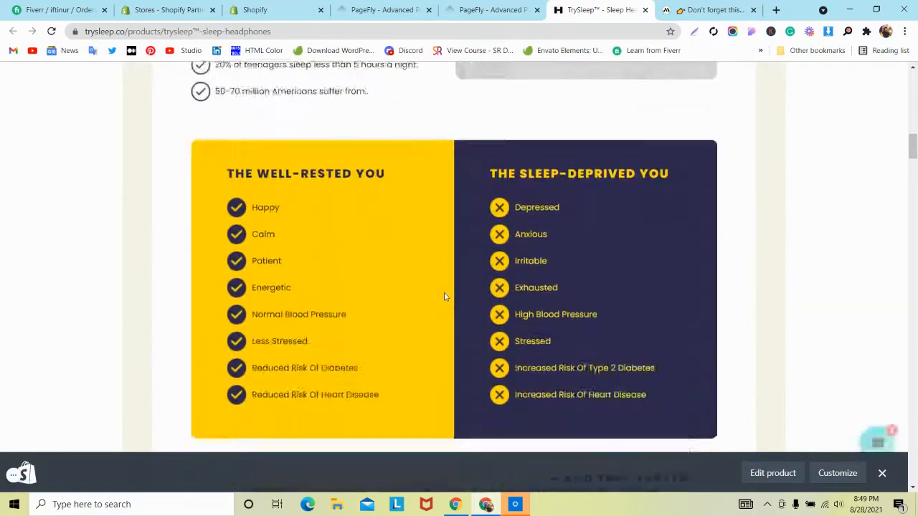
{"action": "scroll", "coordinate": [444, 296], "scroll_direction": "down", "scroll_amount": 15}
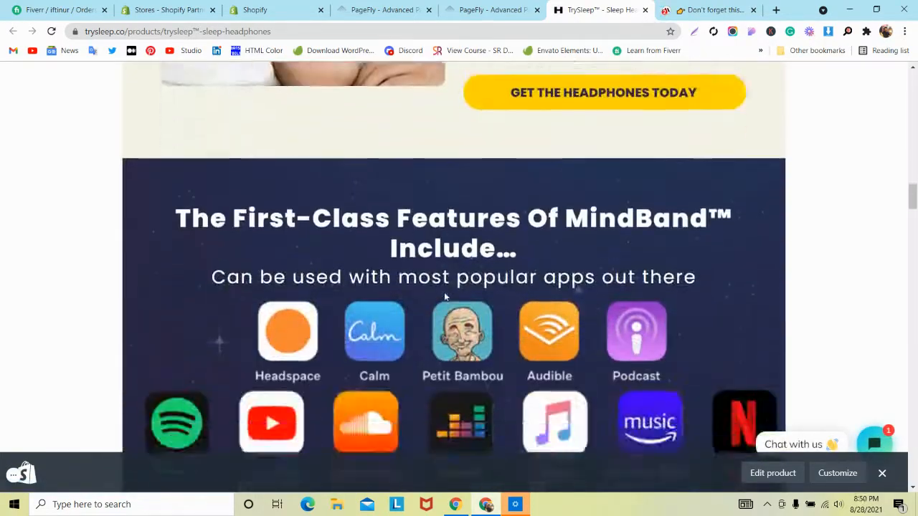
{"action": "scroll", "coordinate": [444, 296], "scroll_direction": "down", "scroll_amount": 2}
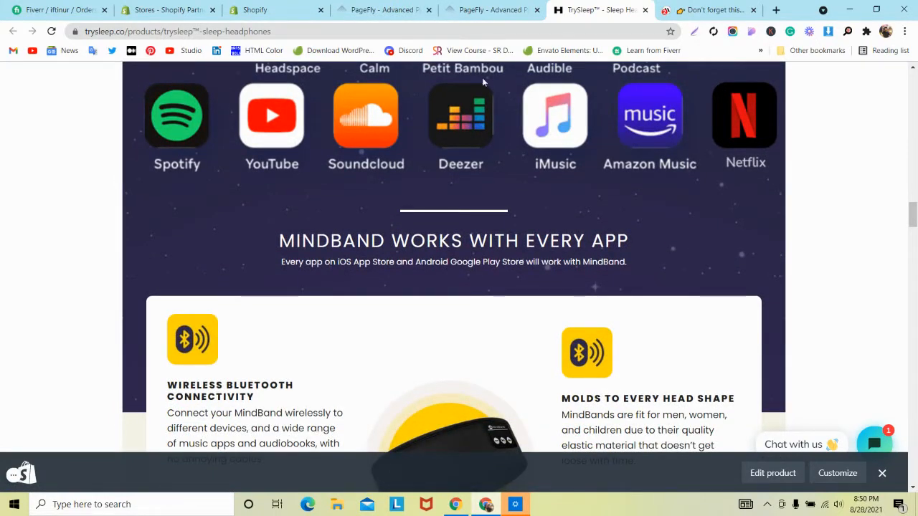
Step: In the PageFly editor, add "text-transform: none;" to the CSS of the "MindBand works with every app" heading and publish the page
{"action": "left_click", "coordinate": [492, 10]}
{"action": "scroll", "coordinate": [359, 215], "scroll_direction": "up", "scroll_amount": 5}
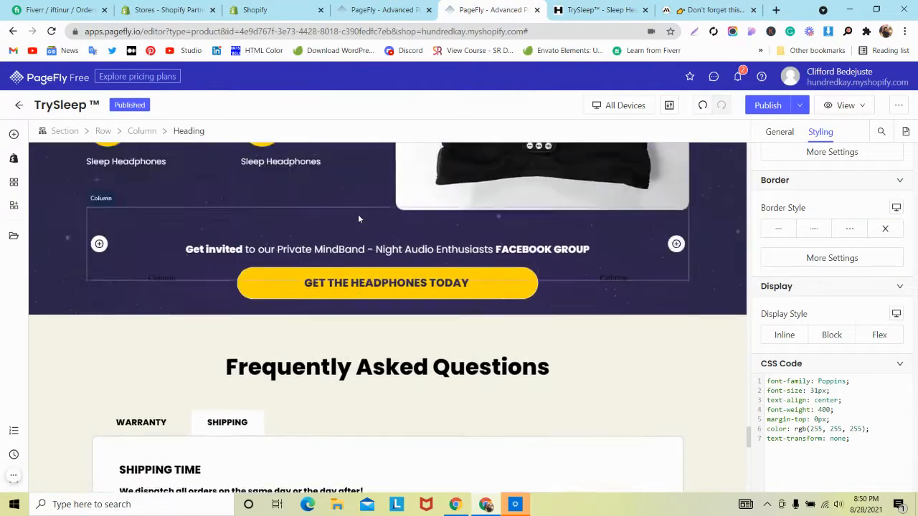
{"action": "scroll", "coordinate": [359, 219], "scroll_direction": "up", "scroll_amount": 10}
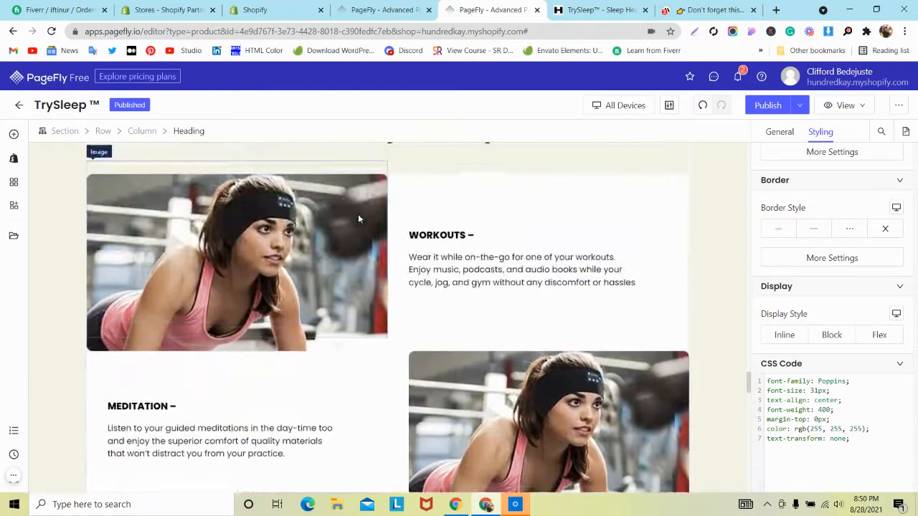
{"action": "scroll", "coordinate": [358, 215], "scroll_direction": "up", "scroll_amount": 10}
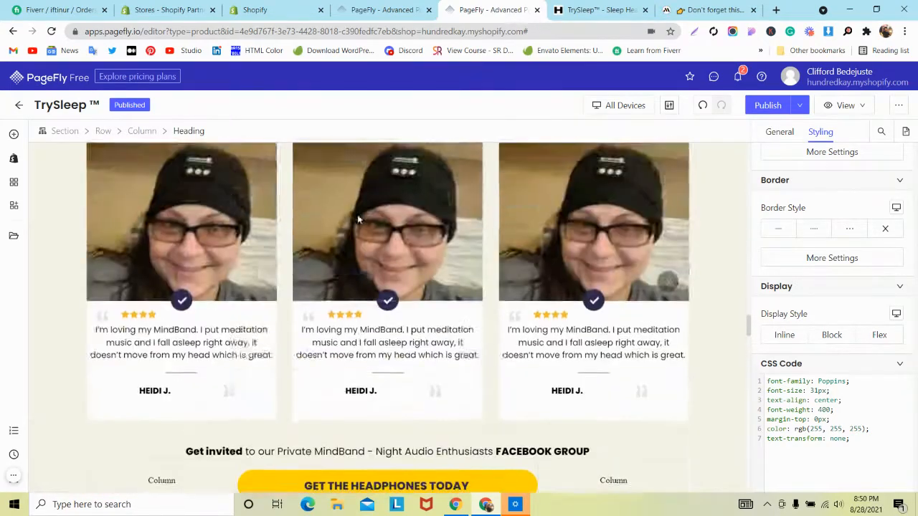
{"action": "scroll", "coordinate": [358, 219], "scroll_direction": "up", "scroll_amount": 10}
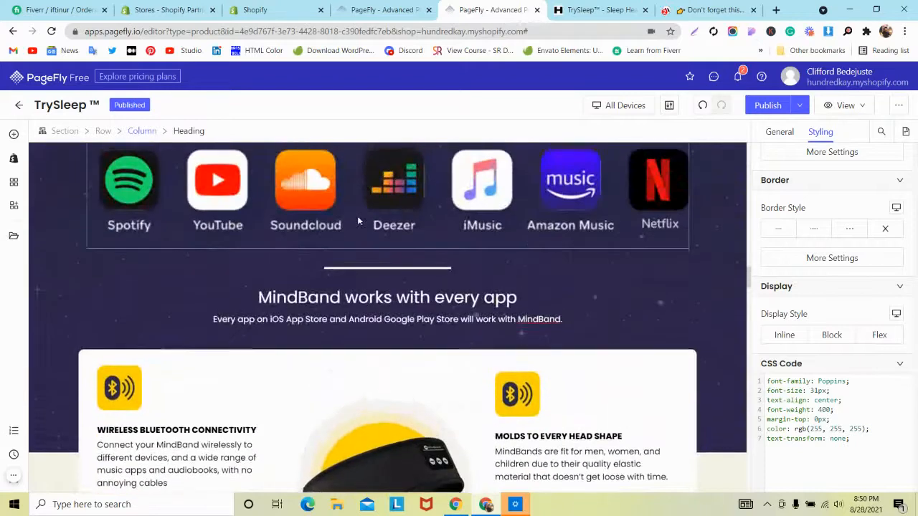
{"action": "scroll", "coordinate": [357, 218], "scroll_direction": "down", "scroll_amount": 2}
{"action": "left_click", "coordinate": [371, 237]}
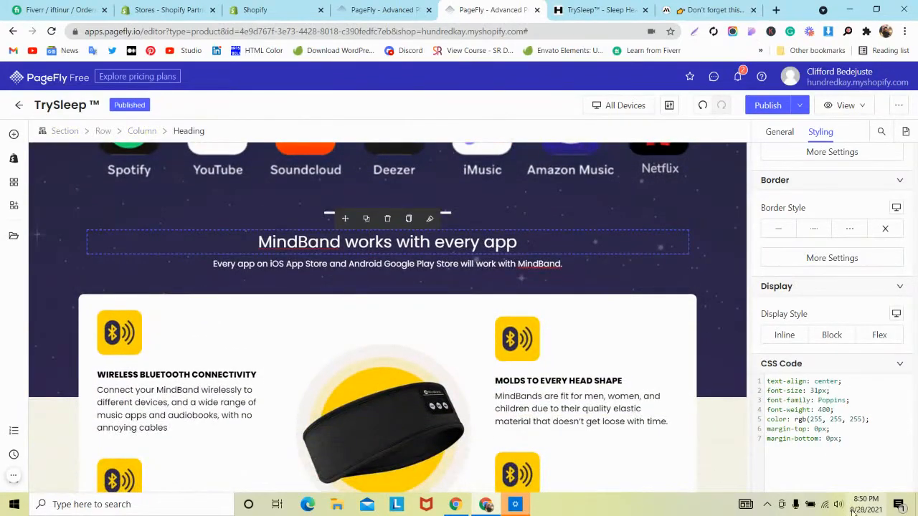
{"action": "key", "text": "super+v"}
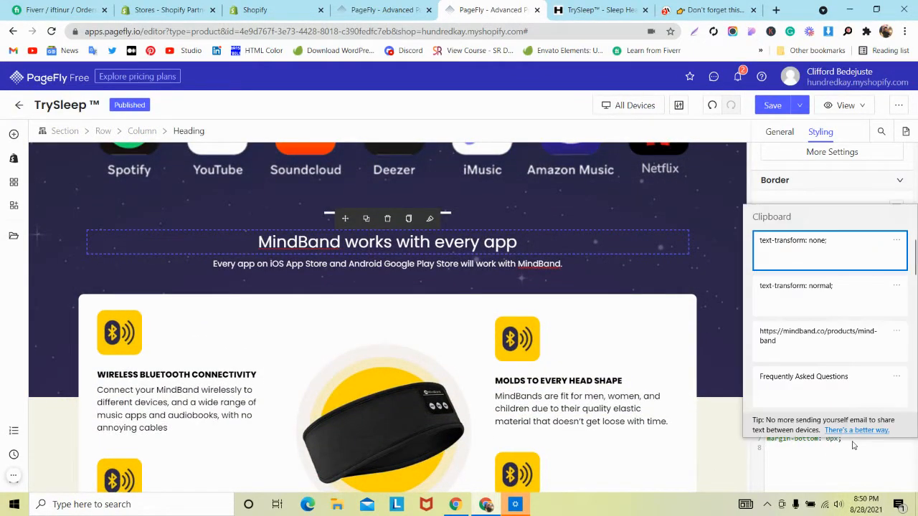
{"action": "left_click", "coordinate": [808, 261]}
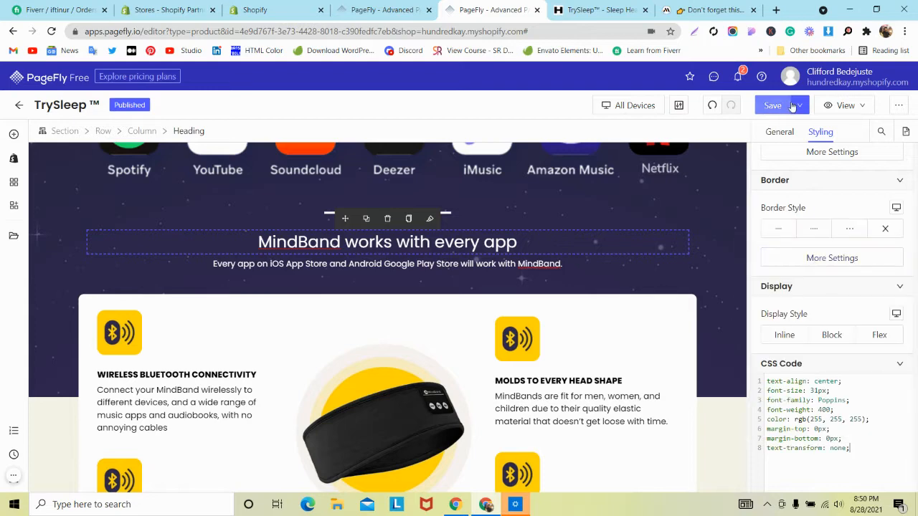
{"action": "left_click", "coordinate": [774, 129]}
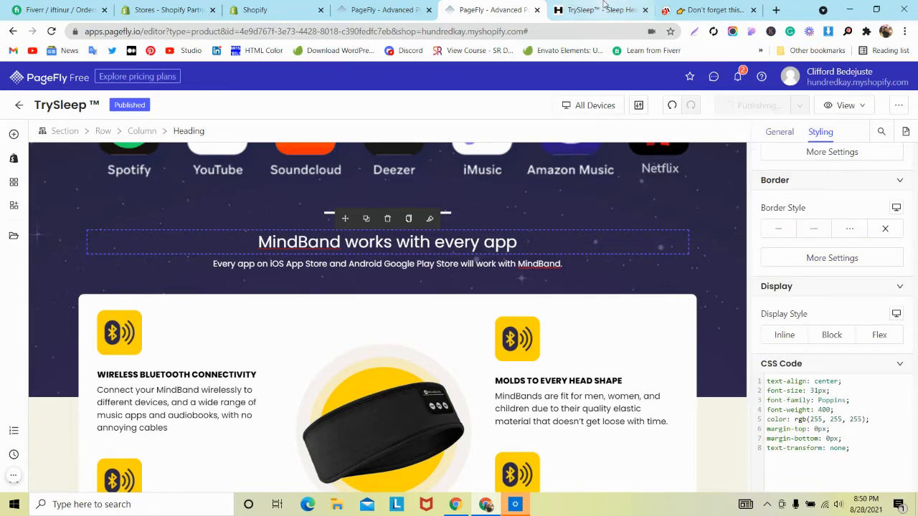
Step: On the live product page, check the sections from the features down to the FAQ, advancing the testimonial carousel once
{"action": "left_click", "coordinate": [596, 9]}
{"action": "scroll", "coordinate": [421, 193], "scroll_direction": "down", "scroll_amount": 5}
{"action": "scroll", "coordinate": [421, 194], "scroll_direction": "down", "scroll_amount": 1}
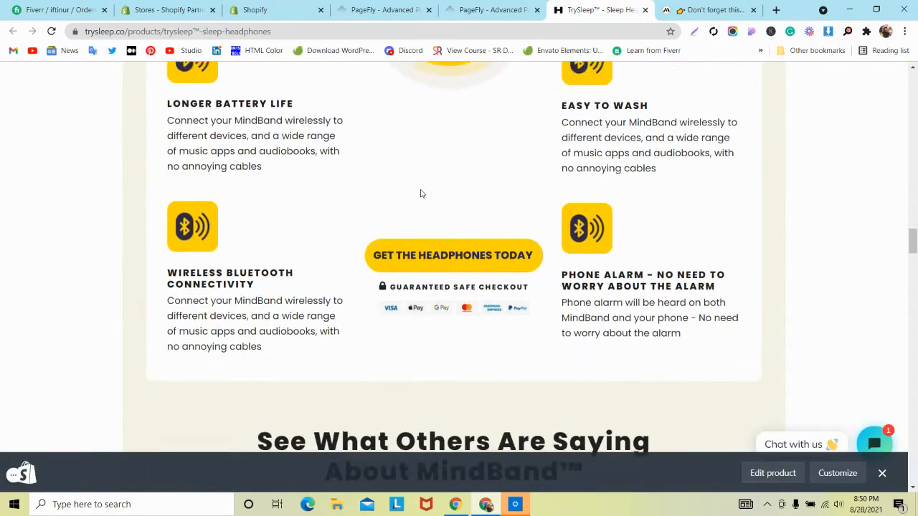
{"action": "scroll", "coordinate": [421, 194], "scroll_direction": "up", "scroll_amount": 1}
{"action": "scroll", "coordinate": [421, 193], "scroll_direction": "down", "scroll_amount": 5}
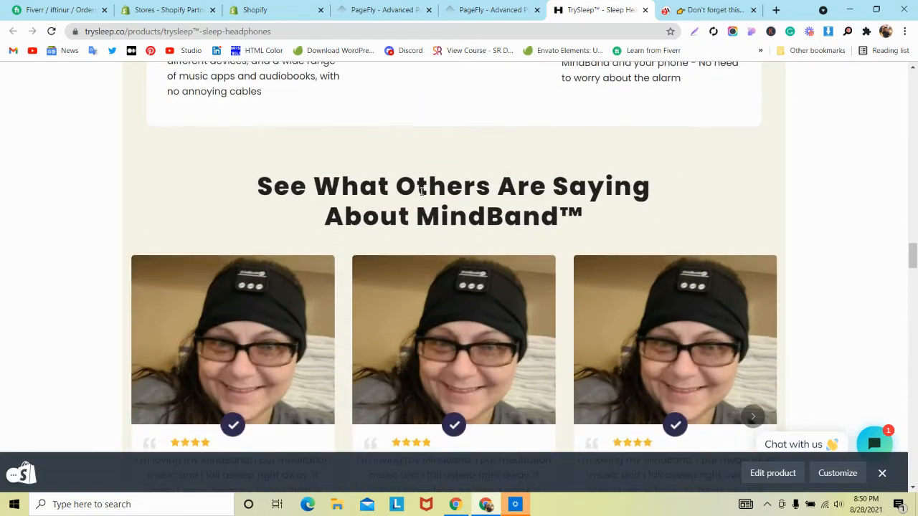
{"action": "scroll", "coordinate": [421, 190], "scroll_direction": "down", "scroll_amount": 3}
{"action": "left_click", "coordinate": [755, 180]}
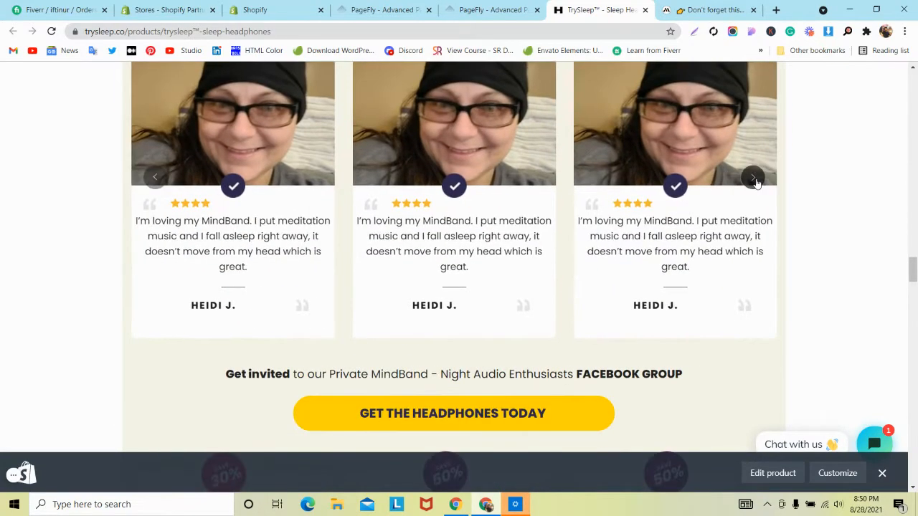
{"action": "scroll", "coordinate": [231, 207], "scroll_direction": "down", "scroll_amount": 6}
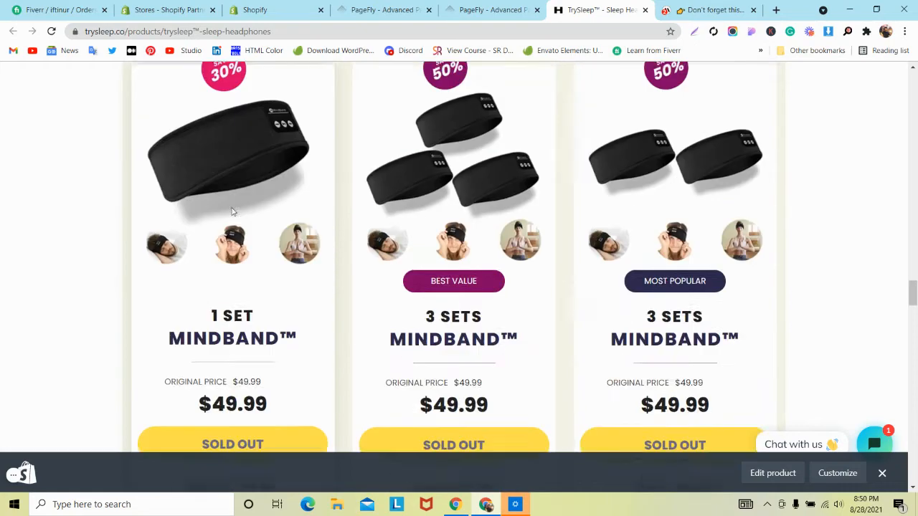
{"action": "scroll", "coordinate": [232, 216], "scroll_direction": "down", "scroll_amount": 10}
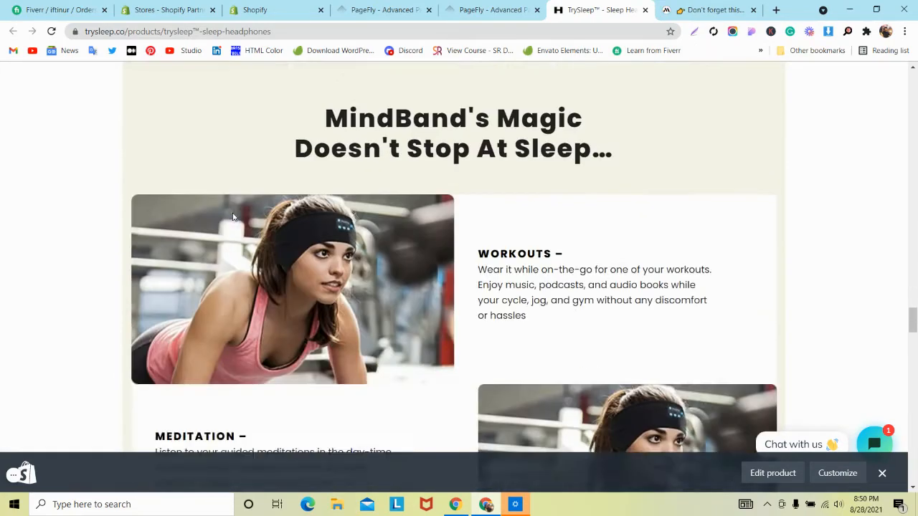
{"action": "scroll", "coordinate": [232, 216], "scroll_direction": "down", "scroll_amount": 12}
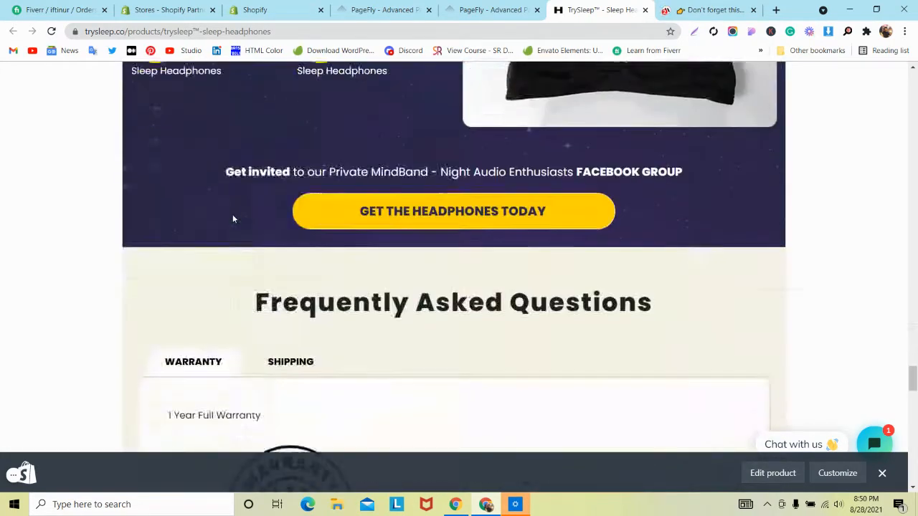
{"action": "scroll", "coordinate": [232, 224], "scroll_direction": "down", "scroll_amount": 5}
Step: Check the Shipping content of the Frequently Asked Questions section, then return to its Warranty content
{"action": "scroll", "coordinate": [232, 221], "scroll_direction": "up", "scroll_amount": 6}
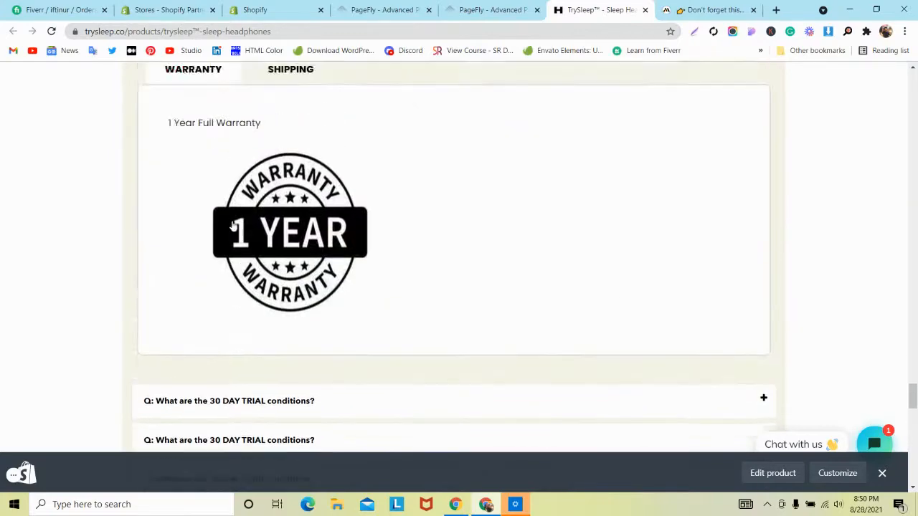
{"action": "scroll", "coordinate": [245, 215], "scroll_direction": "up", "scroll_amount": 1}
{"action": "left_click", "coordinate": [277, 300]}
{"action": "scroll", "coordinate": [265, 289], "scroll_direction": "down", "scroll_amount": 3}
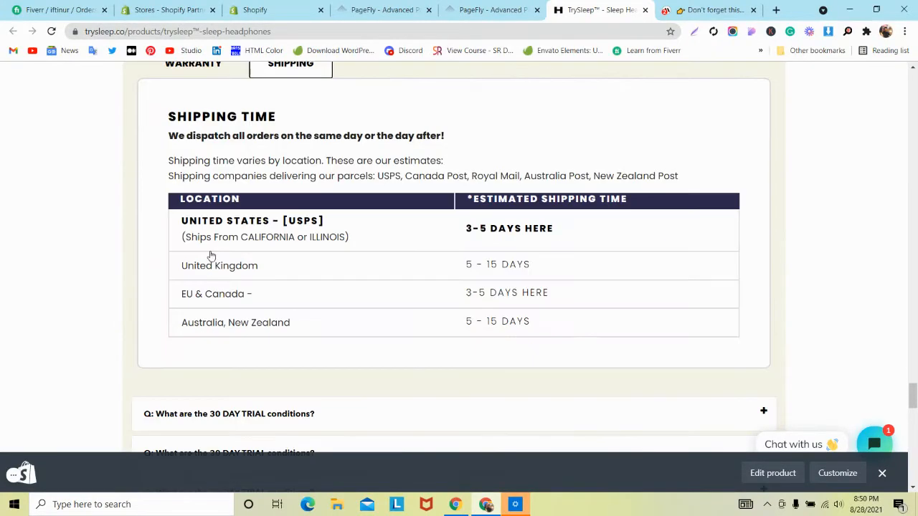
{"action": "scroll", "coordinate": [211, 253], "scroll_direction": "up", "scroll_amount": 3}
{"action": "left_click", "coordinate": [212, 246]}
{"action": "scroll", "coordinate": [212, 245], "scroll_direction": "down", "scroll_amount": 2}
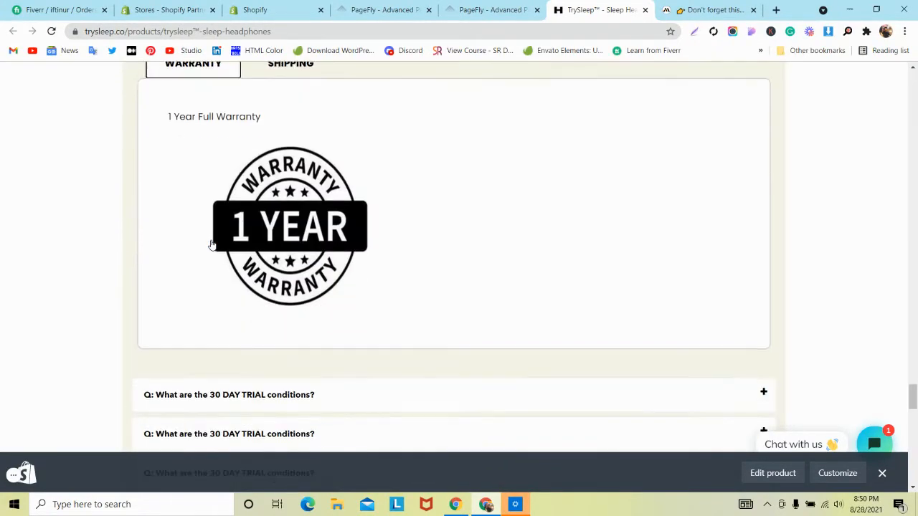
{"action": "scroll", "coordinate": [211, 242], "scroll_direction": "up", "scroll_amount": 2}
{"action": "scroll", "coordinate": [211, 244], "scroll_direction": "down", "scroll_amount": 4}
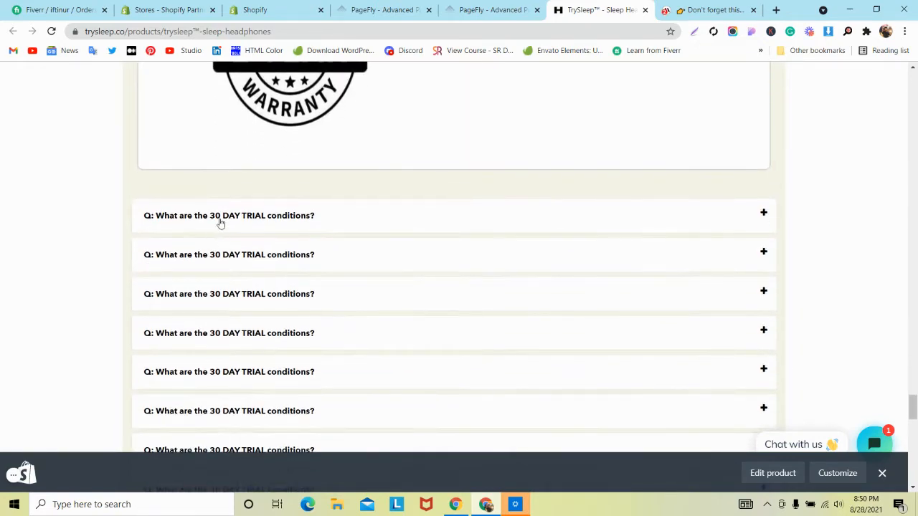
Step: Test the FAQ accordion by expanding and collapsing several "What are the 30 DAY TRIAL conditions?" questions
{"action": "left_click", "coordinate": [220, 219]}
{"action": "left_click", "coordinate": [226, 273]}
{"action": "scroll", "coordinate": [232, 270], "scroll_direction": "down", "scroll_amount": 2}
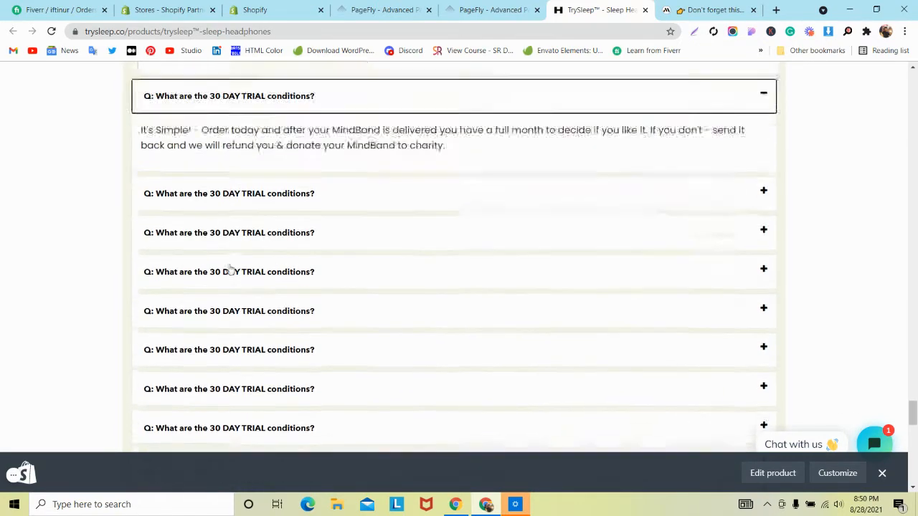
{"action": "scroll", "coordinate": [292, 167], "scroll_direction": "up", "scroll_amount": 1}
{"action": "scroll", "coordinate": [292, 166], "scroll_direction": "up", "scroll_amount": 1}
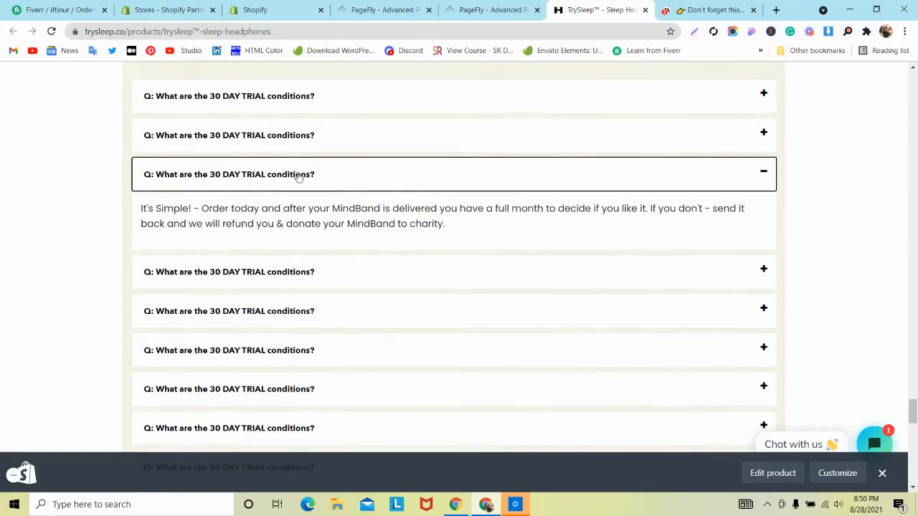
{"action": "left_click", "coordinate": [637, 178]}
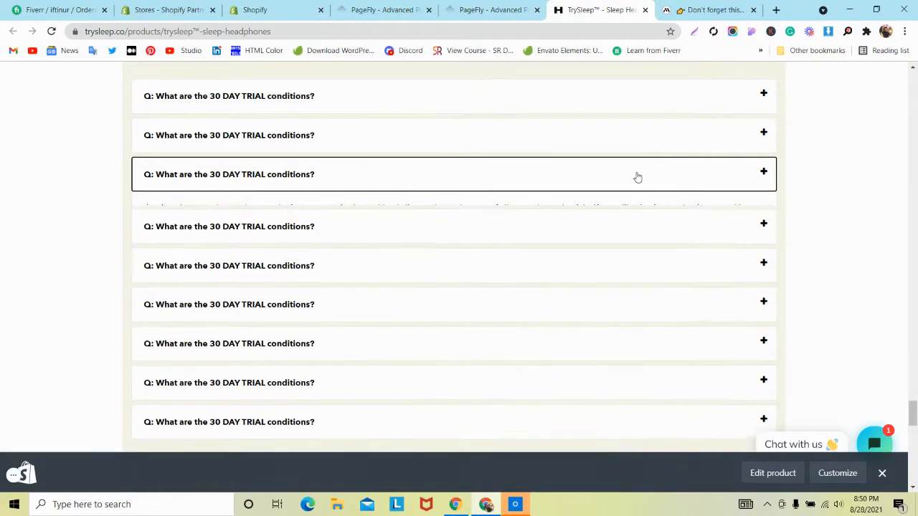
{"action": "left_click", "coordinate": [495, 181]}
{"action": "left_click", "coordinate": [699, 132]}
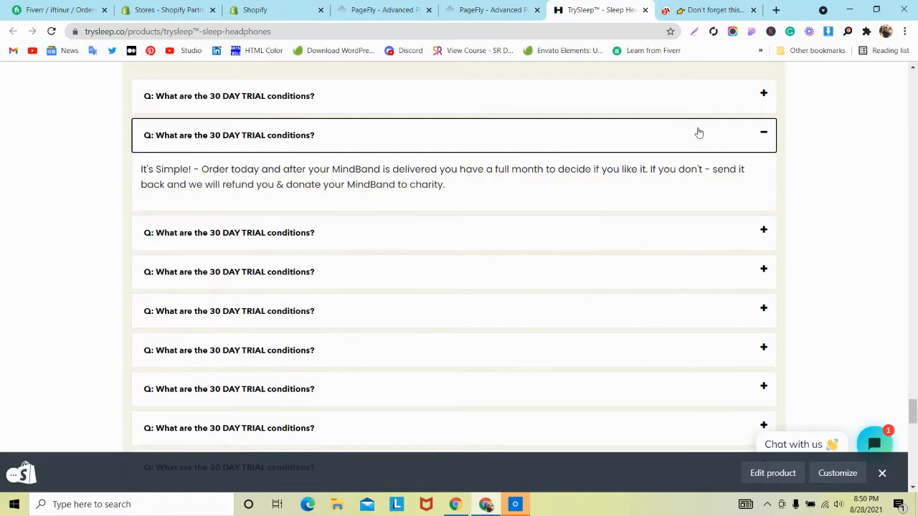
{"action": "left_click", "coordinate": [696, 132]}
{"action": "scroll", "coordinate": [419, 201], "scroll_direction": "down", "scroll_amount": 3}
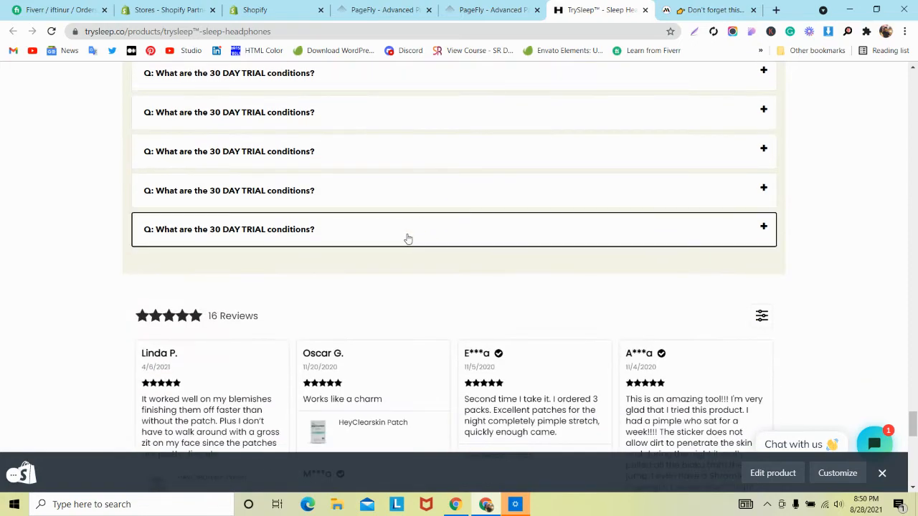
{"action": "left_click", "coordinate": [407, 238]}
{"action": "left_click", "coordinate": [407, 238]}
Step: Look through the customer reviews below the FAQ on the product page
{"action": "scroll", "coordinate": [407, 238], "scroll_direction": "down", "scroll_amount": 3}
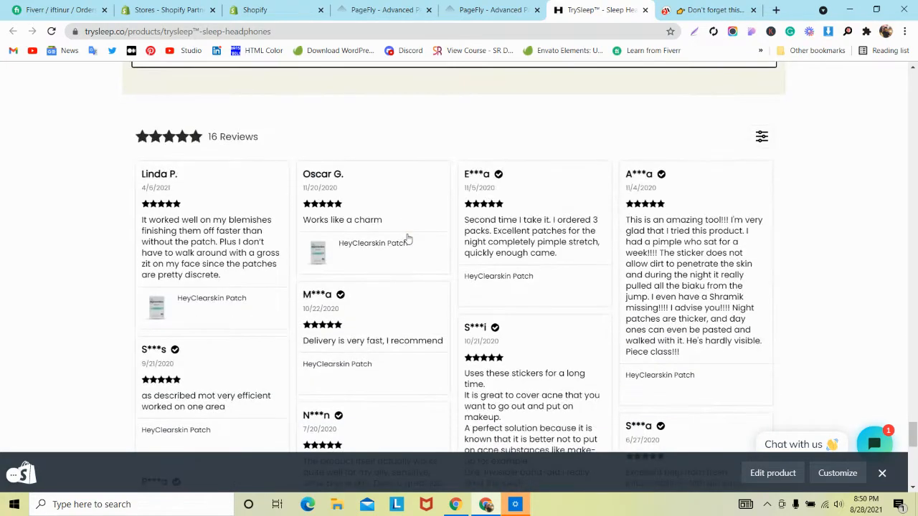
{"action": "scroll", "coordinate": [408, 238], "scroll_direction": "down", "scroll_amount": 6}
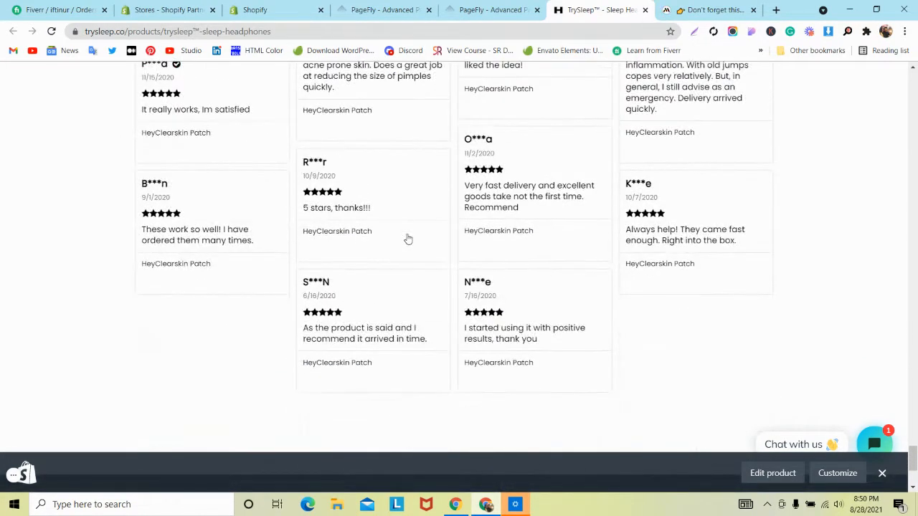
{"action": "scroll", "coordinate": [407, 239], "scroll_direction": "up", "scroll_amount": 7}
{"action": "scroll", "coordinate": [407, 238], "scroll_direction": "down", "scroll_amount": 3}
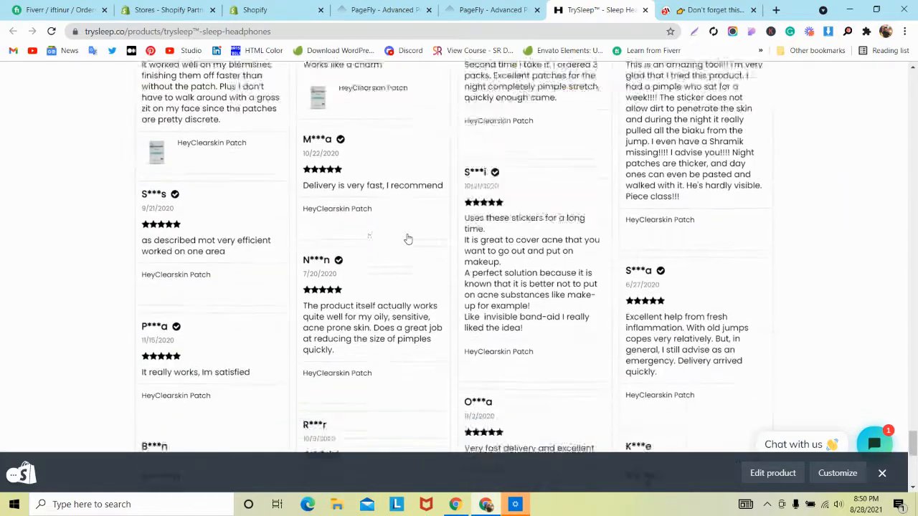
{"action": "scroll", "coordinate": [407, 238], "scroll_direction": "down", "scroll_amount": 3}
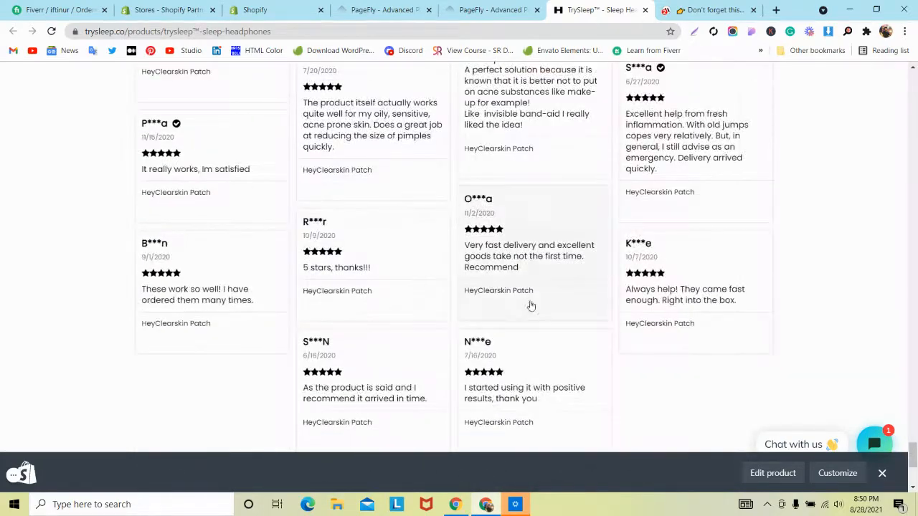
Step: Dismiss the Shopify admin bar and return to the hero section of the product page
{"action": "left_click", "coordinate": [882, 474]}
{"action": "scroll", "coordinate": [571, 280], "scroll_direction": "up", "scroll_amount": 12}
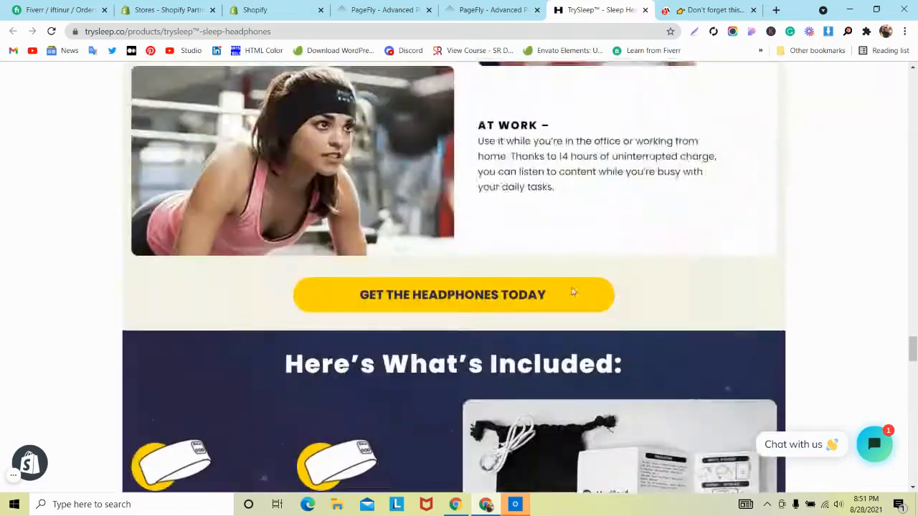
{"action": "scroll", "coordinate": [572, 292], "scroll_direction": "up", "scroll_amount": 15}
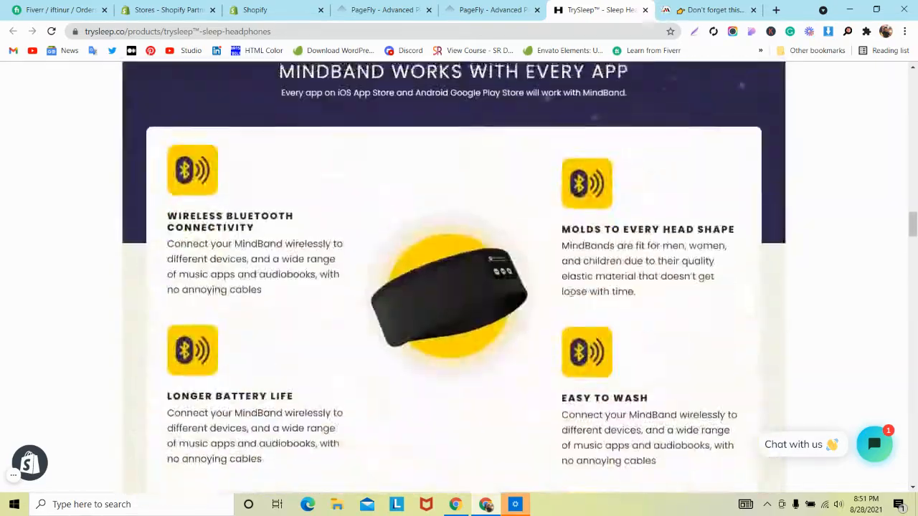
{"action": "scroll", "coordinate": [568, 302], "scroll_direction": "up", "scroll_amount": 15}
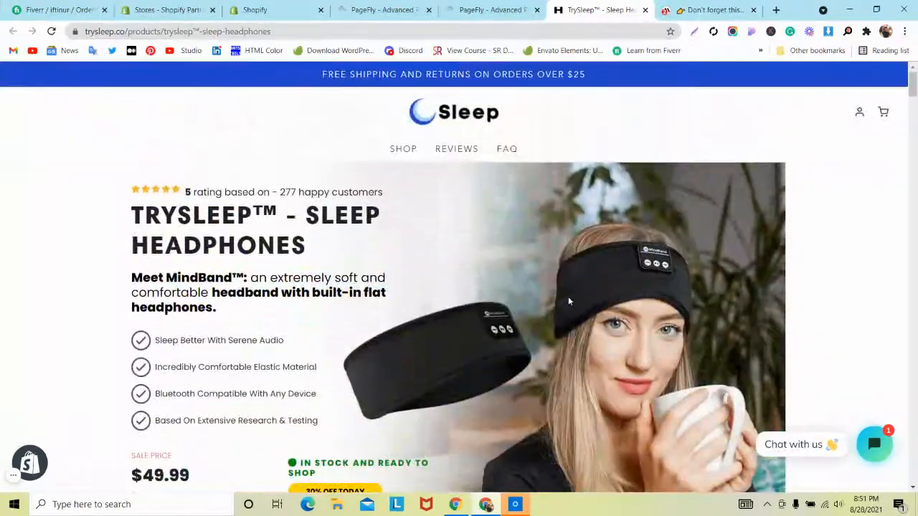
Step: Inspect the live TrySleep page with developer tools docked to the right and preview it as an iPhone 6/7/8
{"action": "scroll", "coordinate": [568, 300], "scroll_direction": "down", "scroll_amount": 20}
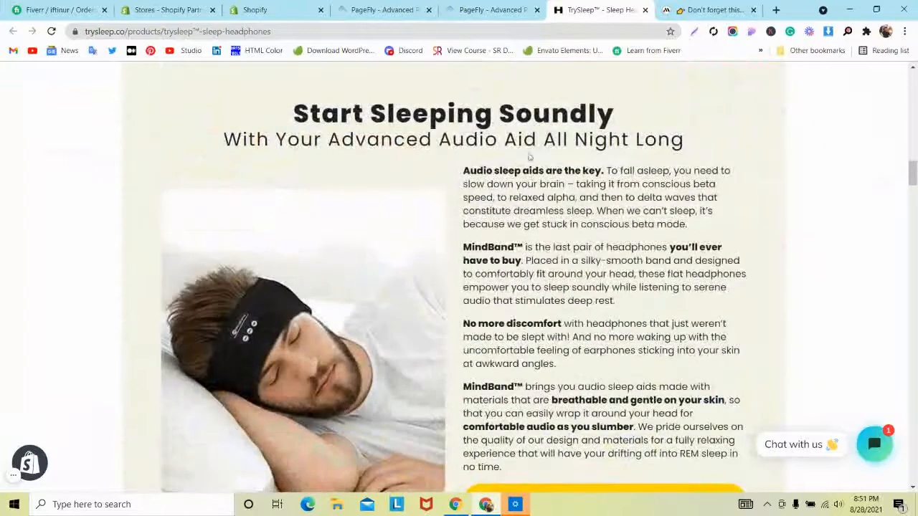
{"action": "right_click", "coordinate": [529, 156]}
{"action": "left_click", "coordinate": [585, 344]}
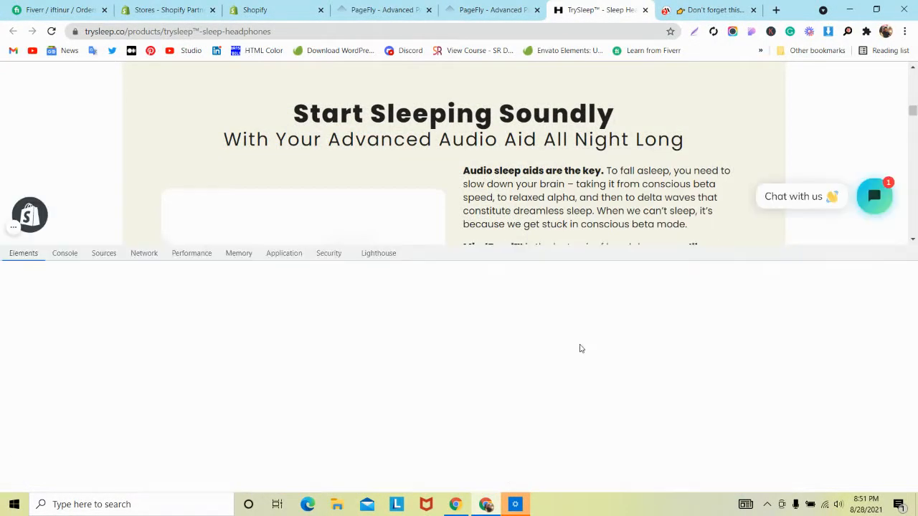
{"action": "left_click", "coordinate": [892, 254]}
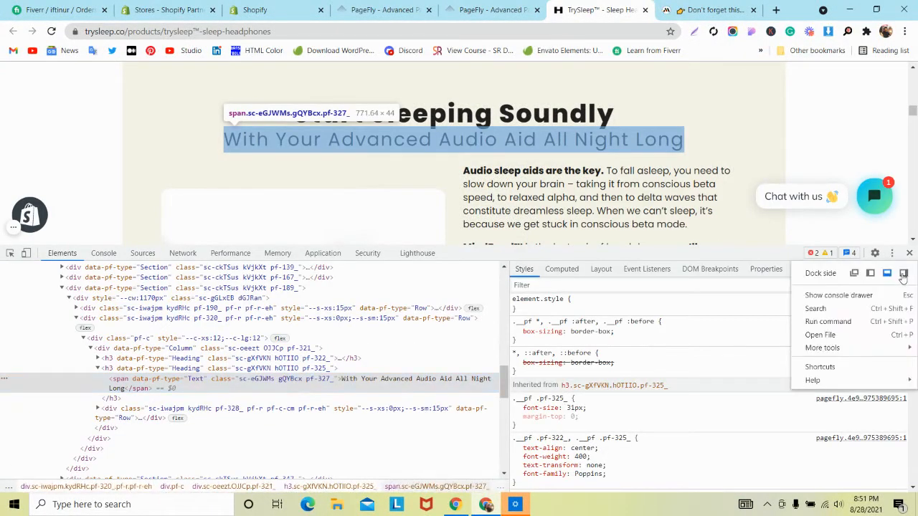
{"action": "left_click", "coordinate": [903, 274]}
{"action": "left_click", "coordinate": [613, 70]}
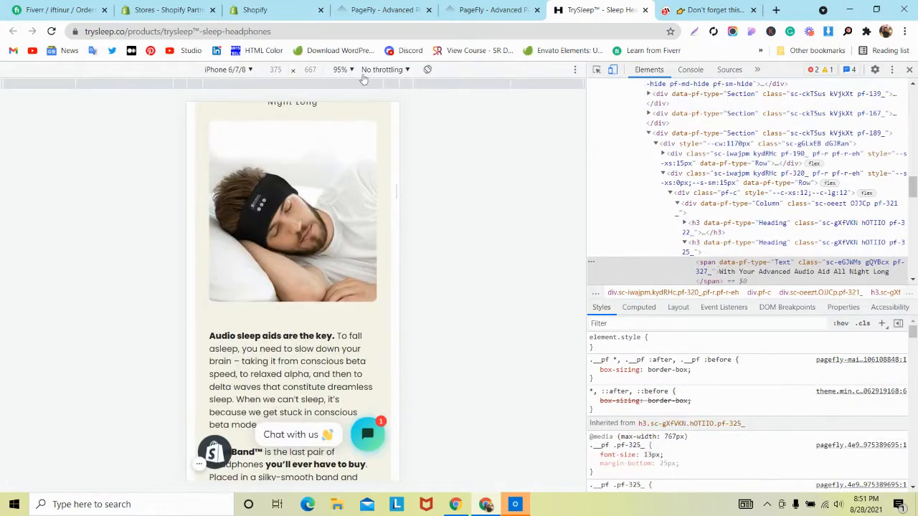
Step: Review the TrySleep page's mobile layout from the product gallery and price block through the sleep-deprived list
{"action": "scroll", "coordinate": [254, 124], "scroll_direction": "up", "scroll_amount": 15}
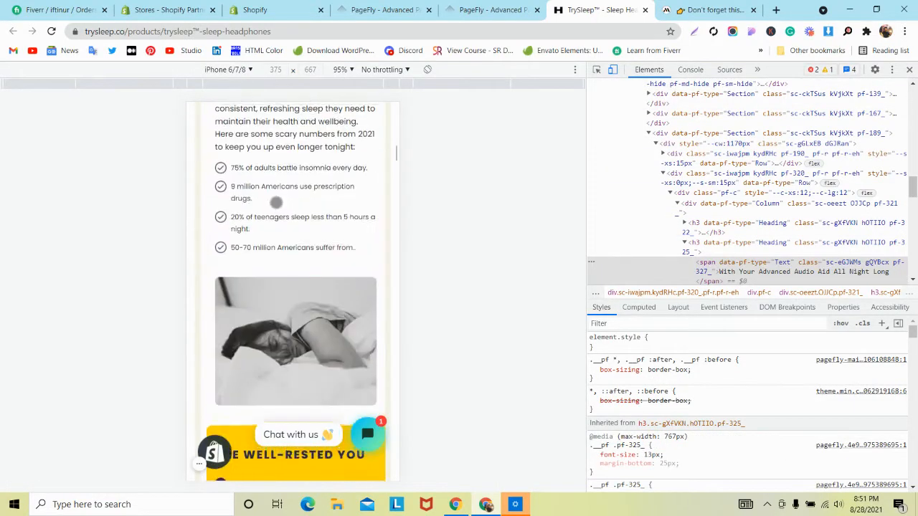
{"action": "scroll", "coordinate": [278, 207], "scroll_direction": "down", "scroll_amount": 5}
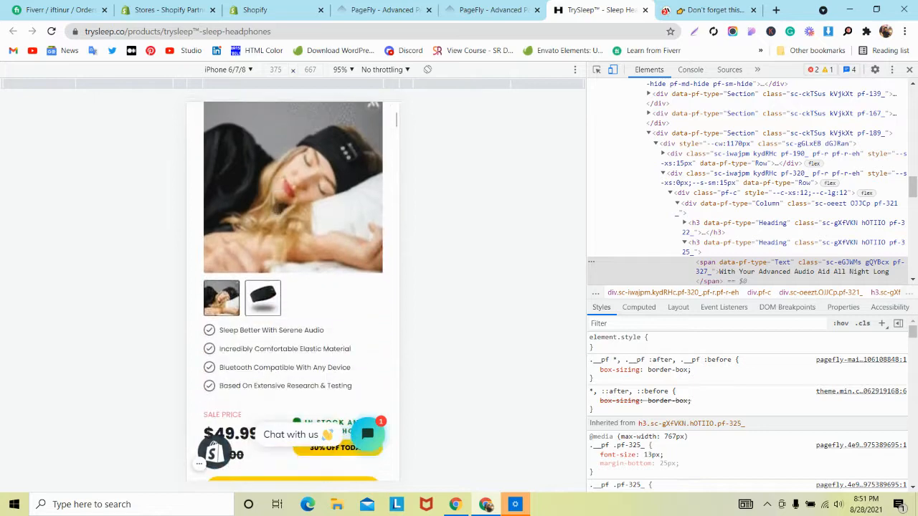
{"action": "scroll", "coordinate": [277, 208], "scroll_direction": "down", "scroll_amount": 5}
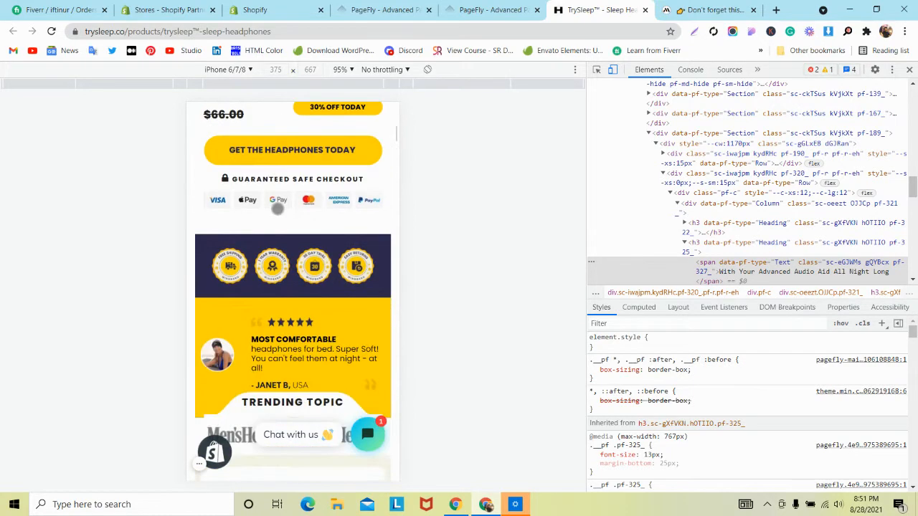
{"action": "scroll", "coordinate": [278, 208], "scroll_direction": "up", "scroll_amount": 4}
{"action": "scroll", "coordinate": [278, 208], "scroll_direction": "down", "scroll_amount": 8}
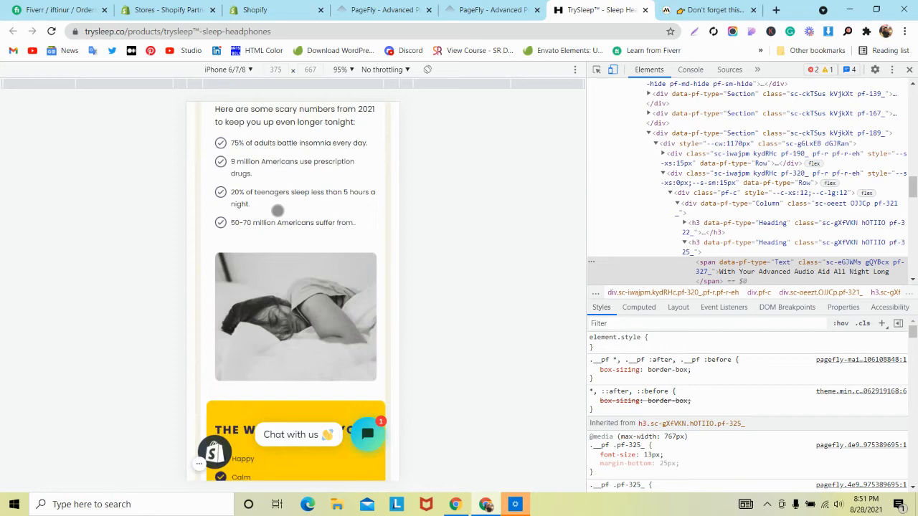
{"action": "scroll", "coordinate": [278, 210], "scroll_direction": "down", "scroll_amount": 5}
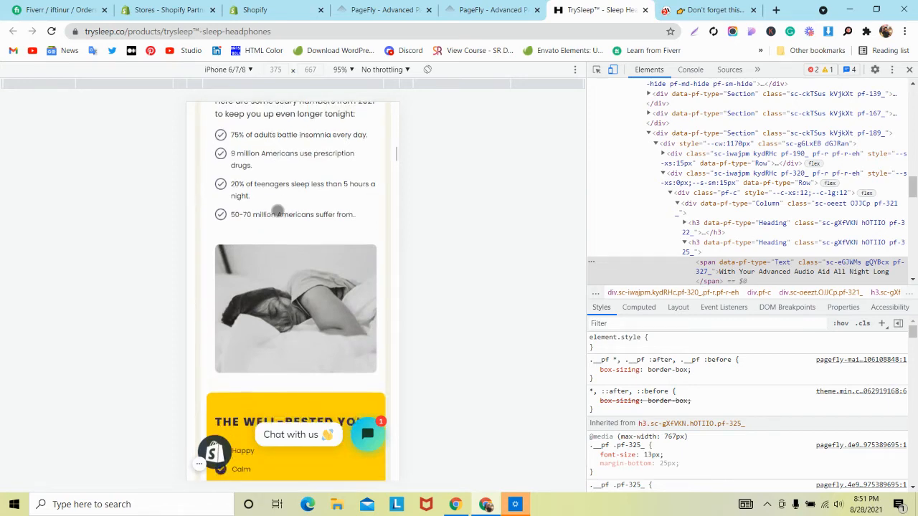
{"action": "scroll", "coordinate": [278, 211], "scroll_direction": "down", "scroll_amount": 3}
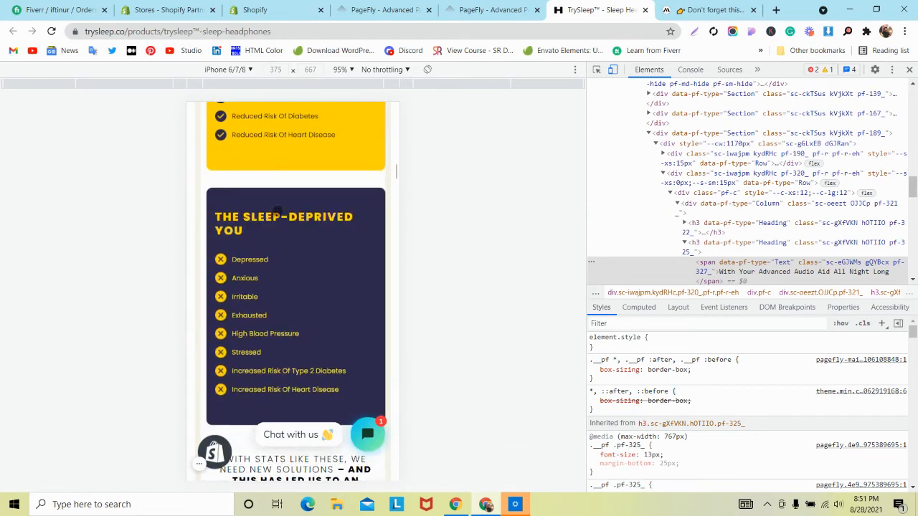
Step: Switch to the mindband.co reference product page and open it in the developer tools' iPhone 6/7/8 preview
{"action": "left_click", "coordinate": [719, 7]}
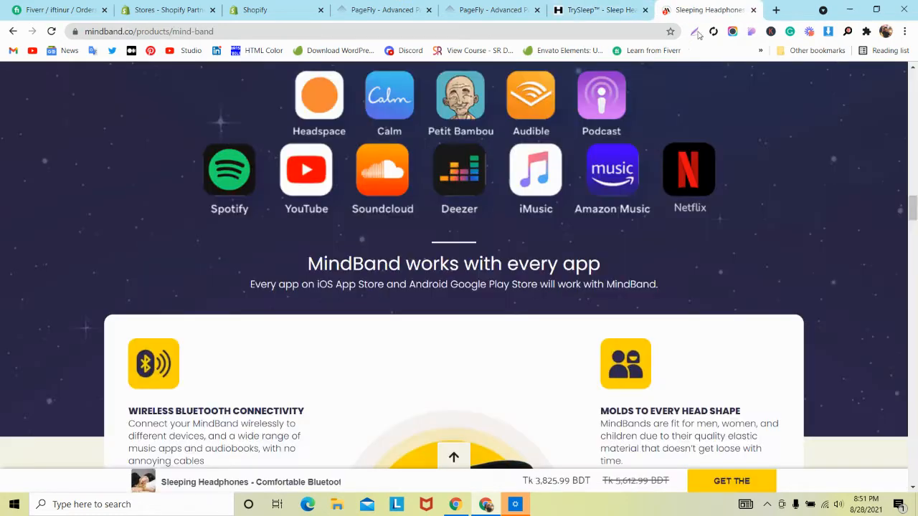
{"action": "right_click", "coordinate": [743, 233]}
{"action": "left_click", "coordinate": [803, 431]}
{"action": "left_click", "coordinate": [891, 69]}
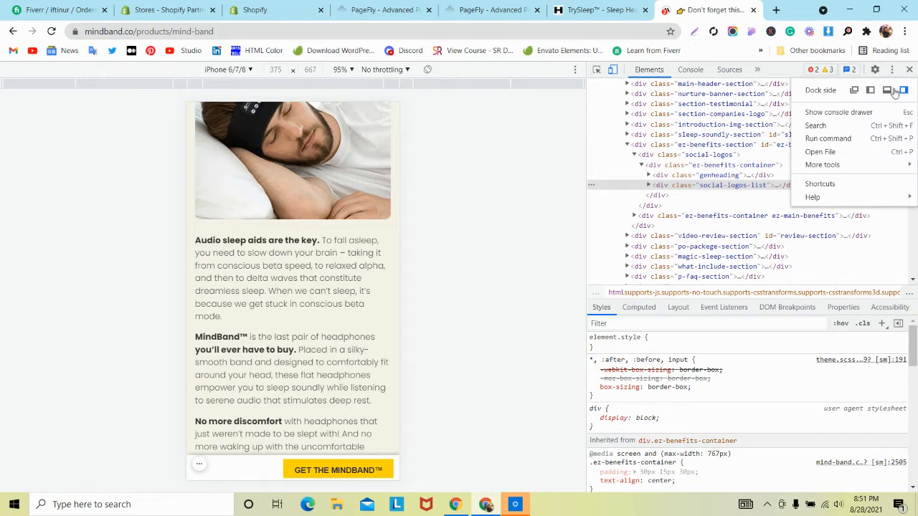
{"action": "left_click", "coordinate": [898, 88]}
{"action": "left_click", "coordinate": [892, 255]}
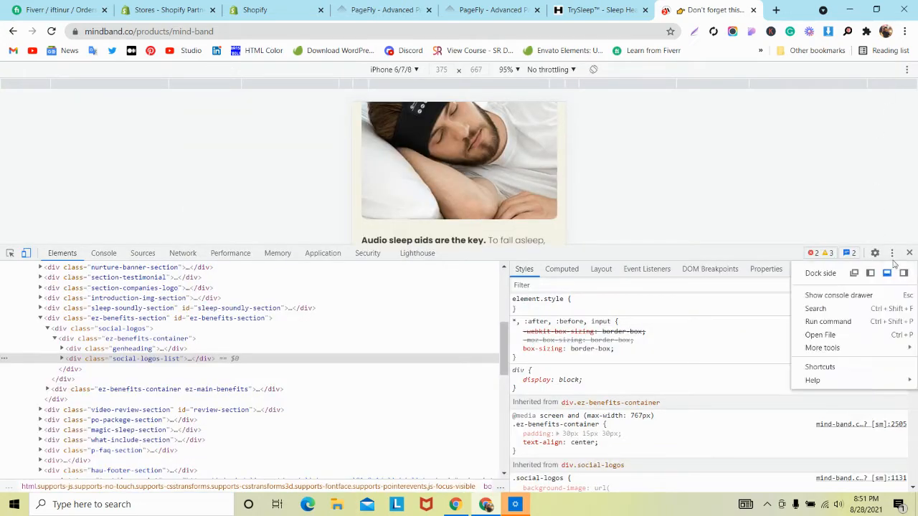
{"action": "left_click", "coordinate": [905, 273]}
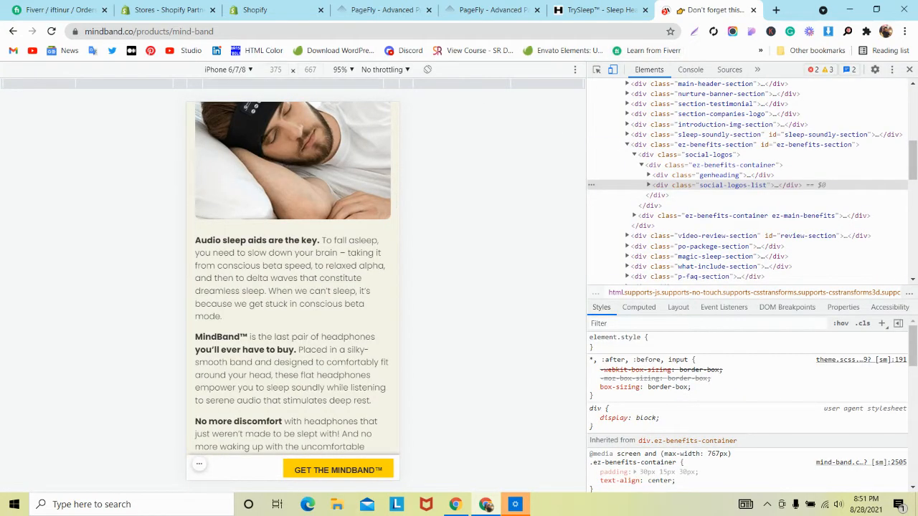
Step: Examine the MindBand page's mobile layout, from its hero gallery and bundle prices to the Trending Topic logos
{"action": "scroll", "coordinate": [293, 287], "scroll_direction": "down", "scroll_amount": 3}
{"action": "scroll", "coordinate": [293, 287], "scroll_direction": "up", "scroll_amount": 10}
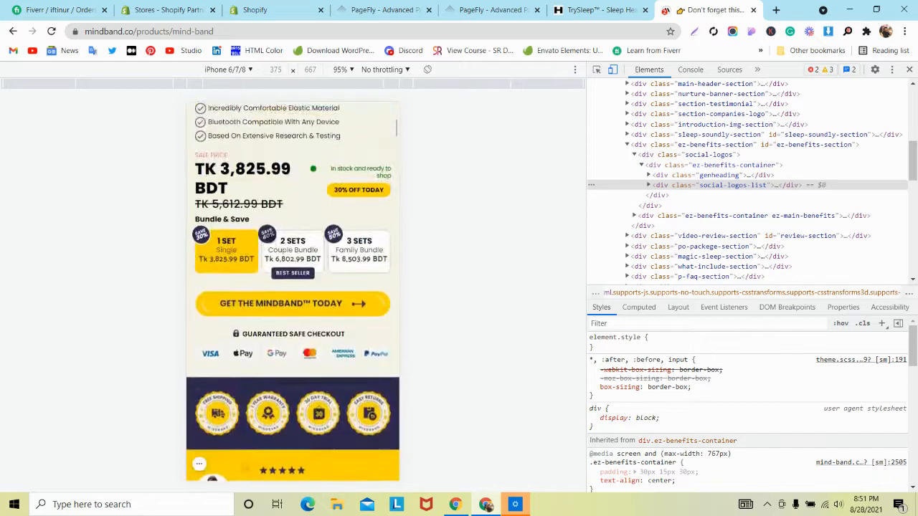
{"action": "scroll", "coordinate": [199, 464], "scroll_direction": "up", "scroll_amount": 5}
{"action": "scroll", "coordinate": [199, 462], "scroll_direction": "down", "scroll_amount": 2}
{"action": "scroll", "coordinate": [269, 237], "scroll_direction": "up", "scroll_amount": 2}
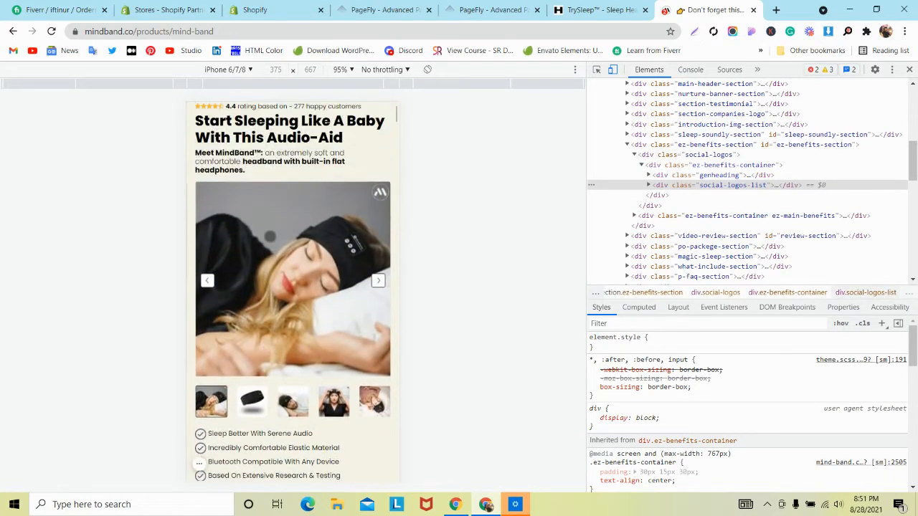
{"action": "scroll", "coordinate": [269, 236], "scroll_direction": "down", "scroll_amount": 4}
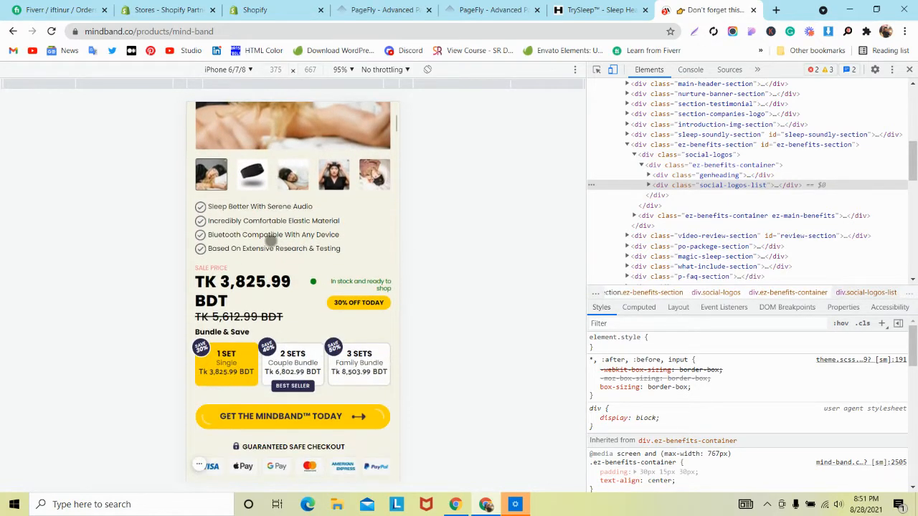
{"action": "scroll", "coordinate": [271, 243], "scroll_direction": "down", "scroll_amount": 4}
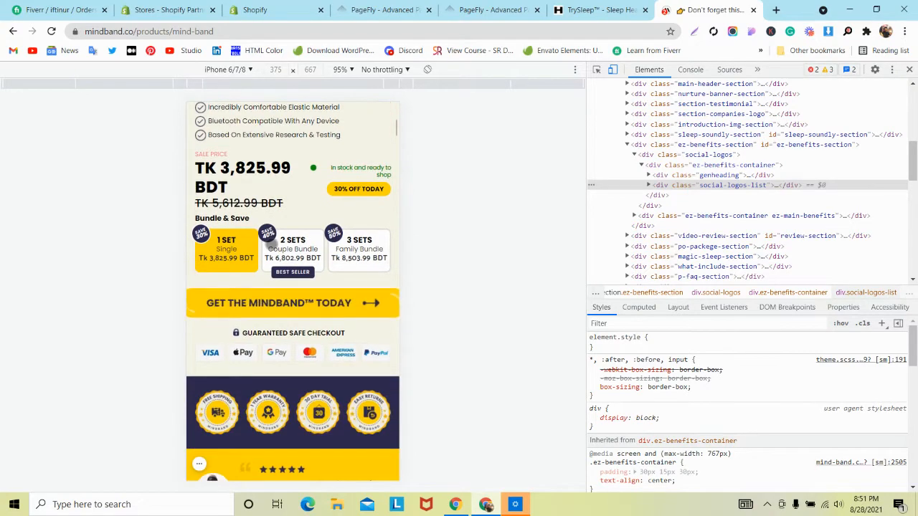
{"action": "scroll", "coordinate": [271, 244], "scroll_direction": "down", "scroll_amount": 5}
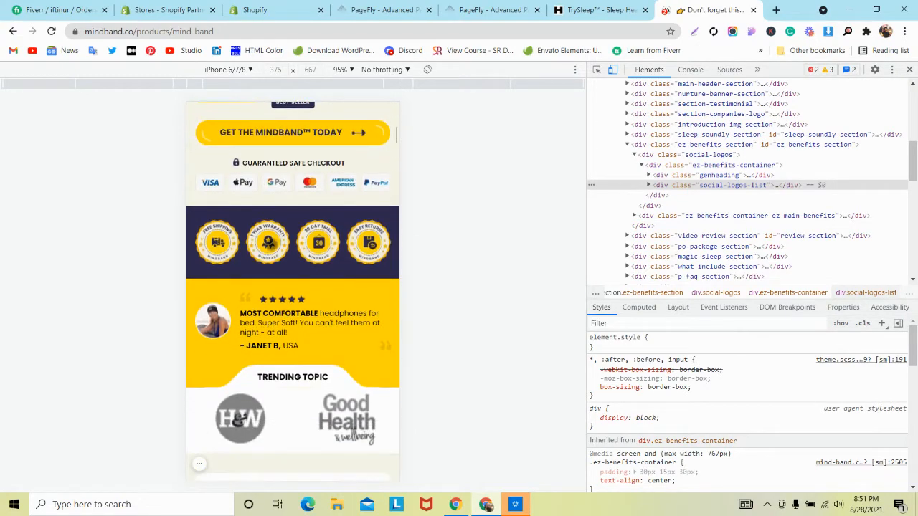
{"action": "scroll", "coordinate": [271, 244], "scroll_direction": "up", "scroll_amount": 2}
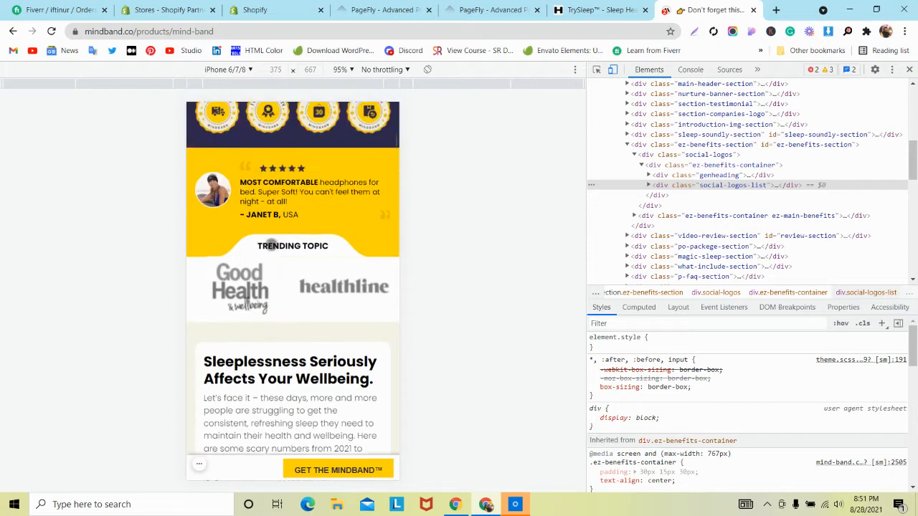
Step: Return to the TrySleep mobile preview and compare its price block, testimonial and Trending Topic section with the reference page
{"action": "left_click", "coordinate": [584, 6]}
{"action": "scroll", "coordinate": [241, 232], "scroll_direction": "up", "scroll_amount": 15}
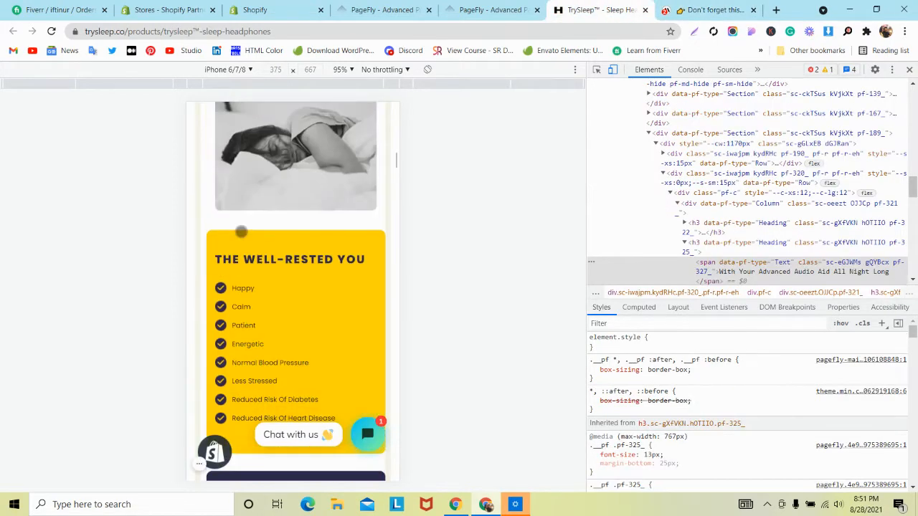
{"action": "scroll", "coordinate": [241, 231], "scroll_direction": "down", "scroll_amount": 10}
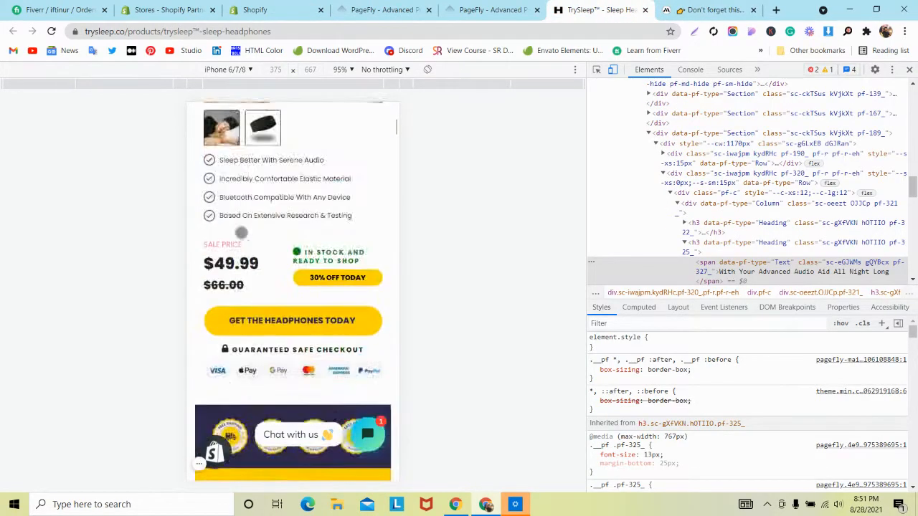
{"action": "scroll", "coordinate": [241, 233], "scroll_direction": "down", "scroll_amount": 1}
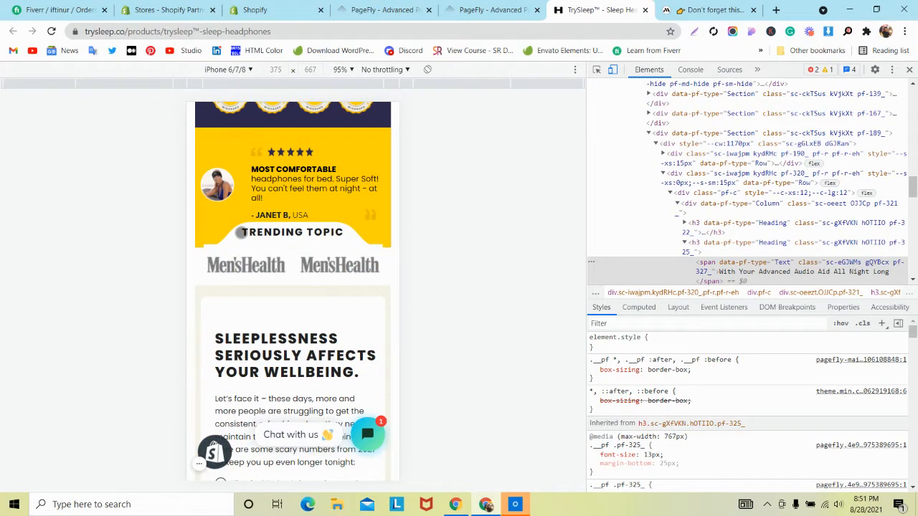
Step: Switch to the PageFly editor of the TrySleep page and set its device view to Mobile
{"action": "left_click", "coordinate": [502, 10]}
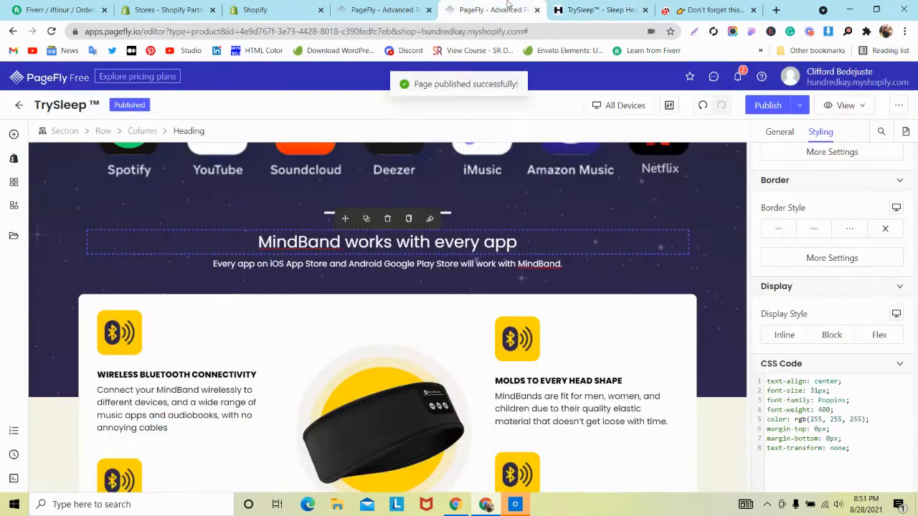
{"action": "left_click", "coordinate": [618, 105]}
{"action": "left_click", "coordinate": [614, 185]}
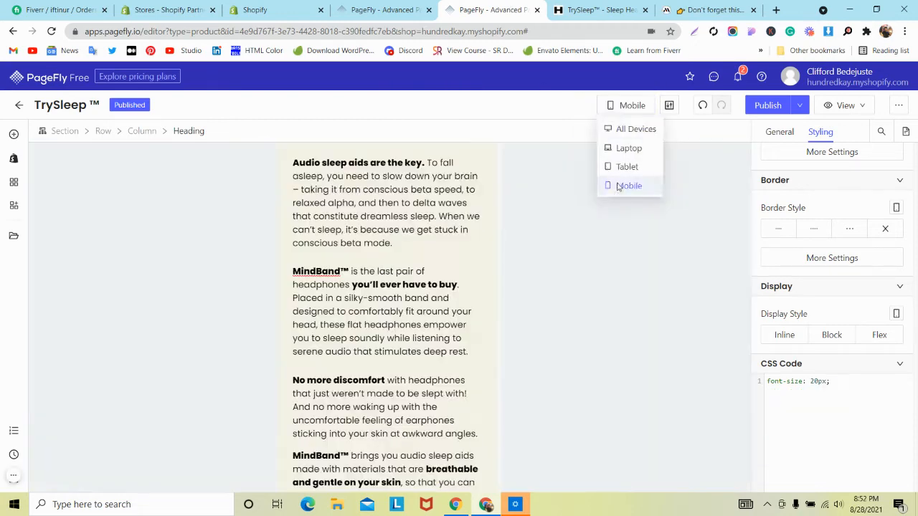
Step: Set the top margin of the curved image behind the Trending Topic heading to -99 px for mobile
{"action": "scroll", "coordinate": [437, 207], "scroll_direction": "down", "scroll_amount": 10}
{"action": "scroll", "coordinate": [436, 207], "scroll_direction": "up", "scroll_amount": 5}
{"action": "scroll", "coordinate": [436, 214], "scroll_direction": "up", "scroll_amount": 10}
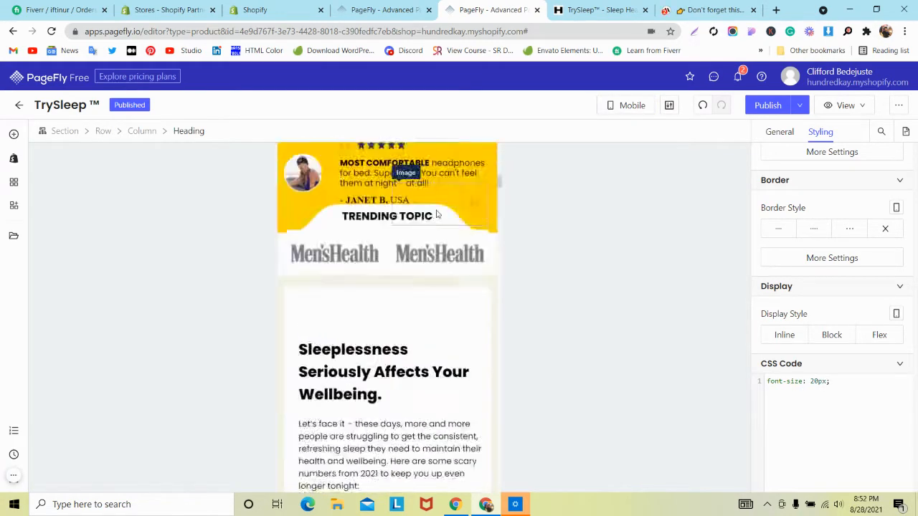
{"action": "scroll", "coordinate": [359, 321], "scroll_direction": "down", "scroll_amount": 3}
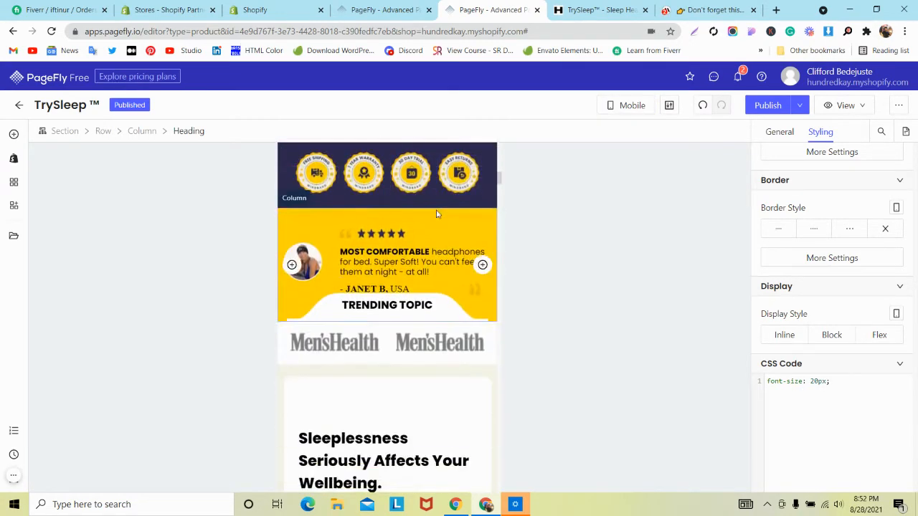
{"action": "left_click", "coordinate": [284, 329]}
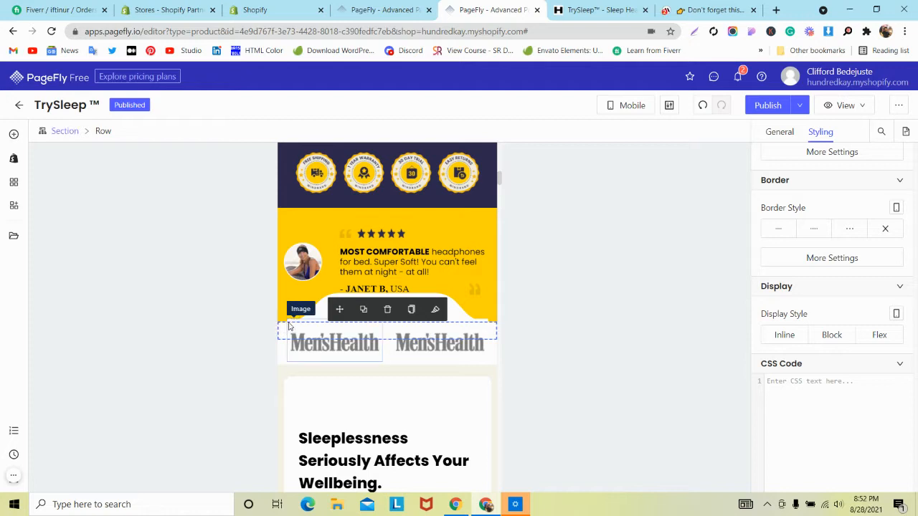
{"action": "left_click", "coordinate": [313, 310]}
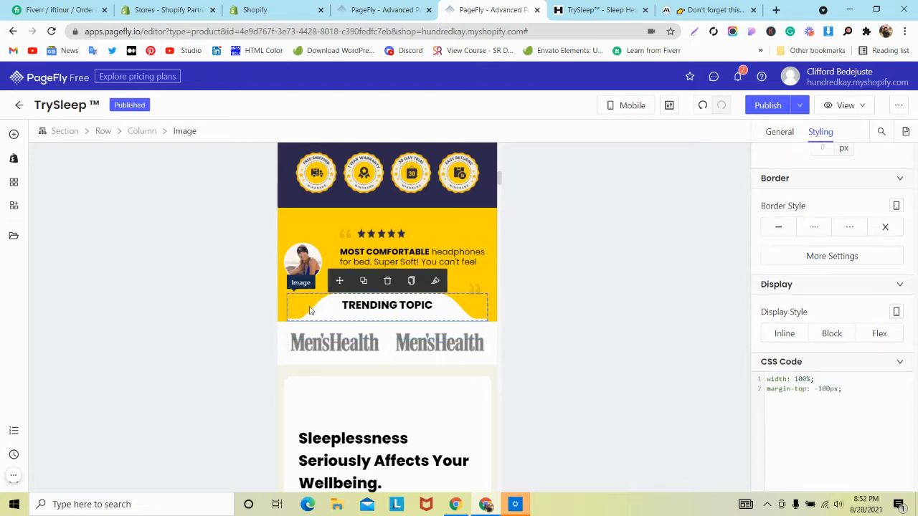
{"action": "scroll", "coordinate": [868, 219], "scroll_direction": "up", "scroll_amount": 3}
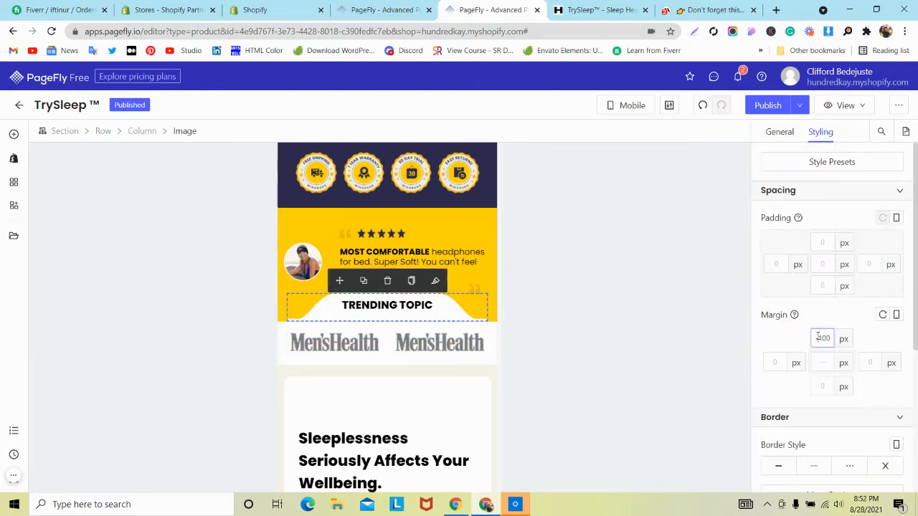
{"action": "key", "text": "Up"}
{"action": "key", "text": "Up"}
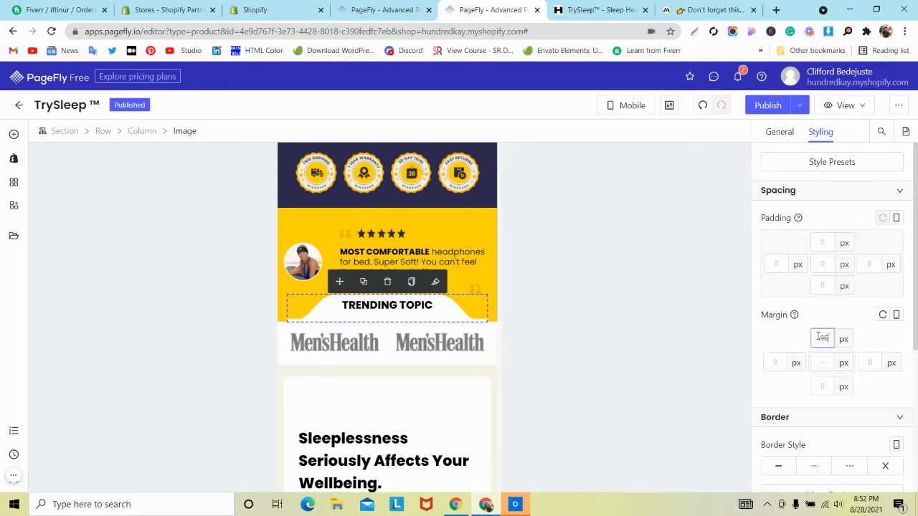
{"action": "key", "text": "Up"}
{"action": "key", "text": "Down"}
{"action": "key", "text": "Down"}
{"action": "key", "text": "Down"}
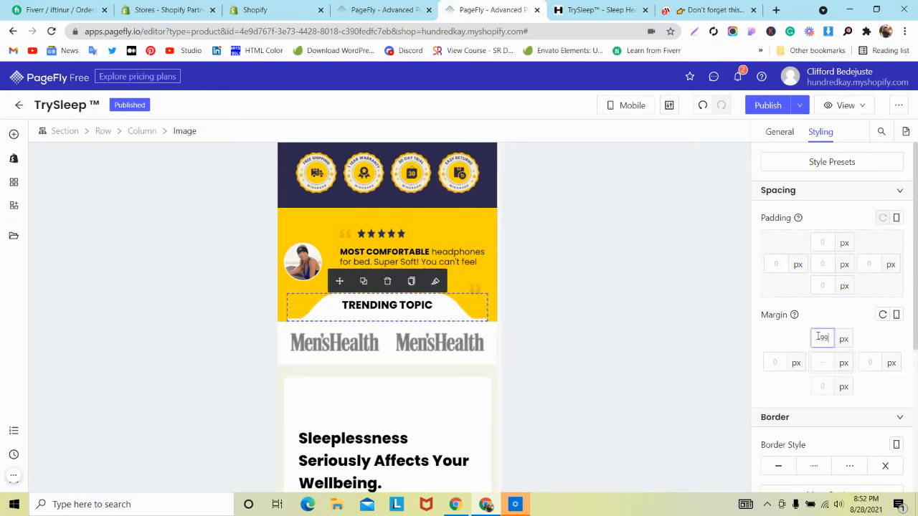
Step: Set the top margin of the column holding the Men's Health logos to 10 px for mobile, and publish the page
{"action": "left_click", "coordinate": [486, 329]}
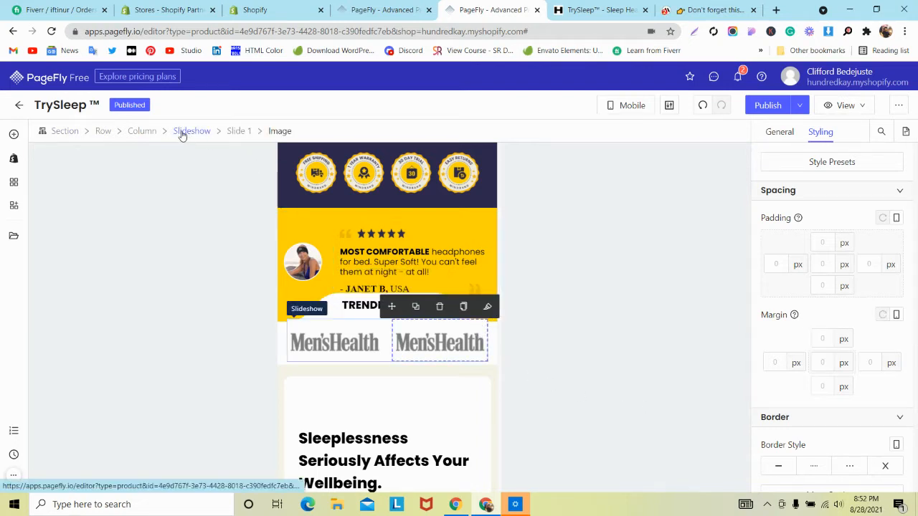
{"action": "left_click", "coordinate": [142, 131]}
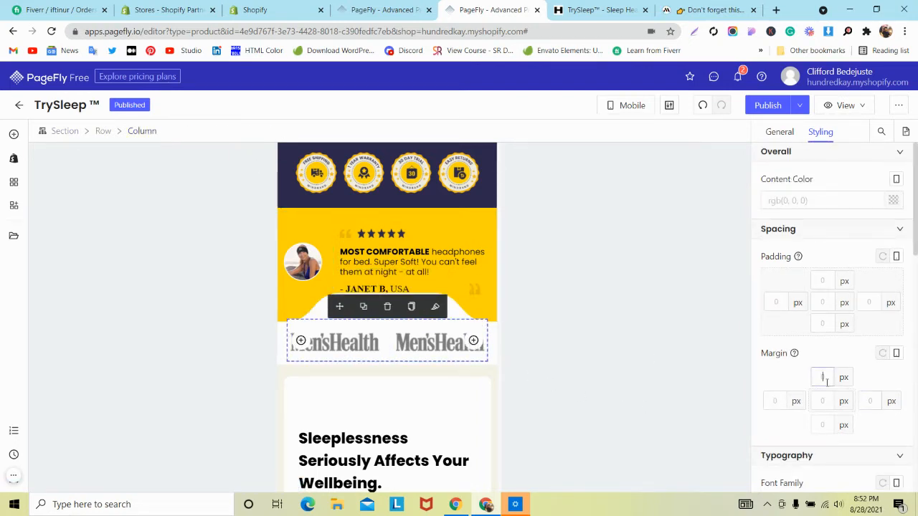
{"action": "type", "text": "7"}
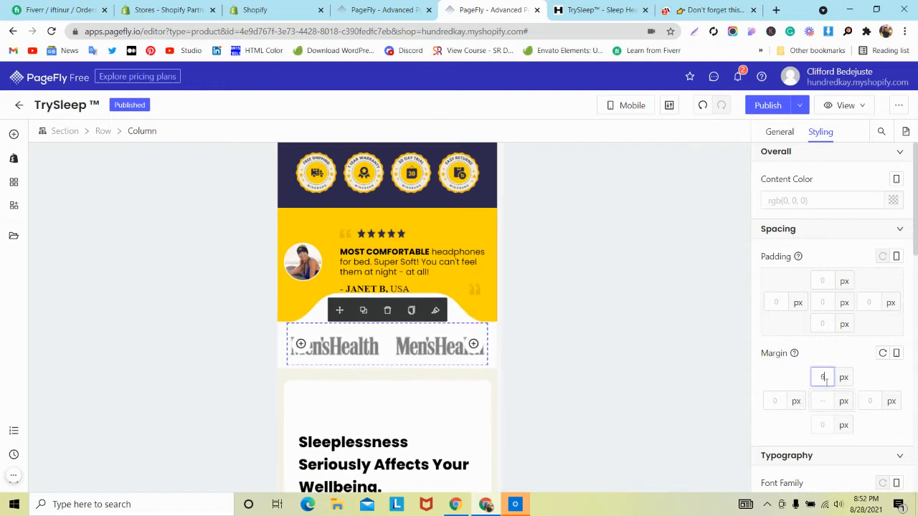
{"action": "key", "text": "Up"}
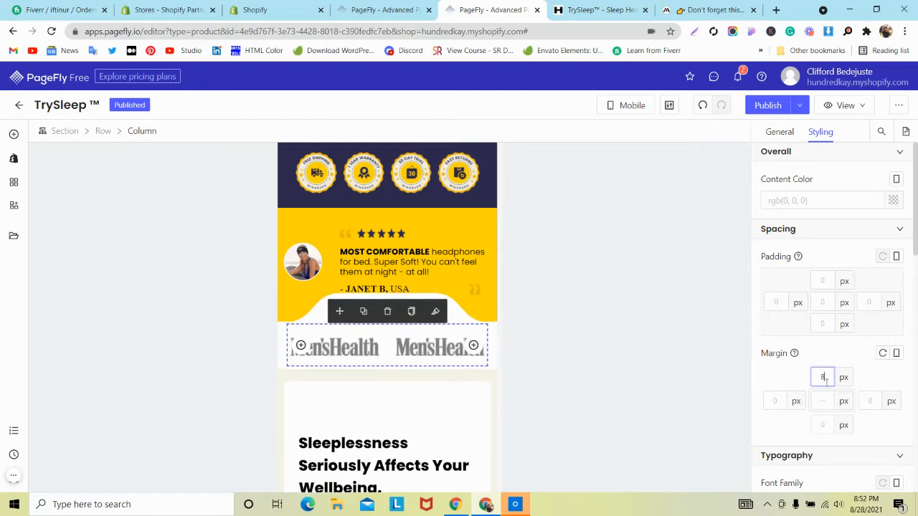
{"action": "key", "text": "Up"}
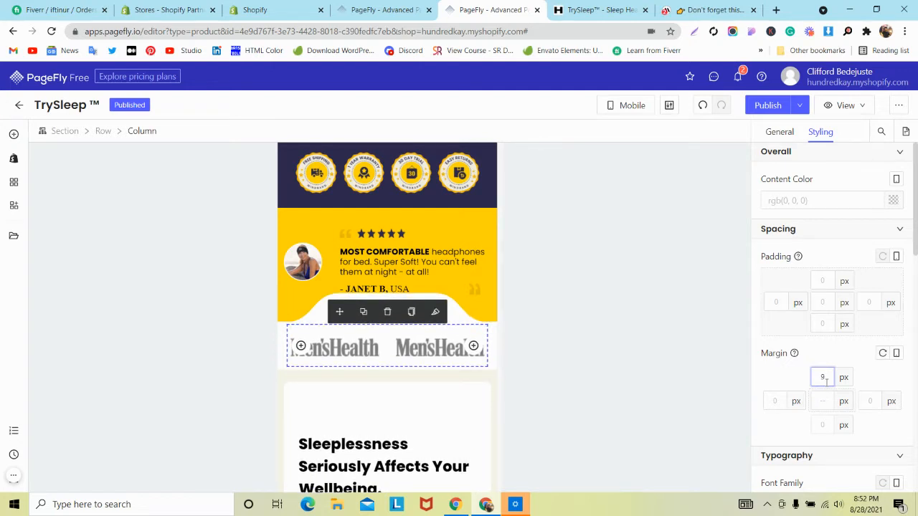
{"action": "key", "text": "Up"}
{"action": "left_click", "coordinate": [799, 105]}
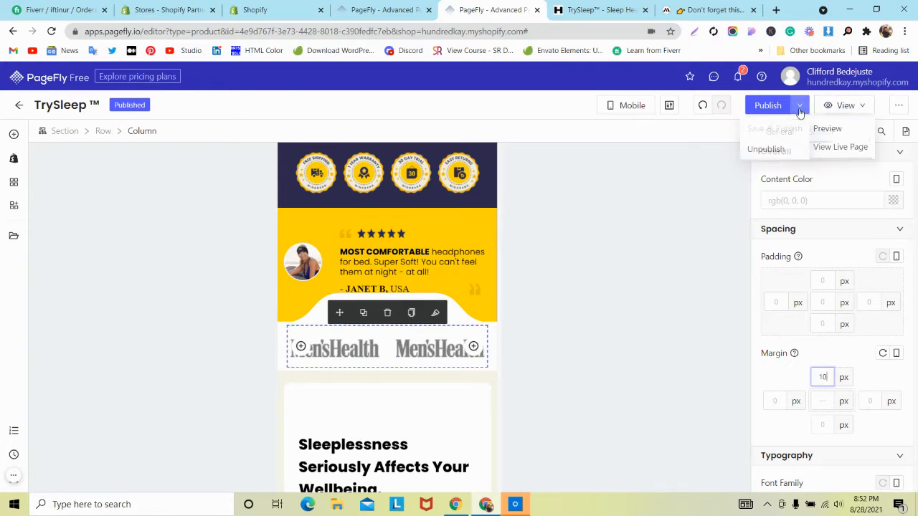
{"action": "left_click", "coordinate": [776, 130]}
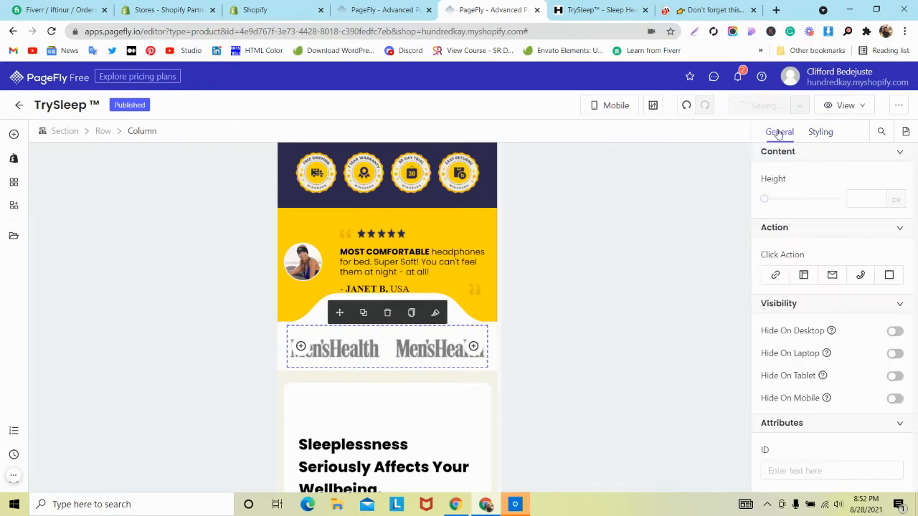
Step: Compare the mobile Sleeplessness section and its insomnia statistics on the TrySleep page with the MindBand page
{"action": "left_click", "coordinate": [599, 9]}
{"action": "scroll", "coordinate": [348, 190], "scroll_direction": "down", "scroll_amount": 2}
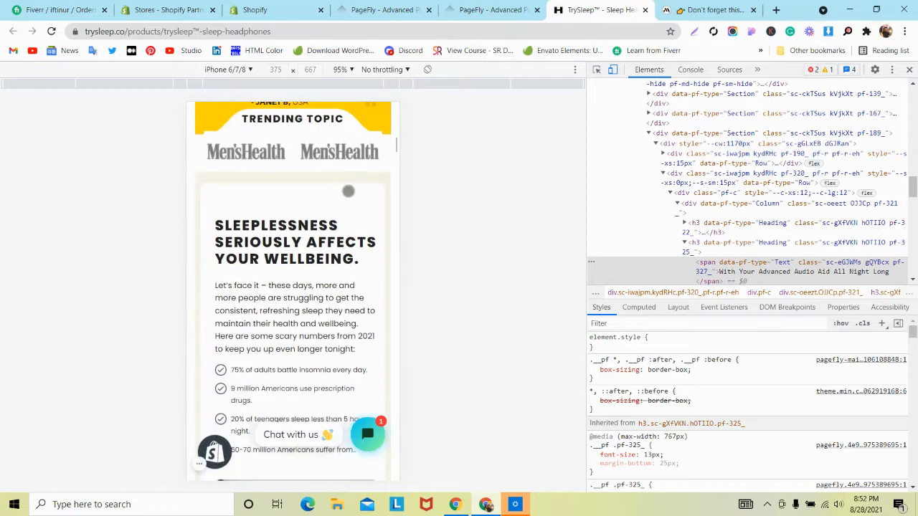
{"action": "scroll", "coordinate": [348, 190], "scroll_direction": "down", "scroll_amount": 3}
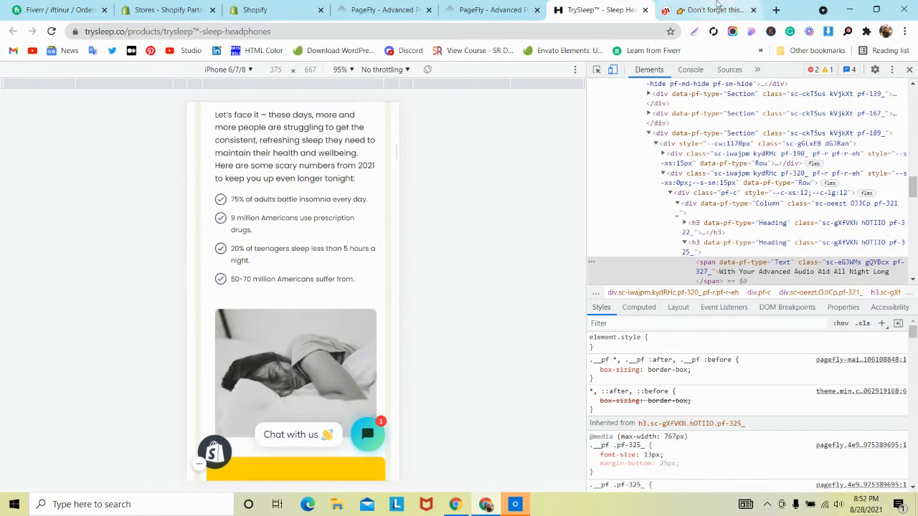
{"action": "left_click", "coordinate": [718, 9]}
{"action": "scroll", "coordinate": [328, 246], "scroll_direction": "down", "scroll_amount": 5}
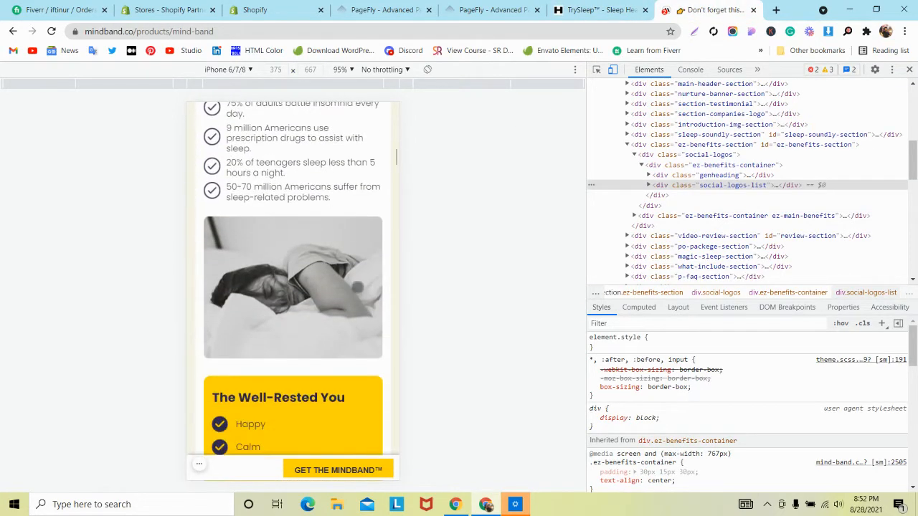
{"action": "left_click", "coordinate": [609, 10]}
{"action": "scroll", "coordinate": [314, 217], "scroll_direction": "up", "scroll_amount": 3}
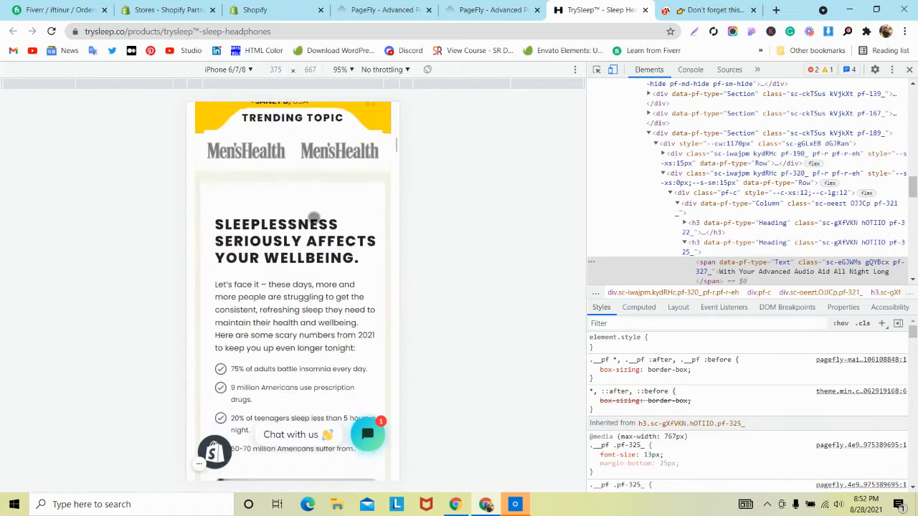
{"action": "scroll", "coordinate": [314, 217], "scroll_direction": "down", "scroll_amount": 2}
{"action": "left_click", "coordinate": [688, 10]}
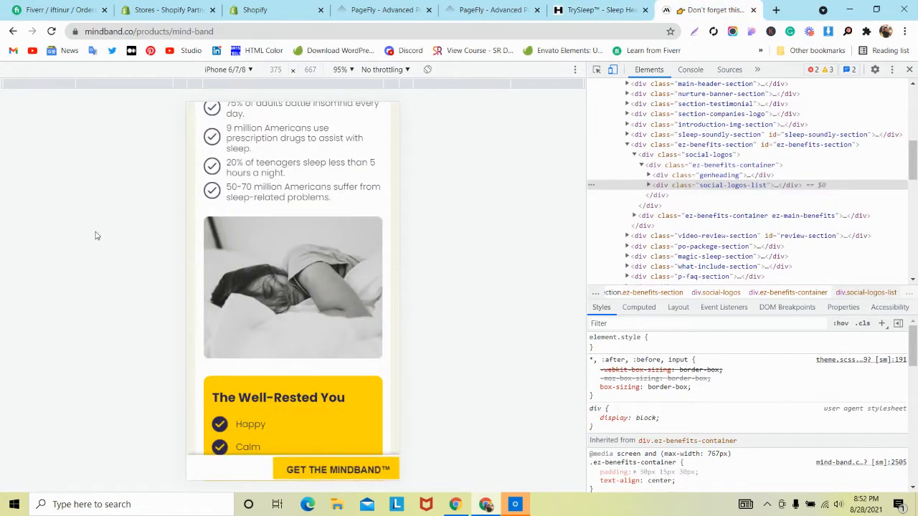
{"action": "scroll", "coordinate": [226, 194], "scroll_direction": "up", "scroll_amount": 2}
{"action": "scroll", "coordinate": [224, 194], "scroll_direction": "down", "scroll_amount": 2}
Step: Compare the mobile Well-Rested You and Sleep-Deprived You boxes on the TrySleep page with those on the MindBand page
{"action": "left_click", "coordinate": [610, 10]}
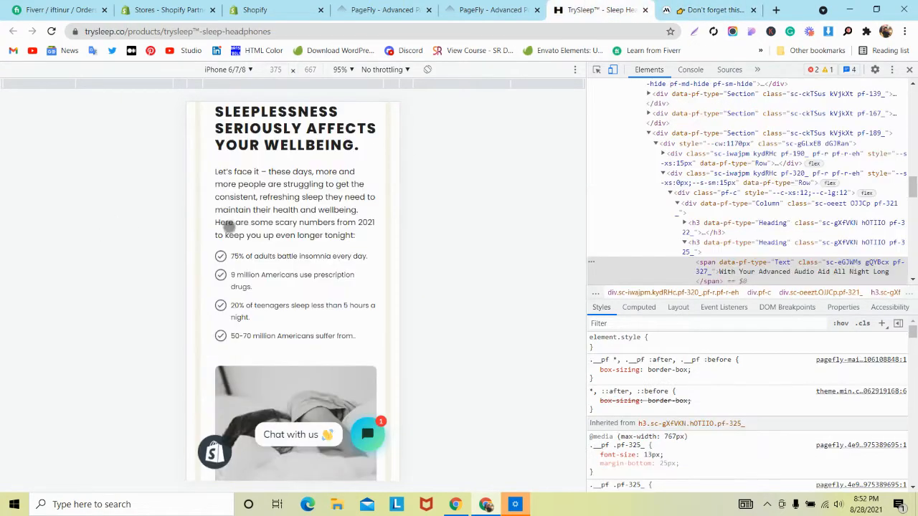
{"action": "scroll", "coordinate": [230, 228], "scroll_direction": "down", "scroll_amount": 3}
{"action": "scroll", "coordinate": [231, 230], "scroll_direction": "down", "scroll_amount": 3}
{"action": "key", "text": "ctrl+Tab"}
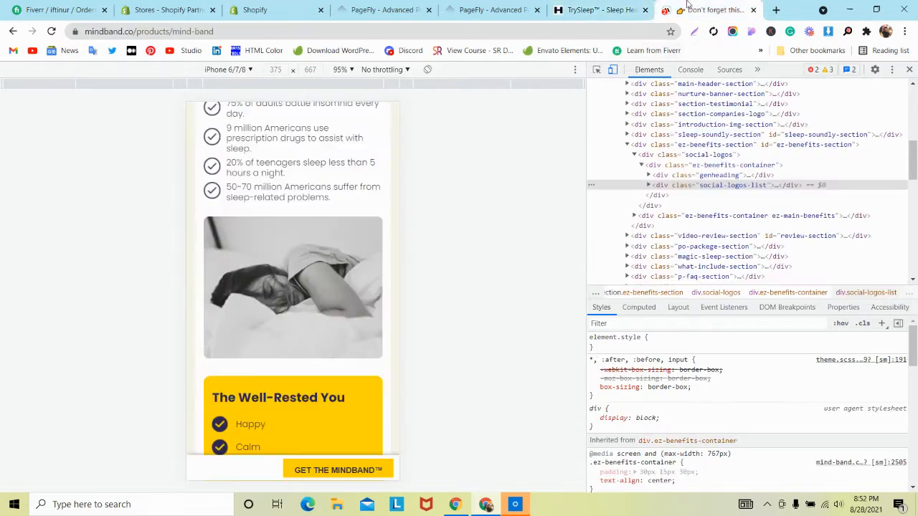
{"action": "scroll", "coordinate": [241, 240], "scroll_direction": "down", "scroll_amount": 3}
{"action": "scroll", "coordinate": [242, 248], "scroll_direction": "down", "scroll_amount": 4}
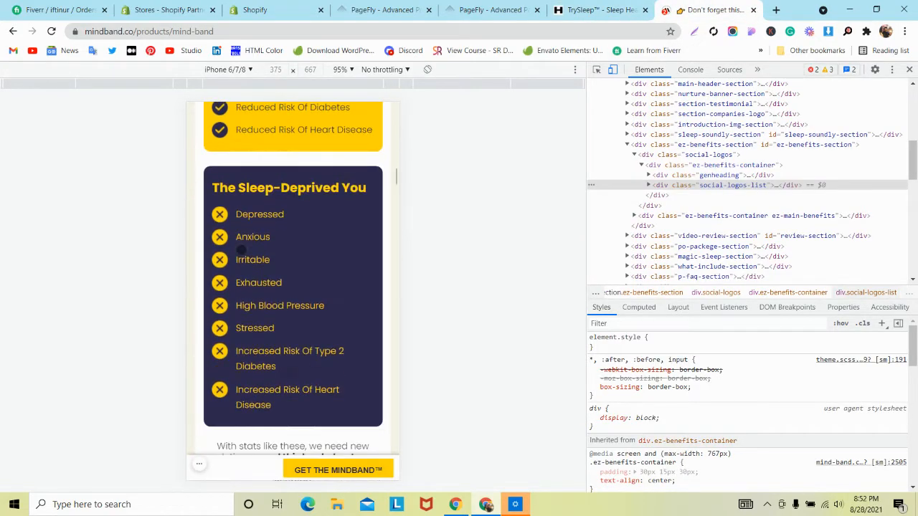
{"action": "left_click", "coordinate": [608, 7]}
{"action": "scroll", "coordinate": [345, 159], "scroll_direction": "down", "scroll_amount": 1}
{"action": "scroll", "coordinate": [345, 164], "scroll_direction": "up", "scroll_amount": 5}
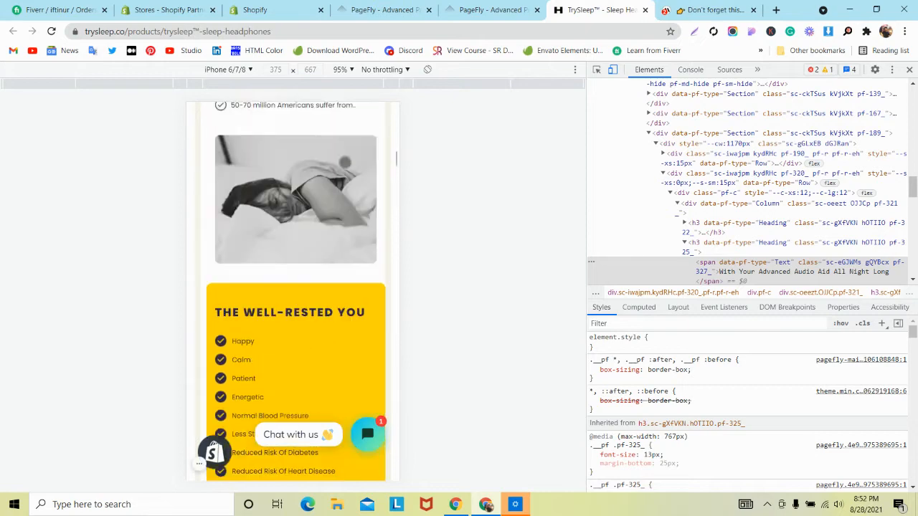
{"action": "scroll", "coordinate": [345, 163], "scroll_direction": "down", "scroll_amount": 6}
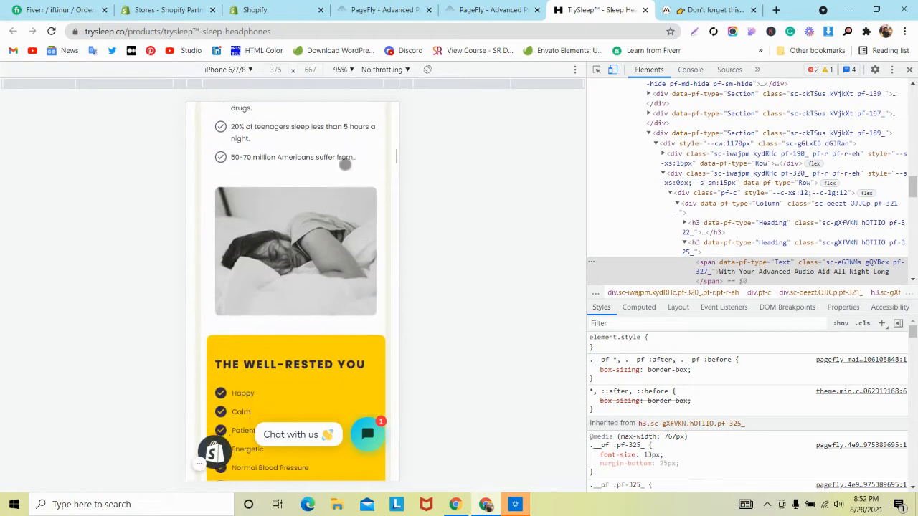
{"action": "scroll", "coordinate": [345, 164], "scroll_direction": "down", "scroll_amount": 2}
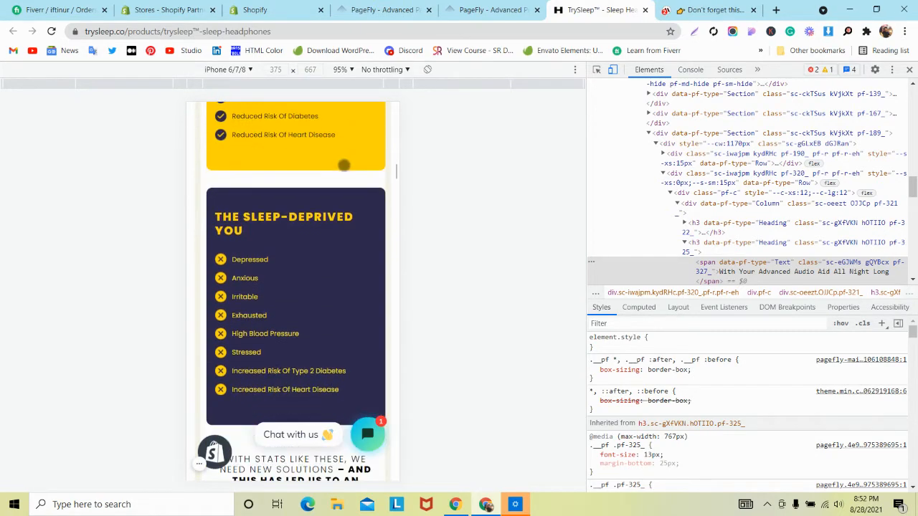
{"action": "scroll", "coordinate": [344, 165], "scroll_direction": "down", "scroll_amount": 2}
Step: Switch to the PageFly editor and set the font size of the Happy item under The Well-Rested You to 14 px
{"action": "key", "text": "ctrl+Page_Up"}
{"action": "scroll", "coordinate": [345, 253], "scroll_direction": "down", "scroll_amount": 4}
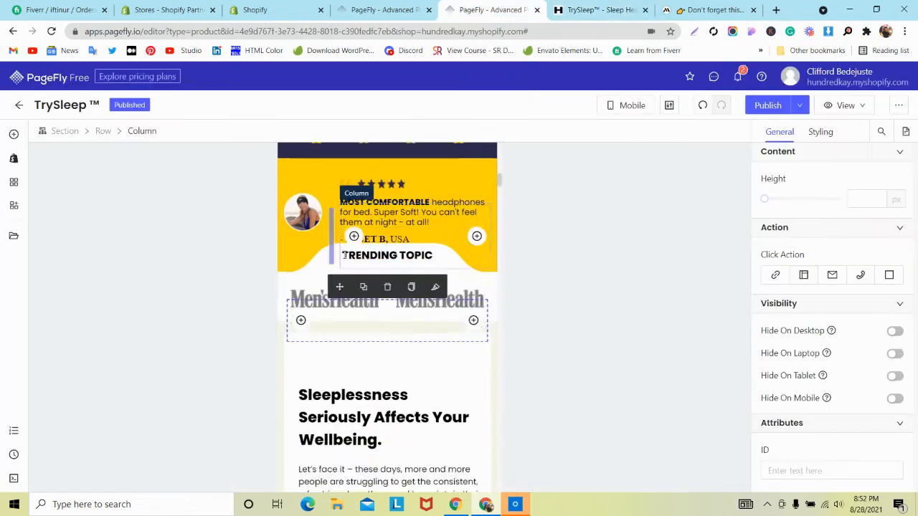
{"action": "scroll", "coordinate": [345, 254], "scroll_direction": "up", "scroll_amount": 9}
{"action": "scroll", "coordinate": [344, 254], "scroll_direction": "down", "scroll_amount": 6}
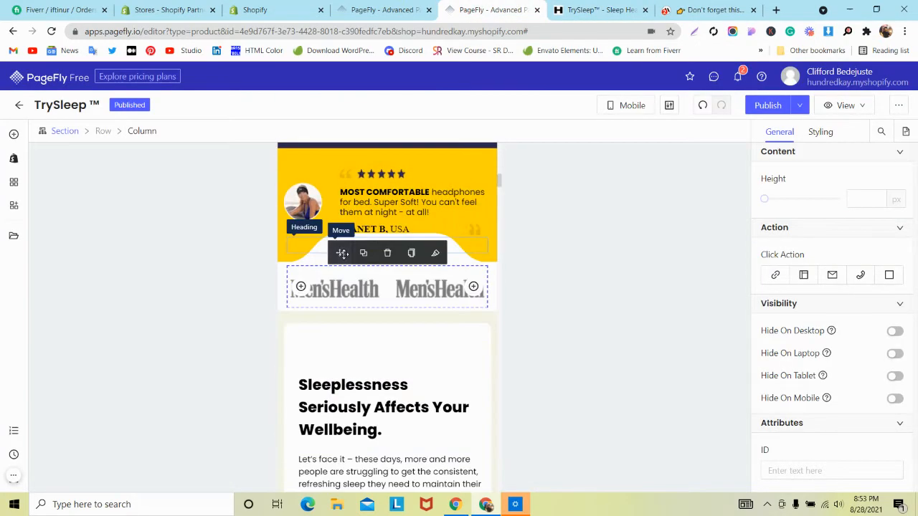
{"action": "scroll", "coordinate": [342, 253], "scroll_direction": "down", "scroll_amount": 12}
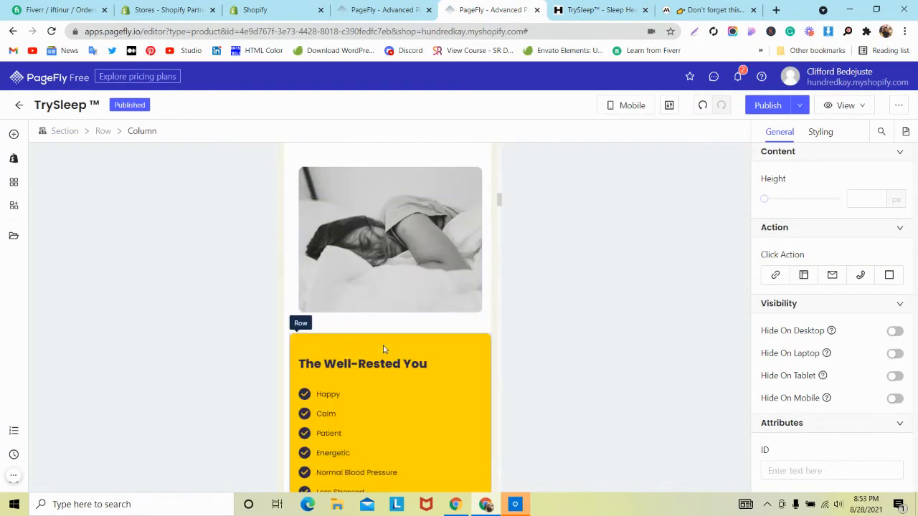
{"action": "left_click", "coordinate": [342, 284]}
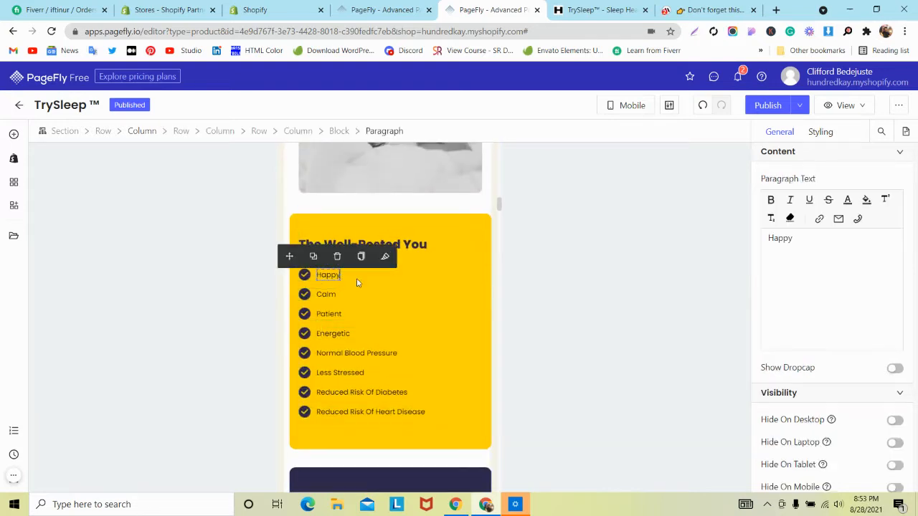
{"action": "left_click", "coordinate": [829, 135]}
{"action": "scroll", "coordinate": [854, 197], "scroll_direction": "down", "scroll_amount": 2}
{"action": "scroll", "coordinate": [854, 197], "scroll_direction": "down", "scroll_amount": 2}
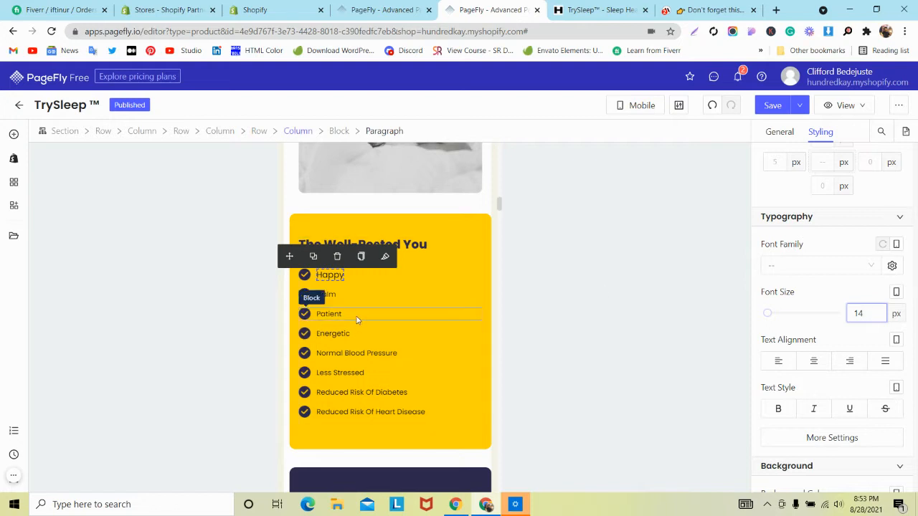
Step: Copy the Happy item's style and paste it onto the Calm, Patient, Energetic and Normal Blood Pressure items
{"action": "left_click", "coordinate": [360, 256]}
{"action": "left_click", "coordinate": [368, 298]}
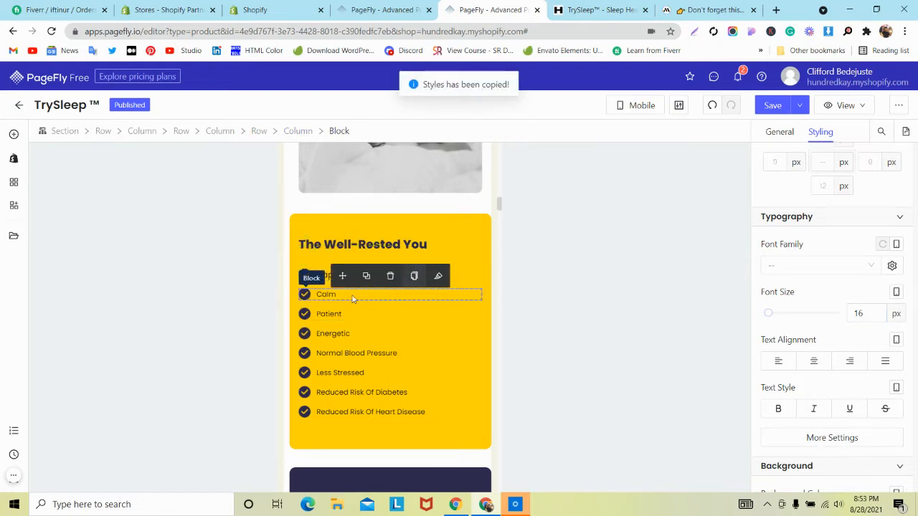
{"action": "left_click", "coordinate": [326, 292]}
{"action": "left_click", "coordinate": [385, 275]}
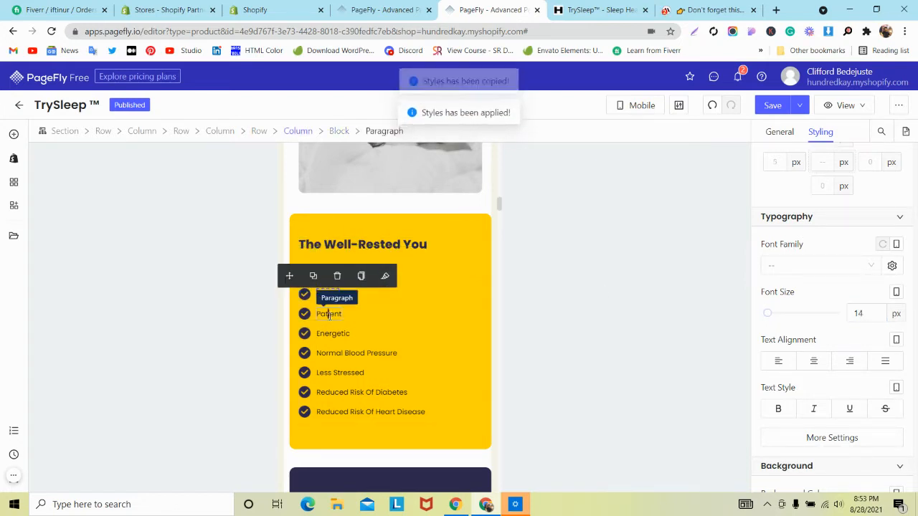
{"action": "left_click", "coordinate": [359, 313]}
{"action": "left_click", "coordinate": [385, 296]}
{"action": "left_click", "coordinate": [357, 331]}
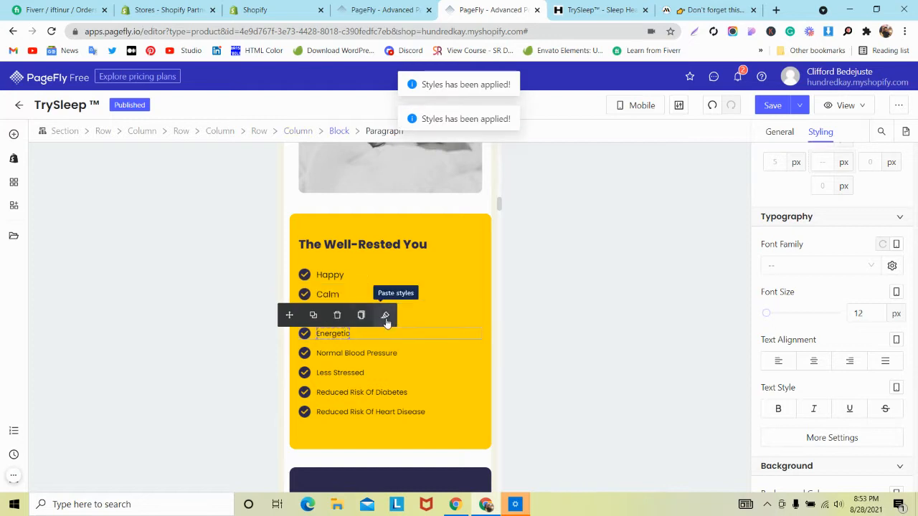
{"action": "left_click", "coordinate": [385, 315]}
{"action": "left_click", "coordinate": [357, 351]}
{"action": "left_click", "coordinate": [411, 335]}
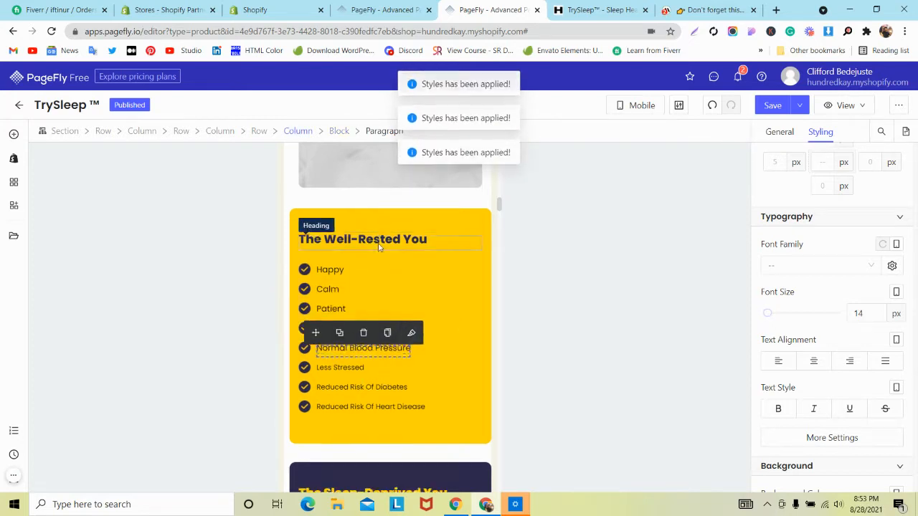
Step: Paste the copied style onto the Less Stressed, Reduced Risk Of Diabetes and Reduced Risk Of Heart Disease items
{"action": "scroll", "coordinate": [342, 258], "scroll_direction": "down", "scroll_amount": 2}
{"action": "left_click", "coordinate": [342, 253]}
{"action": "left_click", "coordinate": [409, 234]}
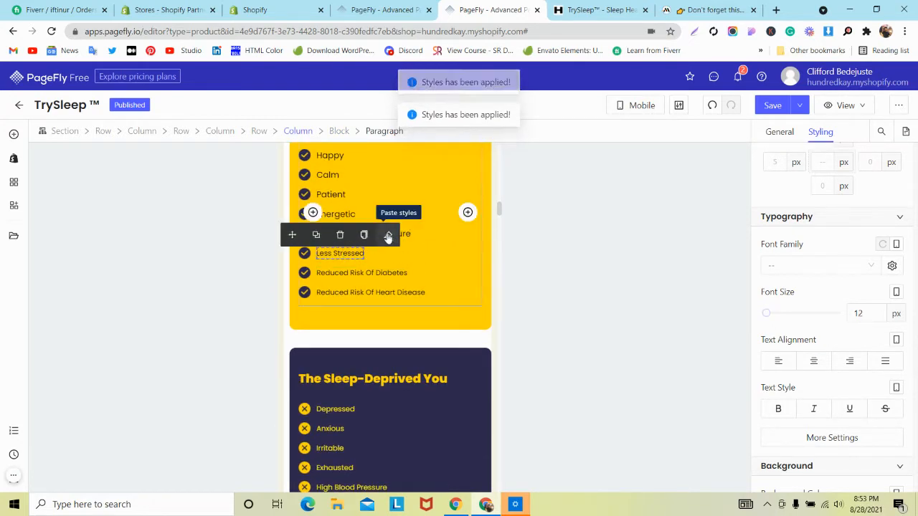
{"action": "left_click", "coordinate": [361, 272]}
{"action": "left_click", "coordinate": [409, 254]}
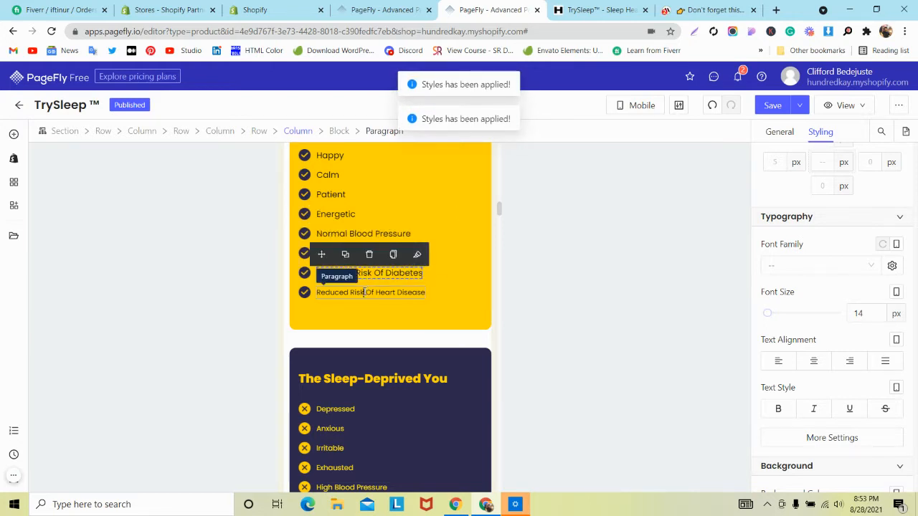
{"action": "left_click", "coordinate": [360, 292]}
{"action": "left_click", "coordinate": [416, 279]}
Step: Try the copied style on the Depressed item under The Sleep-Deprived You, and undo it
{"action": "scroll", "coordinate": [346, 322], "scroll_direction": "down", "scroll_amount": 2}
{"action": "left_click", "coordinate": [335, 289]}
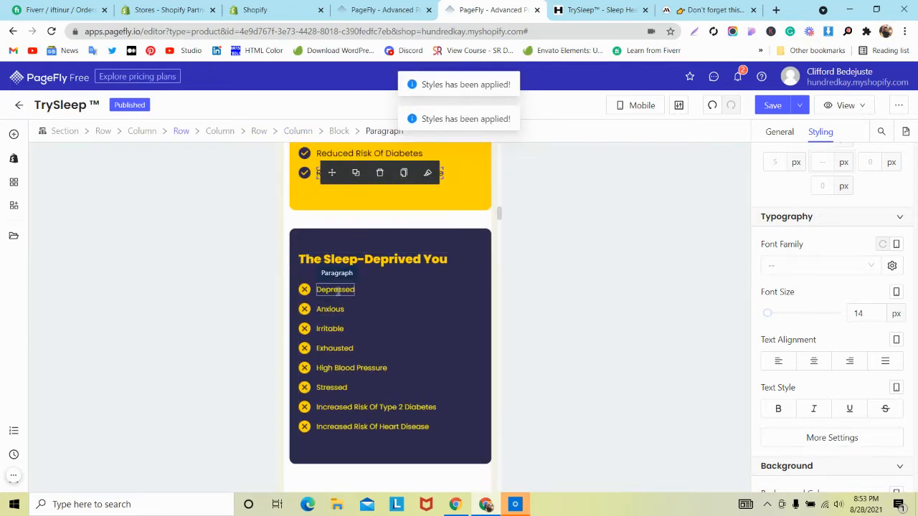
{"action": "left_click", "coordinate": [385, 271]}
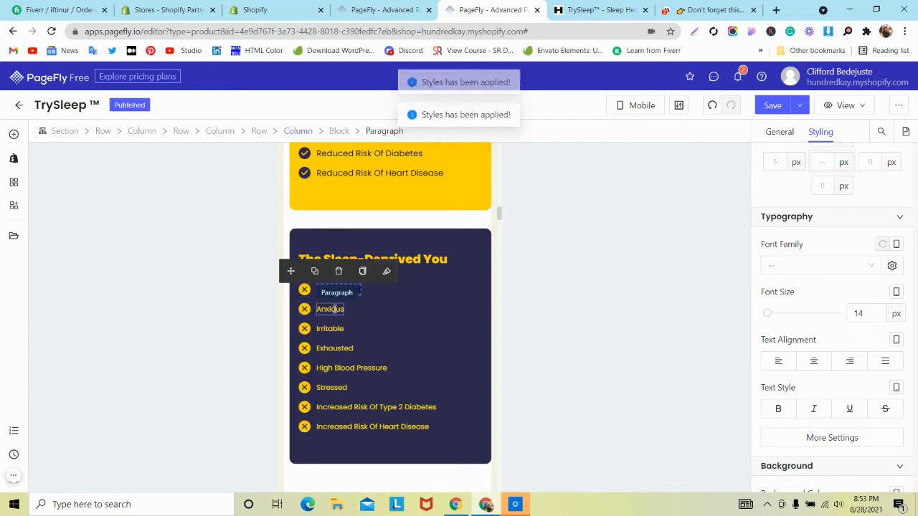
{"action": "left_click", "coordinate": [712, 105]}
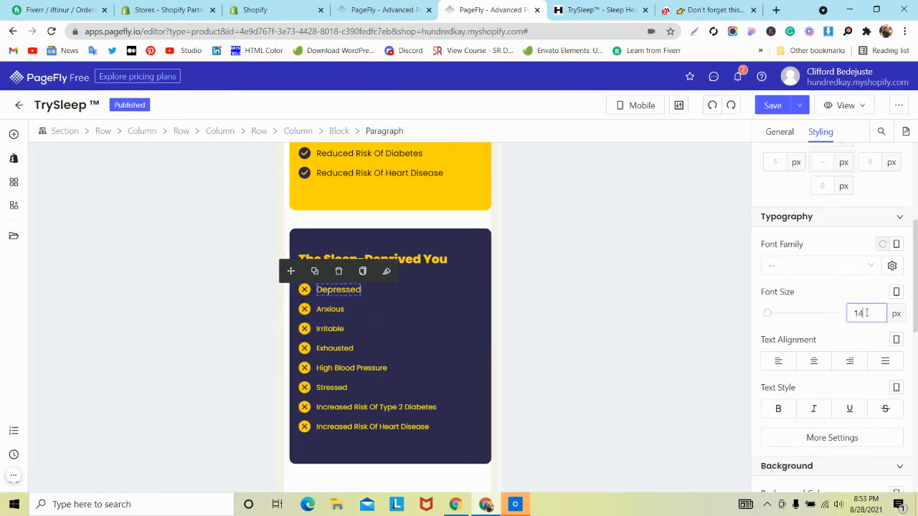
Step: Copy the Depressed item's style and paste it onto the Anxious, Irritable and Exhausted items
{"action": "left_click", "coordinate": [362, 272]}
{"action": "left_click", "coordinate": [334, 309]}
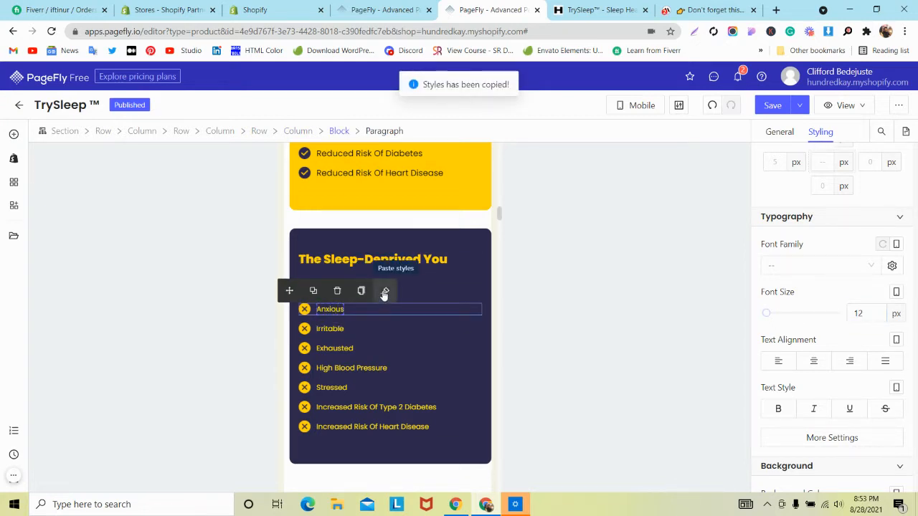
{"action": "left_click", "coordinate": [385, 291]}
{"action": "left_click", "coordinate": [347, 328]}
{"action": "left_click", "coordinate": [383, 311]}
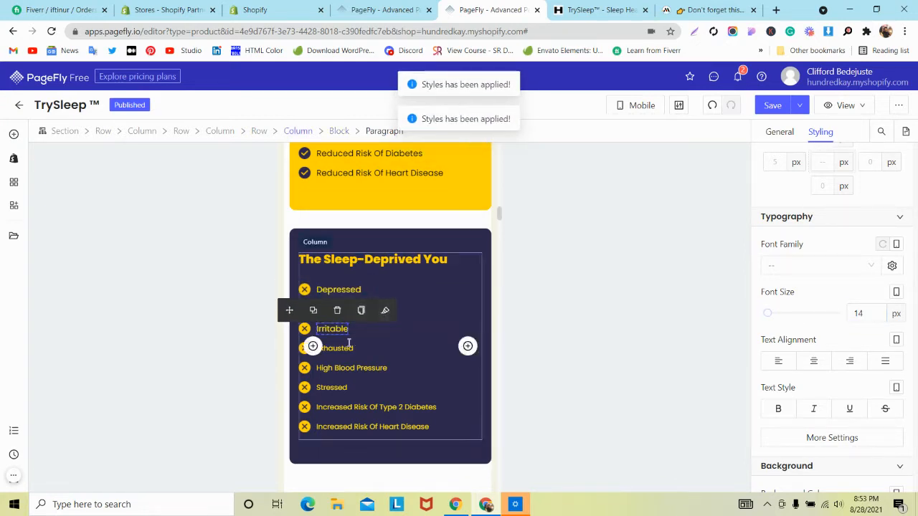
{"action": "left_click", "coordinate": [342, 348]}
{"action": "left_click", "coordinate": [384, 329]}
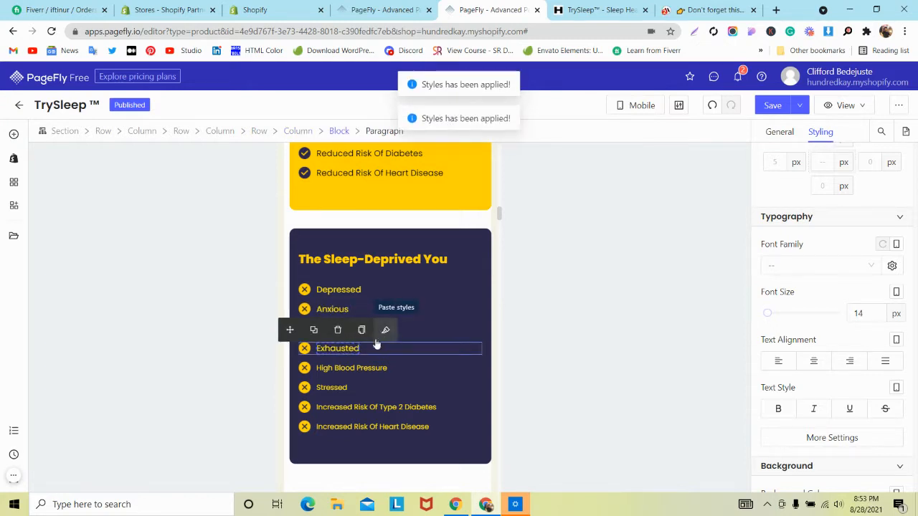
Step: Paste the copied style onto the High Blood Pressure, Stressed, Increased Risk Of Type 2 Diabetes and Increased Risk Of Heart Disease items
{"action": "left_click", "coordinate": [350, 368]}
{"action": "left_click", "coordinate": [406, 349]}
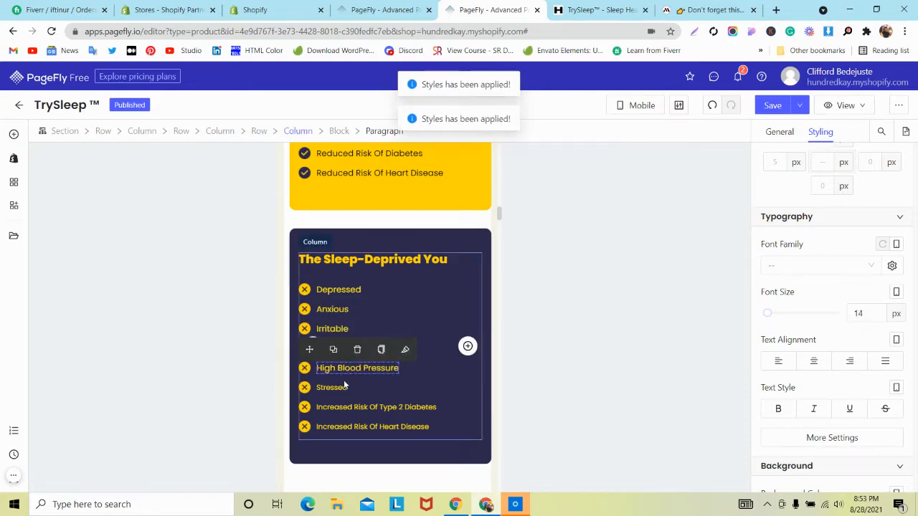
{"action": "left_click", "coordinate": [337, 387]}
{"action": "left_click", "coordinate": [385, 369]}
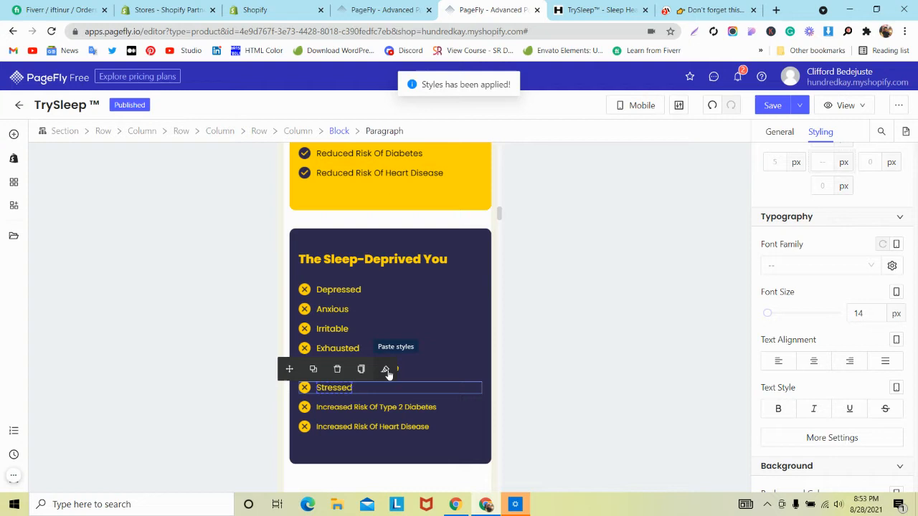
{"action": "left_click", "coordinate": [366, 406]}
{"action": "left_click", "coordinate": [433, 388]}
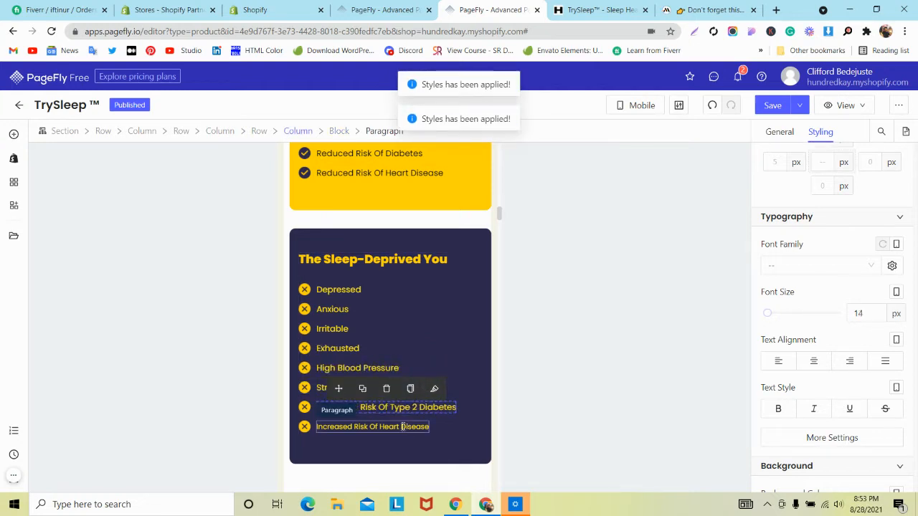
{"action": "left_click", "coordinate": [402, 427]}
{"action": "left_click", "coordinate": [430, 408]}
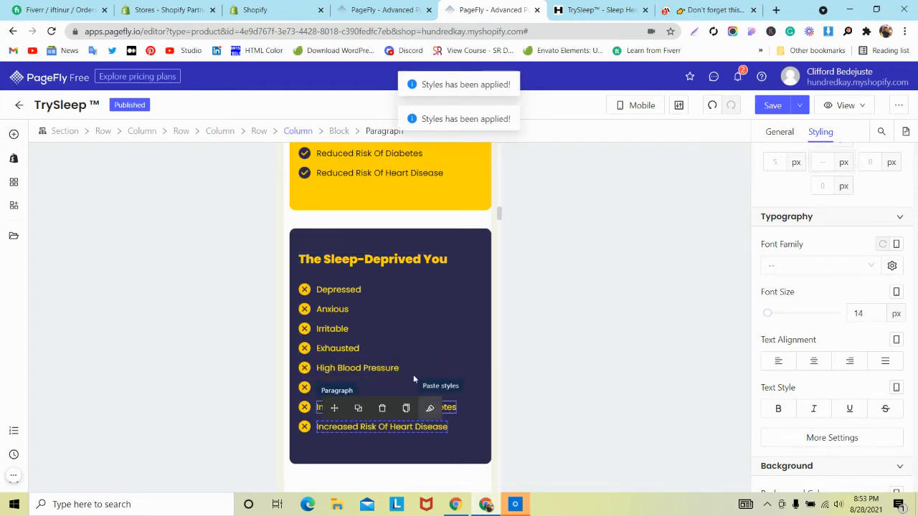
Step: Review both benefit lists in the mobile layout, and save and publish the page
{"action": "scroll", "coordinate": [375, 297], "scroll_direction": "down", "scroll_amount": 1}
{"action": "scroll", "coordinate": [366, 294], "scroll_direction": "up", "scroll_amount": 5}
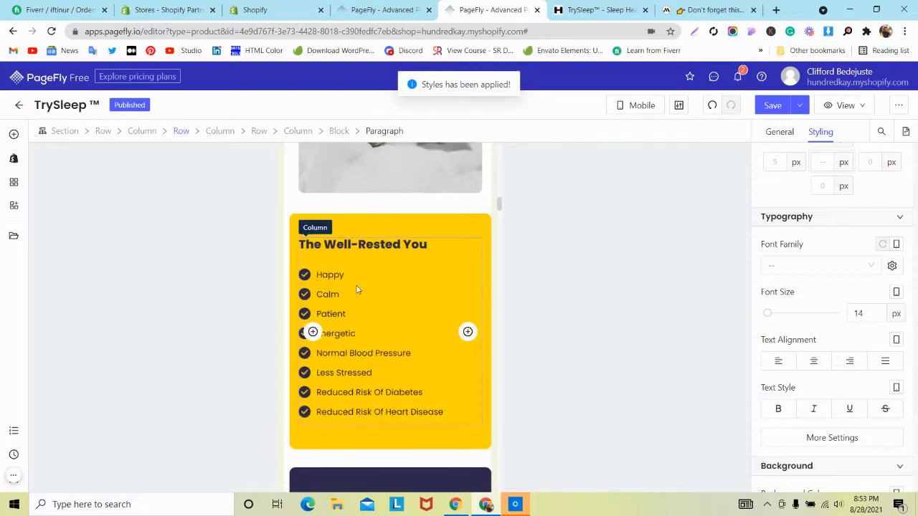
{"action": "scroll", "coordinate": [340, 298], "scroll_direction": "down", "scroll_amount": 6}
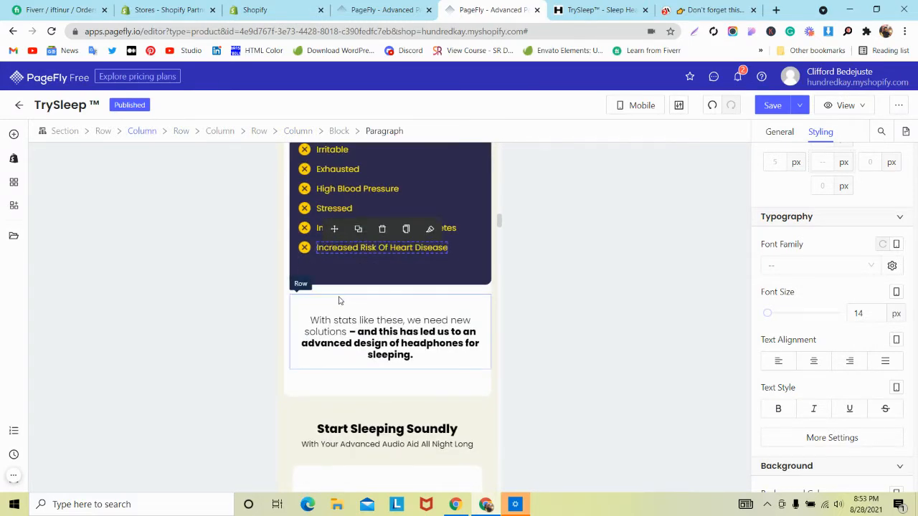
{"action": "left_click", "coordinate": [804, 106]}
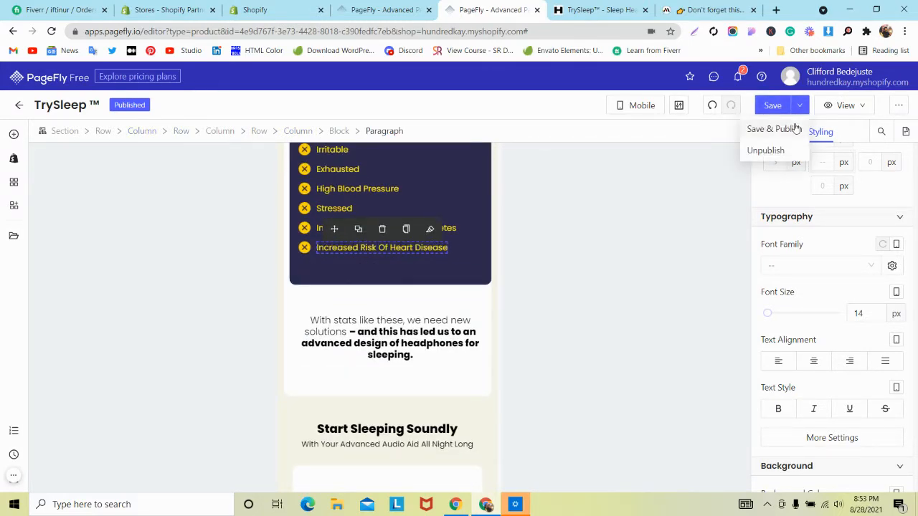
{"action": "left_click", "coordinate": [802, 130]}
Step: Compare the stats text below The Sleep-Deprived You on the live TrySleep page with the MindBand reference page
{"action": "left_click", "coordinate": [583, 11]}
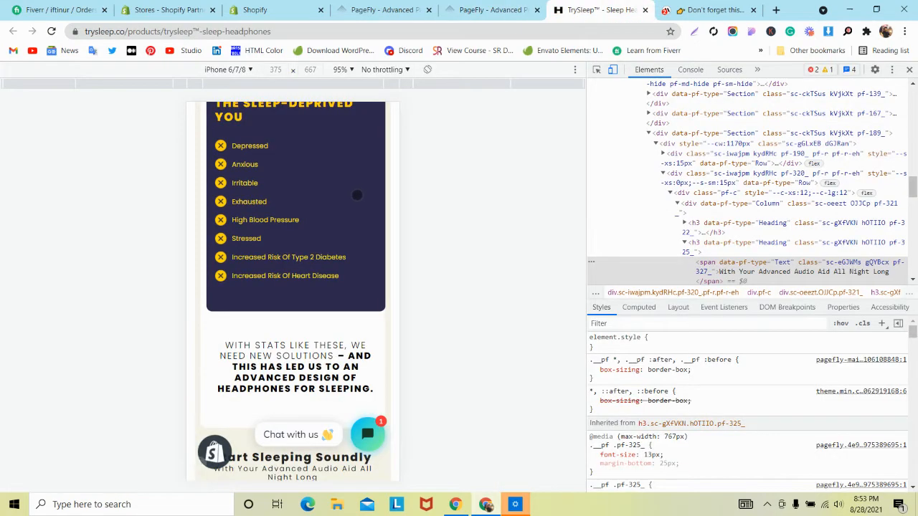
{"action": "scroll", "coordinate": [356, 194], "scroll_direction": "down", "scroll_amount": 3}
{"action": "left_click", "coordinate": [703, 8]}
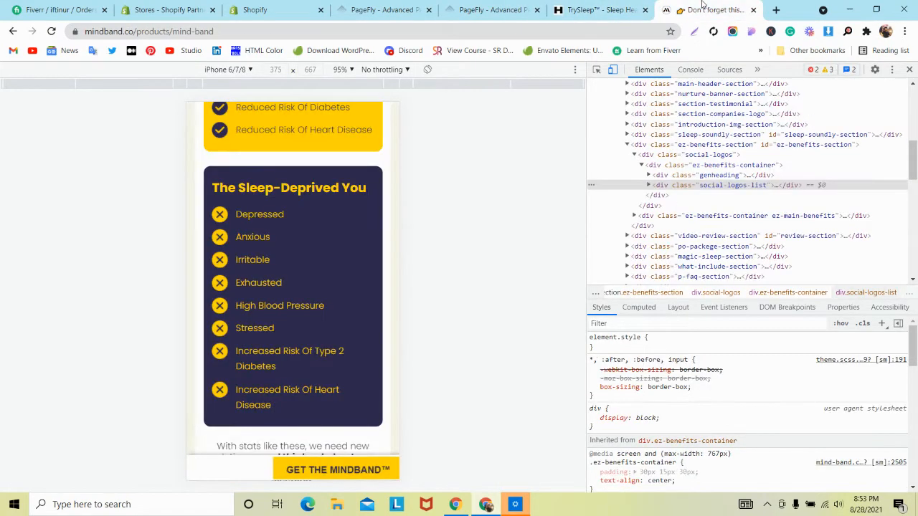
{"action": "scroll", "coordinate": [320, 207], "scroll_direction": "down", "scroll_amount": 3}
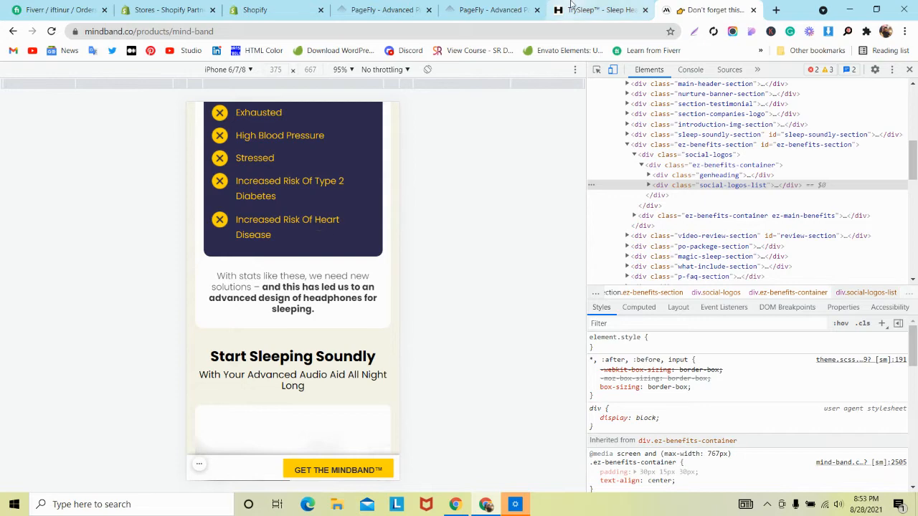
{"action": "left_click", "coordinate": [525, 7]}
{"action": "left_click", "coordinate": [594, 7]}
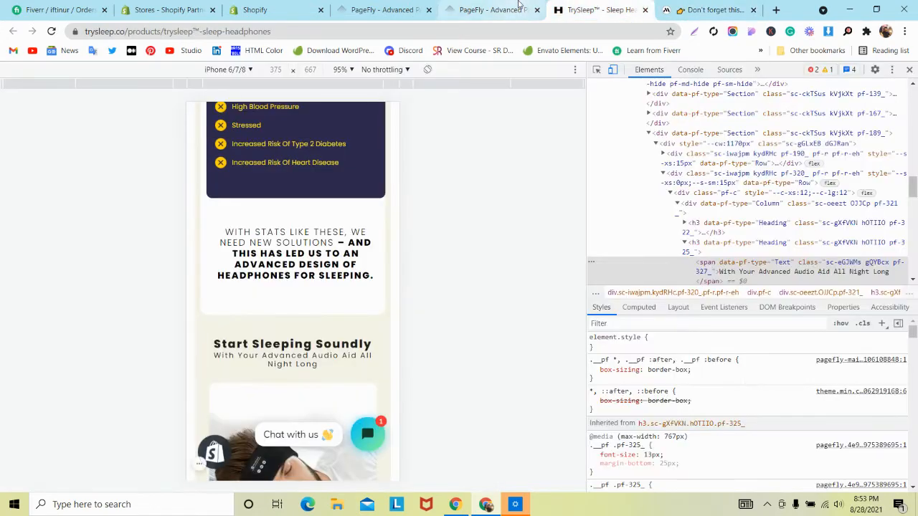
Step: Switch to the PageFly editor and examine the typography and spacing settings of the "With stats like these" heading
{"action": "left_click", "coordinate": [502, 9]}
{"action": "scroll", "coordinate": [410, 203], "scroll_direction": "down", "scroll_amount": 2}
{"action": "left_click", "coordinate": [411, 206]}
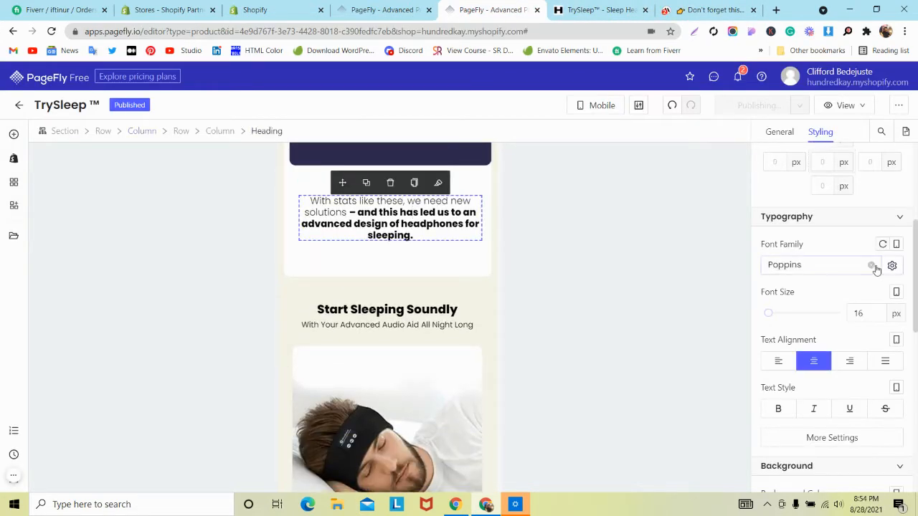
{"action": "scroll", "coordinate": [868, 307], "scroll_direction": "down", "scroll_amount": 3}
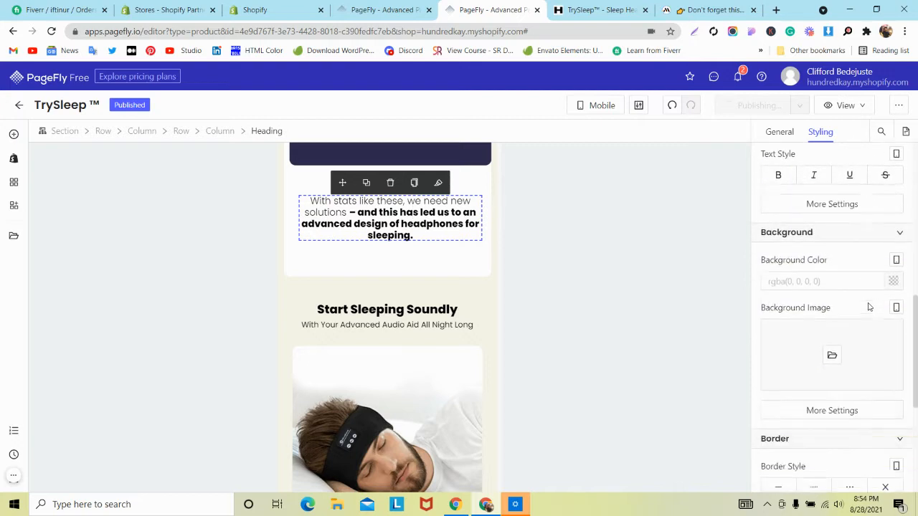
{"action": "scroll", "coordinate": [468, 261], "scroll_direction": "up", "scroll_amount": 1}
{"action": "scroll", "coordinate": [468, 261], "scroll_direction": "up", "scroll_amount": 1}
{"action": "scroll", "coordinate": [825, 208], "scroll_direction": "up", "scroll_amount": 4}
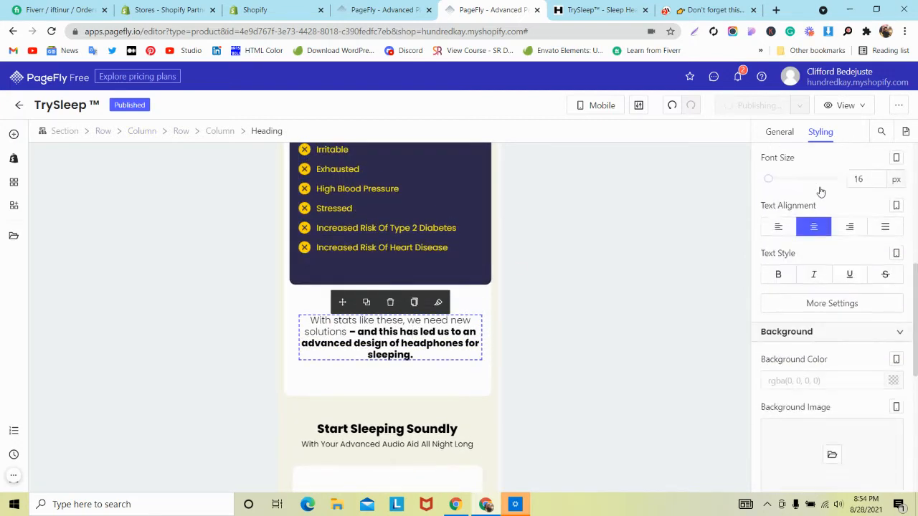
{"action": "scroll", "coordinate": [823, 213], "scroll_direction": "up", "scroll_amount": 2}
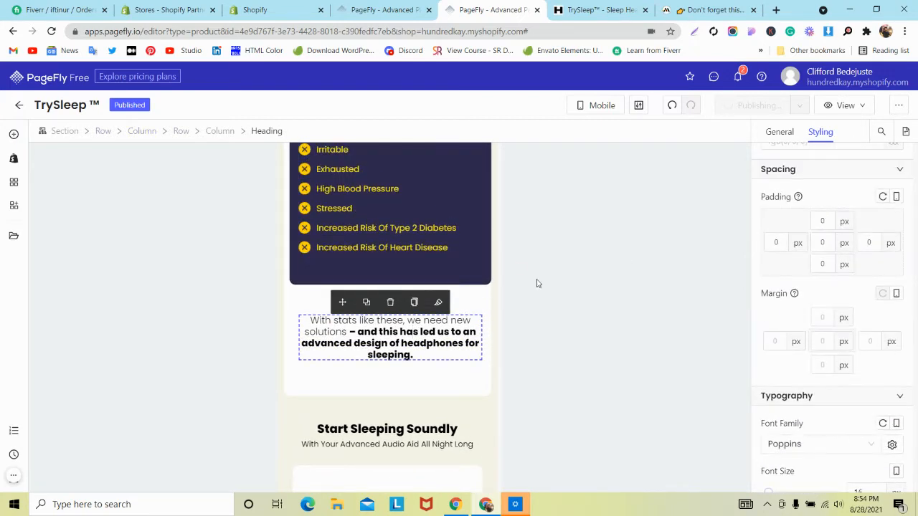
Step: Set the column spacing of the row containing the "With stats like these" text to 0
{"action": "left_click", "coordinate": [470, 302]}
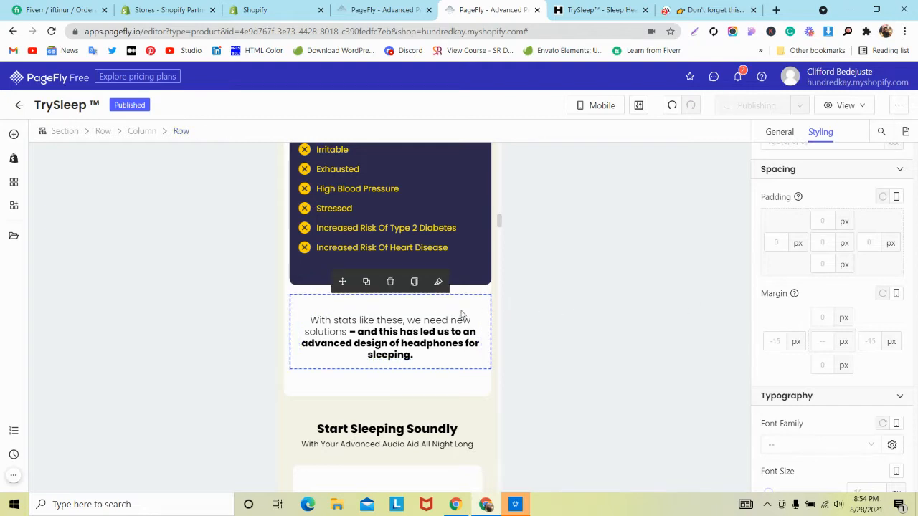
{"action": "left_click", "coordinate": [780, 132]}
{"action": "double_click", "coordinate": [854, 237]}
{"action": "type", "text": "0"}
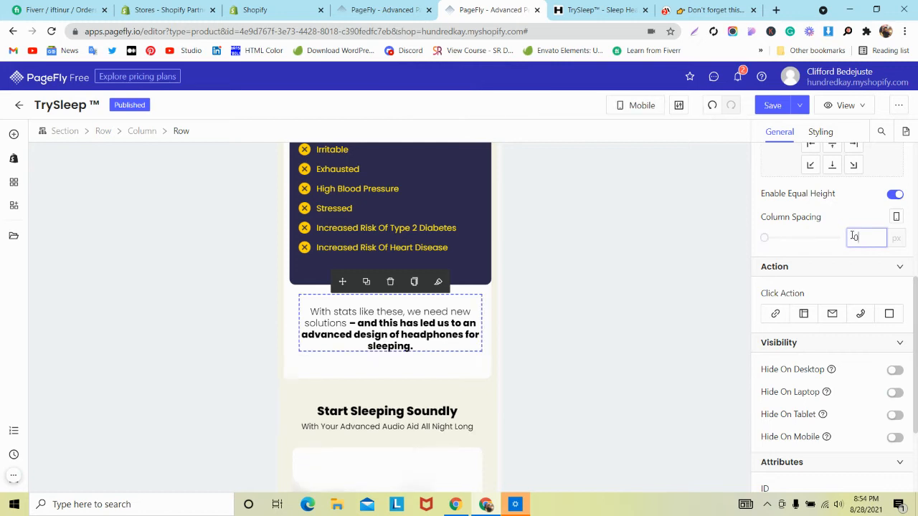
Step: Set the font family of the row around the "With stats like these" text to Poppins
{"action": "scroll", "coordinate": [832, 239], "scroll_direction": "up", "scroll_amount": 5}
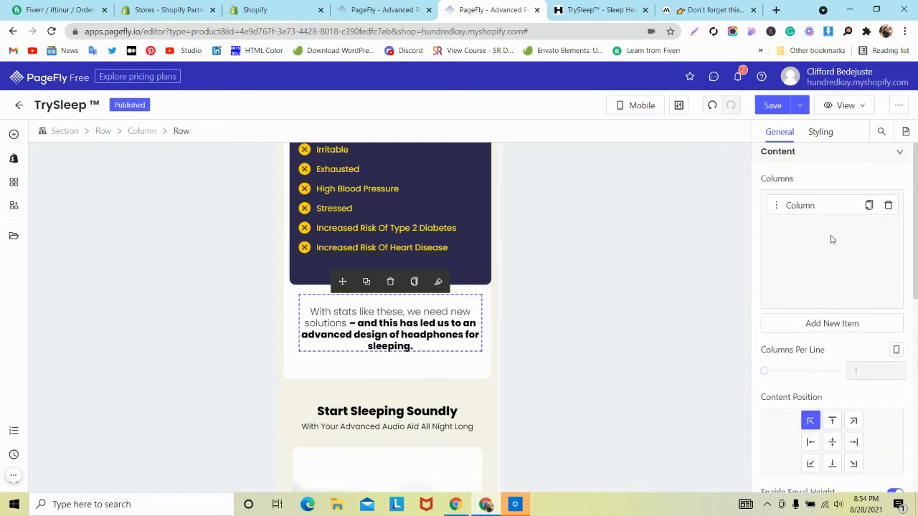
{"action": "left_click", "coordinate": [821, 132]}
{"action": "scroll", "coordinate": [825, 215], "scroll_direction": "down", "scroll_amount": 3}
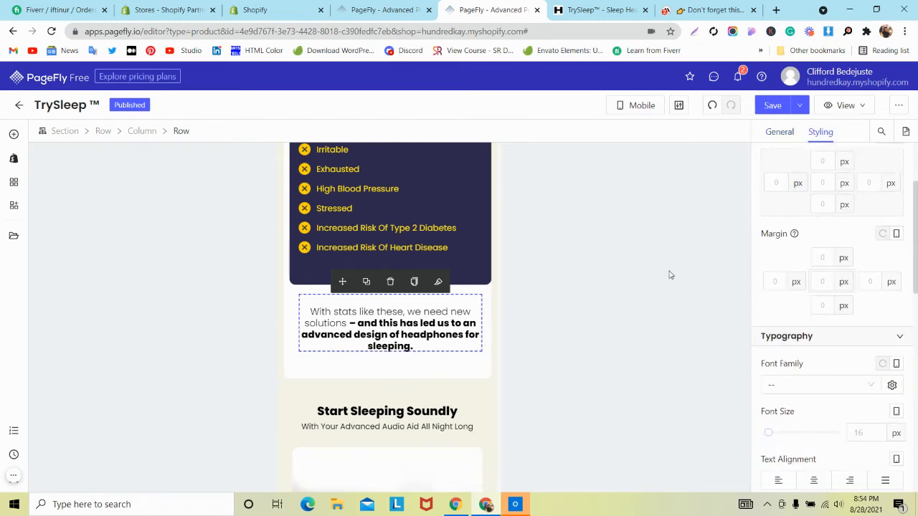
{"action": "left_click", "coordinate": [404, 334]}
{"action": "left_click", "coordinate": [467, 304]}
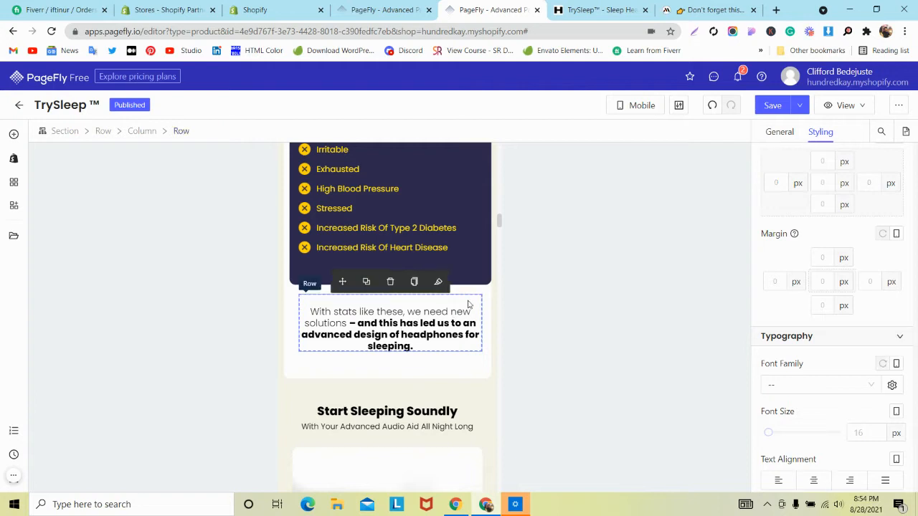
{"action": "scroll", "coordinate": [466, 307], "scroll_direction": "down", "scroll_amount": 3}
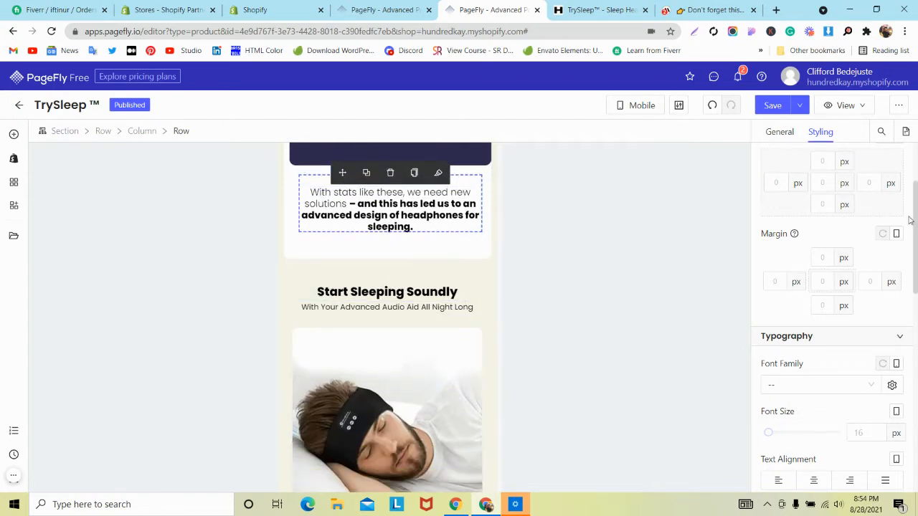
{"action": "scroll", "coordinate": [845, 283], "scroll_direction": "down", "scroll_amount": 3}
{"action": "left_click", "coordinate": [809, 305]}
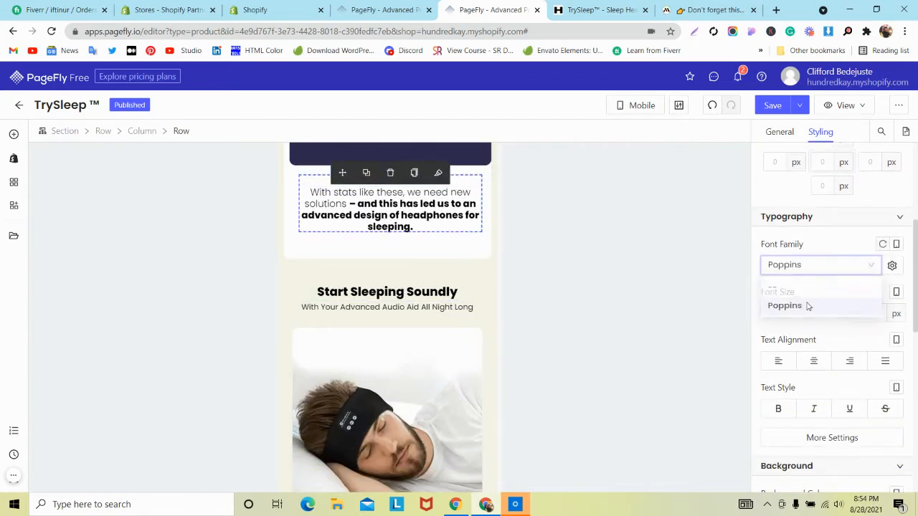
Step: Choose Poppins as the font family of the "With stats like these" heading, and save and publish the page
{"action": "left_click", "coordinate": [782, 265]}
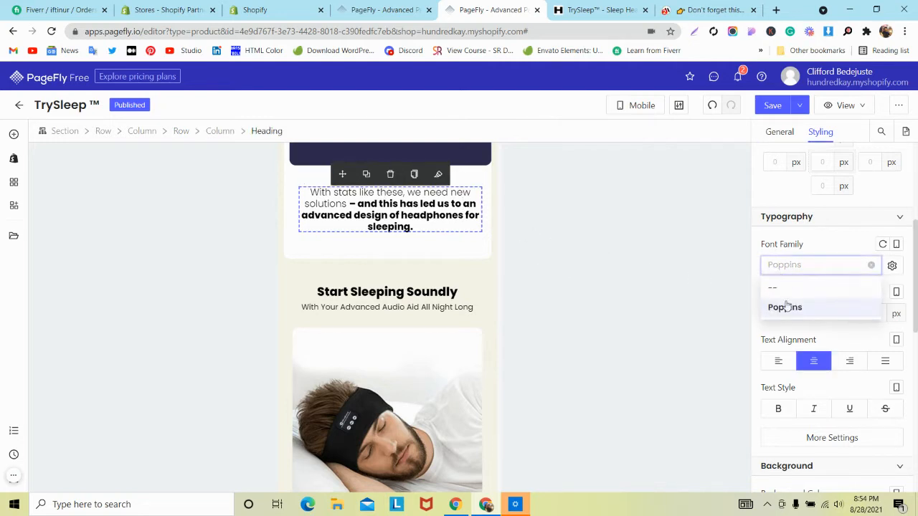
{"action": "left_click", "coordinate": [789, 307]}
{"action": "scroll", "coordinate": [475, 252], "scroll_direction": "down", "scroll_amount": 2}
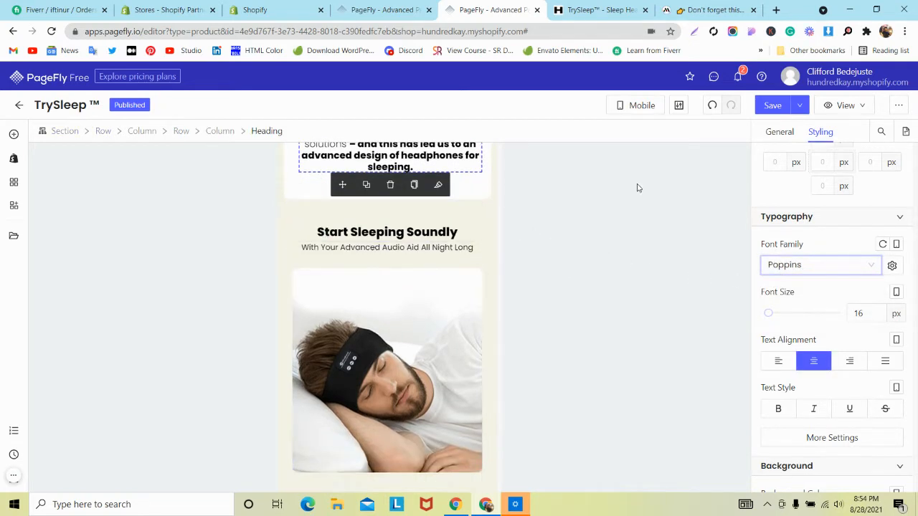
{"action": "left_click", "coordinate": [799, 105]}
{"action": "left_click", "coordinate": [787, 129]}
Step: Compare the Start Sleeping Soundly section on the live TrySleep page with the MindBand reference page
{"action": "left_click", "coordinate": [599, 9]}
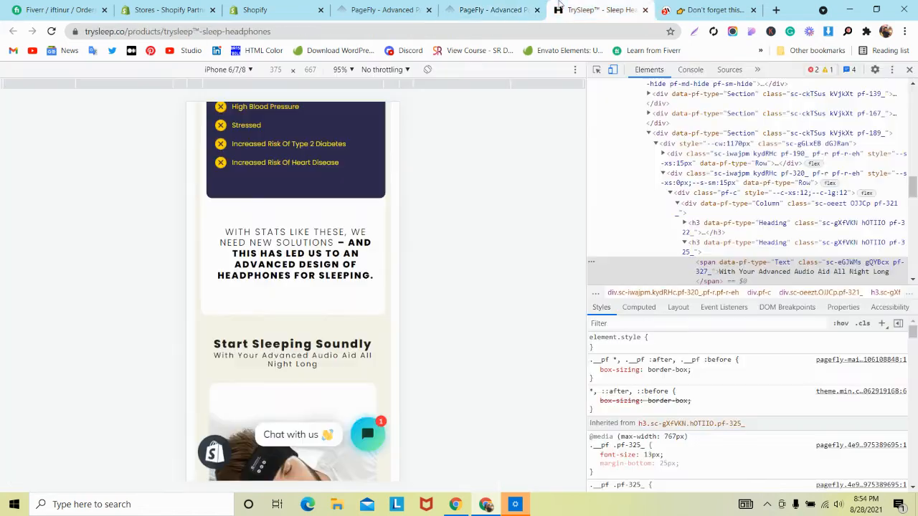
{"action": "scroll", "coordinate": [574, 91], "scroll_direction": "down", "scroll_amount": 2}
{"action": "left_click", "coordinate": [690, 9]}
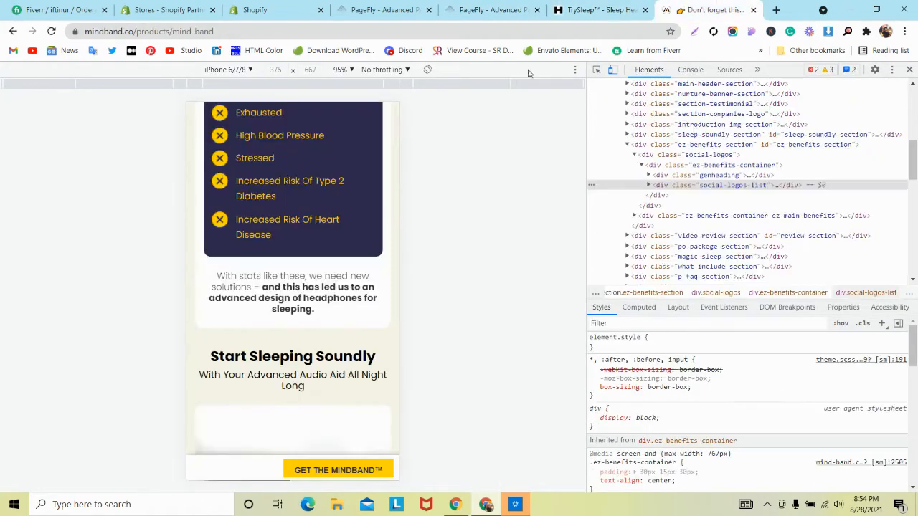
{"action": "scroll", "coordinate": [301, 164], "scroll_direction": "down", "scroll_amount": 3}
{"action": "left_click", "coordinate": [599, 9]}
Step: Switch to the PageFly editor and set the font size of the "With Your Advanced Audio Aid All Night Long" subtitle to 14 px
{"action": "left_click", "coordinate": [494, 10]}
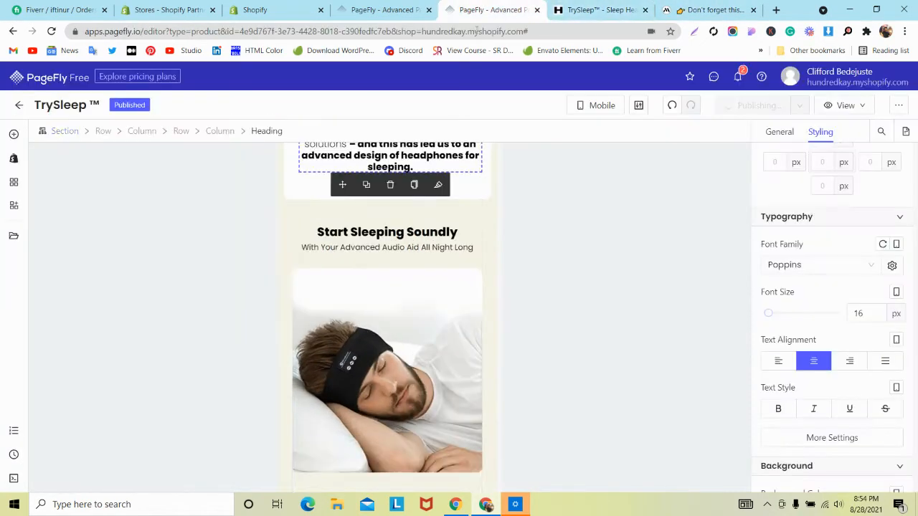
{"action": "double_click", "coordinate": [419, 247]}
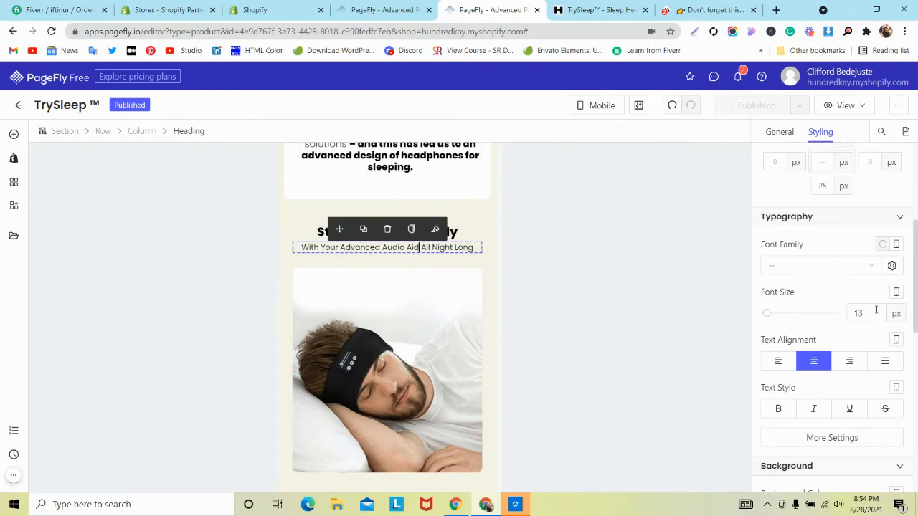
{"action": "key", "text": "Up"}
Step: Select the Start Sleeping Soundly heading, compare it with the MindBand and live TrySleep pages, and return to the PageFly editor
{"action": "left_click", "coordinate": [451, 232]}
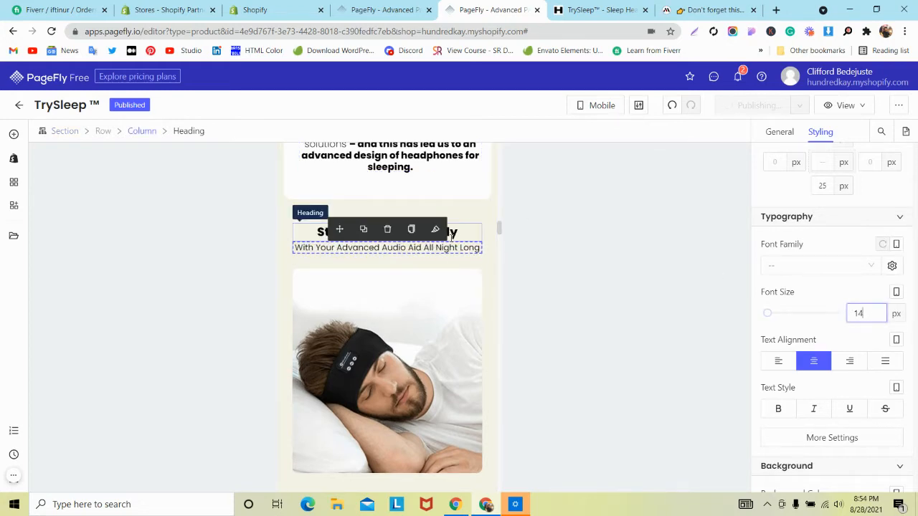
{"action": "left_click", "coordinate": [625, 9]}
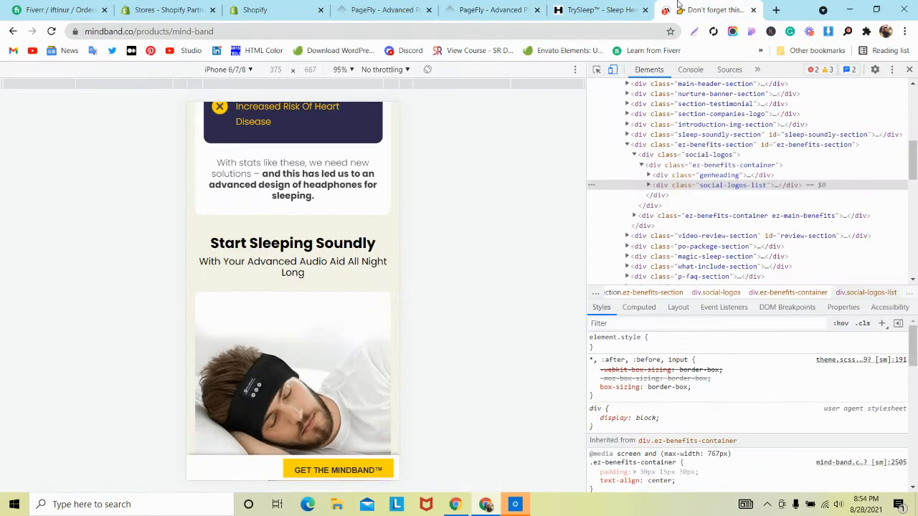
{"action": "key", "text": "F5"}
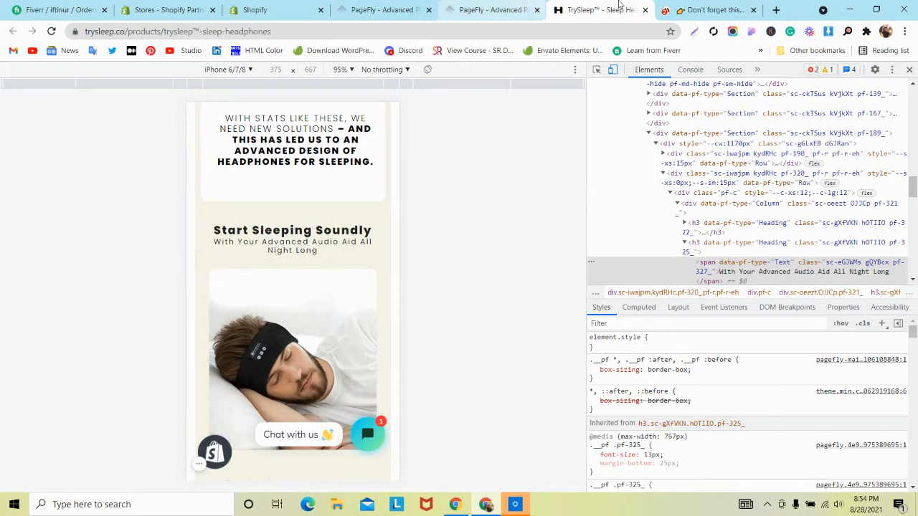
{"action": "left_click", "coordinate": [494, 10]}
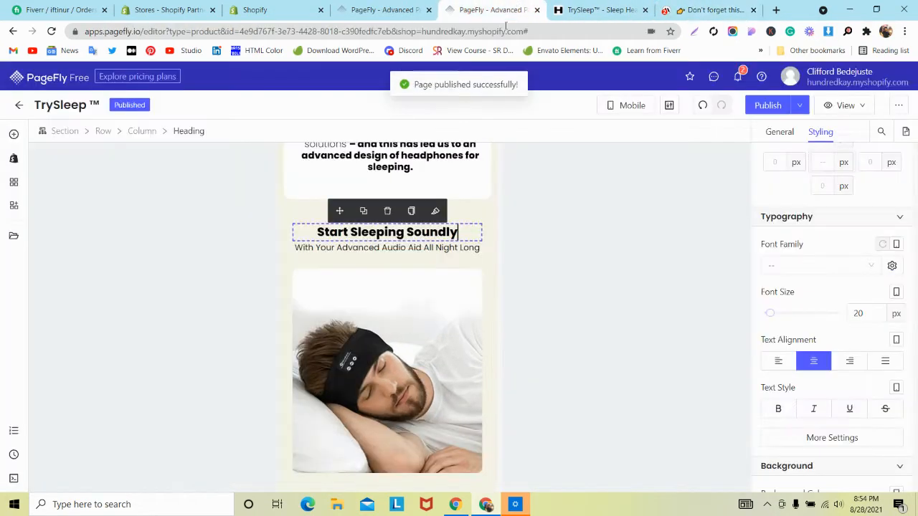
Step: Set the top margin of the "With Your Advanced Audio Aid All Night Long" subtitle to 5 px
{"action": "left_click", "coordinate": [387, 248]}
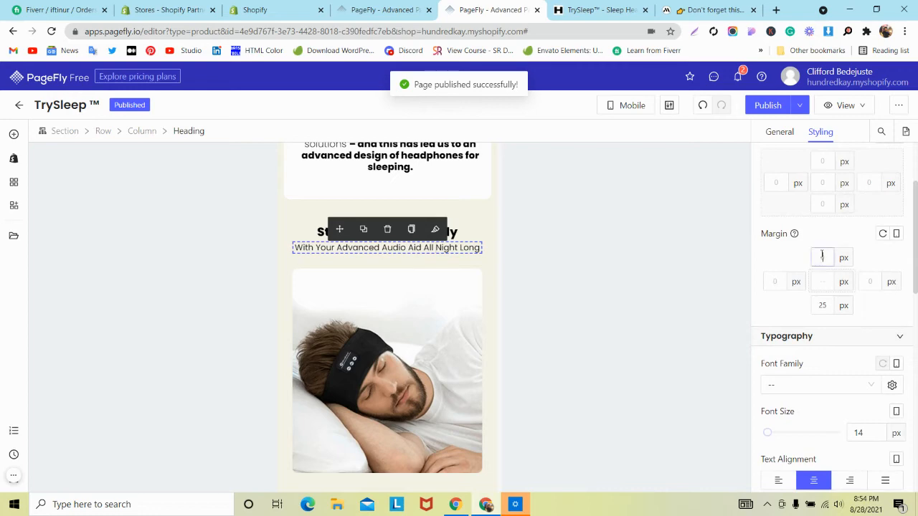
{"action": "scroll", "coordinate": [323, 215], "scroll_direction": "down", "scroll_amount": 3}
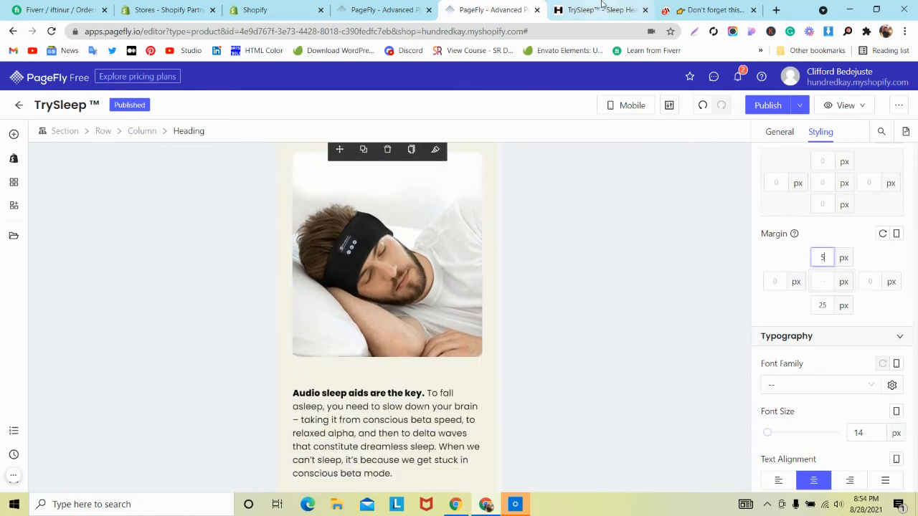
Step: Compare the Start Sleeping Soundly section's side spacing on the live TrySleep and MindBand pages, and review the same section in the PageFly editor
{"action": "left_click", "coordinate": [599, 10]}
{"action": "scroll", "coordinate": [304, 186], "scroll_direction": "down", "scroll_amount": 2}
{"action": "left_click", "coordinate": [687, 7]}
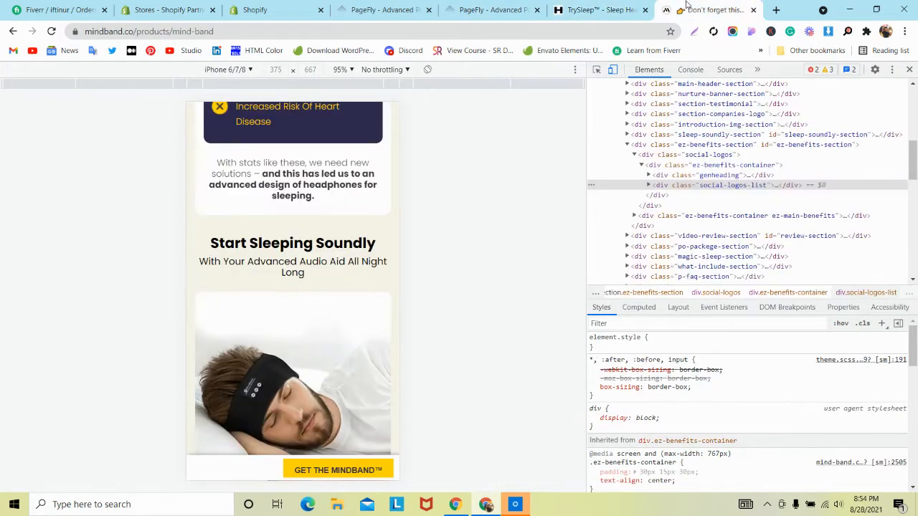
{"action": "left_click", "coordinate": [600, 7]}
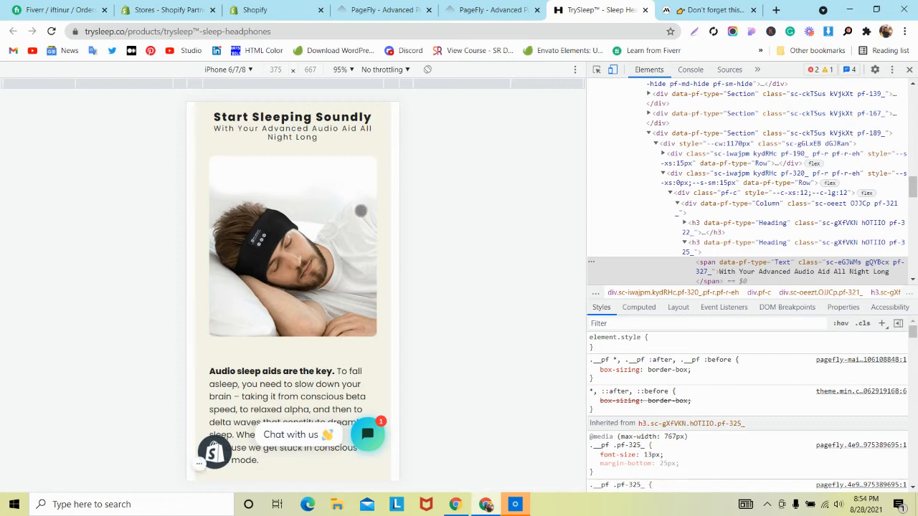
{"action": "scroll", "coordinate": [361, 211], "scroll_direction": "up", "scroll_amount": 2}
{"action": "left_click", "coordinate": [495, 9]}
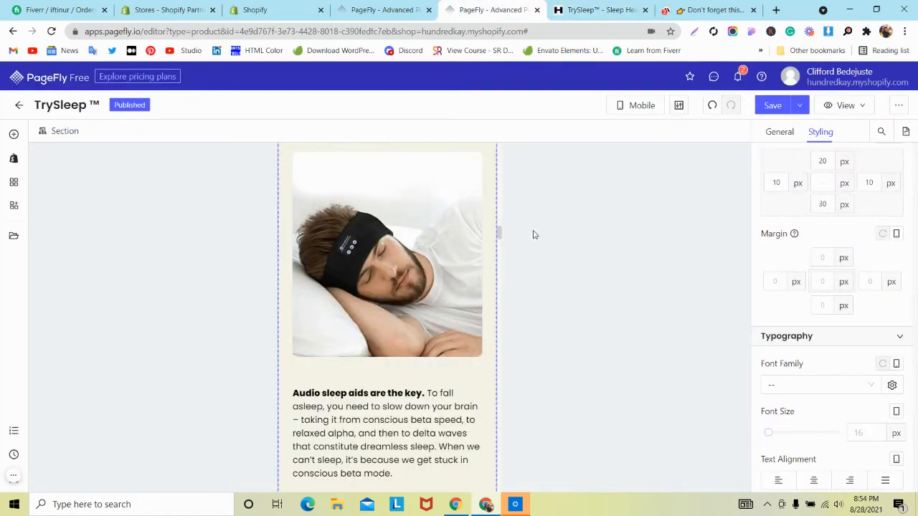
{"action": "scroll", "coordinate": [463, 297], "scroll_direction": "up", "scroll_amount": 3}
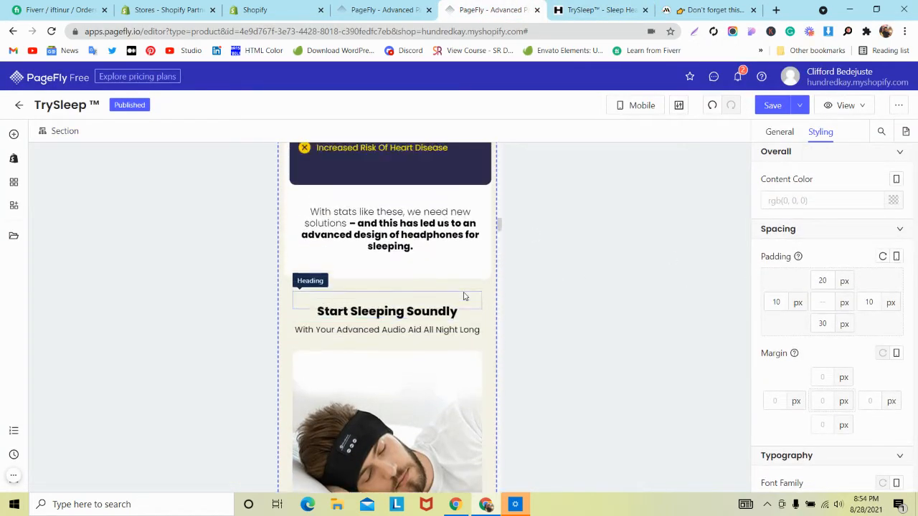
{"action": "scroll", "coordinate": [463, 297], "scroll_direction": "up", "scroll_amount": 5}
{"action": "scroll", "coordinate": [463, 297], "scroll_direction": "down", "scroll_amount": 5}
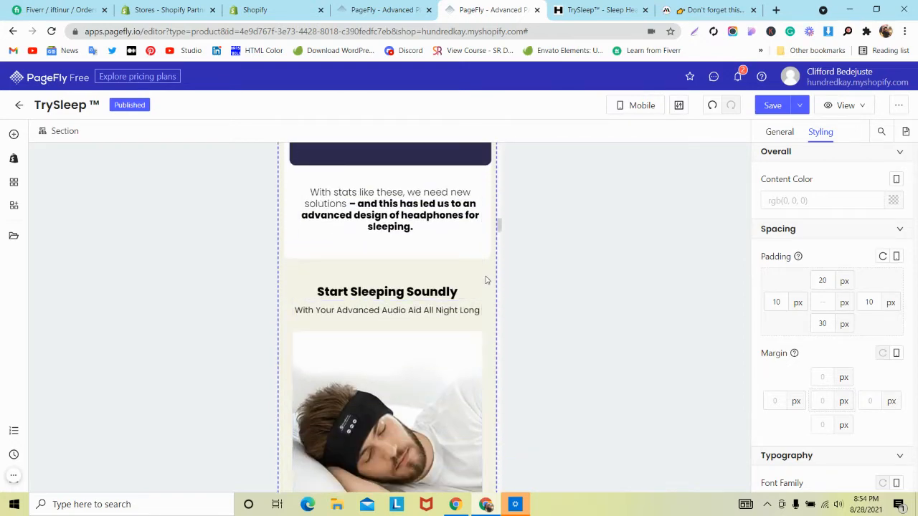
Step: Set the left and right margins of the Start Sleeping Soundly row to -15 px and check the row down to its button
{"action": "left_click", "coordinate": [482, 281]}
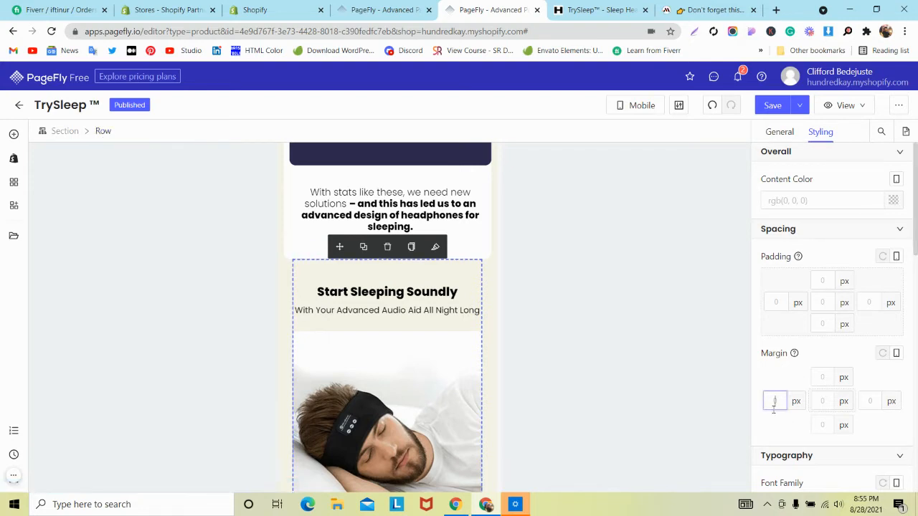
{"action": "type", "text": "15"}
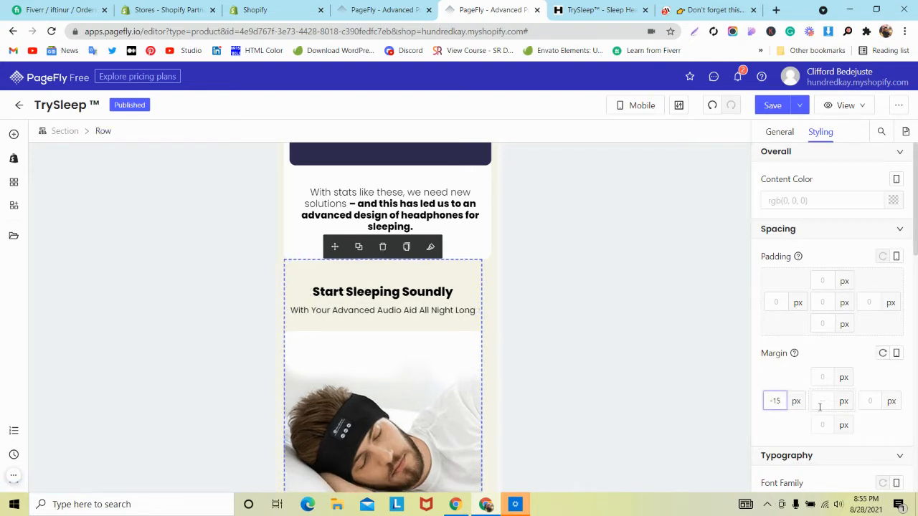
{"action": "type", "text": "-15"}
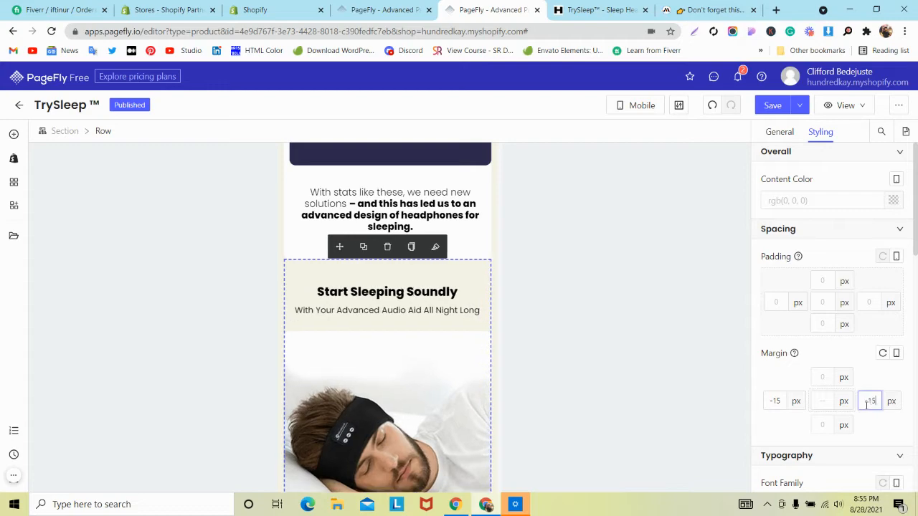
{"action": "scroll", "coordinate": [437, 333], "scroll_direction": "down", "scroll_amount": 10}
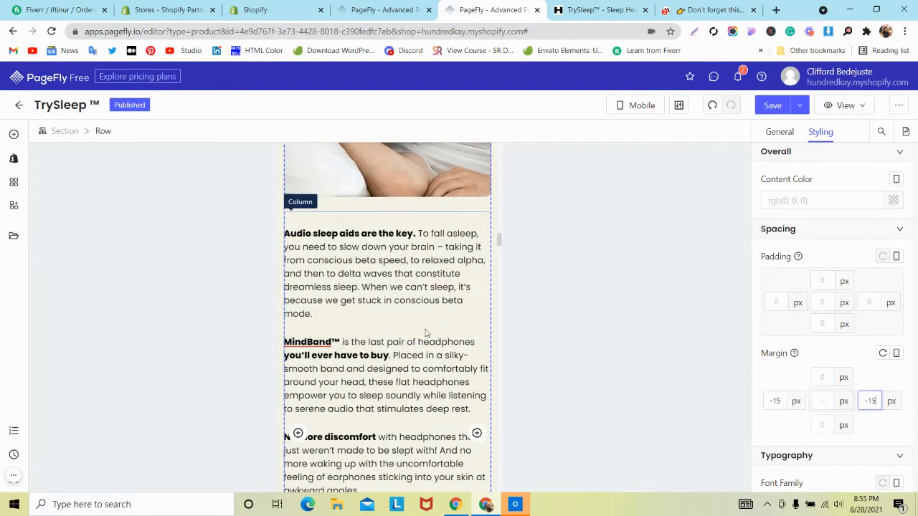
{"action": "scroll", "coordinate": [418, 339], "scroll_direction": "down", "scroll_amount": 3}
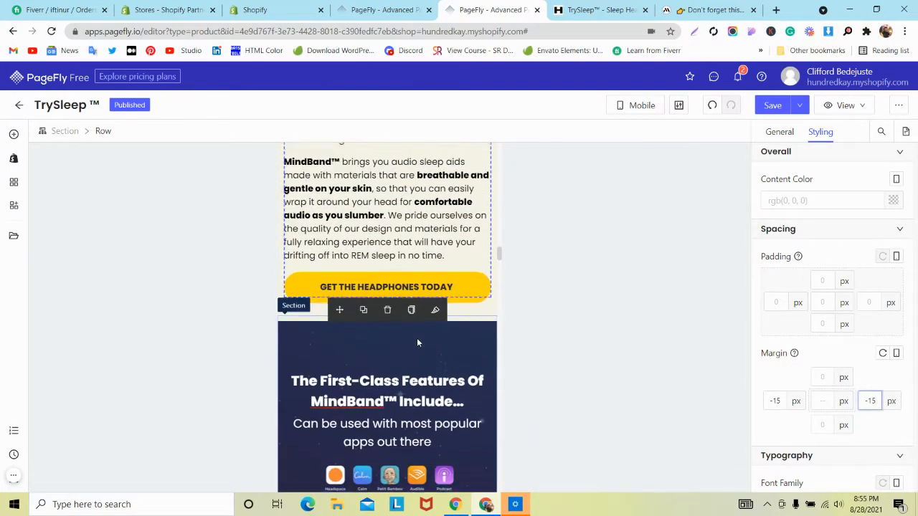
{"action": "scroll", "coordinate": [417, 338], "scroll_direction": "up", "scroll_amount": 1}
{"action": "scroll", "coordinate": [417, 338], "scroll_direction": "down", "scroll_amount": 4}
{"action": "scroll", "coordinate": [418, 341], "scroll_direction": "up", "scroll_amount": 2}
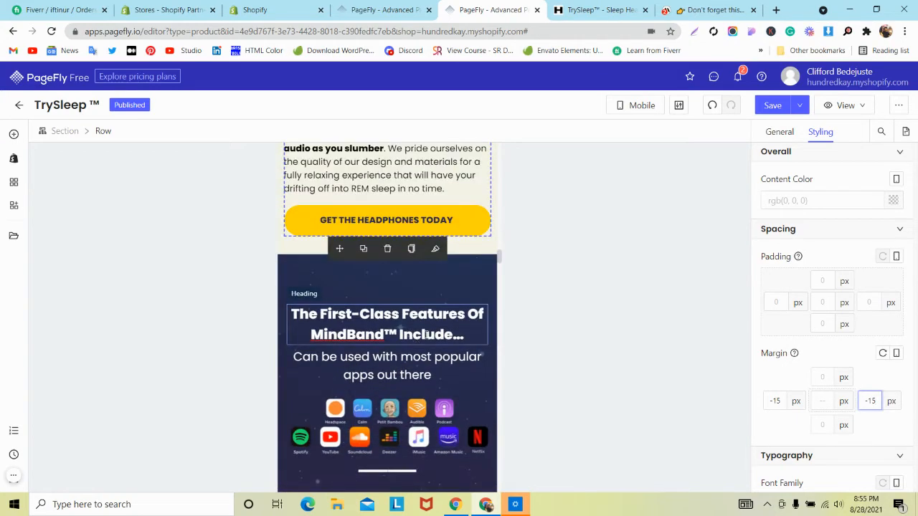
Step: Save and publish the page, and compare the sleeping-soundly and First-Class Features sections on the live TrySleep and MindBand pages
{"action": "left_click", "coordinate": [797, 106]}
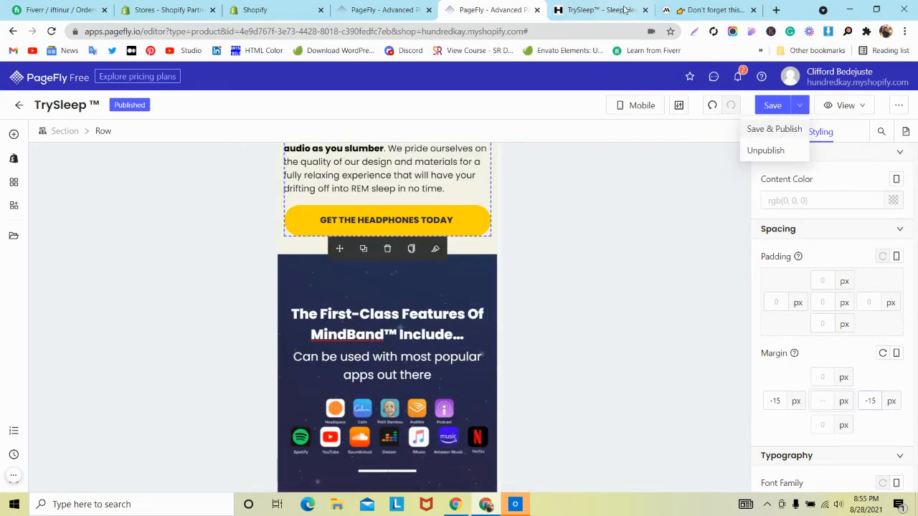
{"action": "left_click", "coordinate": [600, 9]}
{"action": "scroll", "coordinate": [315, 201], "scroll_direction": "down", "scroll_amount": 3}
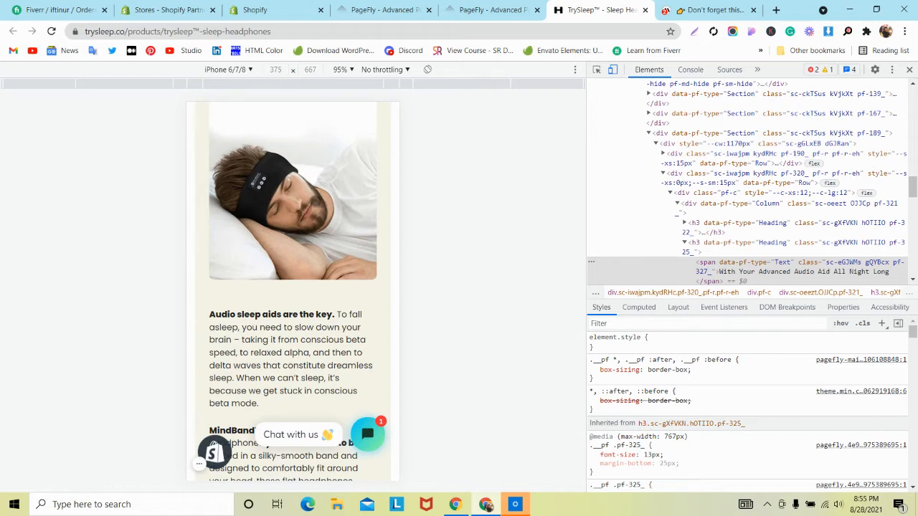
{"action": "scroll", "coordinate": [316, 200], "scroll_direction": "down", "scroll_amount": 10}
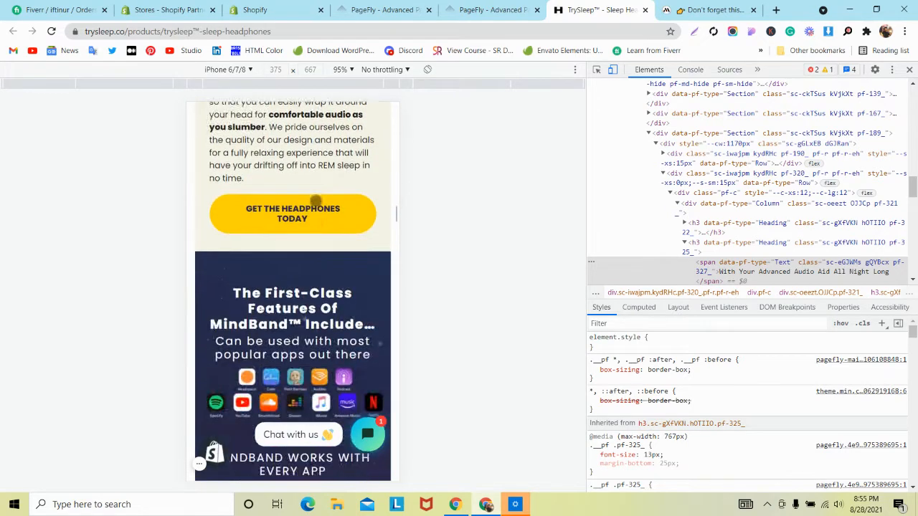
{"action": "left_click", "coordinate": [721, 10]}
{"action": "scroll", "coordinate": [315, 228], "scroll_direction": "down", "scroll_amount": 3}
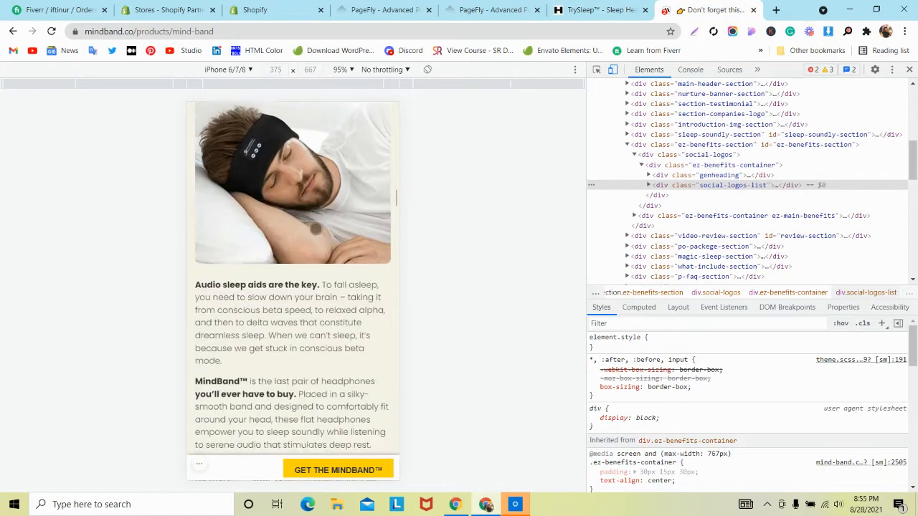
{"action": "scroll", "coordinate": [316, 228], "scroll_direction": "down", "scroll_amount": 6}
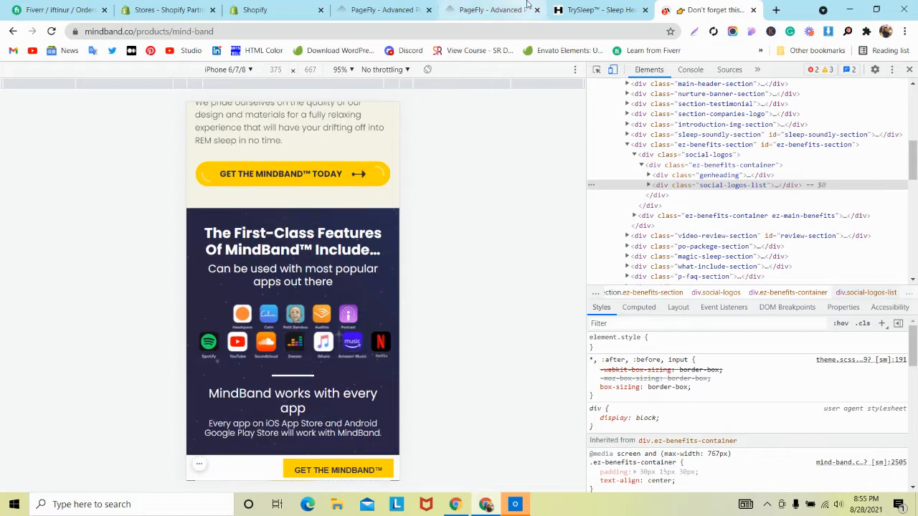
{"action": "left_click", "coordinate": [525, 7]}
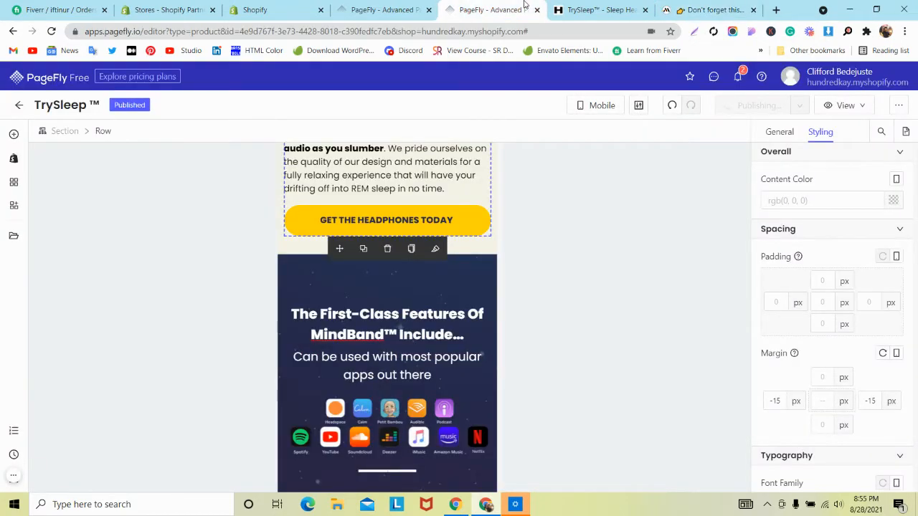
{"action": "left_click", "coordinate": [602, 9]}
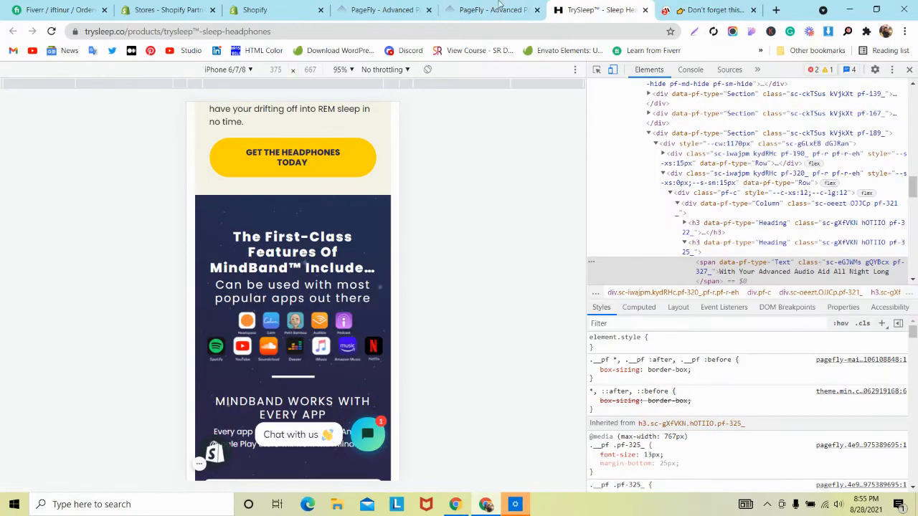
{"action": "left_click", "coordinate": [501, 7]}
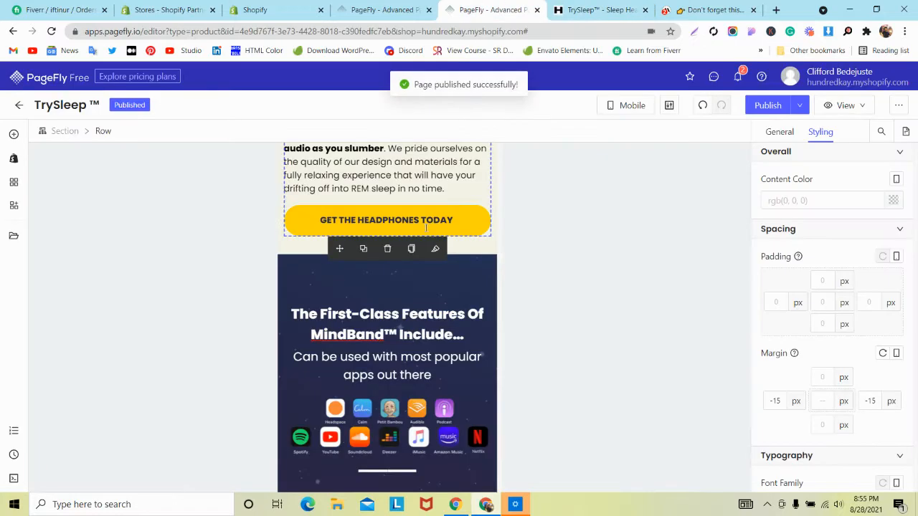
Step: Select the row containing the First-Class Features heading and inspect its column layout and spacing settings
{"action": "left_click", "coordinate": [378, 289]}
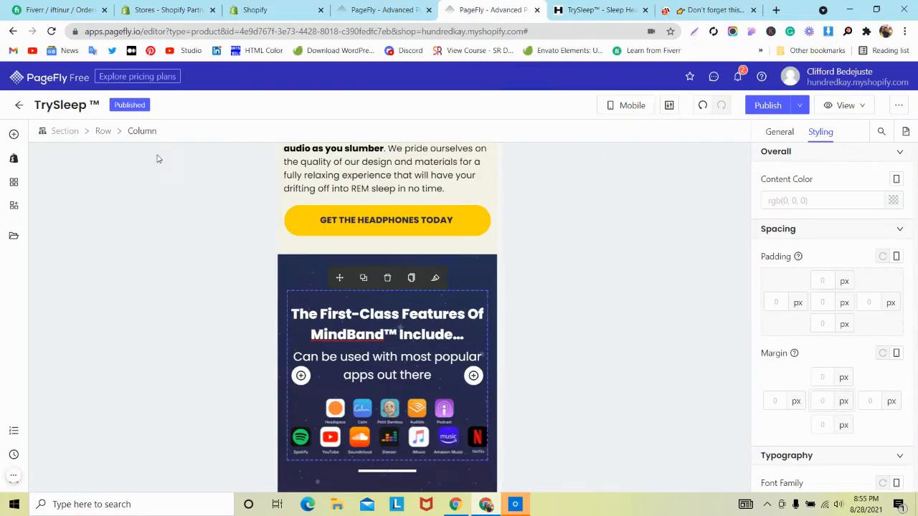
{"action": "left_click", "coordinate": [102, 130]}
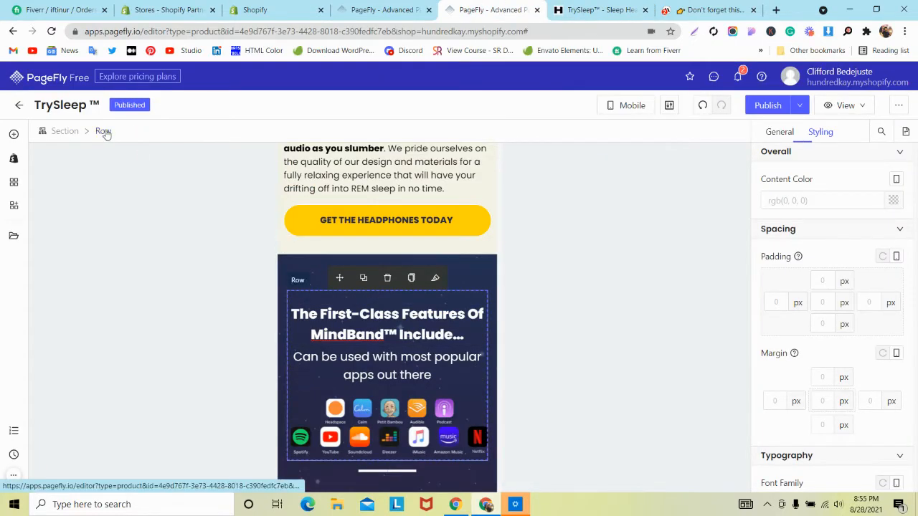
{"action": "left_click", "coordinate": [780, 132]}
{"action": "scroll", "coordinate": [850, 411], "scroll_direction": "down", "scroll_amount": 2}
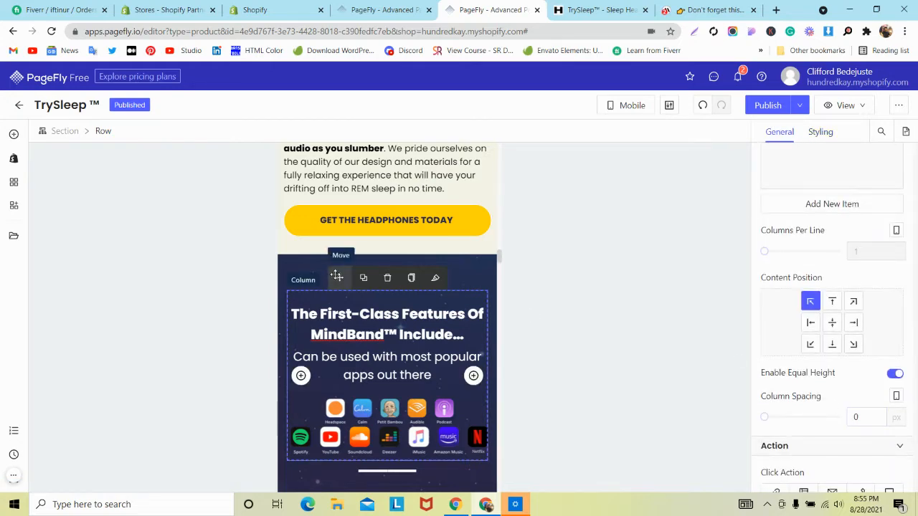
Step: Select the First-Class Features heading, compare it with the live TrySleep and MindBand pages, and return to the PageFly editor
{"action": "left_click", "coordinate": [353, 315]}
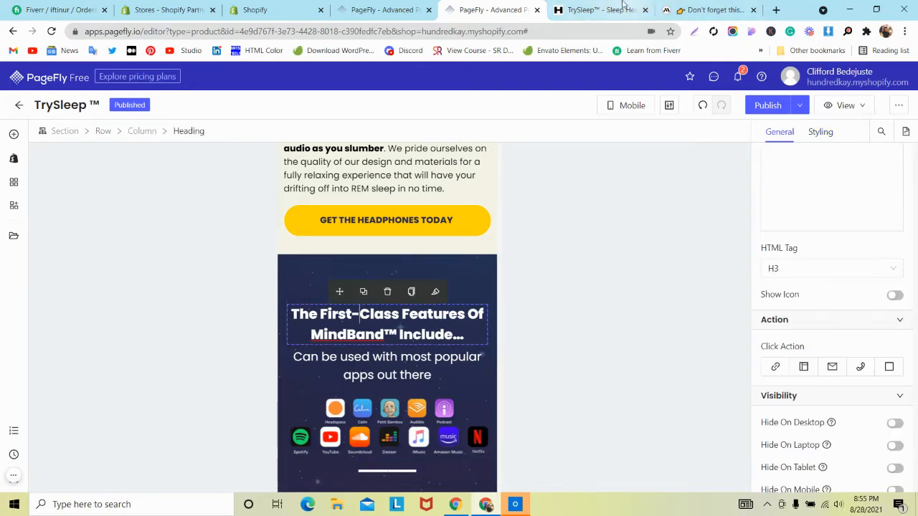
{"action": "left_click", "coordinate": [623, 6]}
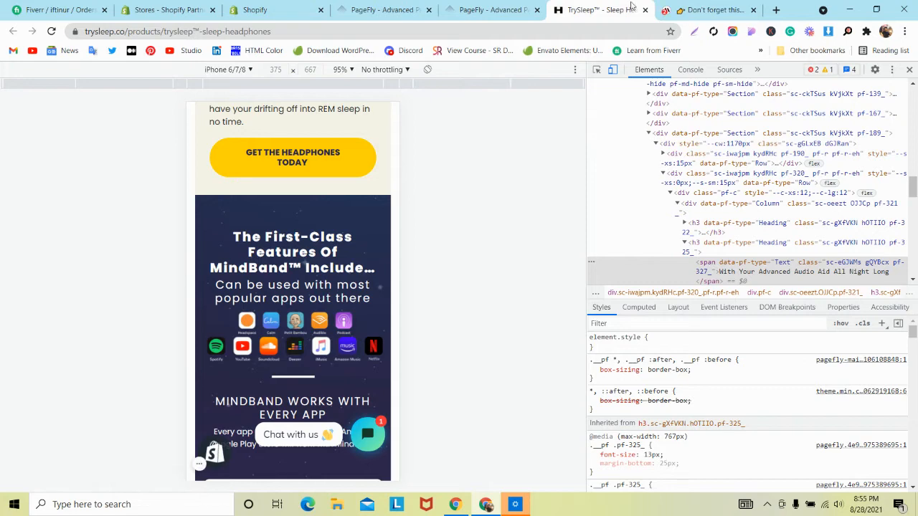
{"action": "left_click", "coordinate": [493, 9]}
{"action": "left_click", "coordinate": [694, 7]}
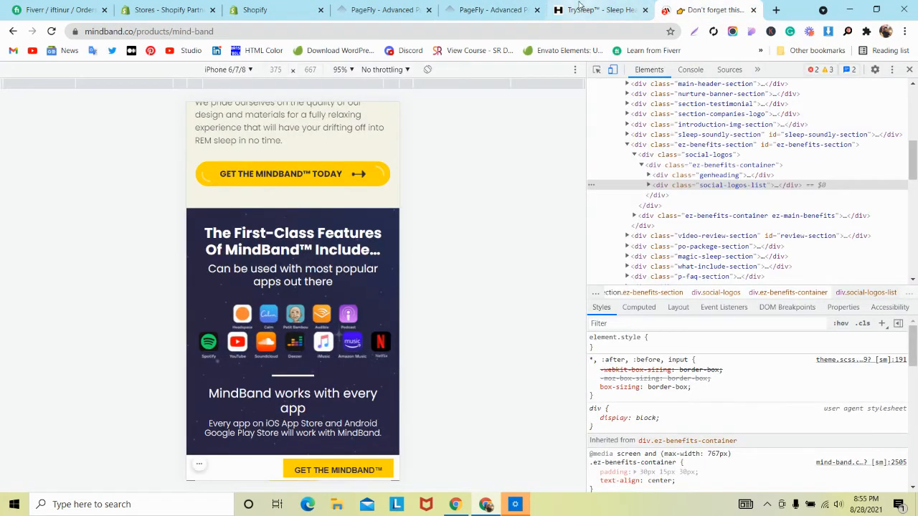
{"action": "left_click", "coordinate": [598, 10]}
{"action": "left_click", "coordinate": [493, 10]}
Step: Set the font size of the "The First-Class Features Of MindBand™ Include…" heading to 20 px
{"action": "scroll", "coordinate": [774, 305], "scroll_direction": "down", "scroll_amount": 2}
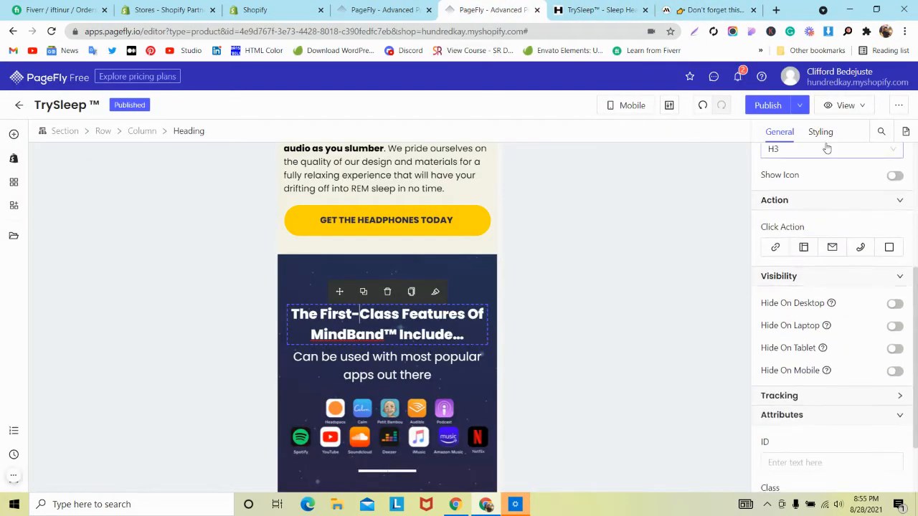
{"action": "left_click", "coordinate": [821, 131]}
{"action": "scroll", "coordinate": [877, 300], "scroll_direction": "down", "scroll_amount": 1}
{"action": "key", "text": "Down"}
{"action": "key", "text": "Down"}
{"action": "key", "text": "Down"}
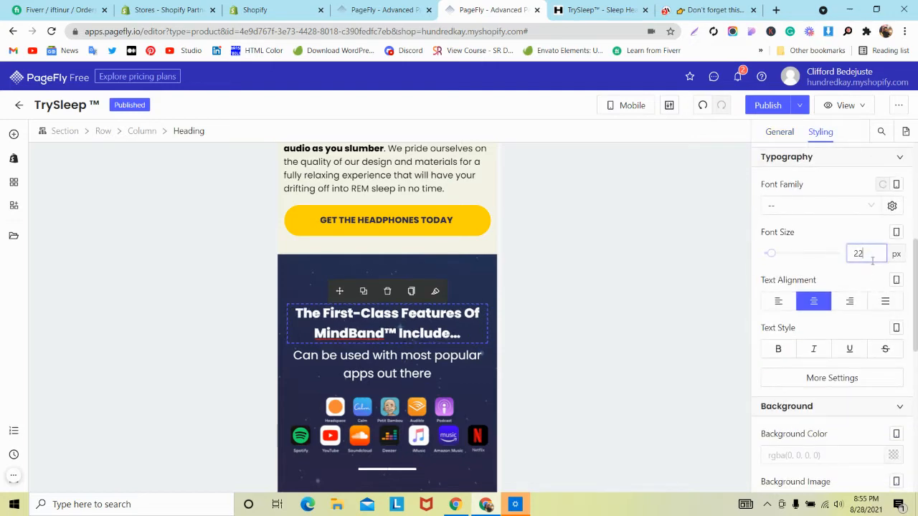
{"action": "scroll", "coordinate": [360, 299], "scroll_direction": "down", "scroll_amount": 2}
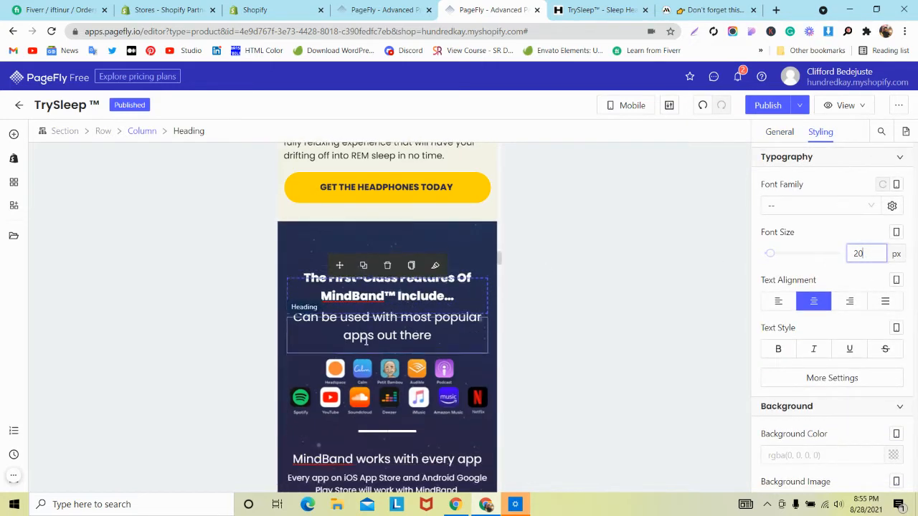
Step: Choose Poppins as the font family of the "Can be used with most popular apps out there" subtitle and the First-Class Features heading above it
{"action": "left_click", "coordinate": [809, 206]}
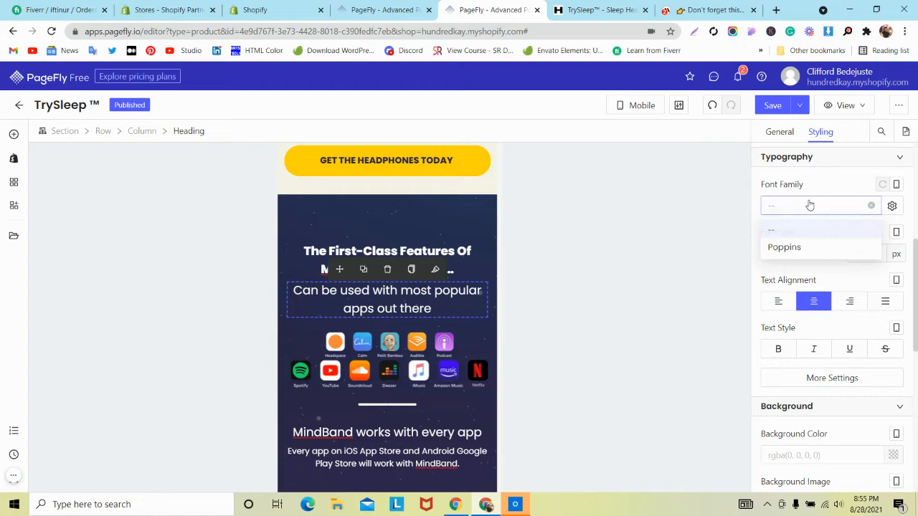
{"action": "left_click", "coordinate": [797, 249]}
{"action": "left_click", "coordinate": [813, 208]}
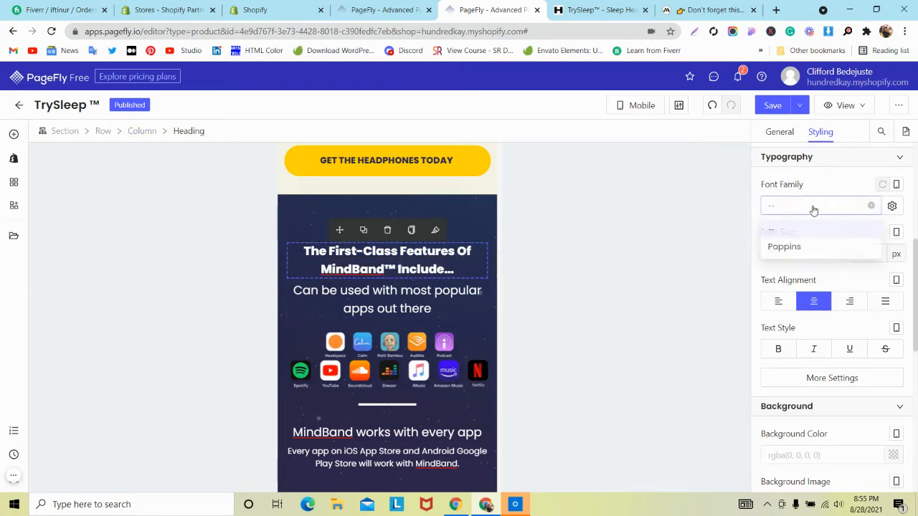
{"action": "left_click", "coordinate": [792, 248]}
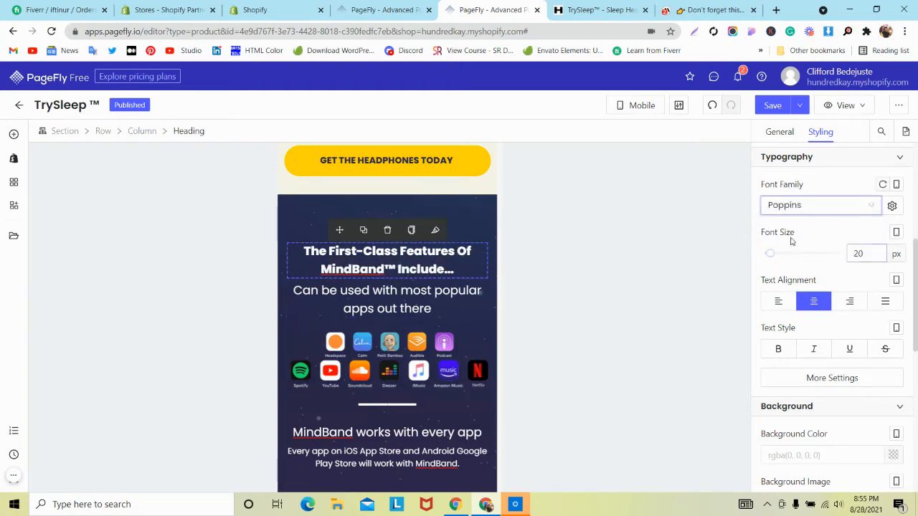
Step: Choose Poppins as the font family of the "MindBand works with every app" heading
{"action": "scroll", "coordinate": [351, 282], "scroll_direction": "down", "scroll_amount": 5}
{"action": "left_click", "coordinate": [358, 252]}
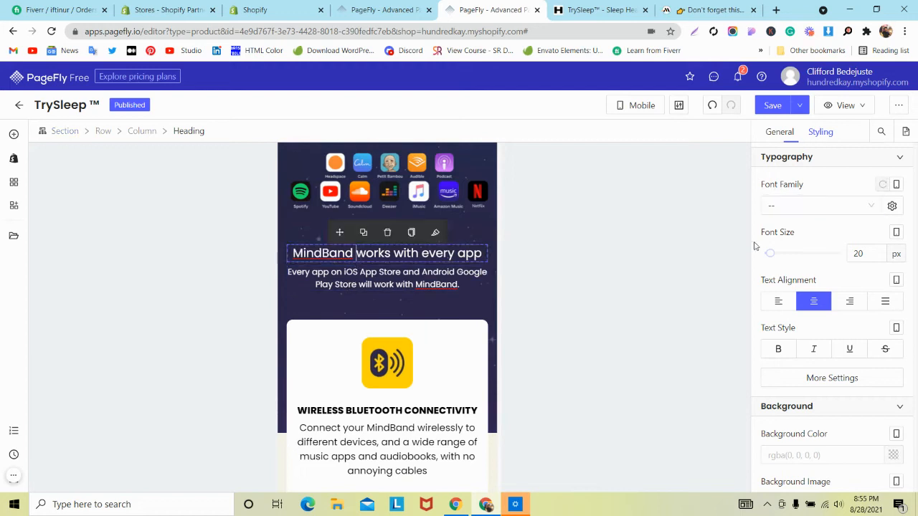
{"action": "left_click", "coordinate": [834, 210]}
{"action": "left_click", "coordinate": [787, 246]}
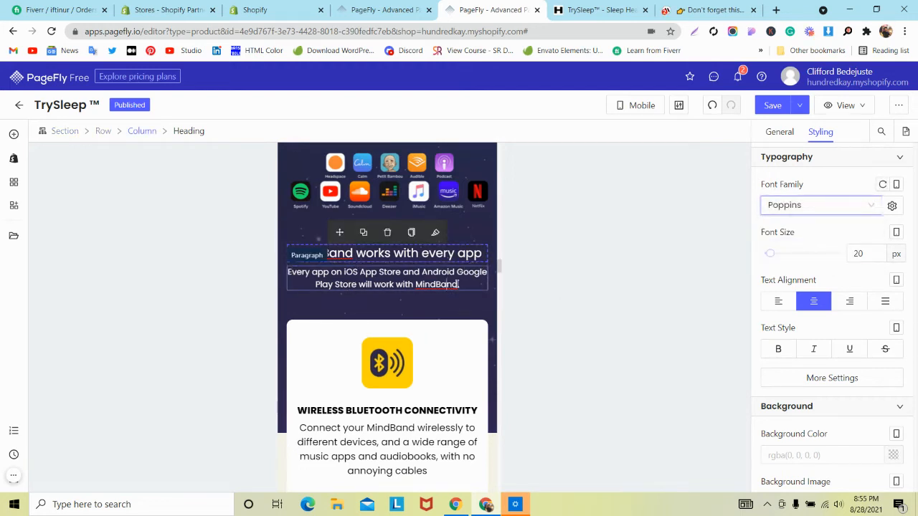
Step: Choose Poppins as the font family of the "Every app on iOS App Store…" paragraph, and save and publish the page
{"action": "left_click", "coordinate": [449, 284]}
{"action": "left_click", "coordinate": [804, 213]}
{"action": "left_click", "coordinate": [793, 250]}
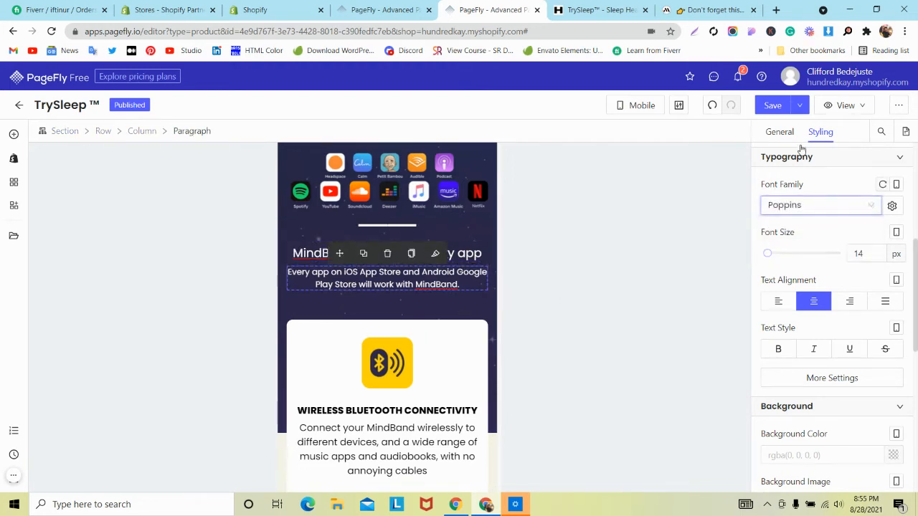
{"action": "left_click", "coordinate": [800, 106]}
{"action": "left_click", "coordinate": [774, 130]}
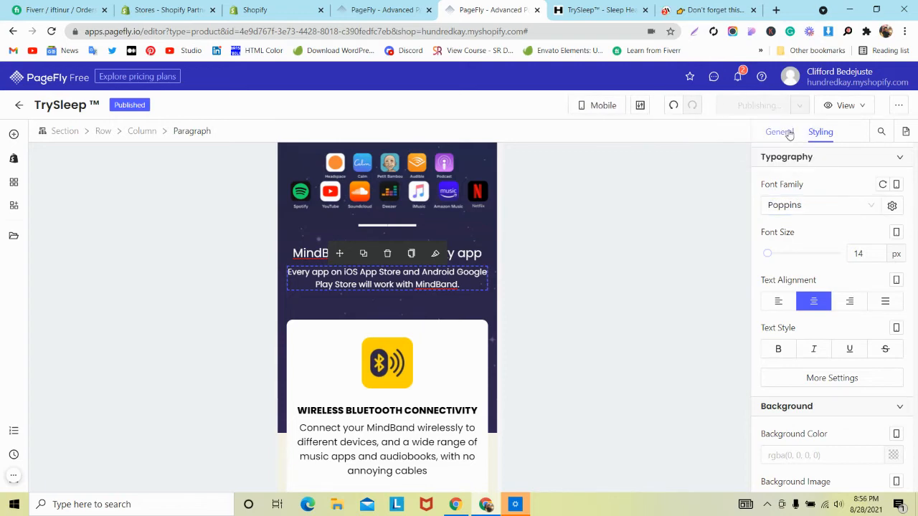
Step: Check the button text against the live pages, set the "GET THE HEADPHONES TODAY" button's font size to 13 px, and publish the page again
{"action": "scroll", "coordinate": [387, 237], "scroll_direction": "down", "scroll_amount": 3}
{"action": "left_click", "coordinate": [588, 9]}
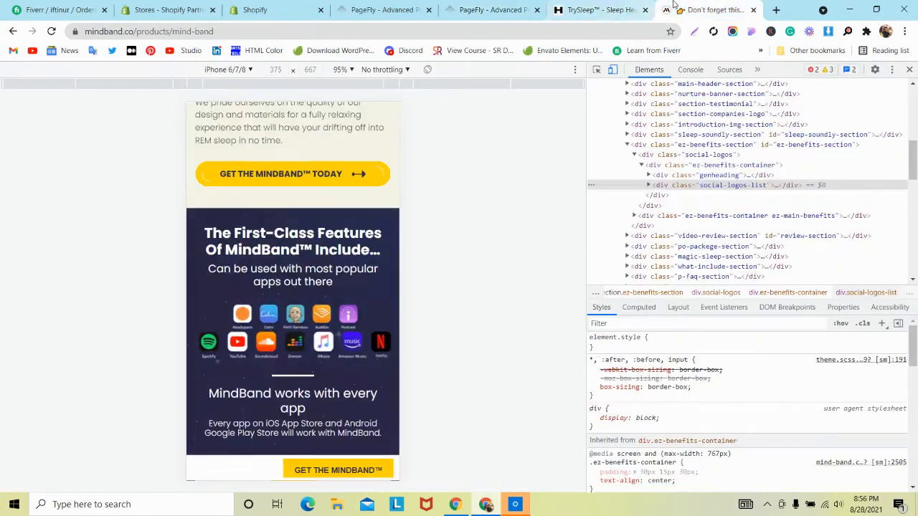
{"action": "scroll", "coordinate": [292, 287], "scroll_direction": "down", "scroll_amount": 3}
{"action": "left_click", "coordinate": [607, 5]}
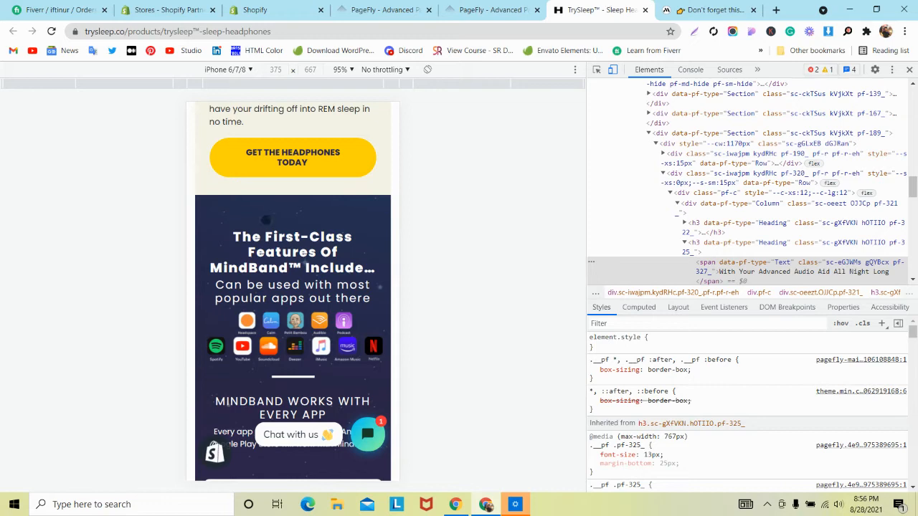
{"action": "scroll", "coordinate": [266, 220], "scroll_direction": "up", "scroll_amount": 2}
{"action": "left_click", "coordinate": [491, 9]}
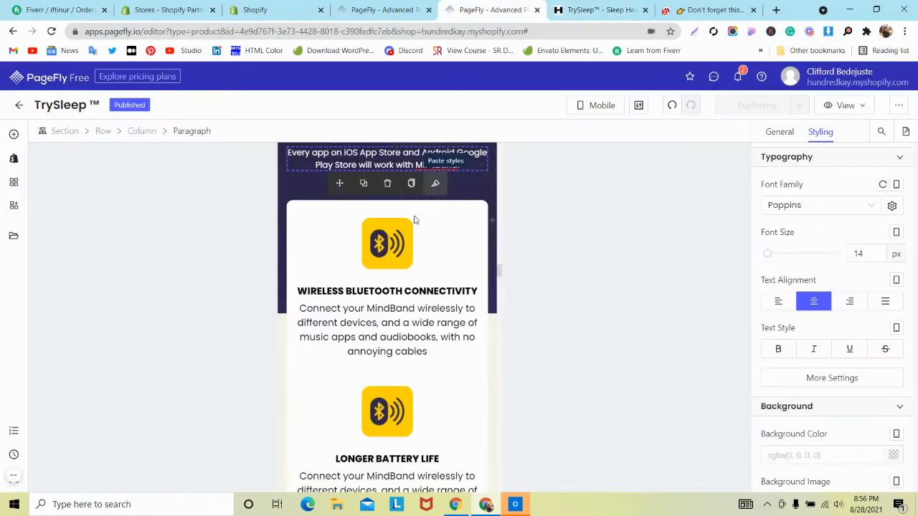
{"action": "scroll", "coordinate": [414, 220], "scroll_direction": "up", "scroll_amount": 6}
{"action": "left_click", "coordinate": [403, 279]}
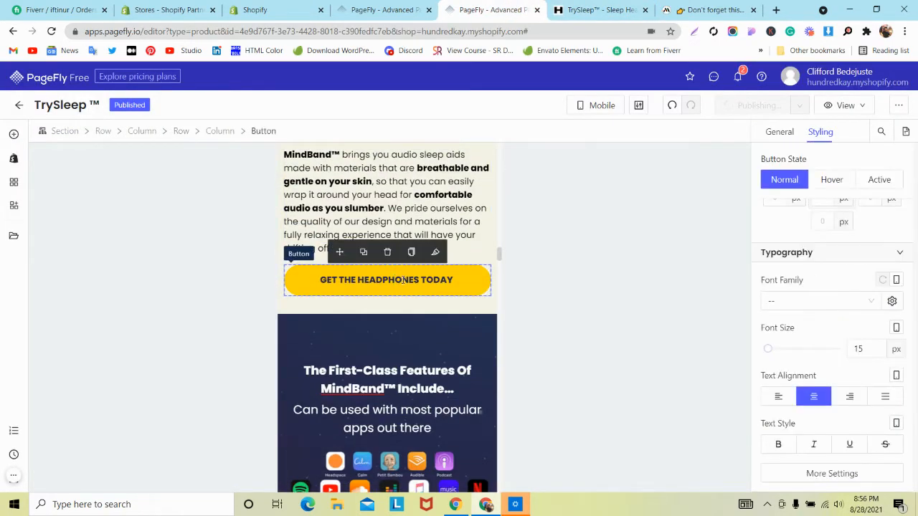
{"action": "key", "text": "Down"}
{"action": "key", "text": "Down"}
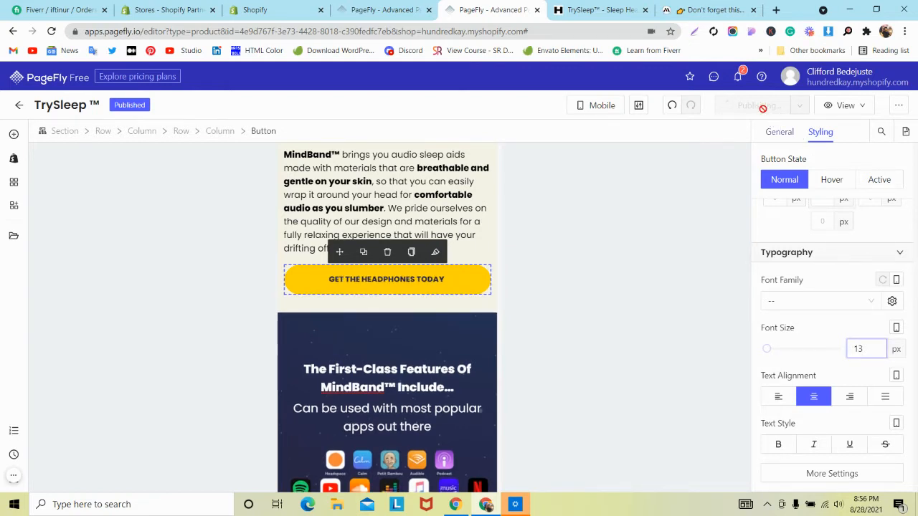
{"action": "left_click", "coordinate": [797, 106]}
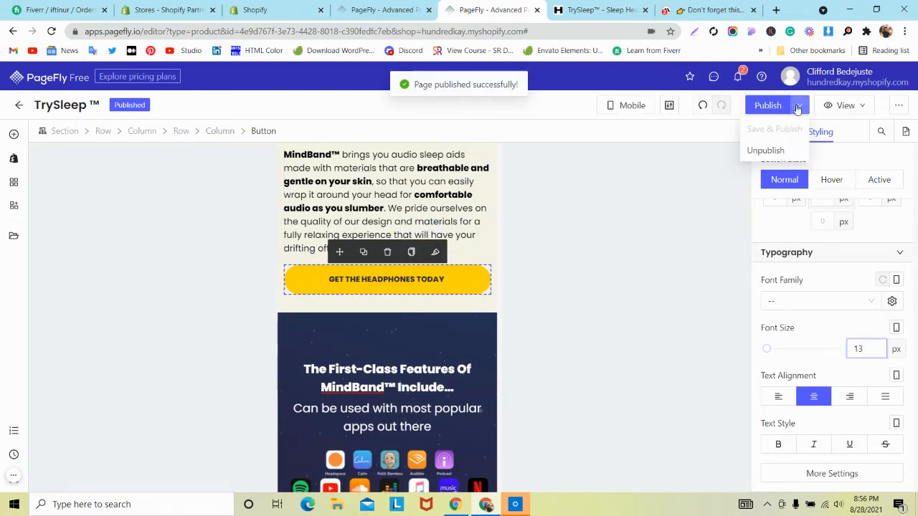
{"action": "left_click", "coordinate": [782, 112]}
Step: Compare the feature cards on the live TrySleep page with those in the PageFly editor and on the MindBand reference page
{"action": "left_click", "coordinate": [577, 7]}
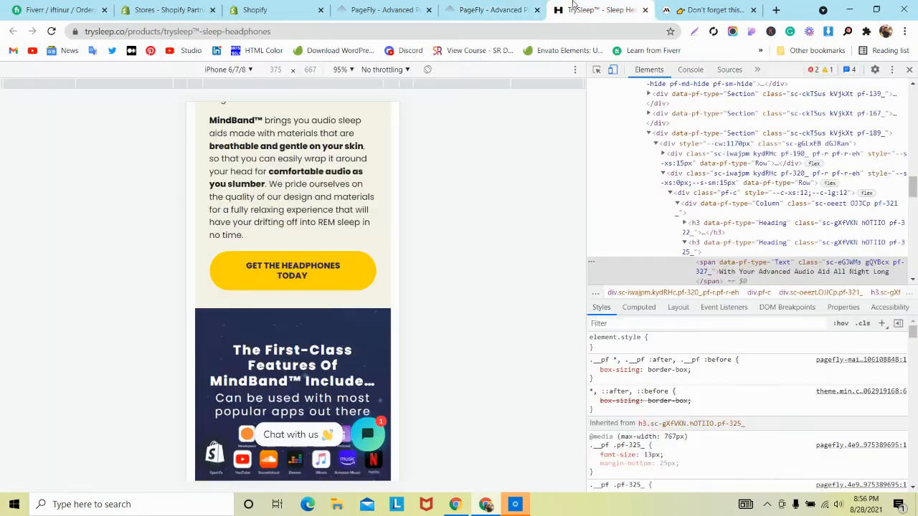
{"action": "scroll", "coordinate": [313, 188], "scroll_direction": "down", "scroll_amount": 2}
{"action": "scroll", "coordinate": [310, 196], "scroll_direction": "down", "scroll_amount": 8}
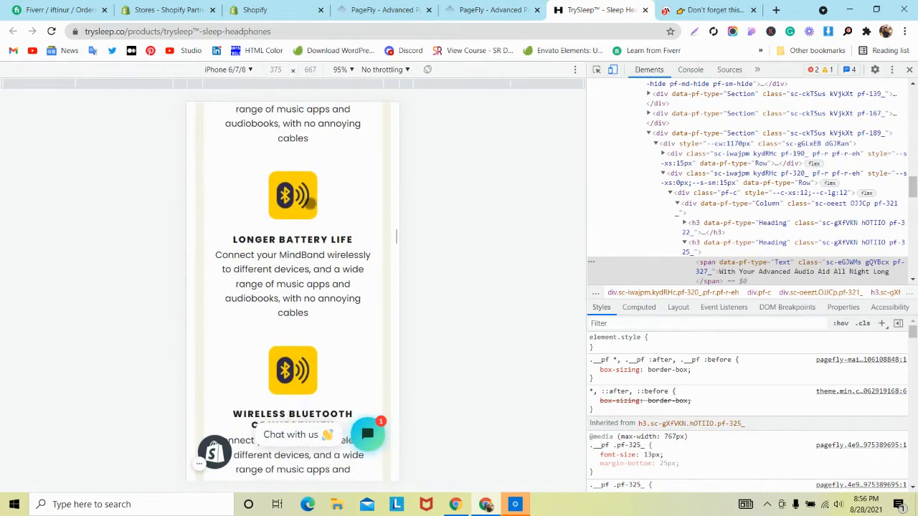
{"action": "left_click", "coordinate": [495, 10]}
{"action": "scroll", "coordinate": [357, 246], "scroll_direction": "down", "scroll_amount": 6}
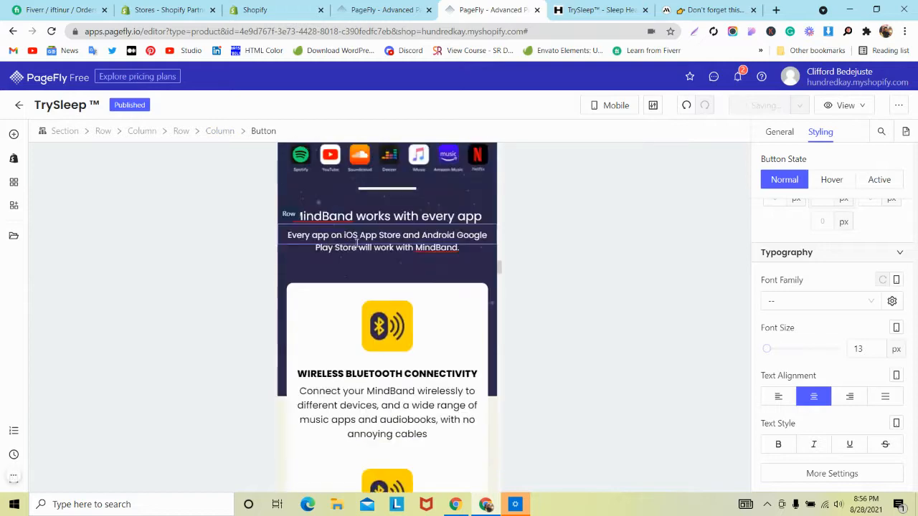
{"action": "scroll", "coordinate": [357, 246], "scroll_direction": "up", "scroll_amount": 4}
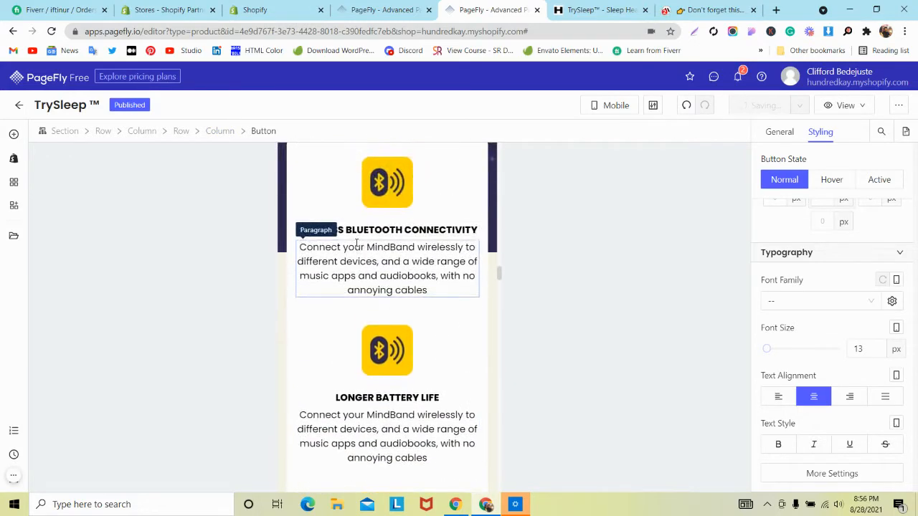
{"action": "scroll", "coordinate": [357, 244], "scroll_direction": "up", "scroll_amount": 1}
{"action": "left_click", "coordinate": [613, 8]}
{"action": "scroll", "coordinate": [337, 203], "scroll_direction": "down", "scroll_amount": 2}
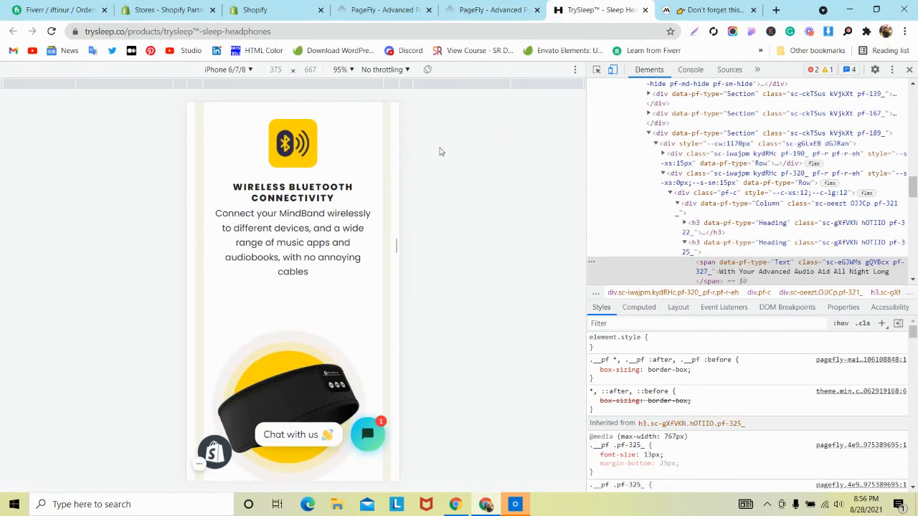
{"action": "left_click", "coordinate": [738, 9]}
{"action": "scroll", "coordinate": [293, 287], "scroll_direction": "down", "scroll_amount": 6}
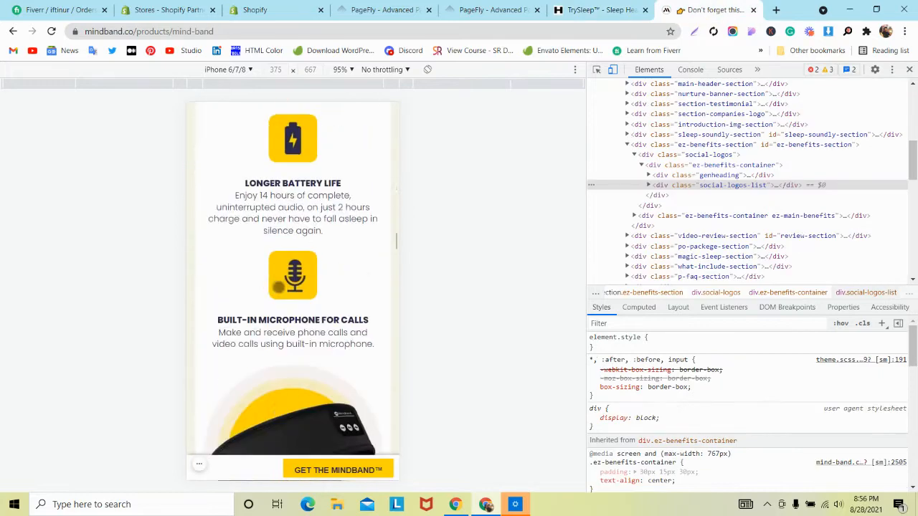
{"action": "left_click", "coordinate": [495, 9]}
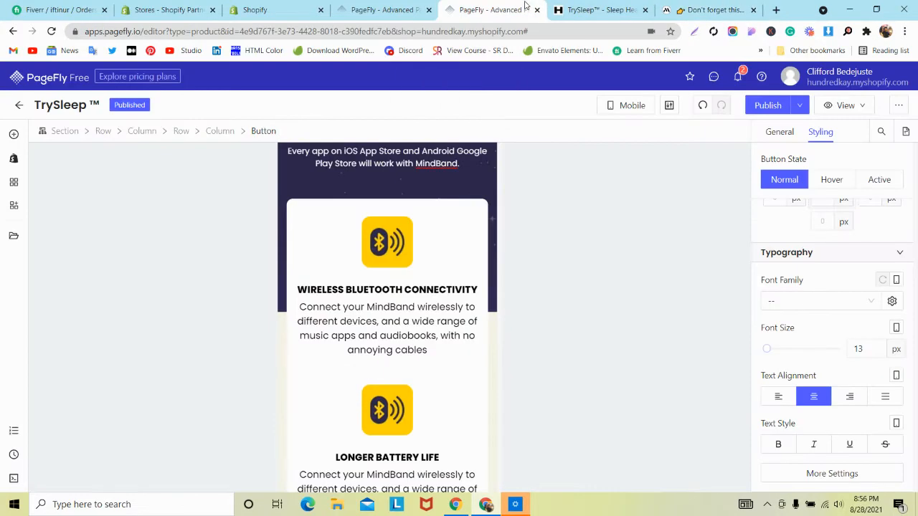
Step: Select the section behind the feature cards in the PageFly editor and examine its mobile padding and margin settings
{"action": "left_click", "coordinate": [599, 9]}
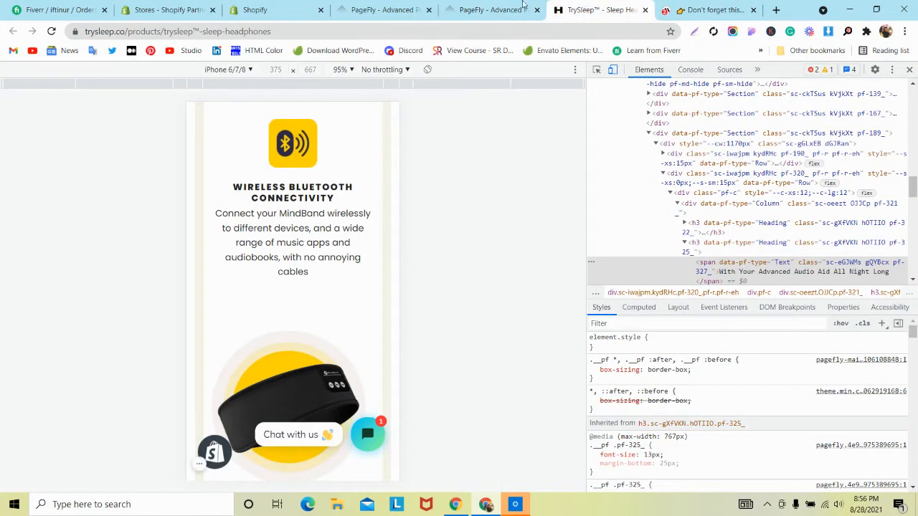
{"action": "left_click", "coordinate": [495, 9]}
{"action": "scroll", "coordinate": [316, 179], "scroll_direction": "down", "scroll_amount": 2}
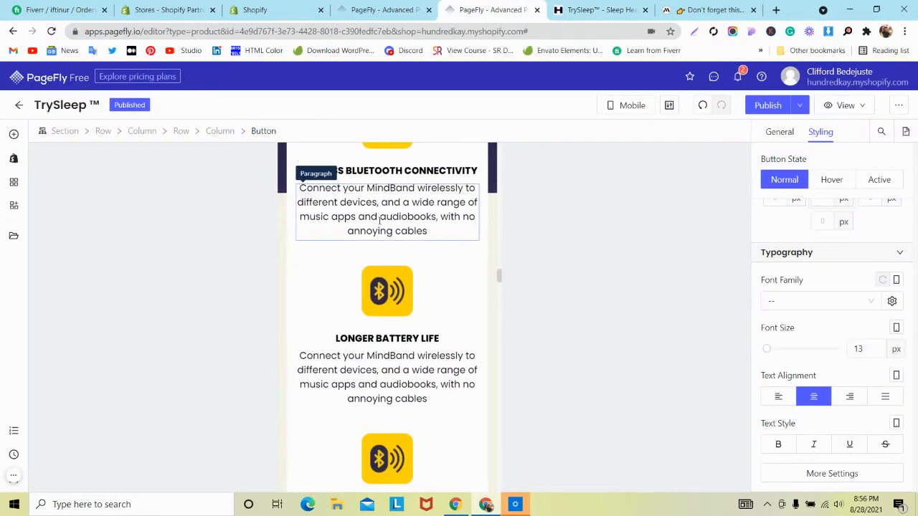
{"action": "left_click", "coordinate": [280, 201]}
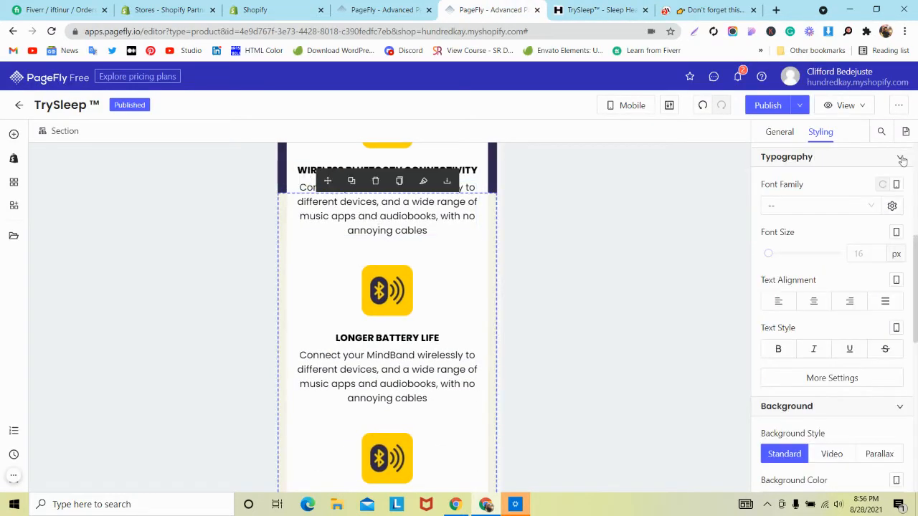
{"action": "scroll", "coordinate": [896, 173], "scroll_direction": "up", "scroll_amount": 4}
{"action": "mouse_move", "coordinate": [895, 189]}
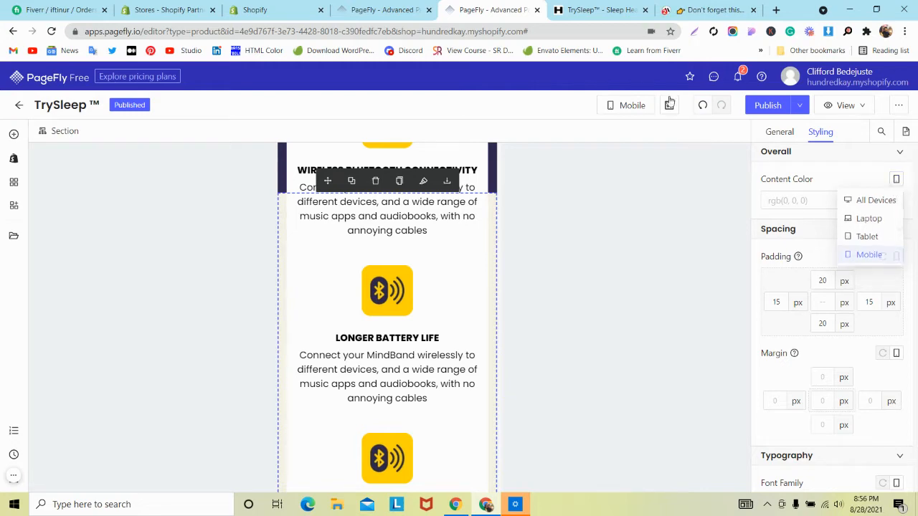
Step: Compare the feature cards, headband image and side gaps of the live TrySleep page with the MindBand reference page
{"action": "left_click", "coordinate": [596, 6]}
{"action": "scroll", "coordinate": [327, 199], "scroll_direction": "up", "scroll_amount": 1}
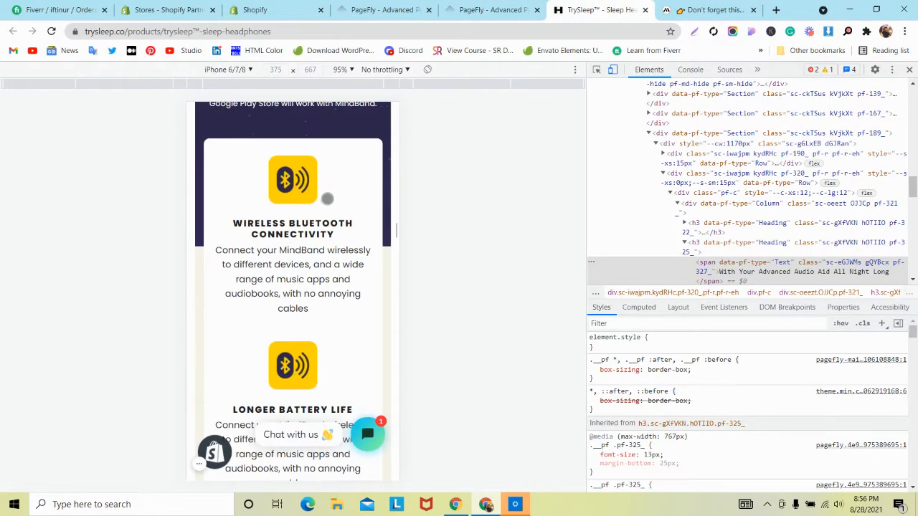
{"action": "scroll", "coordinate": [327, 200], "scroll_direction": "down", "scroll_amount": 8}
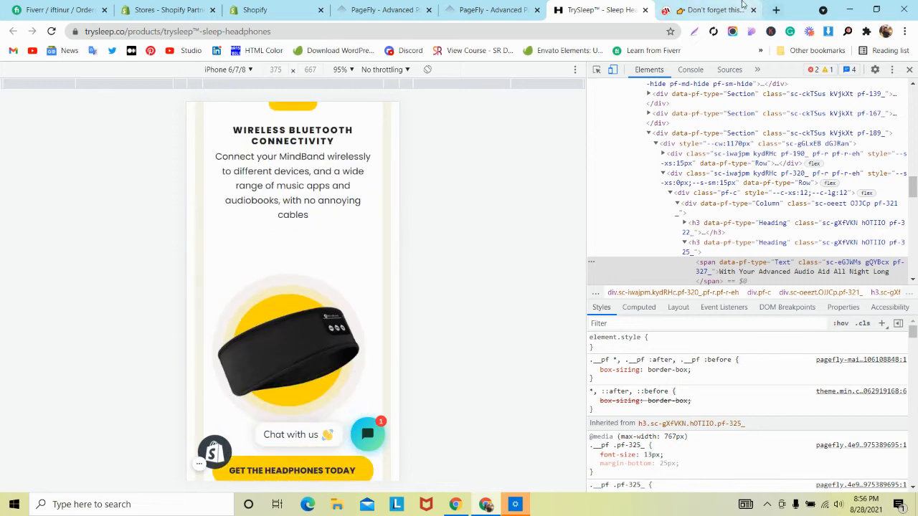
{"action": "left_click", "coordinate": [731, 6]}
{"action": "scroll", "coordinate": [378, 227], "scroll_direction": "up", "scroll_amount": 6}
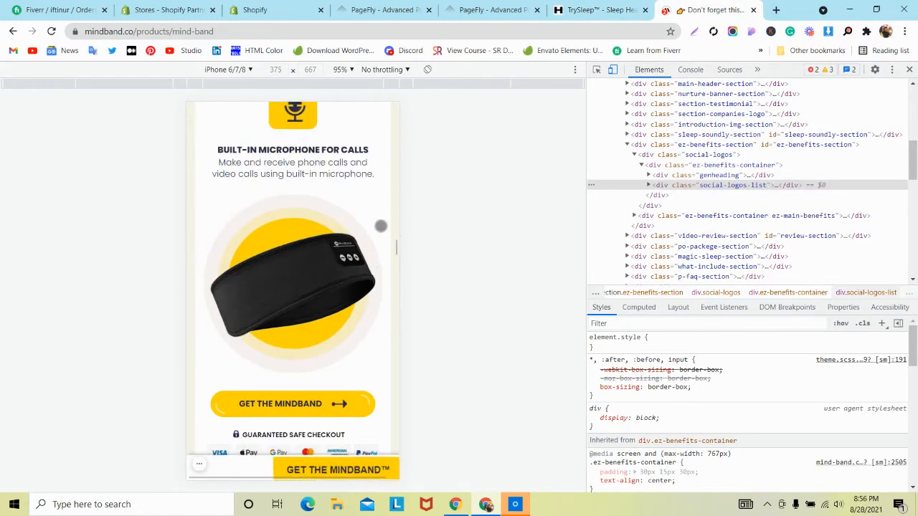
{"action": "left_click", "coordinate": [581, 9]}
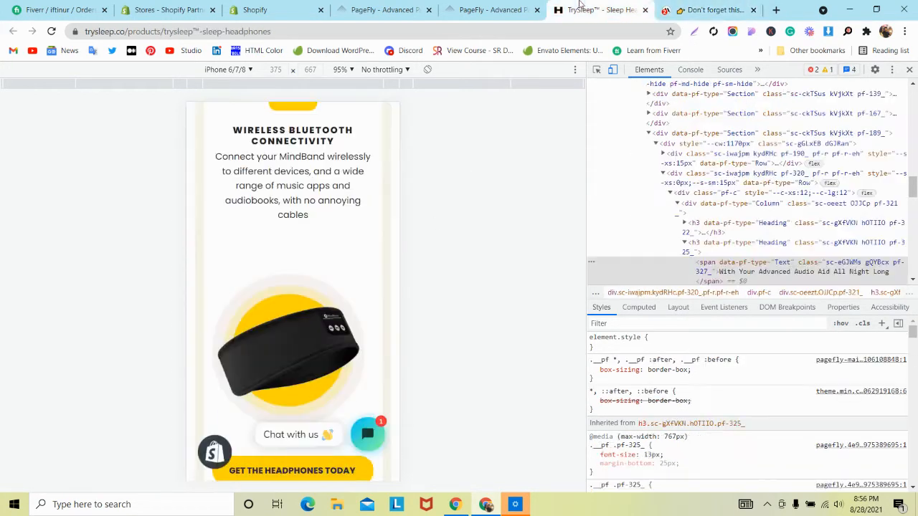
Step: Inspect the main container at the start of the live TrySleep page and disable its 15px right and left padding in the developer tools
{"action": "scroll", "coordinate": [256, 259], "scroll_direction": "up", "scroll_amount": 10}
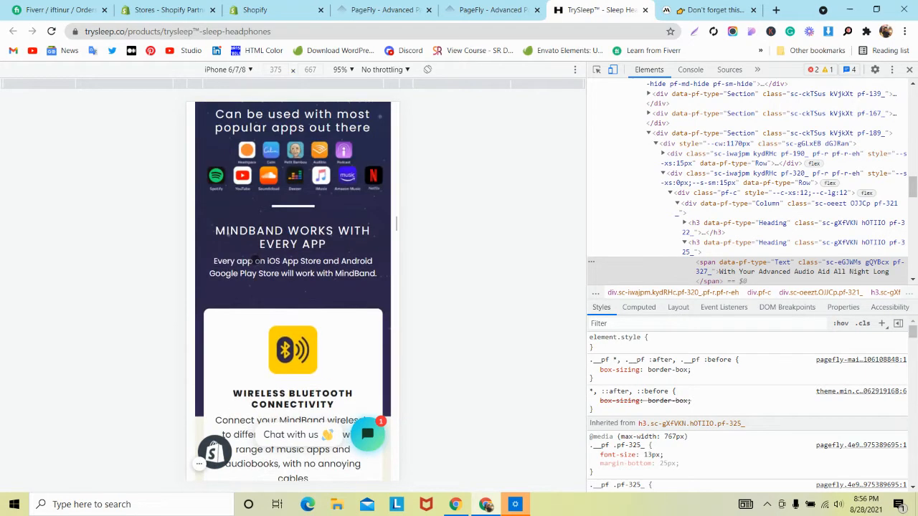
{"action": "scroll", "coordinate": [255, 259], "scroll_direction": "up", "scroll_amount": 15}
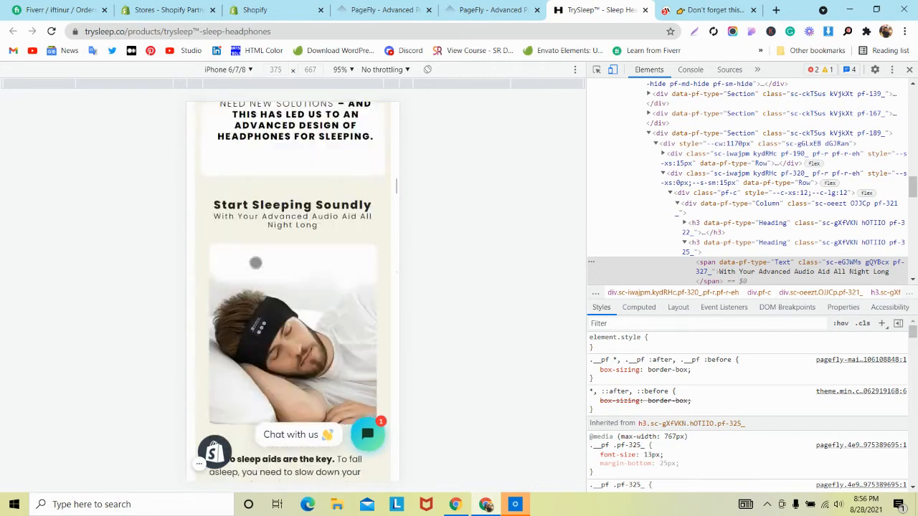
{"action": "scroll", "coordinate": [256, 265], "scroll_direction": "up", "scroll_amount": 5}
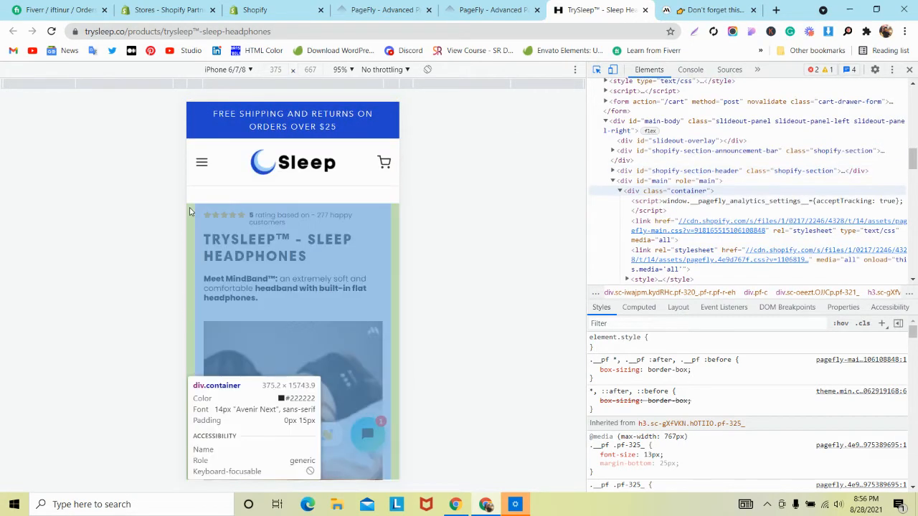
{"action": "left_click", "coordinate": [189, 209]}
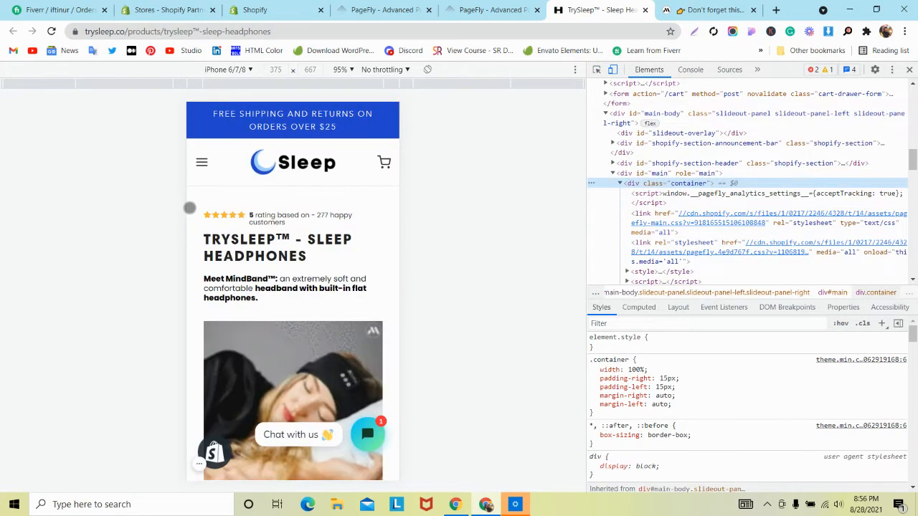
{"action": "left_click", "coordinate": [593, 379]}
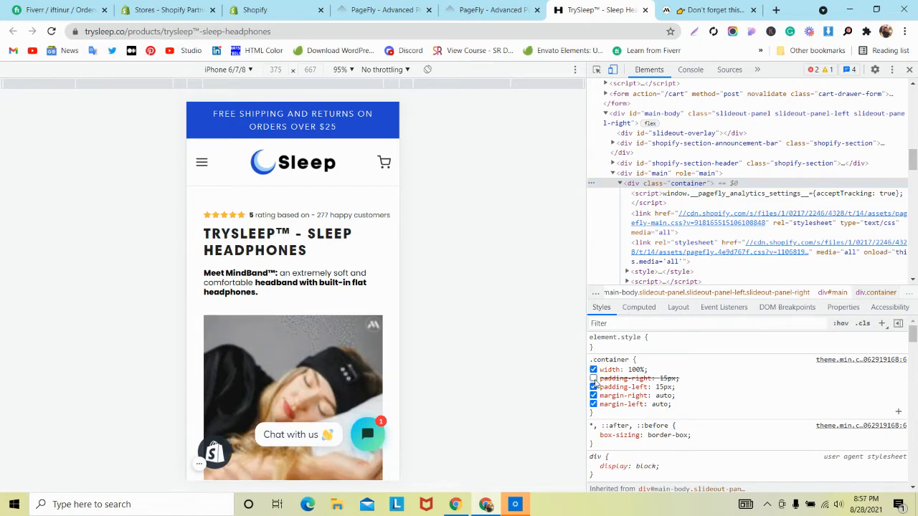
{"action": "left_click", "coordinate": [593, 387]}
Step: Review the mobile layout of the live TrySleep page from the product image through the sleep comparison lists without container padding
{"action": "scroll", "coordinate": [361, 383], "scroll_direction": "down", "scroll_amount": 10}
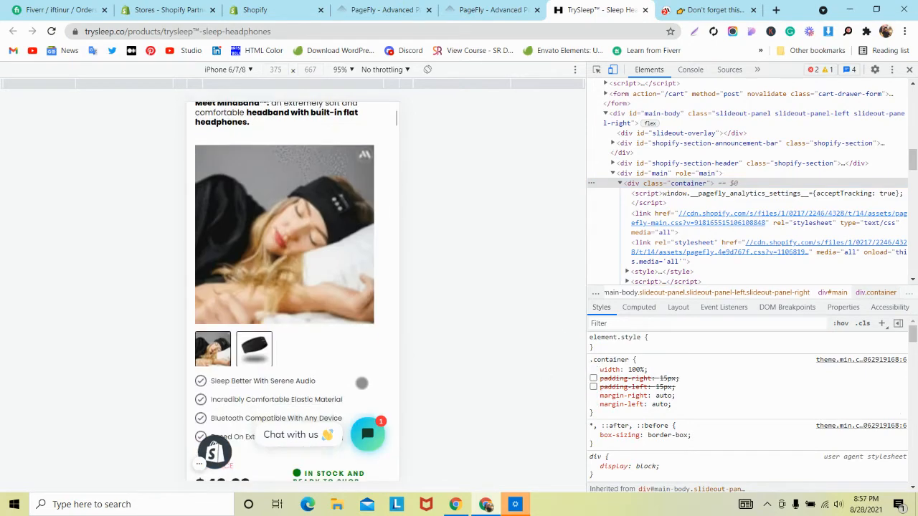
{"action": "scroll", "coordinate": [334, 322], "scroll_direction": "up", "scroll_amount": 2}
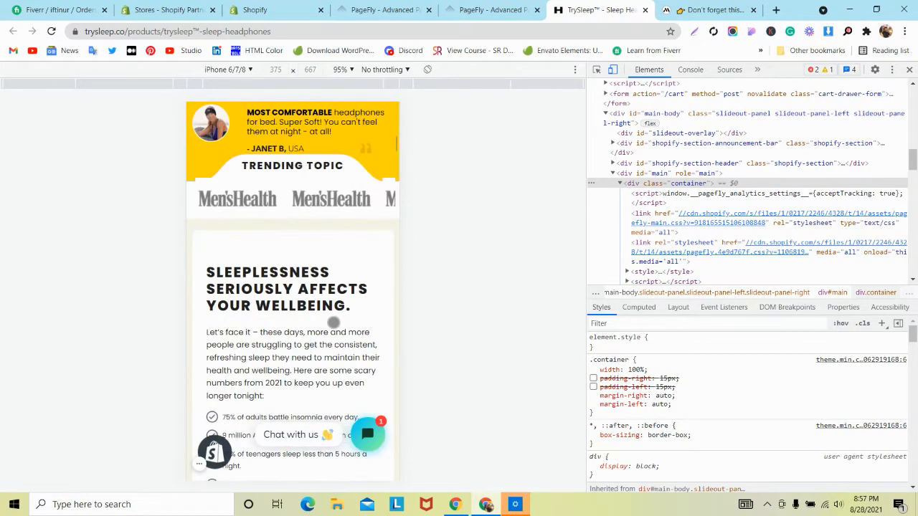
{"action": "scroll", "coordinate": [333, 323], "scroll_direction": "down", "scroll_amount": 4}
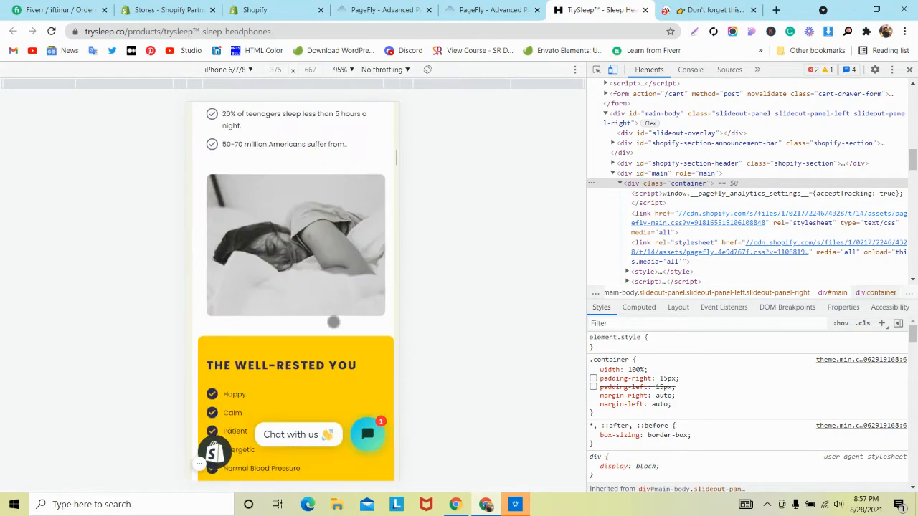
{"action": "scroll", "coordinate": [333, 322], "scroll_direction": "down", "scroll_amount": 4}
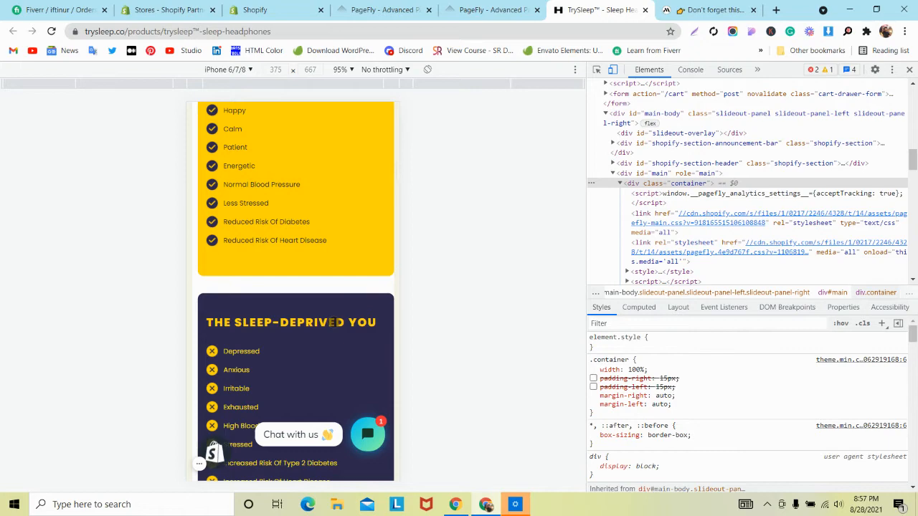
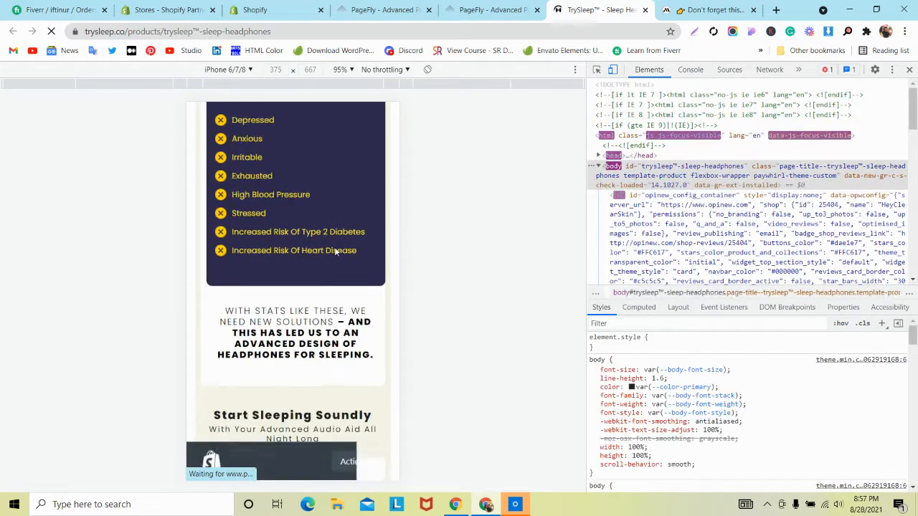
Step: Compare the feature cards and the "See What Others Are Saying" review section of the live TrySleep page with the MindBand reference page
{"action": "scroll", "coordinate": [334, 249], "scroll_direction": "down", "scroll_amount": 15}
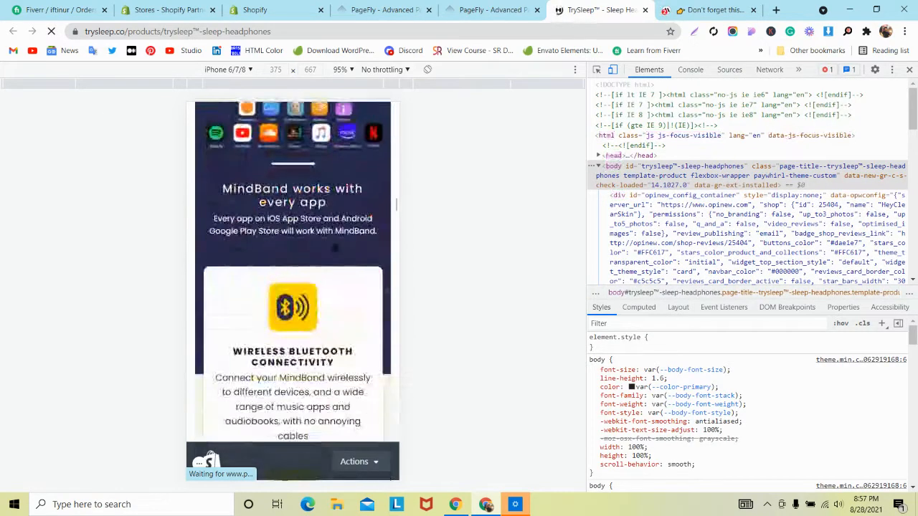
{"action": "scroll", "coordinate": [334, 248], "scroll_direction": "down", "scroll_amount": 15}
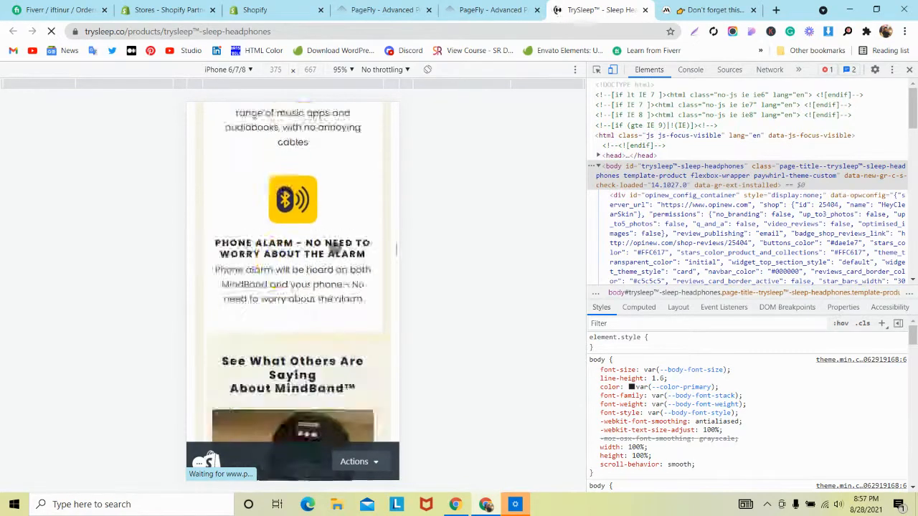
{"action": "scroll", "coordinate": [334, 247], "scroll_direction": "down", "scroll_amount": 2}
{"action": "scroll", "coordinate": [334, 247], "scroll_direction": "up", "scroll_amount": 2}
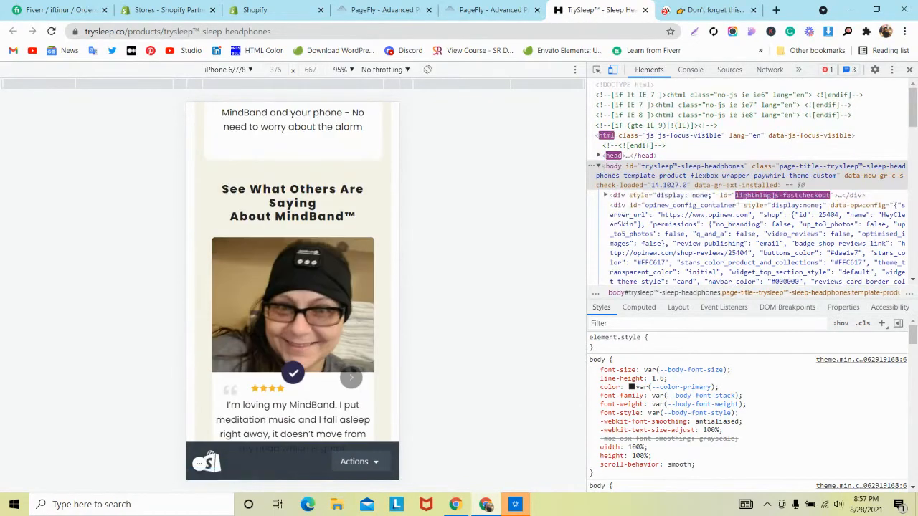
{"action": "left_click", "coordinate": [707, 7]}
{"action": "scroll", "coordinate": [307, 225], "scroll_direction": "down", "scroll_amount": 15}
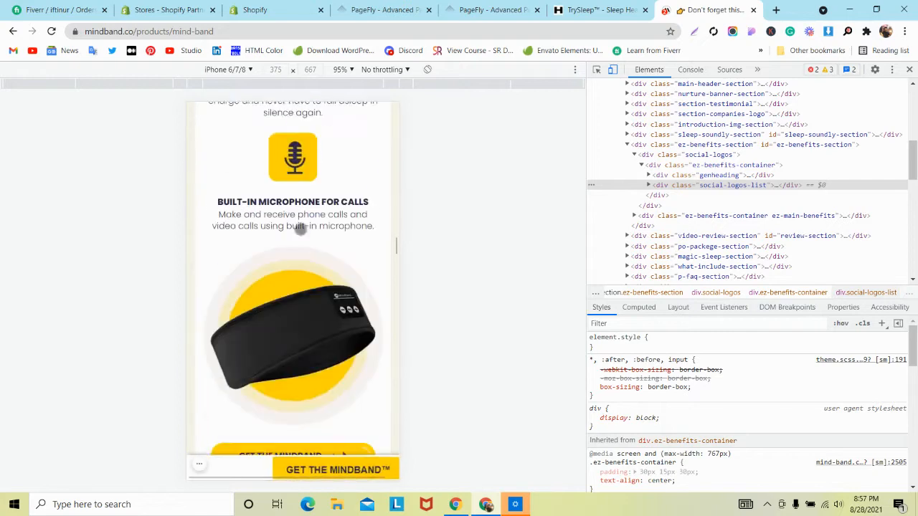
{"action": "scroll", "coordinate": [300, 231], "scroll_direction": "up", "scroll_amount": 1}
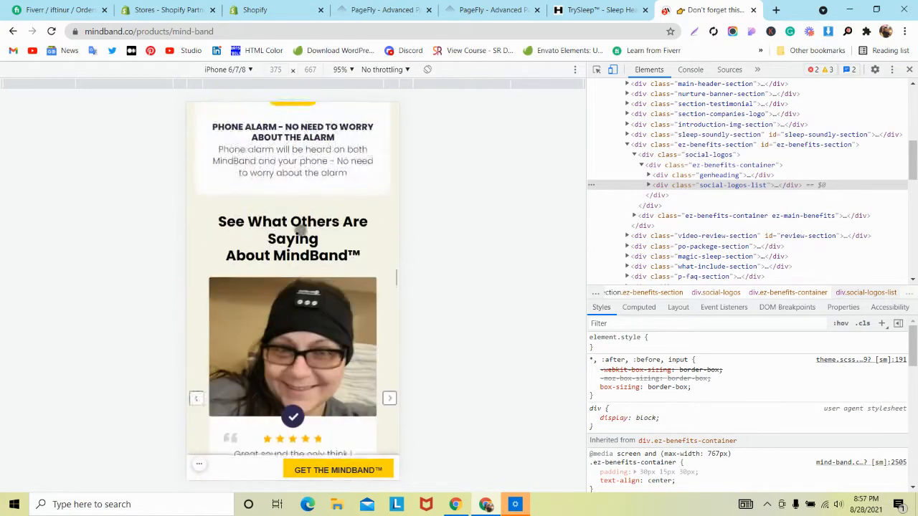
Step: Set the font family of the "See What Others Are Saying About MindBand™" heading to Poppins in the PageFly editor, and save and publish
{"action": "left_click", "coordinate": [502, 10]}
{"action": "scroll", "coordinate": [408, 233], "scroll_direction": "down", "scroll_amount": 5}
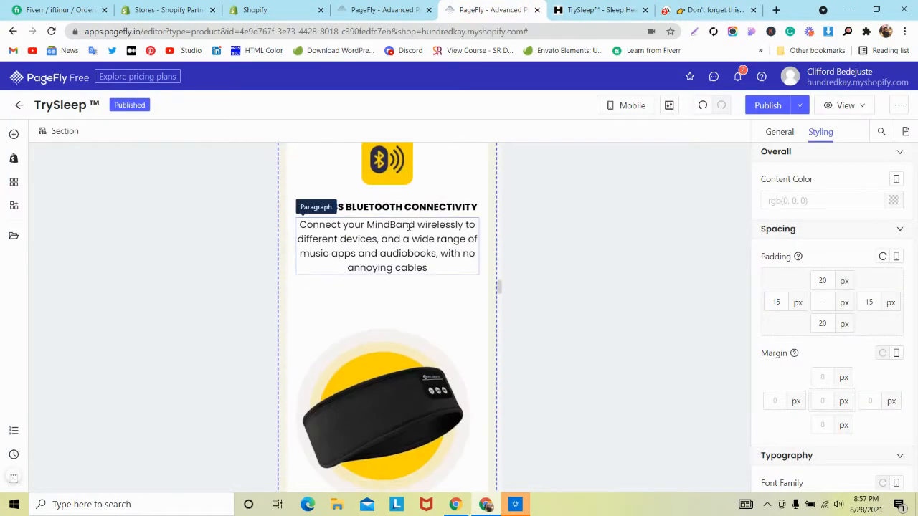
{"action": "scroll", "coordinate": [408, 233], "scroll_direction": "down", "scroll_amount": 8}
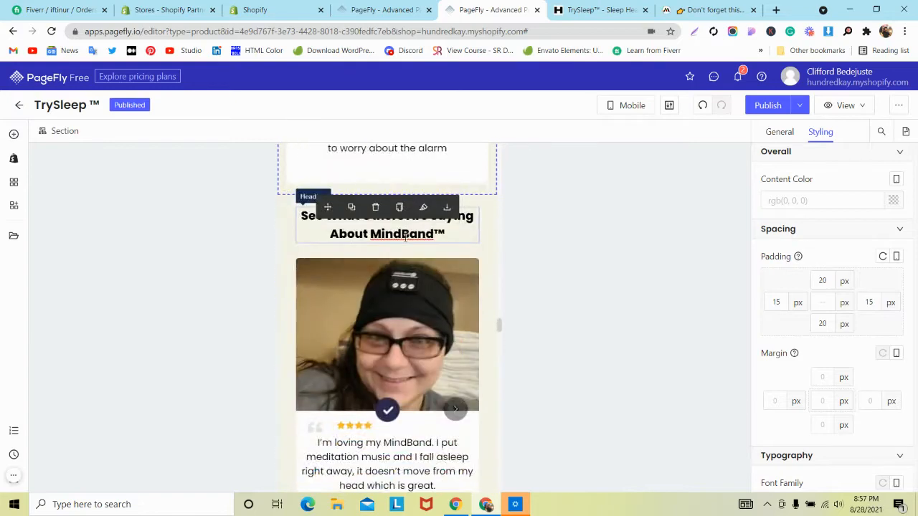
{"action": "left_click", "coordinate": [406, 238]}
{"action": "scroll", "coordinate": [811, 269], "scroll_direction": "down", "scroll_amount": 4}
{"action": "left_click", "coordinate": [803, 266]}
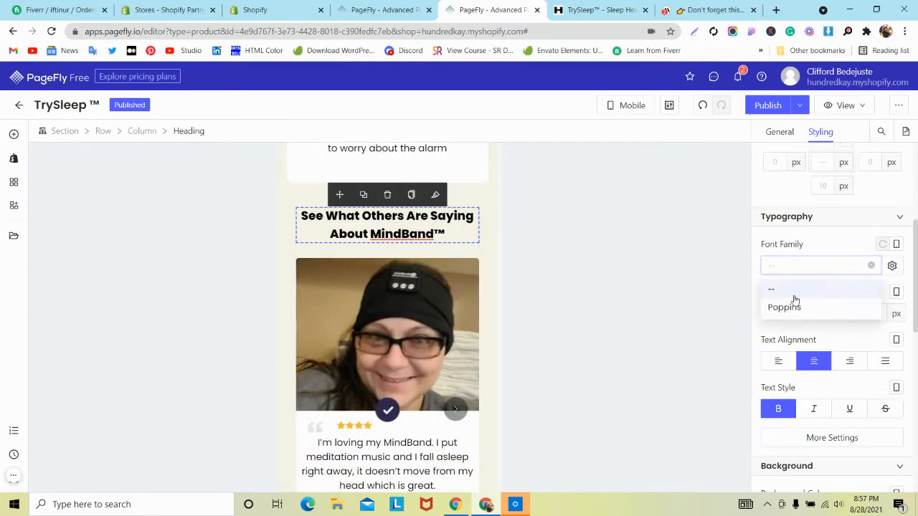
{"action": "left_click", "coordinate": [789, 308]}
{"action": "left_click", "coordinate": [801, 104]}
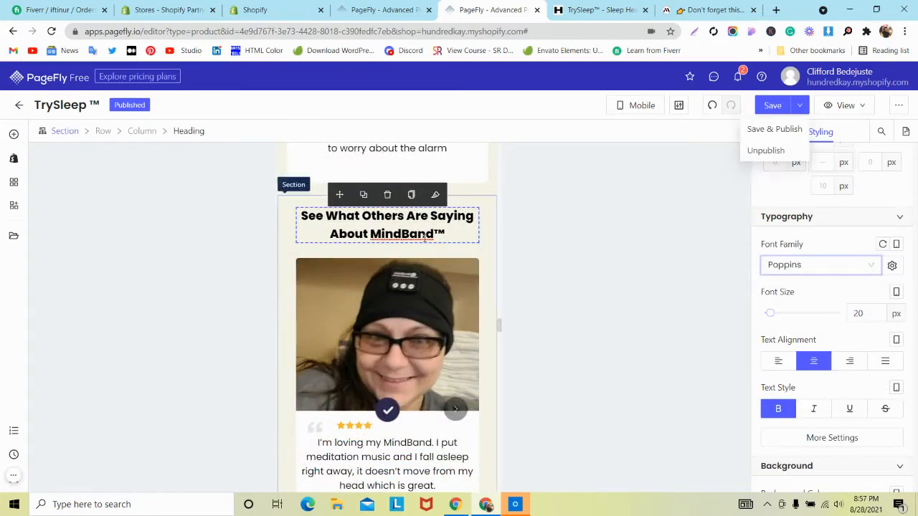
{"action": "left_click", "coordinate": [772, 127]}
Step: Review the live TrySleep page from the customer testimonial through the 1 SET price card
{"action": "left_click", "coordinate": [598, 9]}
{"action": "scroll", "coordinate": [209, 259], "scroll_direction": "down", "scroll_amount": 3}
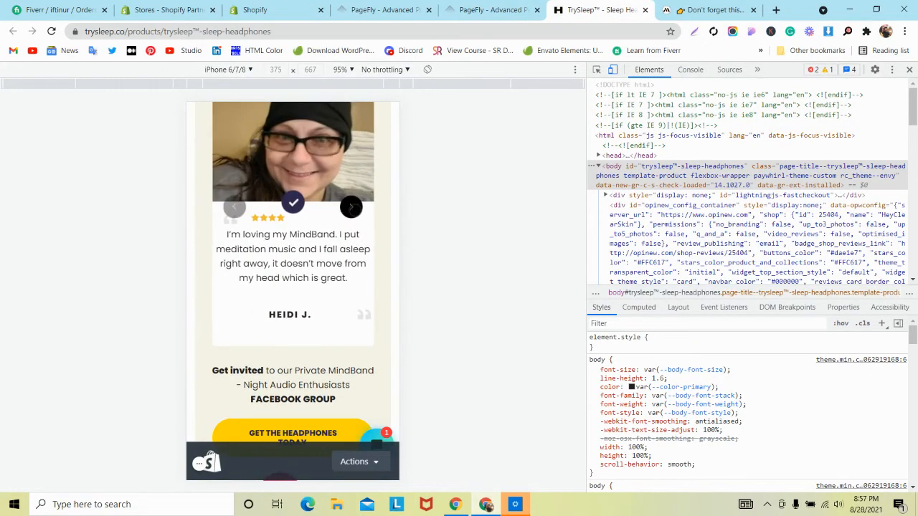
{"action": "scroll", "coordinate": [299, 248], "scroll_direction": "down", "scroll_amount": 4}
{"action": "scroll", "coordinate": [299, 251], "scroll_direction": "down", "scroll_amount": 3}
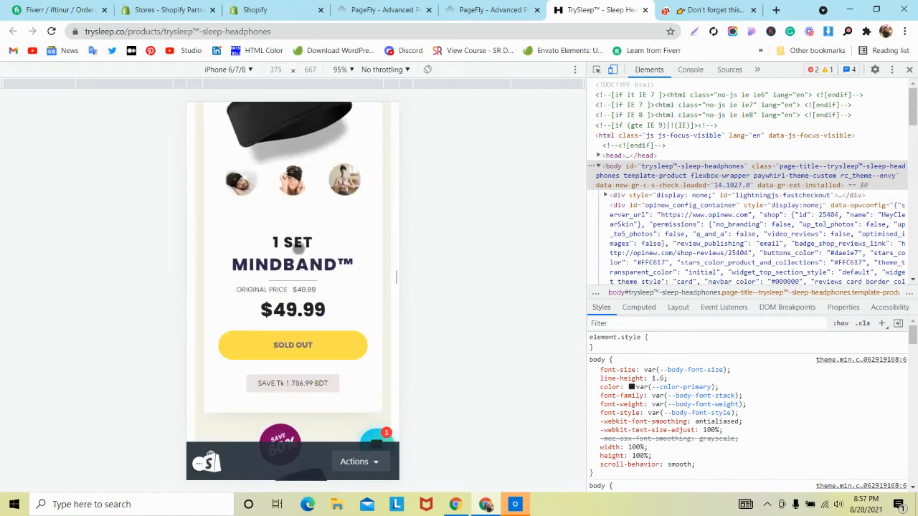
{"action": "scroll", "coordinate": [299, 251], "scroll_direction": "up", "scroll_amount": 4}
Step: Set the font size of the "GET THE HEADPHONES TODAY" button above the price cards to 12 px in PageFly, and save and publish
{"action": "left_click", "coordinate": [493, 10]}
{"action": "scroll", "coordinate": [348, 270], "scroll_direction": "down", "scroll_amount": 15}
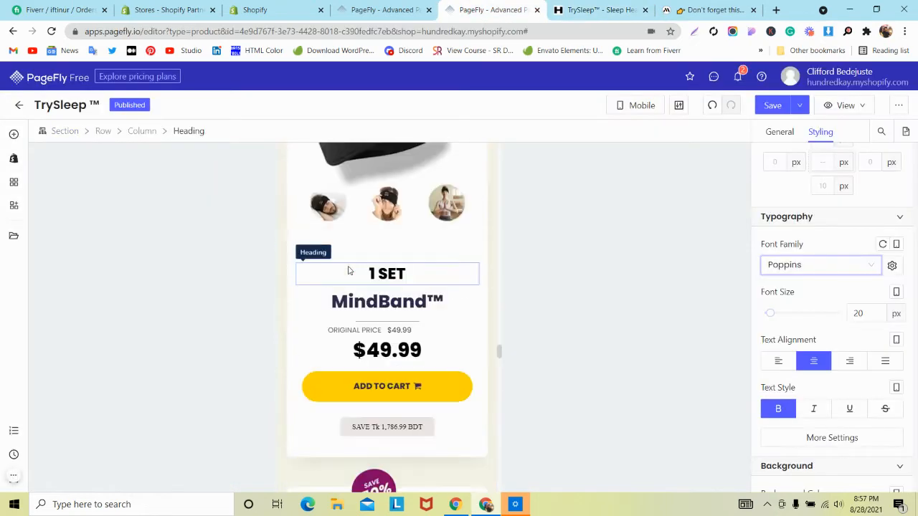
{"action": "scroll", "coordinate": [348, 269], "scroll_direction": "down", "scroll_amount": 4}
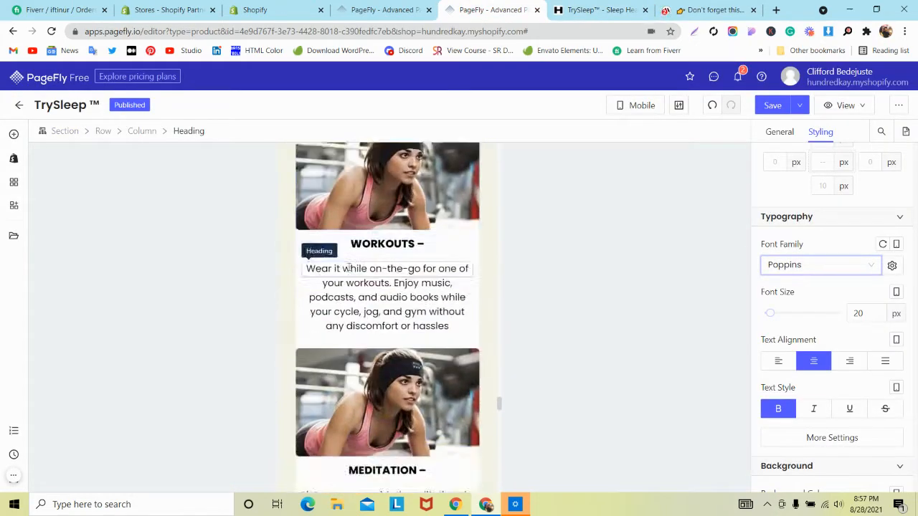
{"action": "scroll", "coordinate": [349, 270], "scroll_direction": "up", "scroll_amount": 10}
{"action": "scroll", "coordinate": [349, 268], "scroll_direction": "up", "scroll_amount": 5}
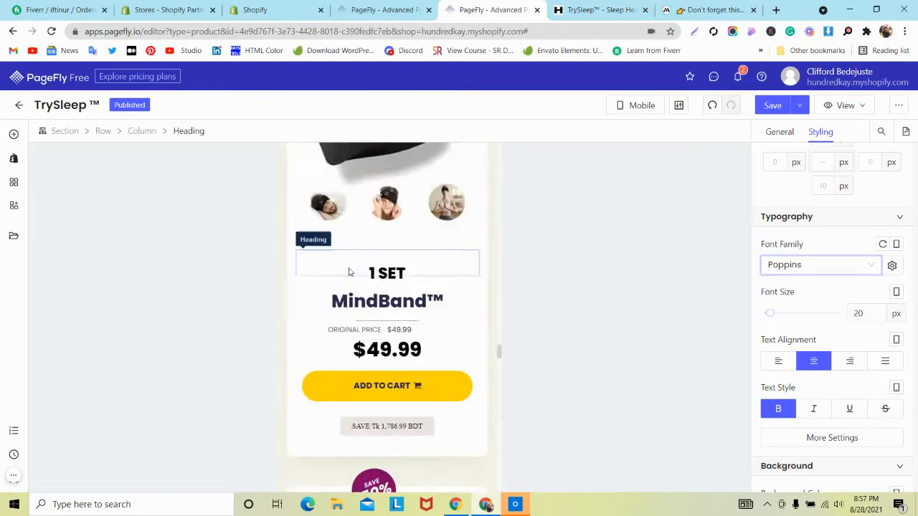
{"action": "left_click", "coordinate": [374, 235]}
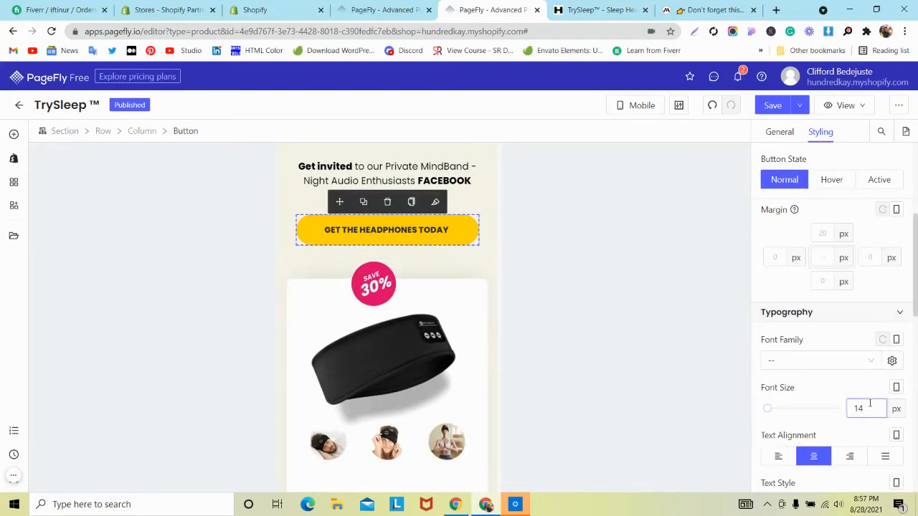
{"action": "key", "text": "Down"}
{"action": "key", "text": "Down"}
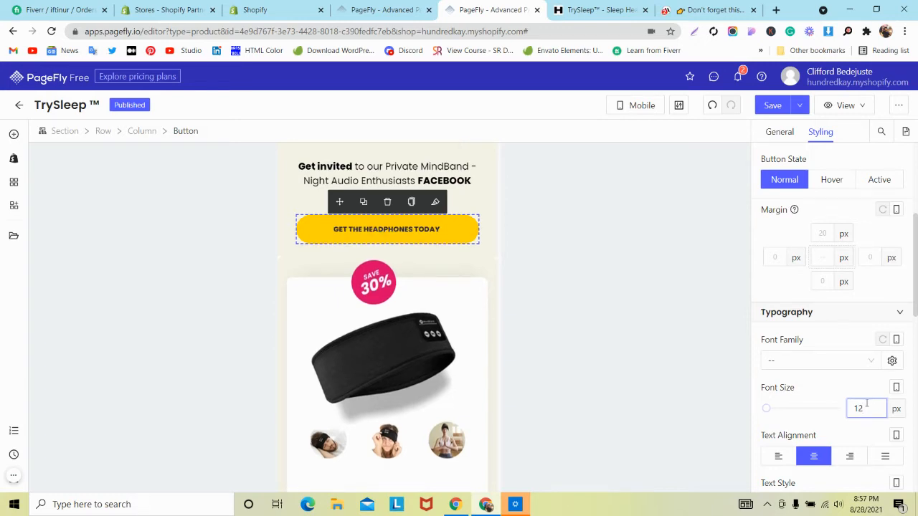
{"action": "scroll", "coordinate": [818, 239], "scroll_direction": "down", "scroll_amount": 6}
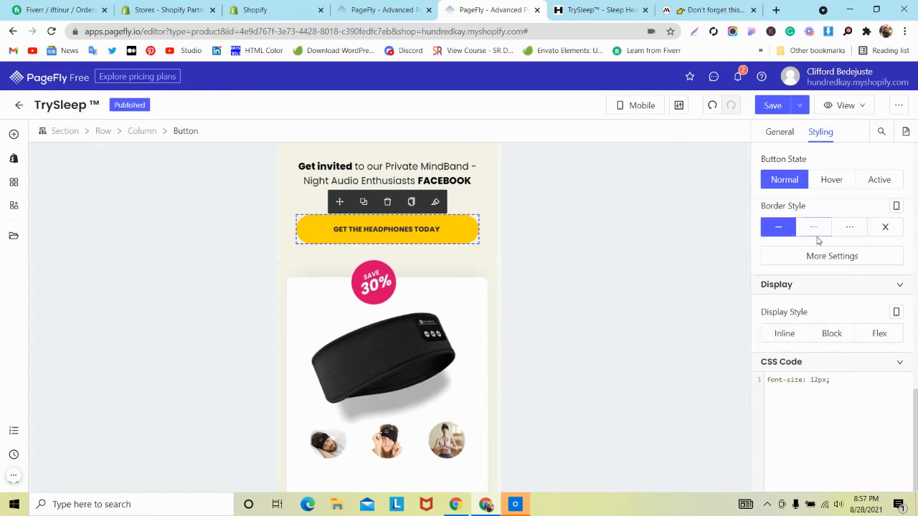
{"action": "left_click", "coordinate": [798, 105]}
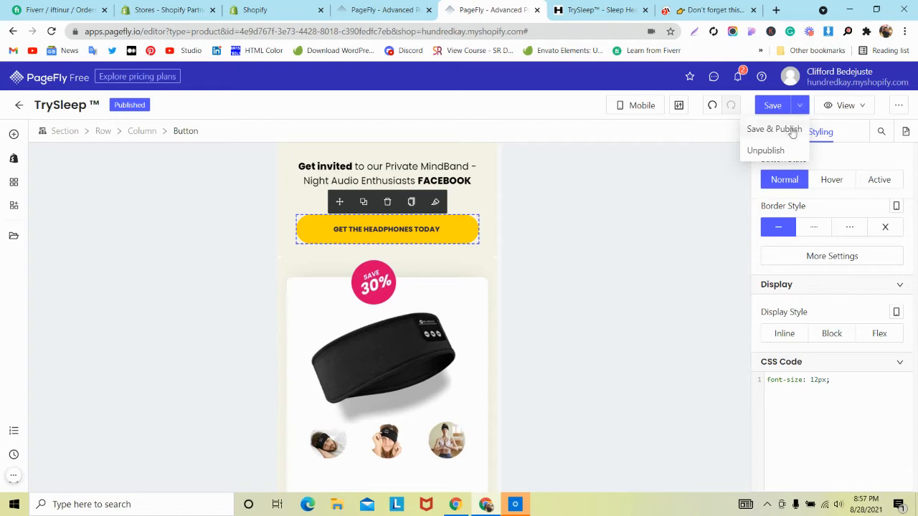
{"action": "left_click", "coordinate": [789, 131]}
Step: Compare the mobile price cards and savings badges of the live TrySleep page with those on the MindBand reference page
{"action": "left_click", "coordinate": [590, 9]}
{"action": "scroll", "coordinate": [218, 250], "scroll_direction": "down", "scroll_amount": 10}
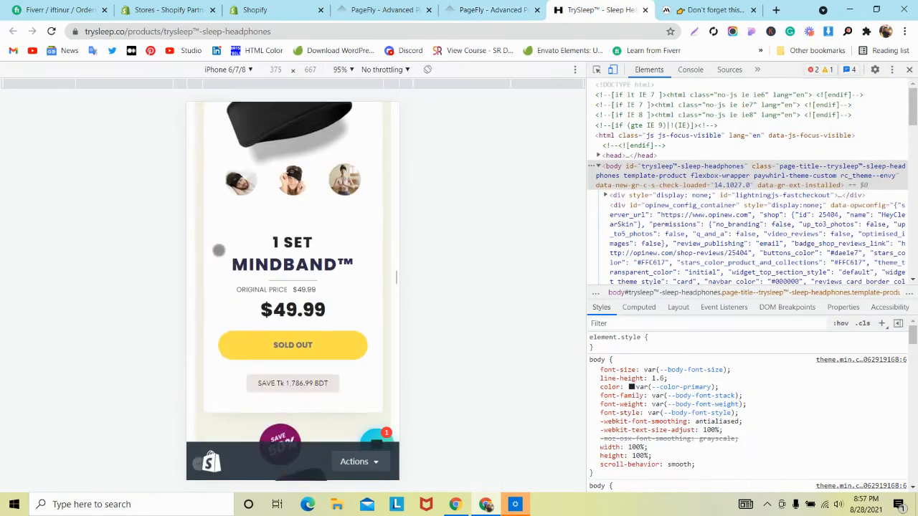
{"action": "scroll", "coordinate": [219, 251], "scroll_direction": "down", "scroll_amount": 3}
{"action": "scroll", "coordinate": [219, 251], "scroll_direction": "up", "scroll_amount": 3}
{"action": "scroll", "coordinate": [219, 251], "scroll_direction": "down", "scroll_amount": 5}
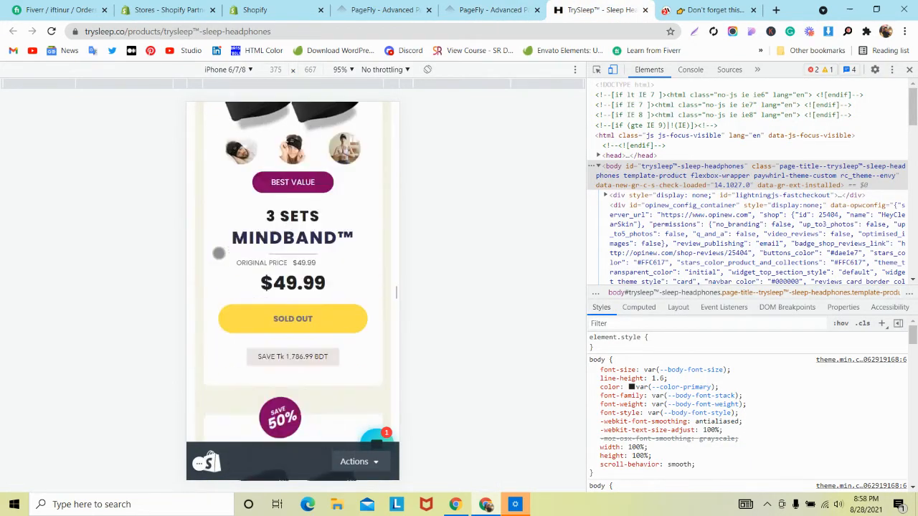
{"action": "scroll", "coordinate": [219, 251], "scroll_direction": "up", "scroll_amount": 1}
{"action": "left_click", "coordinate": [732, 6]}
{"action": "scroll", "coordinate": [280, 220], "scroll_direction": "down", "scroll_amount": 10}
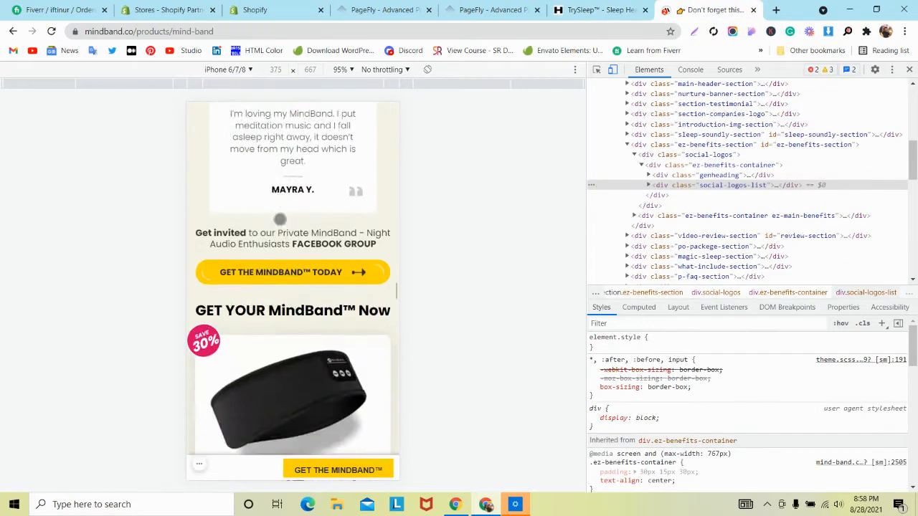
{"action": "scroll", "coordinate": [280, 220], "scroll_direction": "down", "scroll_amount": 10}
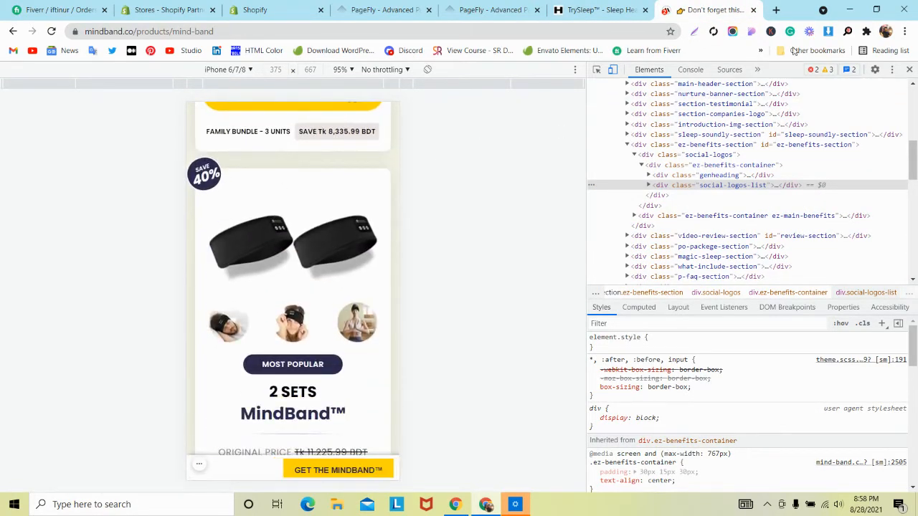
Step: Reopen the developer tools on the desktop MindBand page's SAVE 40% badge, docked below the page with mobile emulation off
{"action": "left_click", "coordinate": [910, 68]}
{"action": "scroll", "coordinate": [406, 246], "scroll_direction": "up", "scroll_amount": 10}
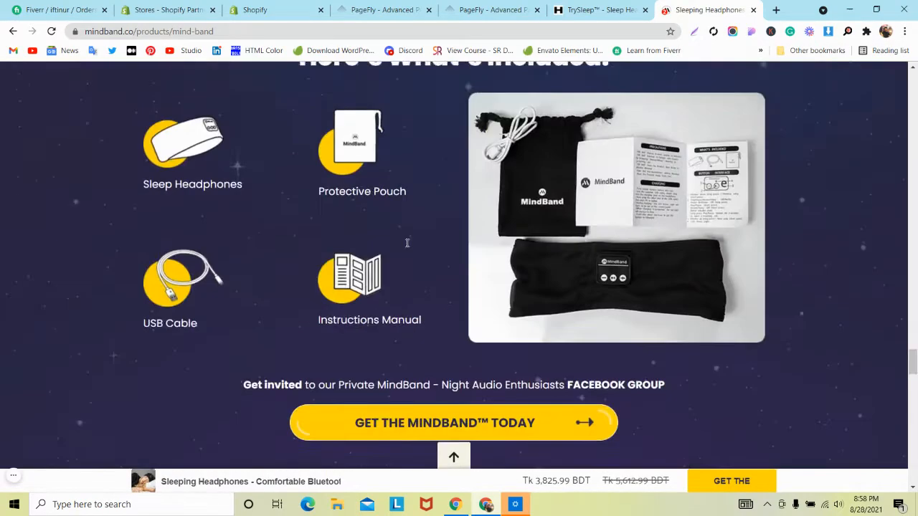
{"action": "scroll", "coordinate": [406, 246], "scroll_direction": "up", "scroll_amount": 15}
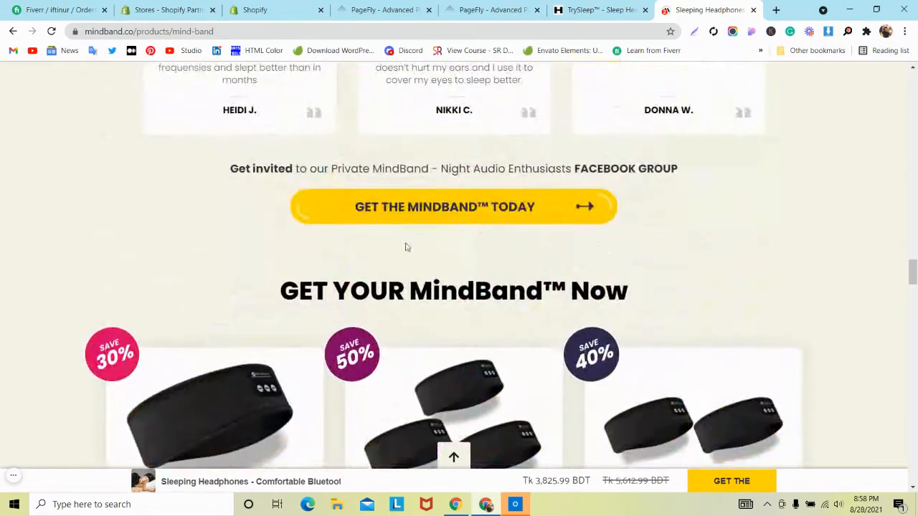
{"action": "scroll", "coordinate": [659, 196], "scroll_direction": "down", "scroll_amount": 3}
{"action": "right_click", "coordinate": [585, 174]}
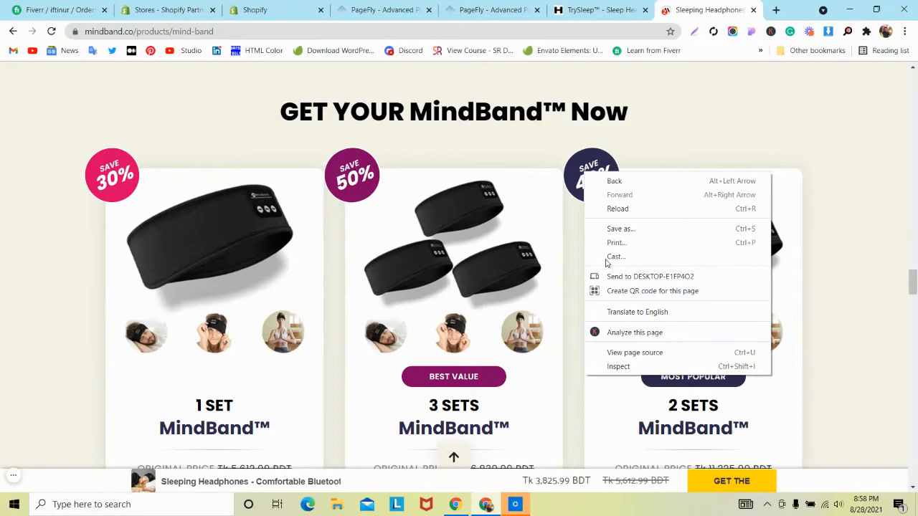
{"action": "left_click", "coordinate": [627, 365]}
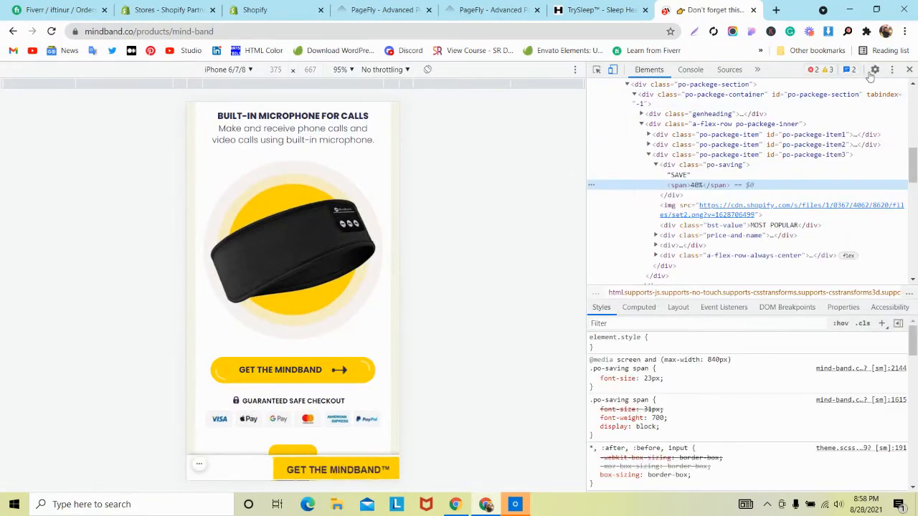
{"action": "left_click", "coordinate": [893, 70]}
{"action": "left_click", "coordinate": [887, 90]}
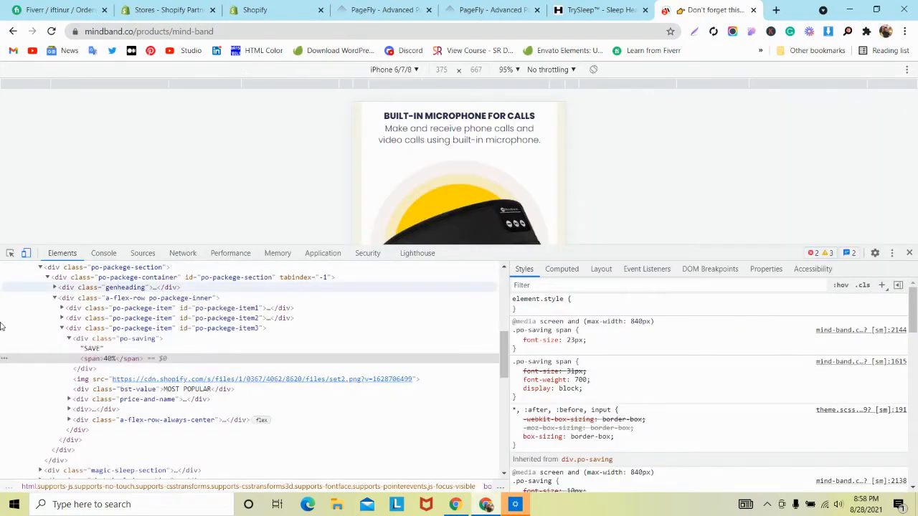
{"action": "left_click", "coordinate": [26, 253]}
Step: Pick the SAVE 40% badge's po-saving container on the MindBand page for inspection
{"action": "left_click", "coordinate": [10, 253]}
{"action": "scroll", "coordinate": [678, 122], "scroll_direction": "up", "scroll_amount": 3}
{"action": "left_click", "coordinate": [592, 188]}
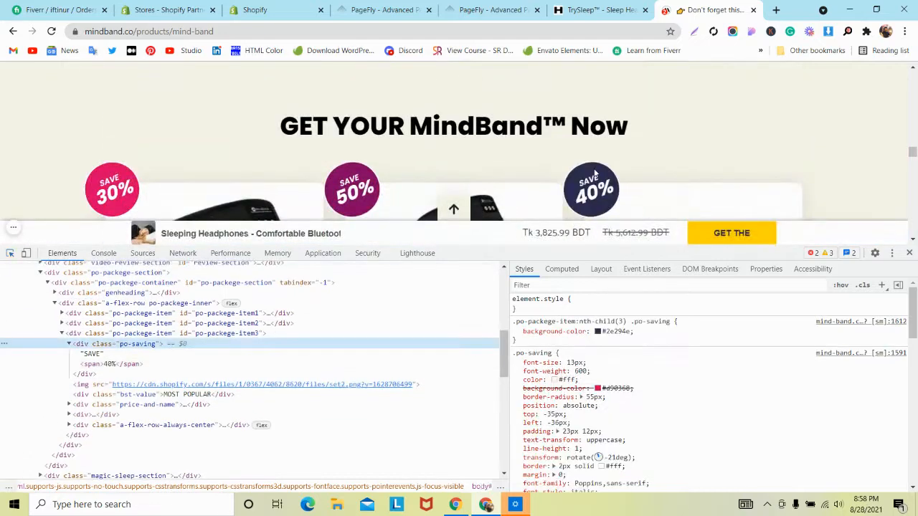
{"action": "left_click", "coordinate": [91, 373]}
{"action": "left_click", "coordinate": [10, 252]}
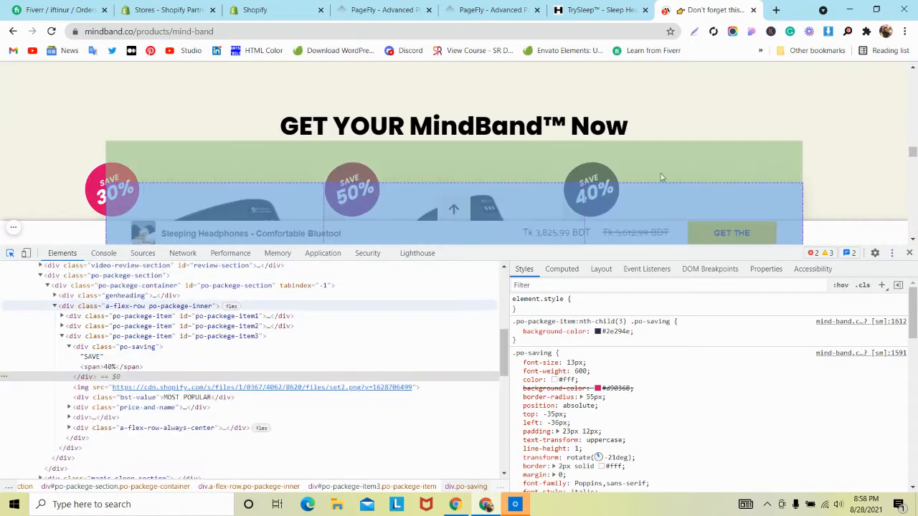
{"action": "left_click", "coordinate": [591, 188]}
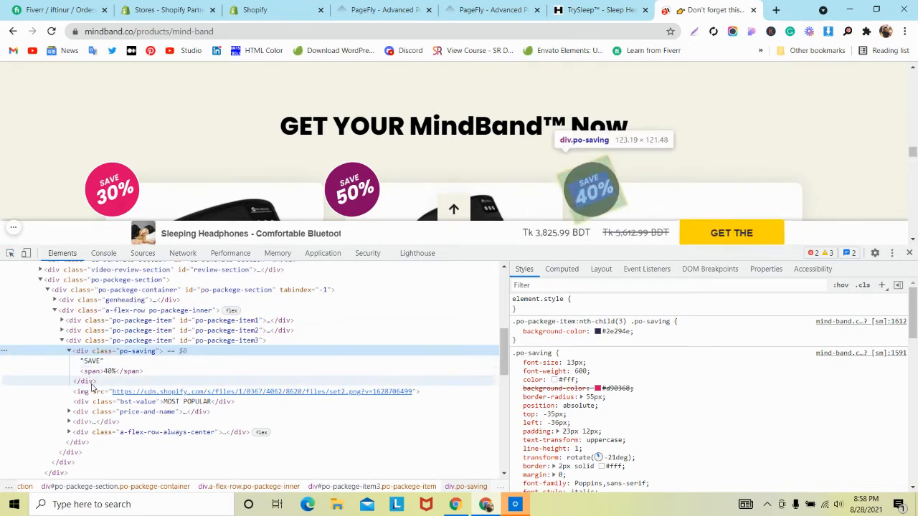
Step: Examine the savings badge's CSS rules and toggle its rotate(-21deg) transform to check its effect, leaving it disabled
{"action": "scroll", "coordinate": [637, 355], "scroll_direction": "down", "scroll_amount": 3}
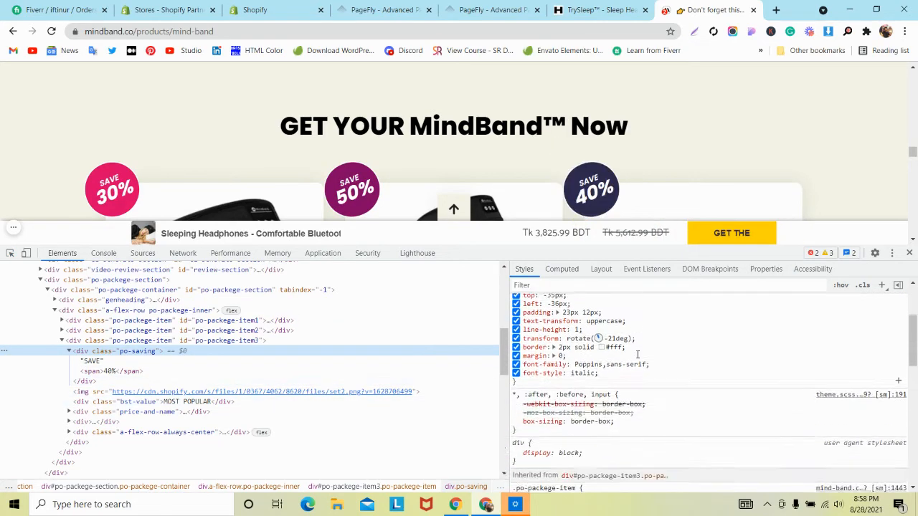
{"action": "scroll", "coordinate": [635, 352], "scroll_direction": "up", "scroll_amount": 2}
{"action": "scroll", "coordinate": [636, 353], "scroll_direction": "down", "scroll_amount": 2}
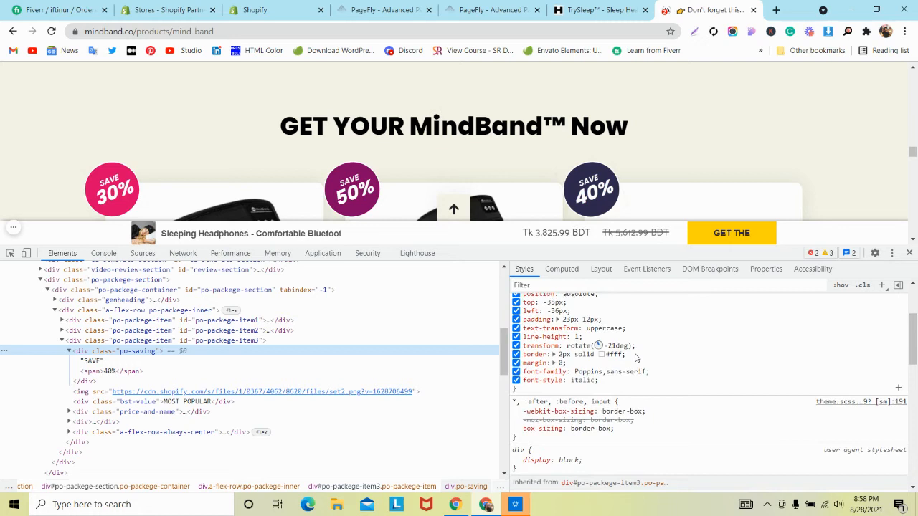
{"action": "left_click", "coordinate": [516, 338]}
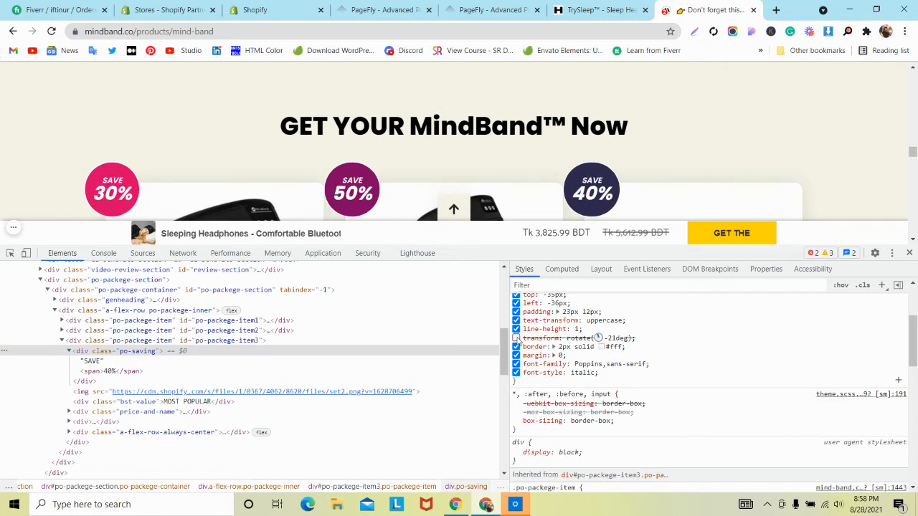
{"action": "left_click", "coordinate": [516, 338]}
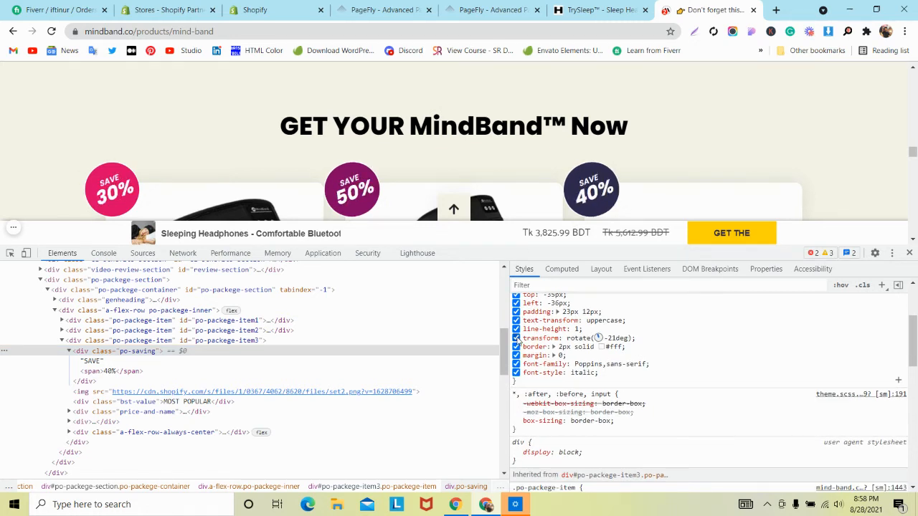
{"action": "left_click", "coordinate": [515, 338]}
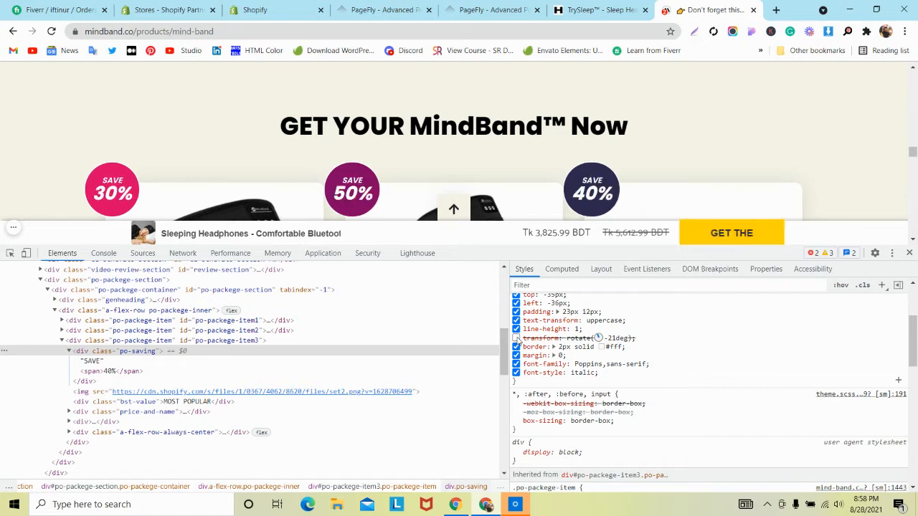
Step: Toggle the savings badge's border and rotate(-21deg) transform to check their effect, re-enable both and close the developer tools
{"action": "left_click", "coordinate": [516, 346]}
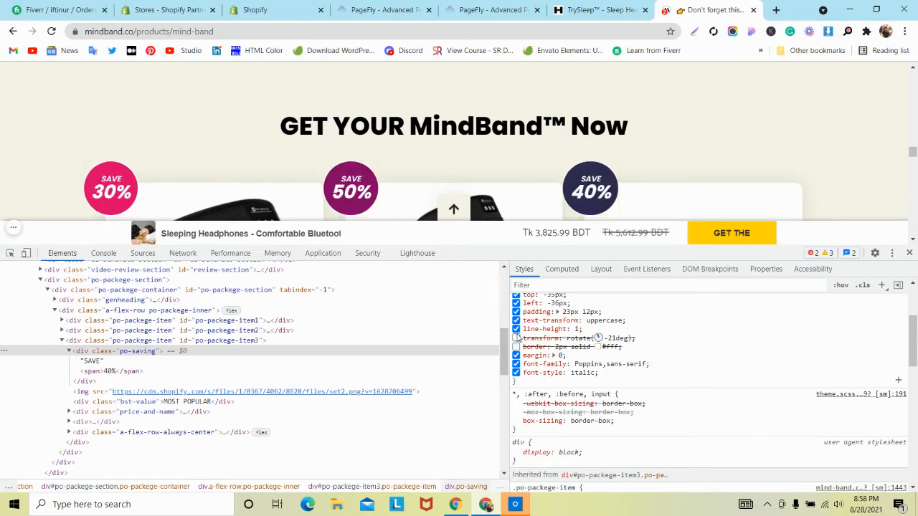
{"action": "left_click", "coordinate": [515, 338]}
{"action": "left_click", "coordinate": [515, 350]}
{"action": "key", "text": "Escape"}
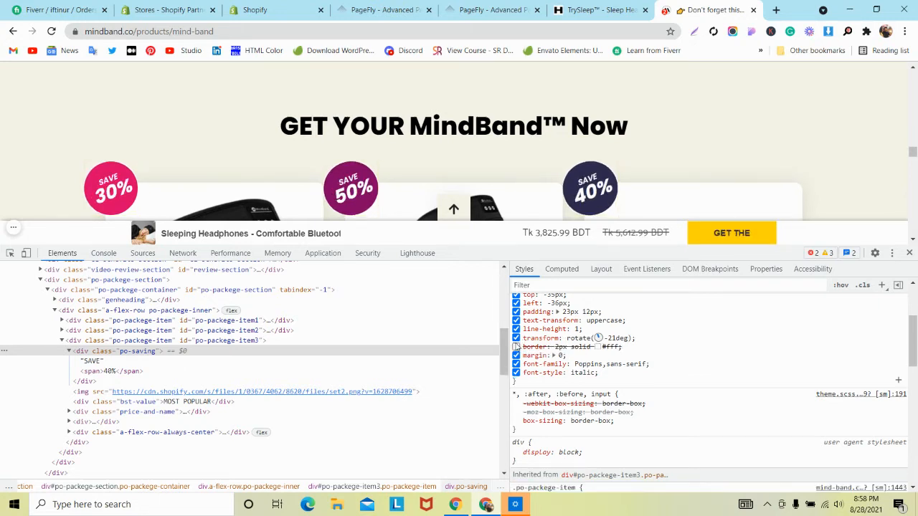
{"action": "left_click", "coordinate": [516, 346]}
{"action": "scroll", "coordinate": [467, 213], "scroll_direction": "down", "scroll_amount": 1}
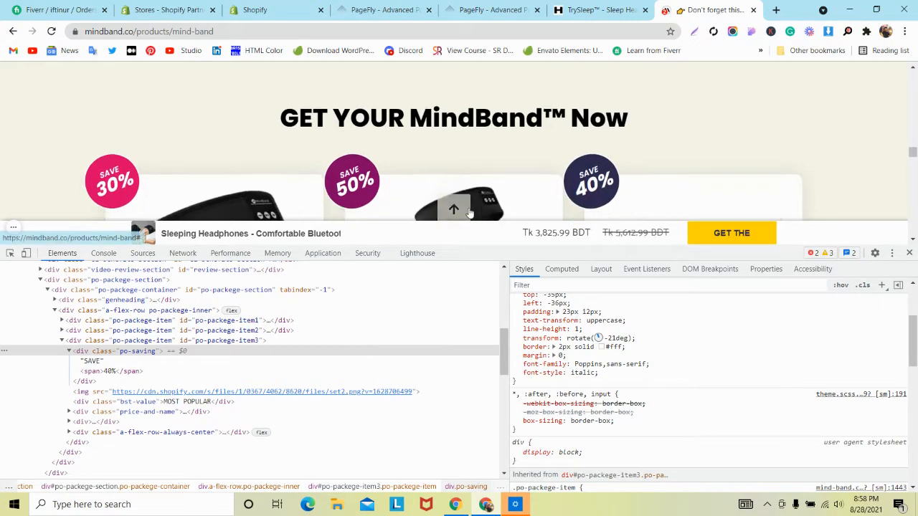
{"action": "scroll", "coordinate": [468, 213], "scroll_direction": "up", "scroll_amount": 1}
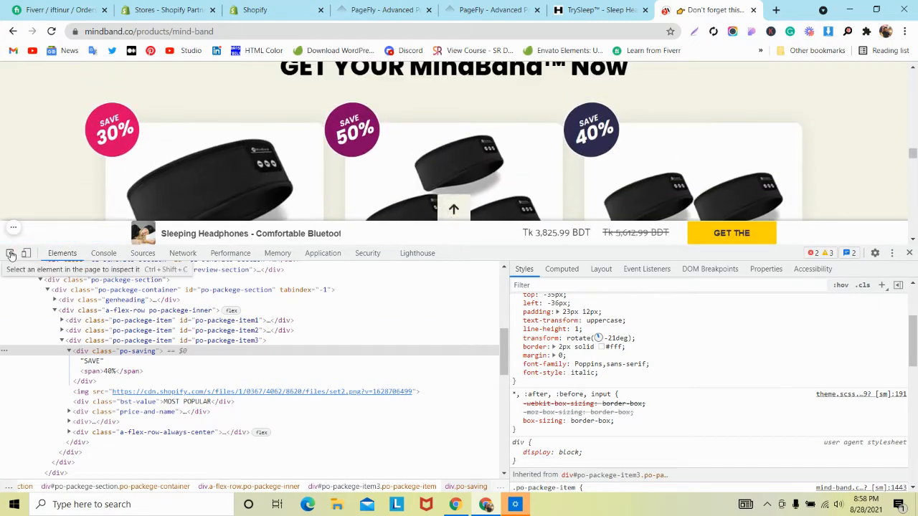
{"action": "left_click", "coordinate": [909, 255]}
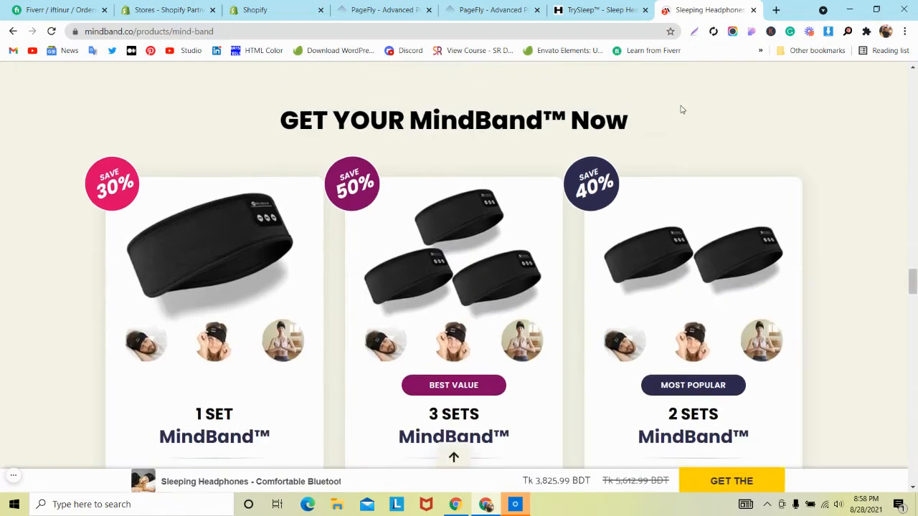
Step: Capture the MindBand page's SAVE 40% badge with Lightshot and save it as a PNG named download in the Project folder
{"action": "scroll", "coordinate": [682, 108], "scroll_direction": "up", "scroll_amount": 1}
{"action": "left_click", "coordinate": [695, 31]}
{"action": "left_click_drag", "start_coordinate": [562, 217], "coordinate": [621, 279]}
{"action": "left_click_drag", "start_coordinate": [591, 216], "coordinate": [591, 220]}
{"action": "left_click", "coordinate": [592, 291]}
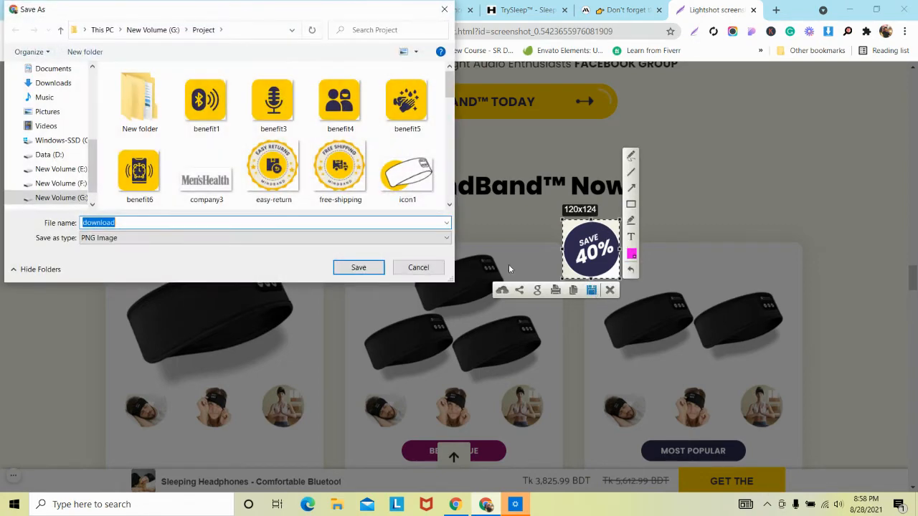
{"action": "left_click", "coordinate": [357, 268]}
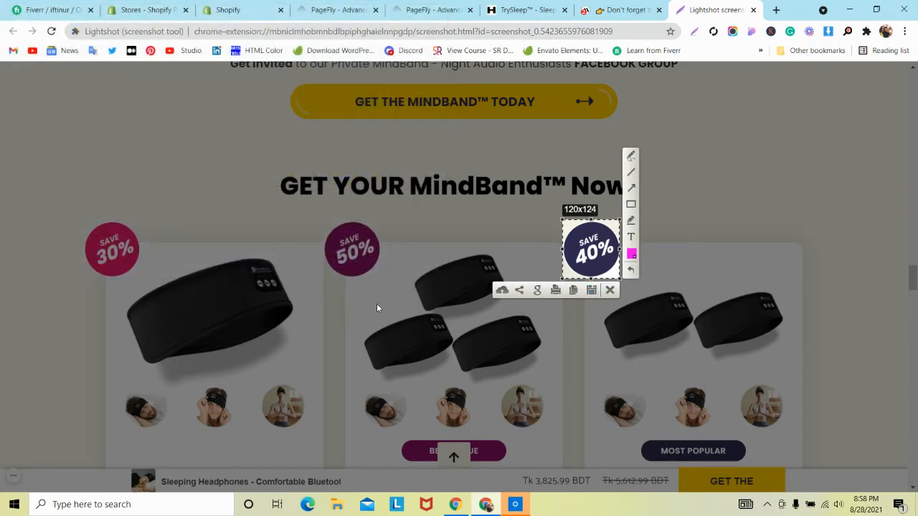
Step: Open the remove.bg website in a new browser tab
{"action": "left_click", "coordinate": [775, 10]}
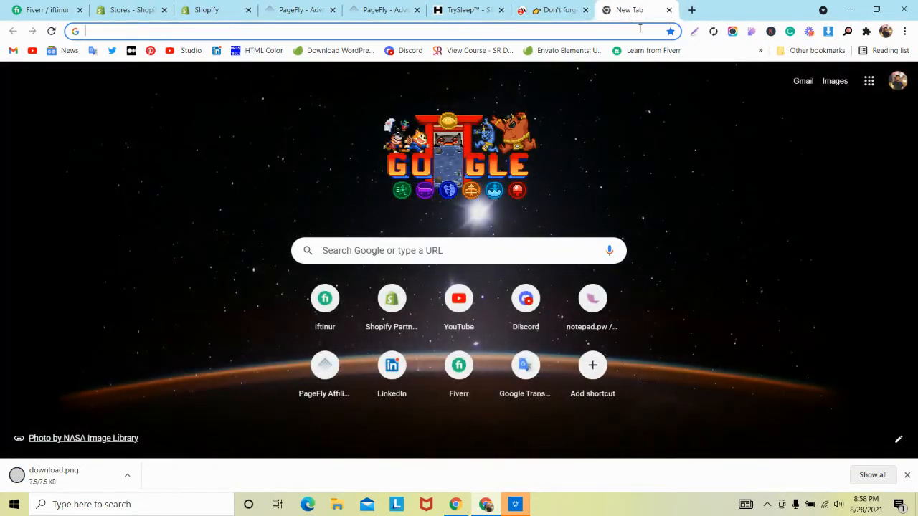
{"action": "left_click", "coordinate": [631, 32]}
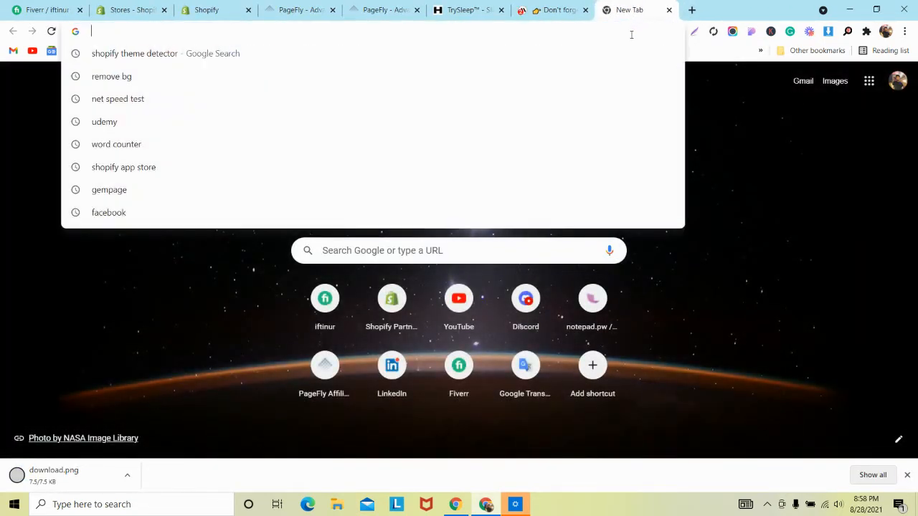
{"action": "type", "text": "r"}
{"action": "key", "text": "Return"}
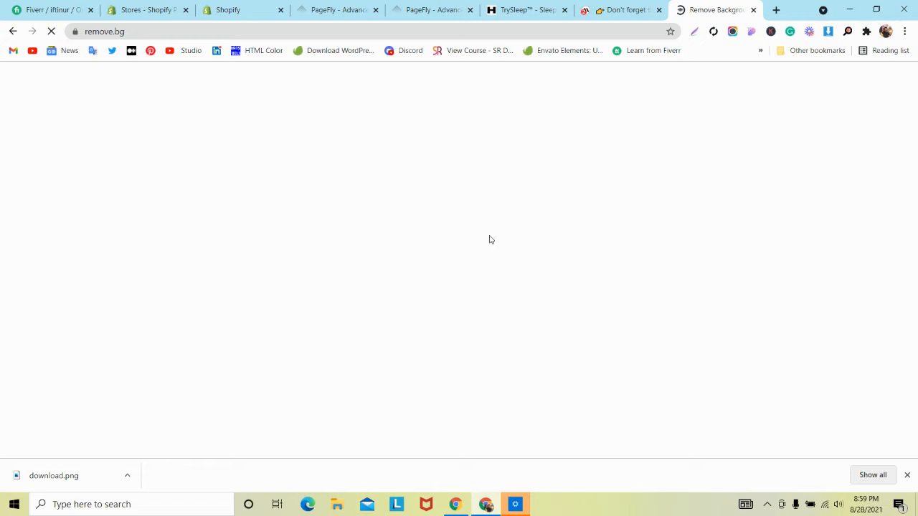
Step: Remove the background from the download badge image and save the result as 40% Icon in the Project folder
{"action": "left_click", "coordinate": [572, 317]}
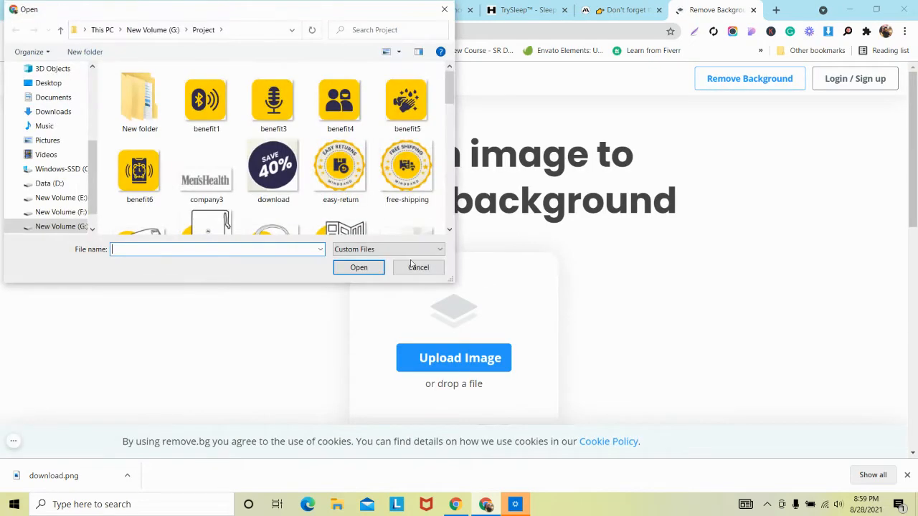
{"action": "scroll", "coordinate": [289, 201], "scroll_direction": "down", "scroll_amount": 3}
{"action": "scroll", "coordinate": [292, 205], "scroll_direction": "up", "scroll_amount": 3}
{"action": "left_click", "coordinate": [291, 201]}
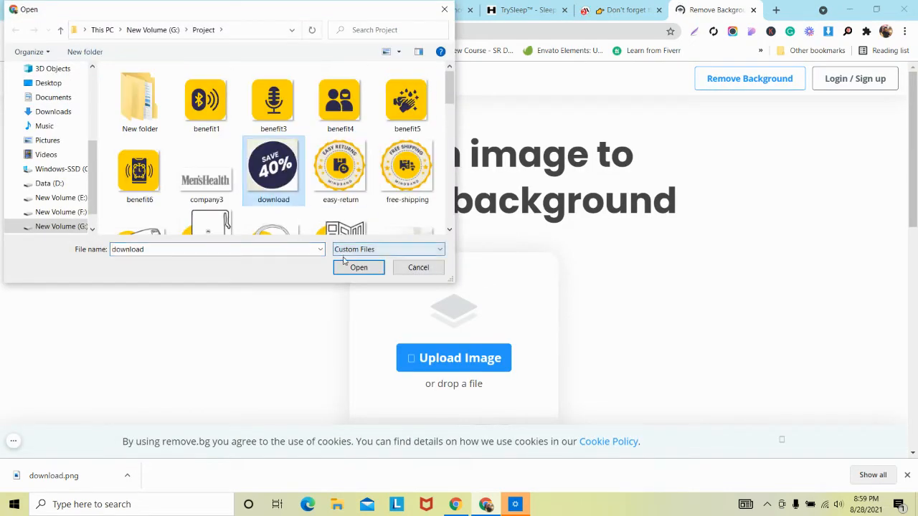
{"action": "left_click", "coordinate": [346, 264]}
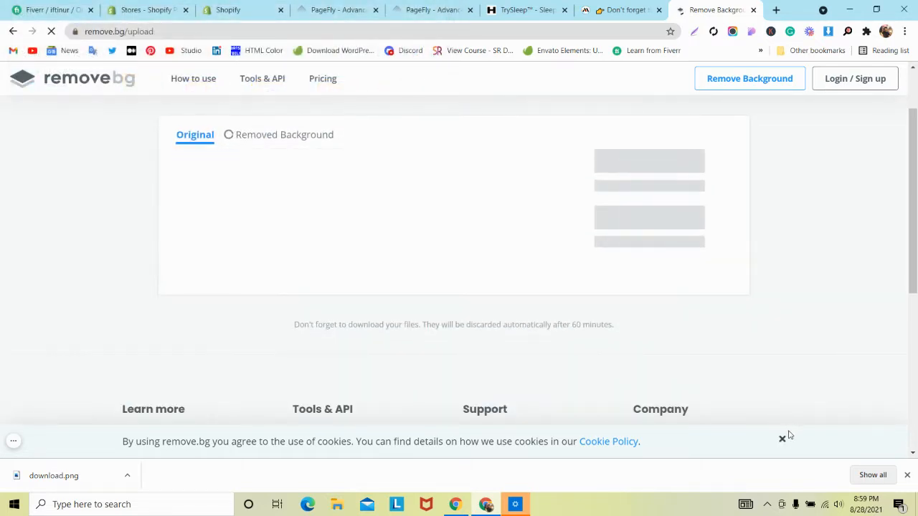
{"action": "left_click", "coordinate": [783, 439]}
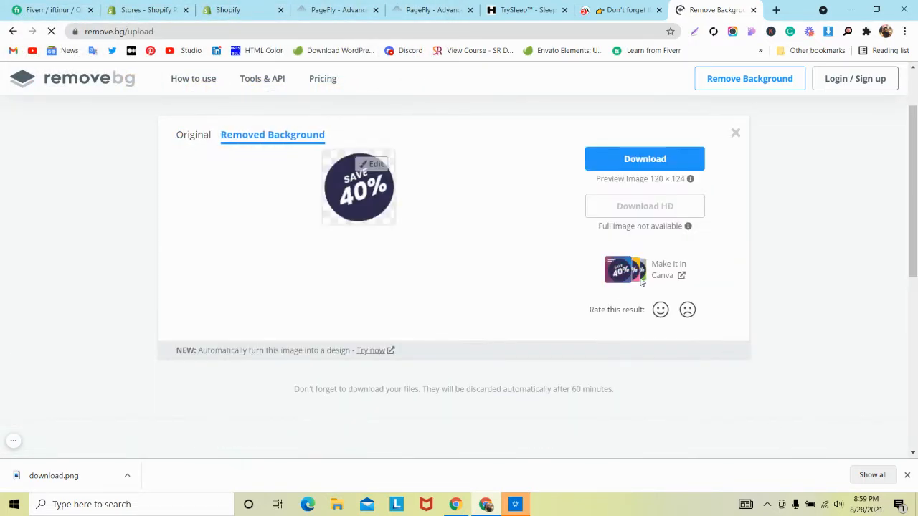
{"action": "left_click", "coordinate": [642, 158]}
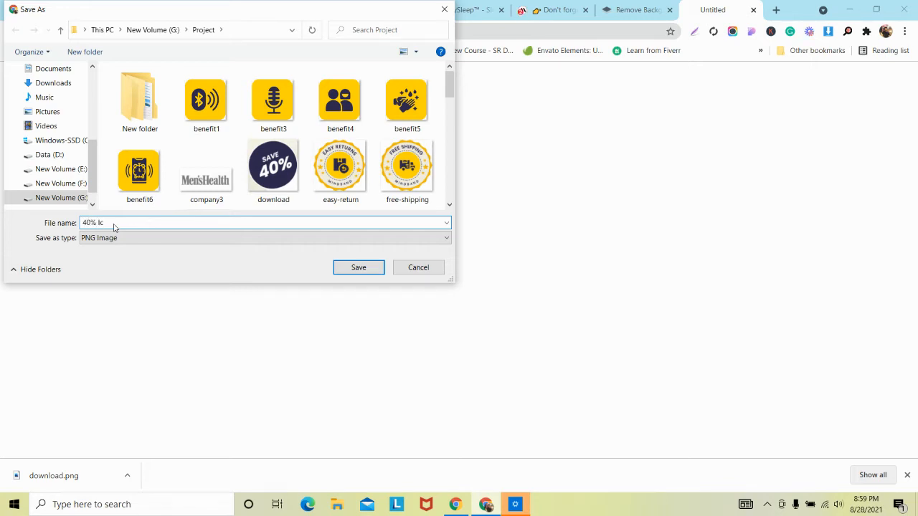
{"action": "left_click", "coordinate": [356, 268]}
Step: Switch to the PageFly editor, set the view to All Devices and open the General settings of the third price card's savings badge
{"action": "left_click", "coordinate": [431, 9]}
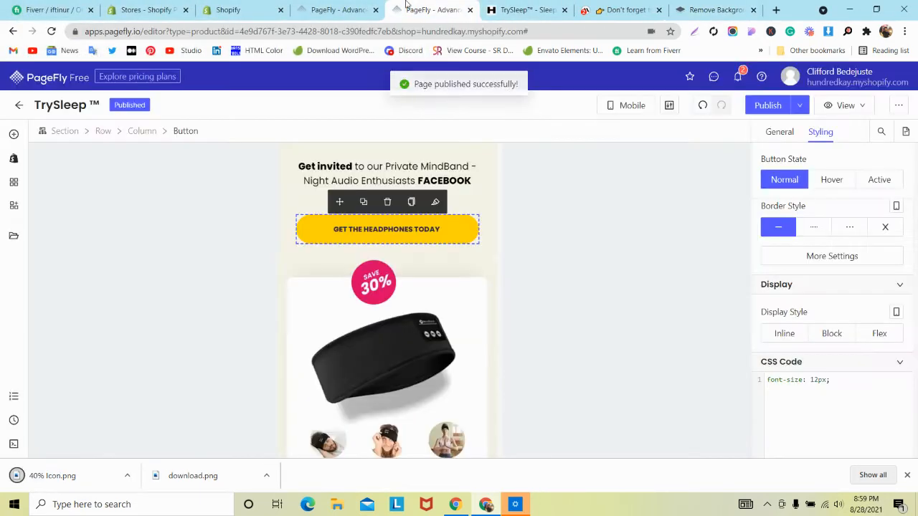
{"action": "left_click", "coordinate": [617, 105]}
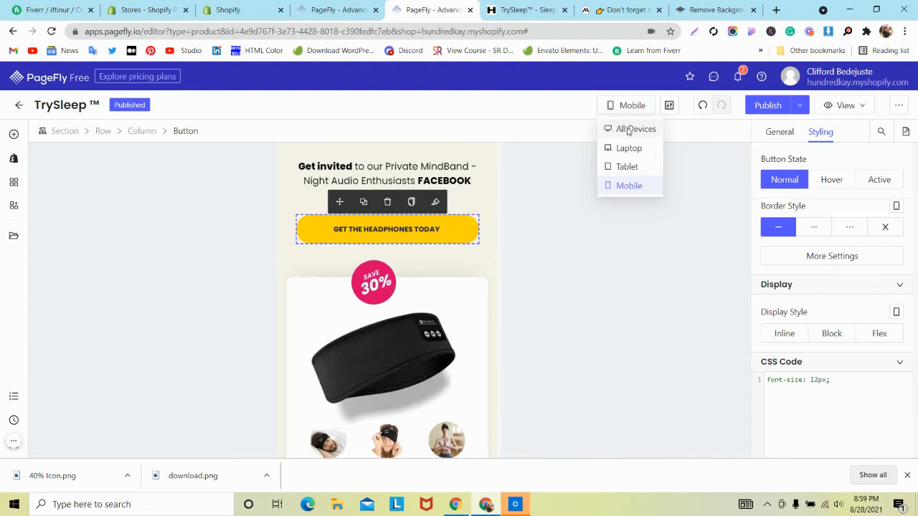
{"action": "left_click", "coordinate": [628, 130]}
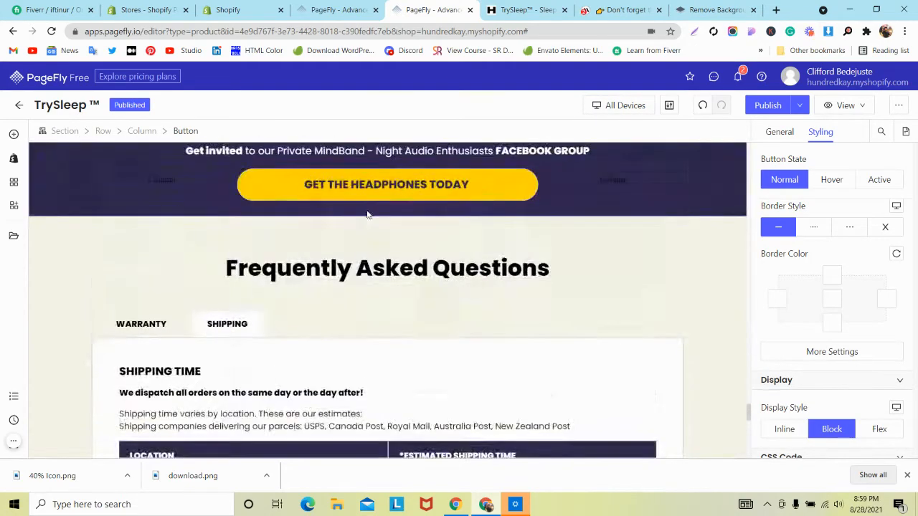
{"action": "scroll", "coordinate": [367, 213], "scroll_direction": "up", "scroll_amount": 15}
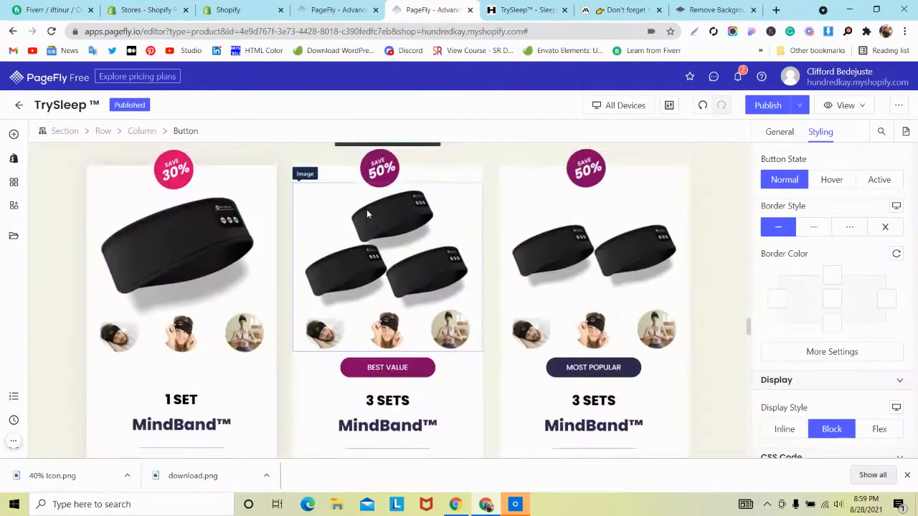
{"action": "scroll", "coordinate": [366, 214], "scroll_direction": "up", "scroll_amount": 2}
{"action": "left_click", "coordinate": [586, 264]}
{"action": "left_click", "coordinate": [780, 131]}
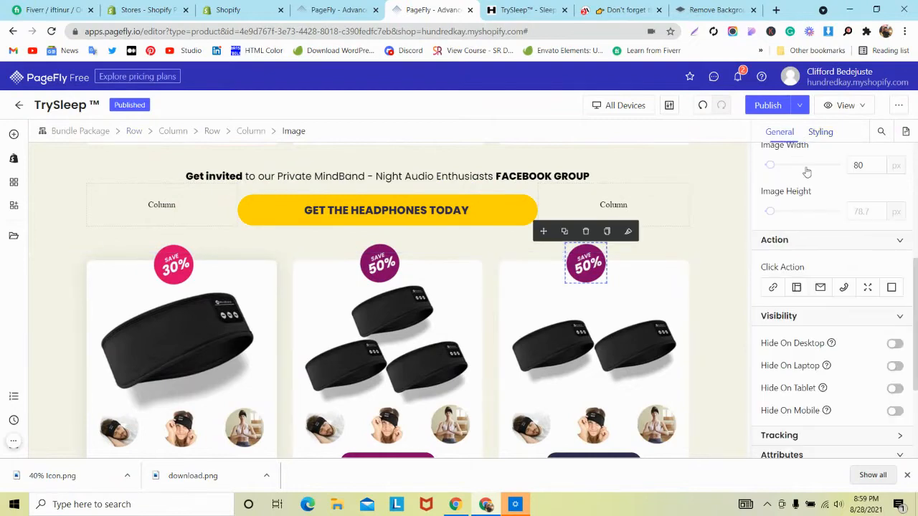
Step: Upload 40% Icon to the Image Manager and set it as the third price card's badge image
{"action": "scroll", "coordinate": [807, 172], "scroll_direction": "up", "scroll_amount": 5}
{"action": "left_click", "coordinate": [822, 220]}
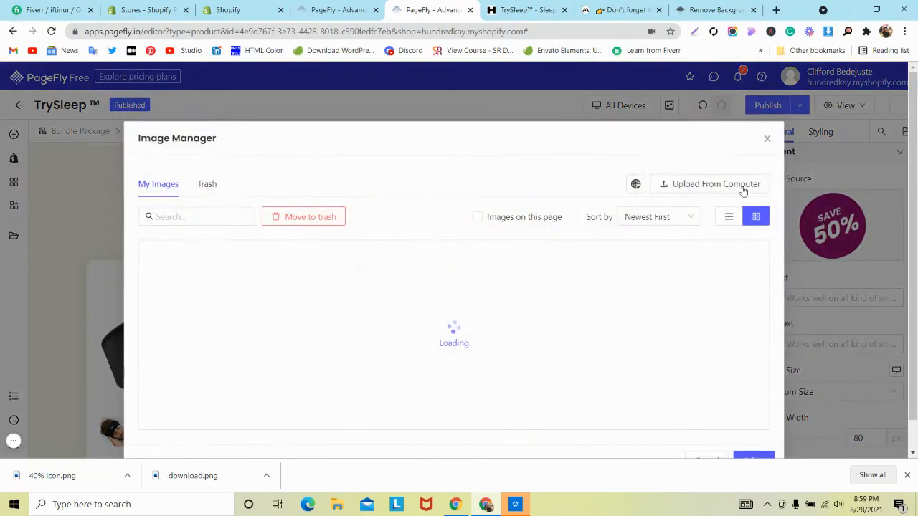
{"action": "left_click", "coordinate": [744, 188]}
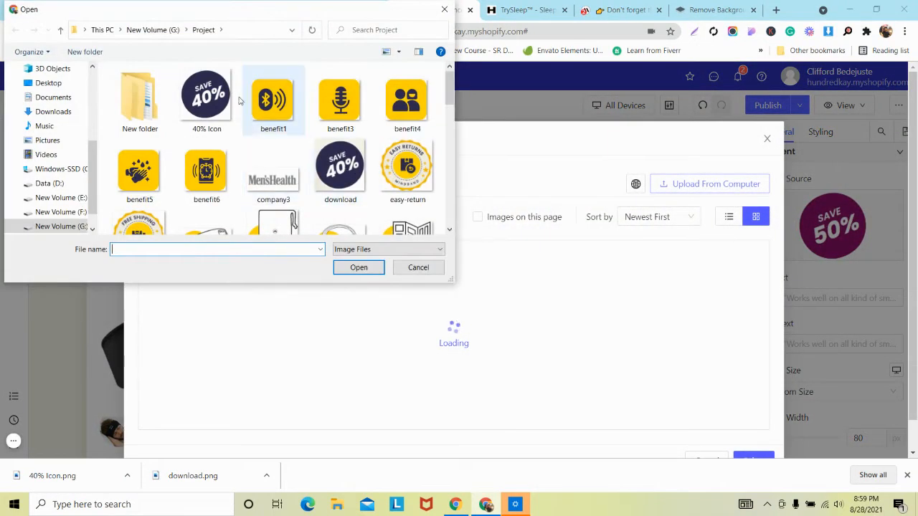
{"action": "left_click", "coordinate": [206, 100]}
{"action": "left_click", "coordinate": [358, 266]}
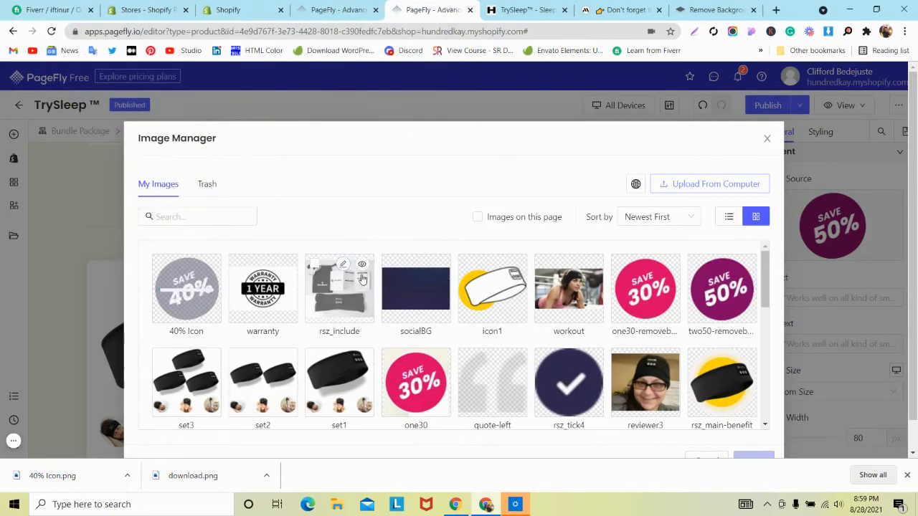
{"action": "scroll", "coordinate": [646, 287], "scroll_direction": "down", "scroll_amount": 2}
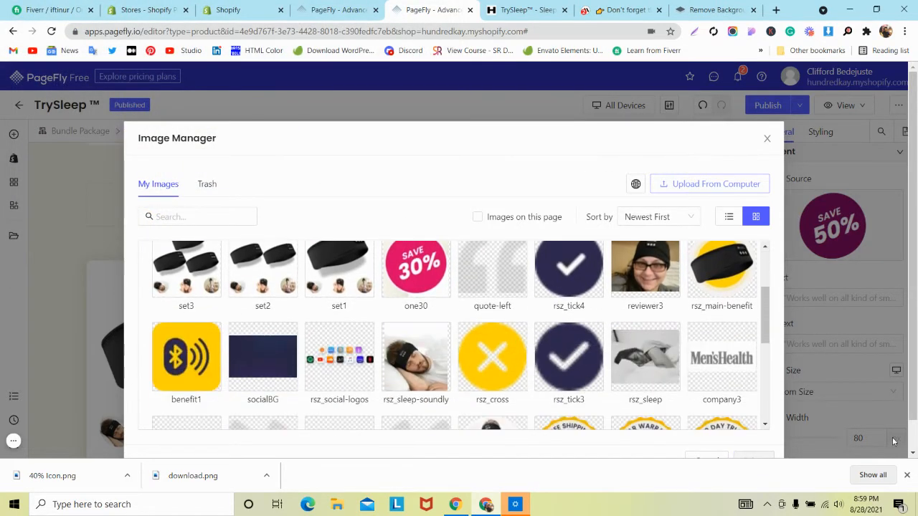
{"action": "left_click", "coordinate": [906, 476]}
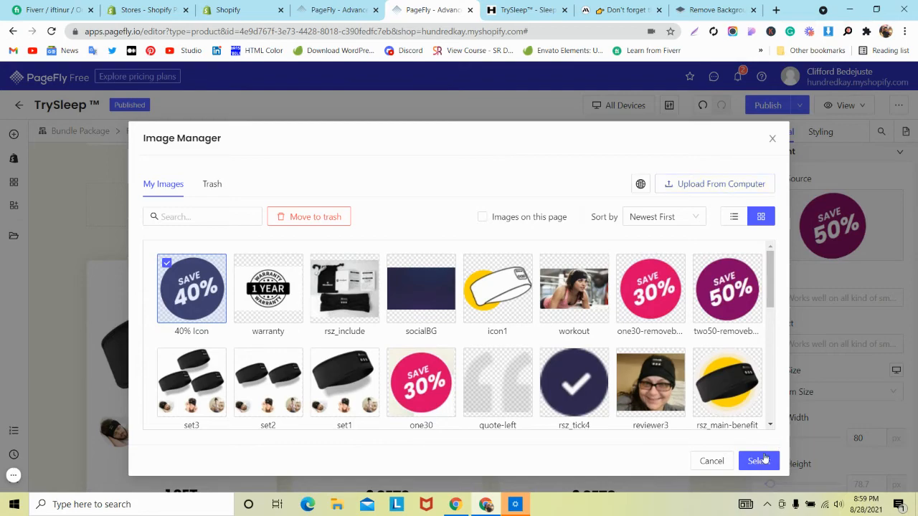
{"action": "left_click", "coordinate": [758, 461]}
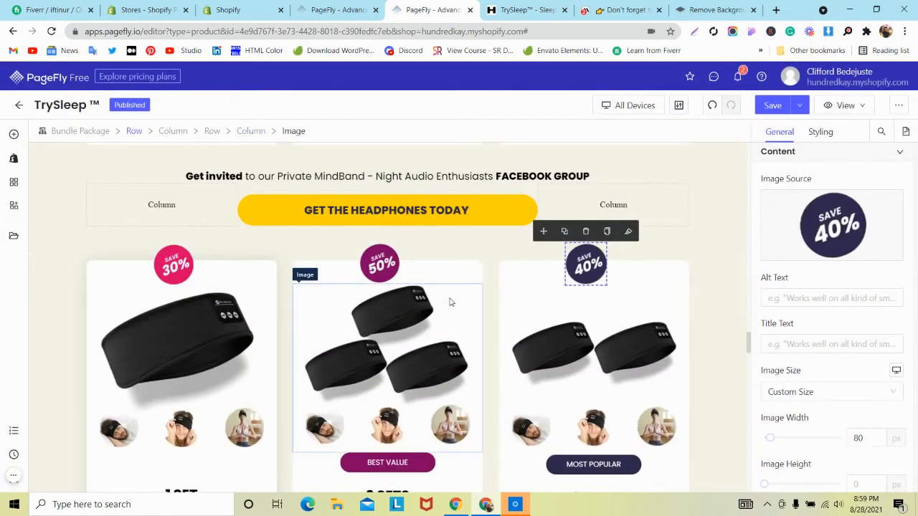
Step: Check the three price cards in the editor, and save and publish the TrySleep page
{"action": "scroll", "coordinate": [347, 306], "scroll_direction": "down", "scroll_amount": 3}
{"action": "scroll", "coordinate": [347, 307], "scroll_direction": "up", "scroll_amount": 3}
{"action": "scroll", "coordinate": [350, 308], "scroll_direction": "down", "scroll_amount": 5}
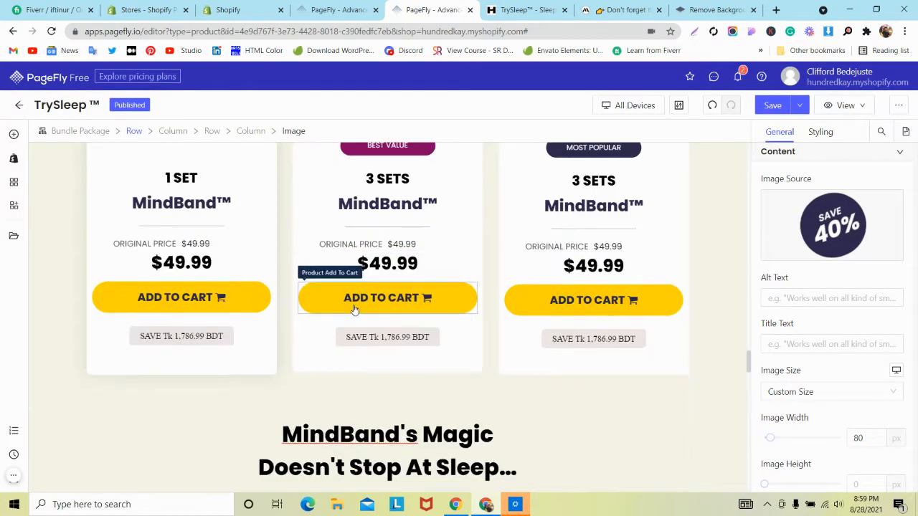
{"action": "left_click", "coordinate": [799, 106]}
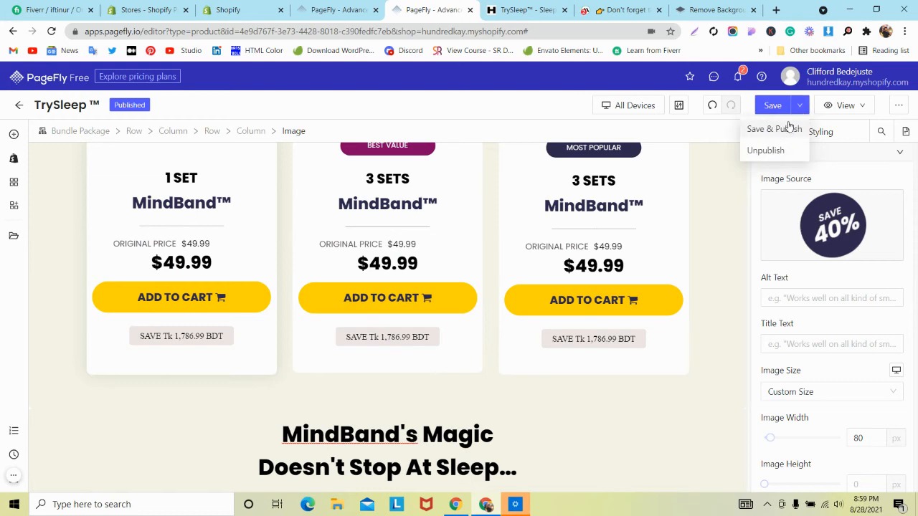
{"action": "left_click", "coordinate": [788, 127]}
Step: Examine the "MindBand's Magic Doesn't Stop At Sleep" section on the live TrySleep page in mobile view
{"action": "left_click", "coordinate": [539, 7]}
{"action": "scroll", "coordinate": [337, 158], "scroll_direction": "down", "scroll_amount": 5}
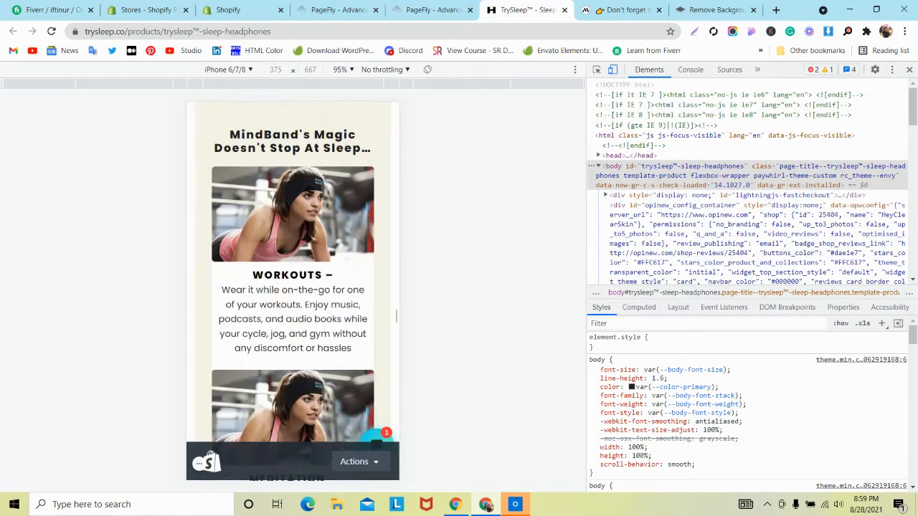
{"action": "scroll", "coordinate": [307, 195], "scroll_direction": "down", "scroll_amount": 5}
Step: Reopen the developer tools on the MindBand page, docked beside it with iPhone 6/7/8 mobile emulation on
{"action": "left_click", "coordinate": [624, 9]}
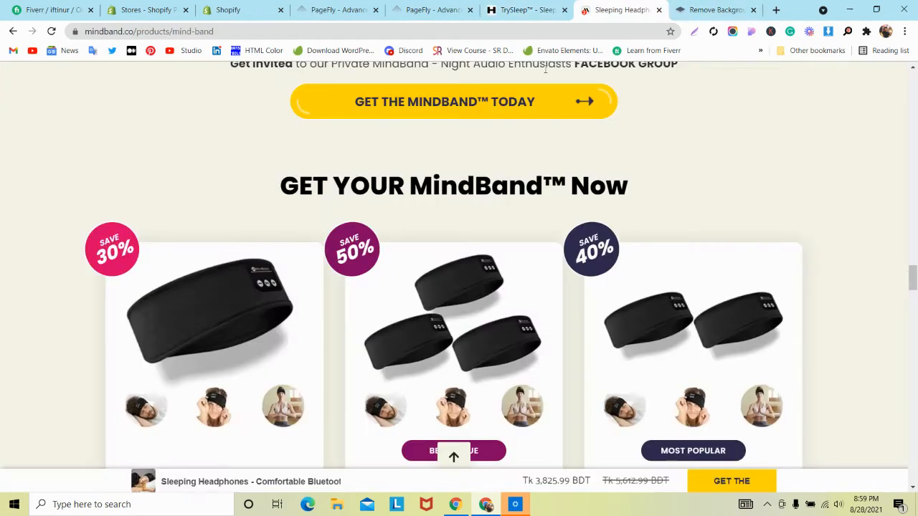
{"action": "scroll", "coordinate": [545, 69], "scroll_direction": "down", "scroll_amount": 2}
{"action": "right_click", "coordinate": [625, 118]}
{"action": "left_click", "coordinate": [660, 315]}
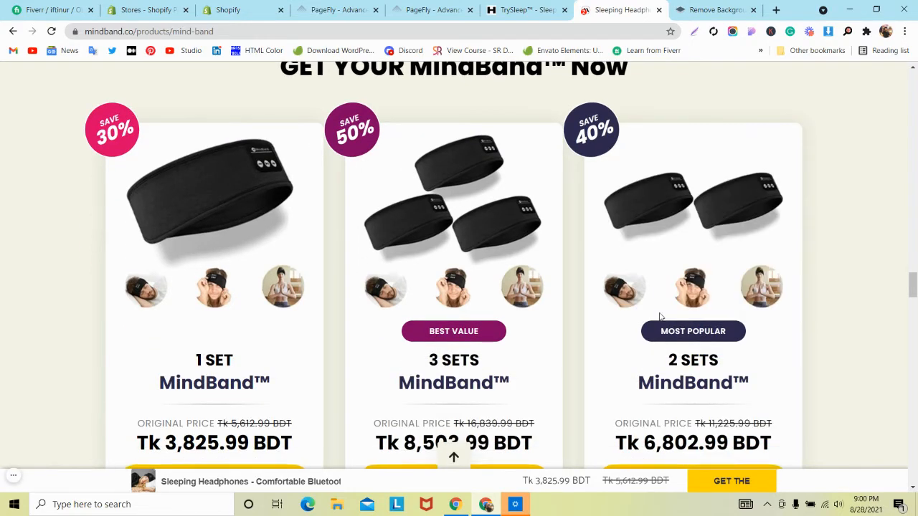
{"action": "left_click", "coordinate": [891, 253]}
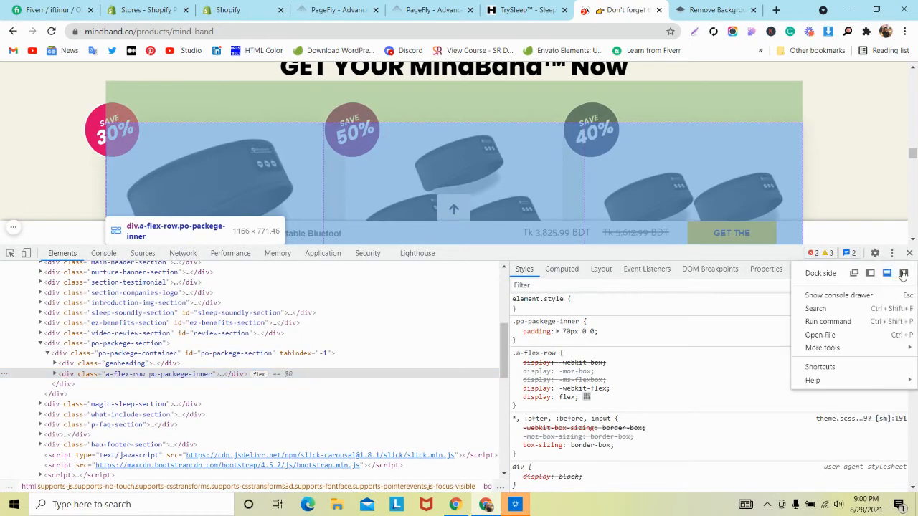
{"action": "left_click", "coordinate": [903, 274]}
{"action": "left_click", "coordinate": [613, 69]}
Step: Examine the MindBand page's mobile layout from the price cards through the magic-sleep section to "Here's What's Included"
{"action": "scroll", "coordinate": [297, 228], "scroll_direction": "down", "scroll_amount": 2}
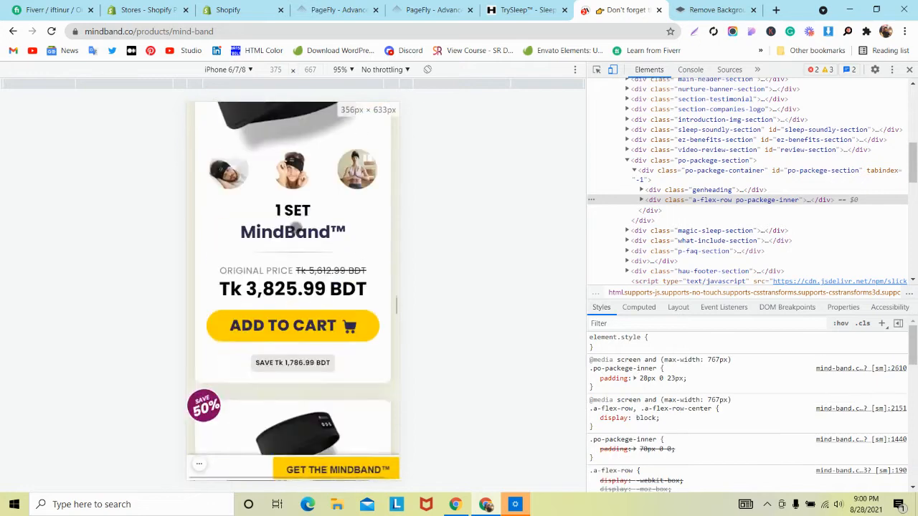
{"action": "scroll", "coordinate": [294, 229], "scroll_direction": "down", "scroll_amount": 10}
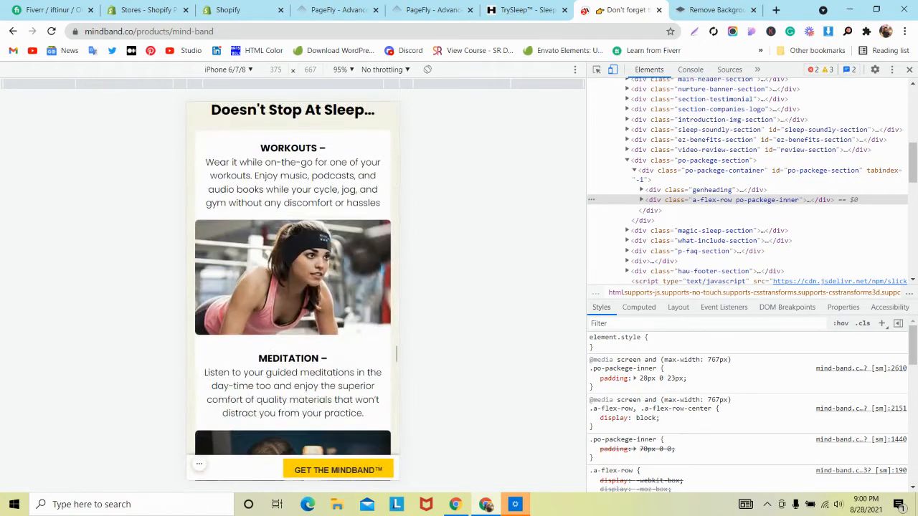
{"action": "scroll", "coordinate": [296, 231], "scroll_direction": "down", "scroll_amount": 10}
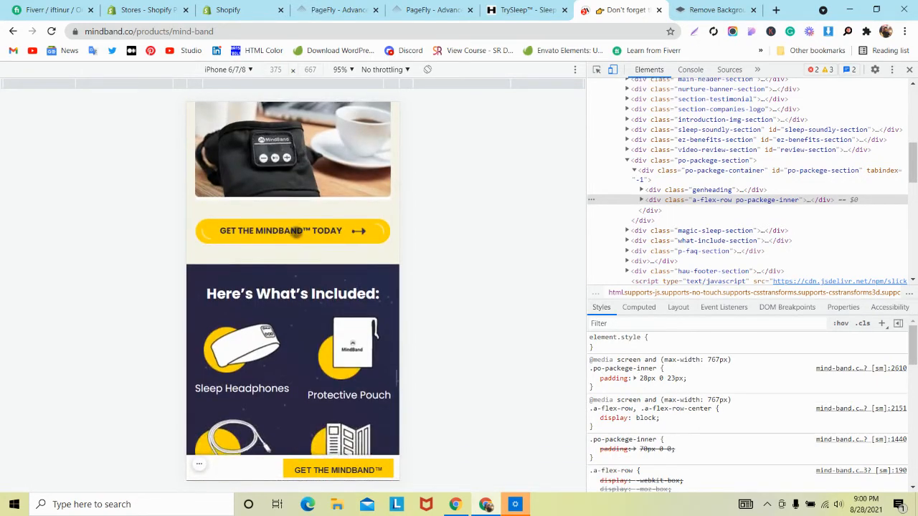
Step: Compare the "MindBand's Magic Doesn't Stop At Sleep" section on the live TrySleep page with the MindBand reference in mobile view
{"action": "scroll", "coordinate": [296, 231], "scroll_direction": "down", "scroll_amount": 2}
{"action": "scroll", "coordinate": [296, 232], "scroll_direction": "up", "scroll_amount": 2}
{"action": "left_click", "coordinate": [522, 10]}
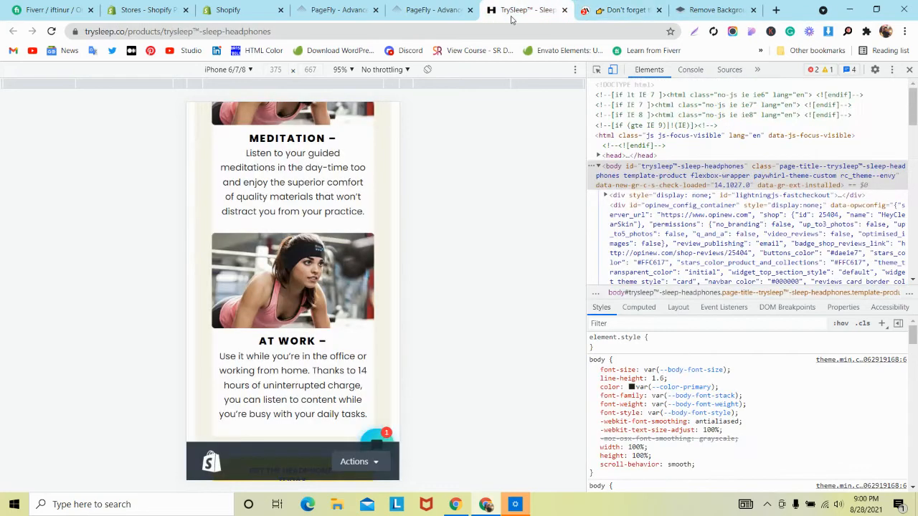
{"action": "scroll", "coordinate": [309, 251], "scroll_direction": "up", "scroll_amount": 5}
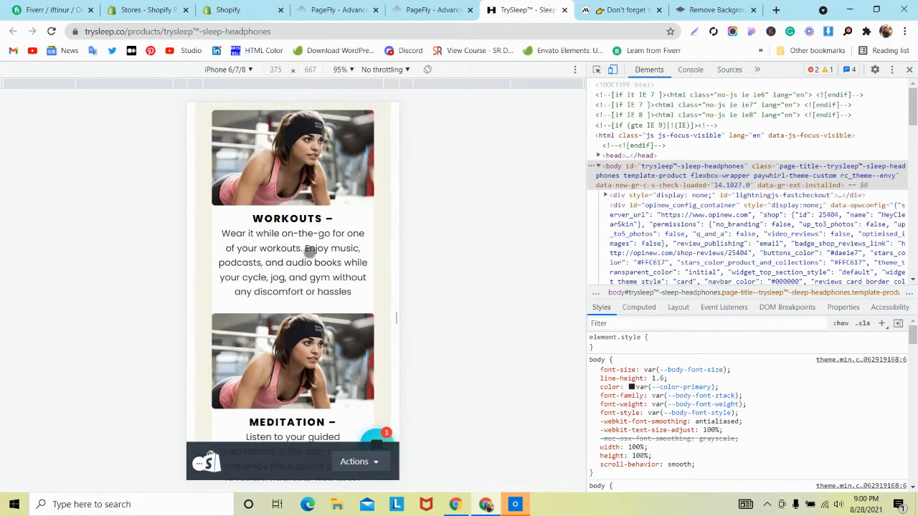
{"action": "scroll", "coordinate": [309, 251], "scroll_direction": "down", "scroll_amount": 3}
{"action": "scroll", "coordinate": [309, 253], "scroll_direction": "down", "scroll_amount": 1}
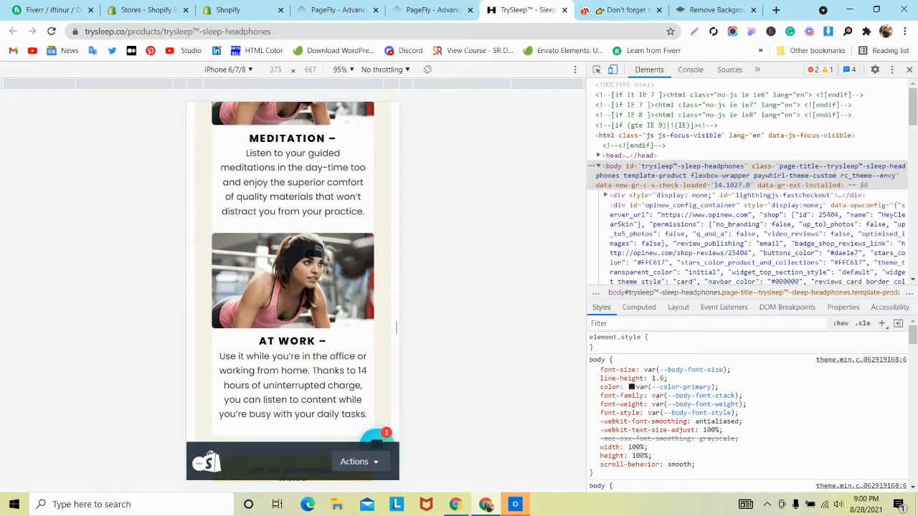
{"action": "scroll", "coordinate": [309, 254], "scroll_direction": "up", "scroll_amount": 6}
{"action": "scroll", "coordinate": [309, 255], "scroll_direction": "down", "scroll_amount": 2}
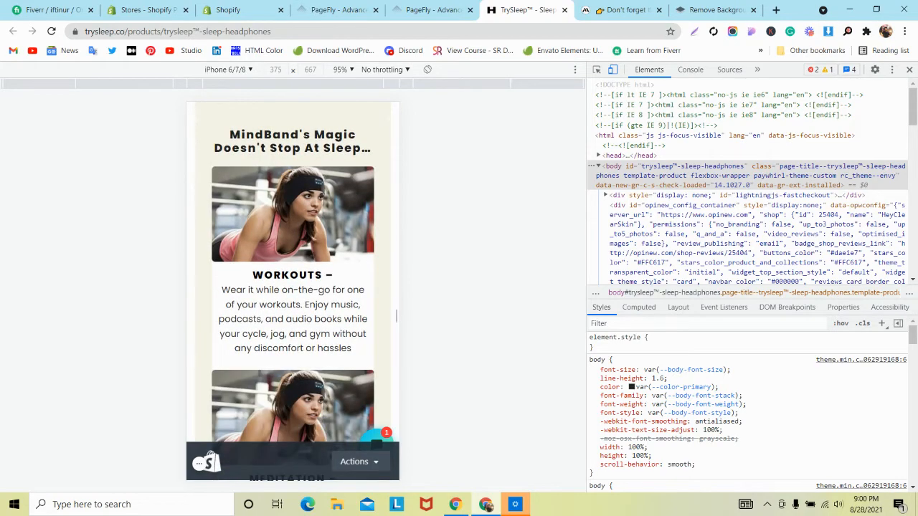
Step: Return to the TrySleep page in the PageFly editor and set the device view to Mobile
{"action": "left_click", "coordinate": [430, 9]}
{"action": "scroll", "coordinate": [469, 156], "scroll_direction": "down", "scroll_amount": 8}
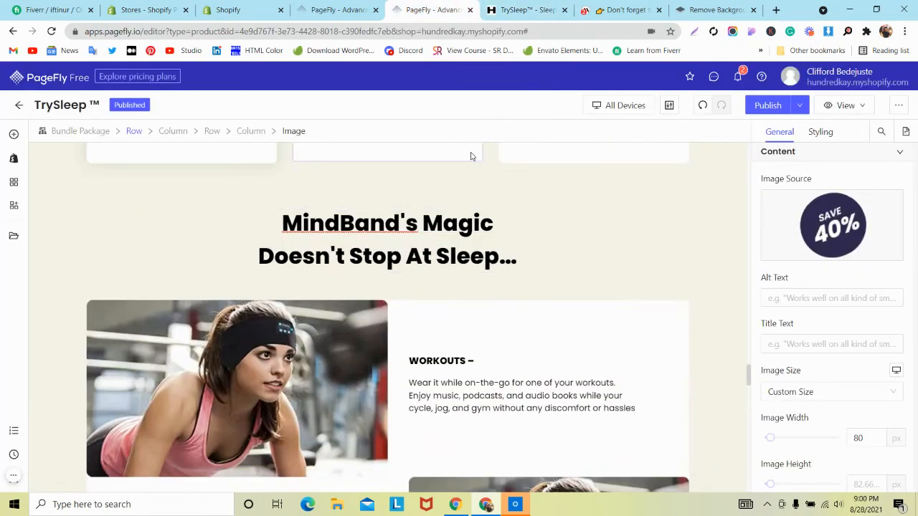
{"action": "scroll", "coordinate": [468, 160], "scroll_direction": "down", "scroll_amount": 2}
{"action": "left_click", "coordinate": [621, 105]}
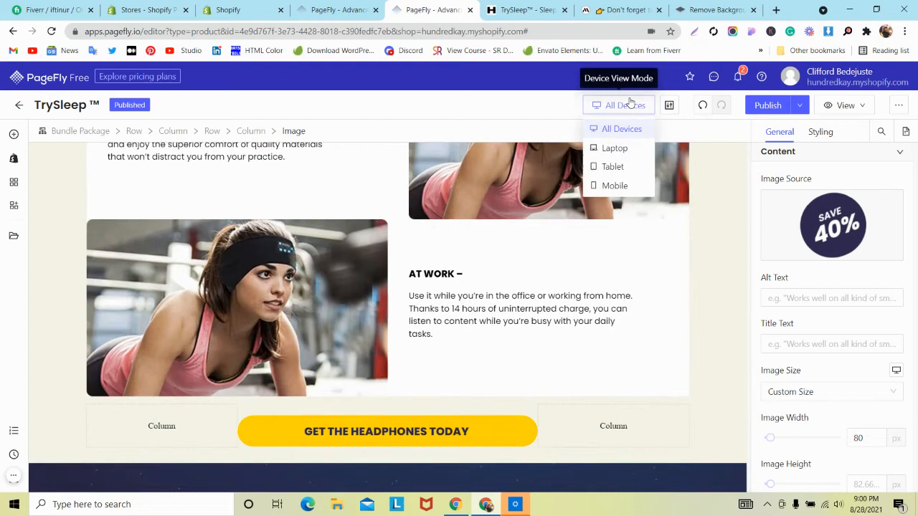
{"action": "left_click", "coordinate": [627, 185]}
Step: Hide the Workouts image of the "MindBand's Magic Doesn't Stop At Sleep" section on mobile
{"action": "scroll", "coordinate": [378, 244], "scroll_direction": "down", "scroll_amount": 15}
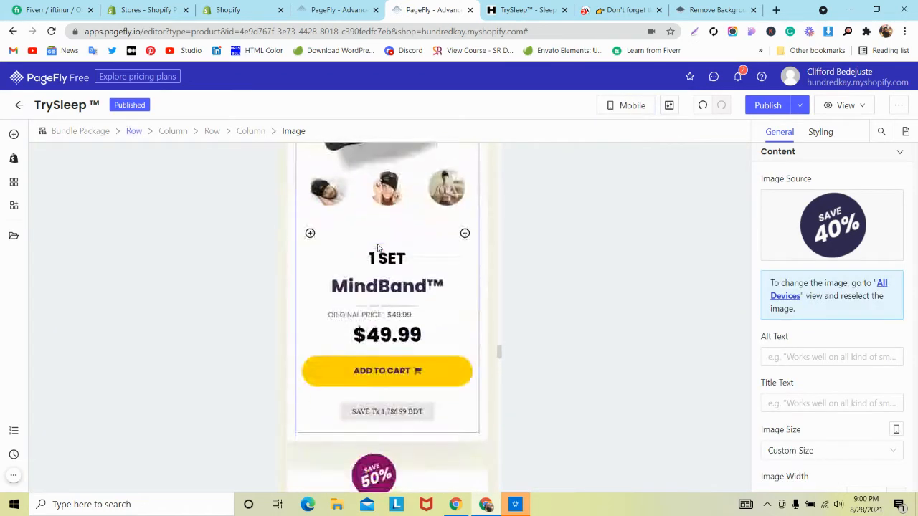
{"action": "scroll", "coordinate": [378, 244], "scroll_direction": "down", "scroll_amount": 12}
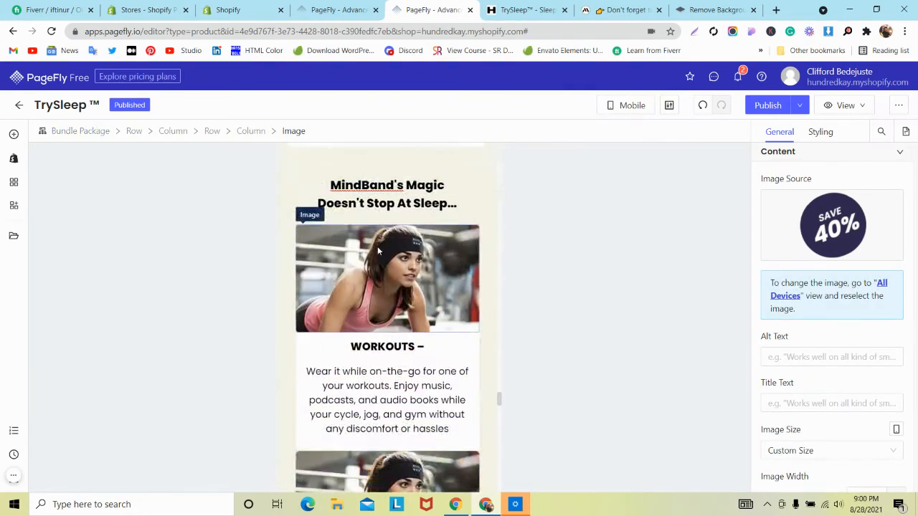
{"action": "scroll", "coordinate": [378, 251], "scroll_direction": "down", "scroll_amount": 10}
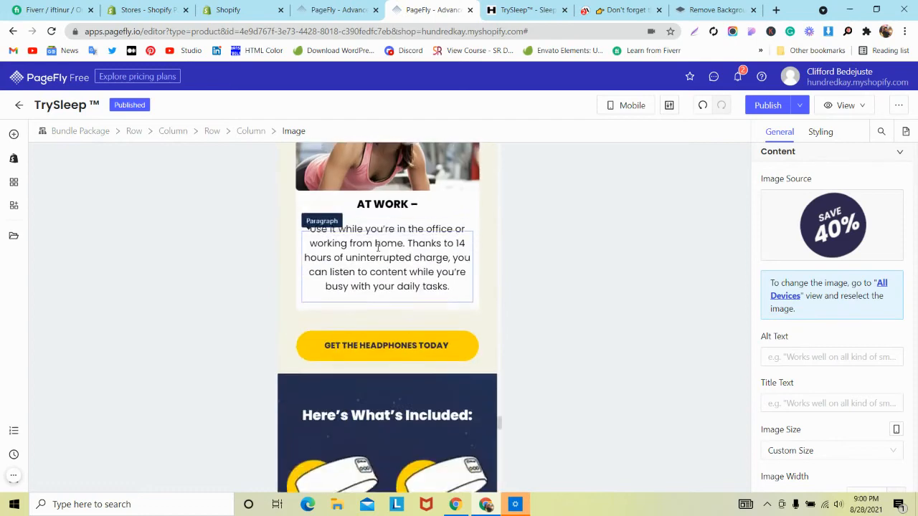
{"action": "scroll", "coordinate": [378, 251], "scroll_direction": "up", "scroll_amount": 6}
{"action": "scroll", "coordinate": [378, 250], "scroll_direction": "up", "scroll_amount": 3}
{"action": "left_click", "coordinate": [385, 259]}
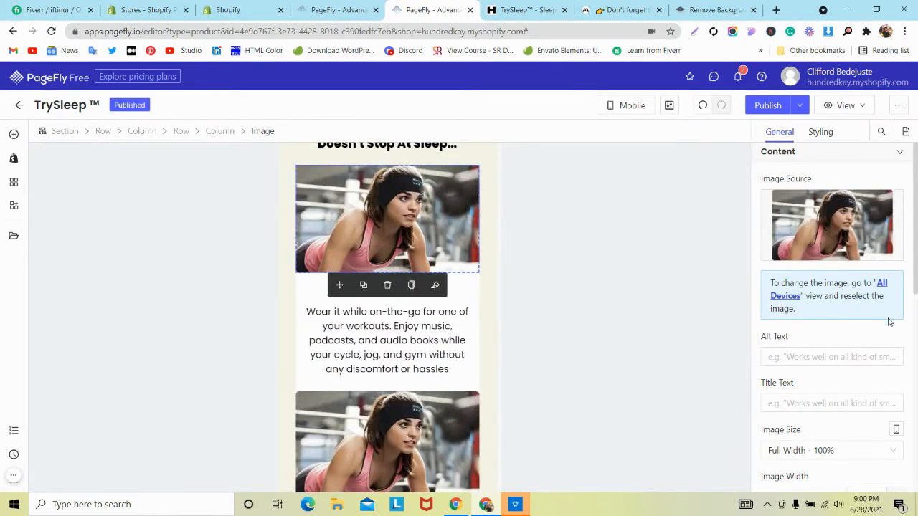
{"action": "scroll", "coordinate": [888, 322], "scroll_direction": "down", "scroll_amount": 5}
{"action": "left_click", "coordinate": [895, 385]}
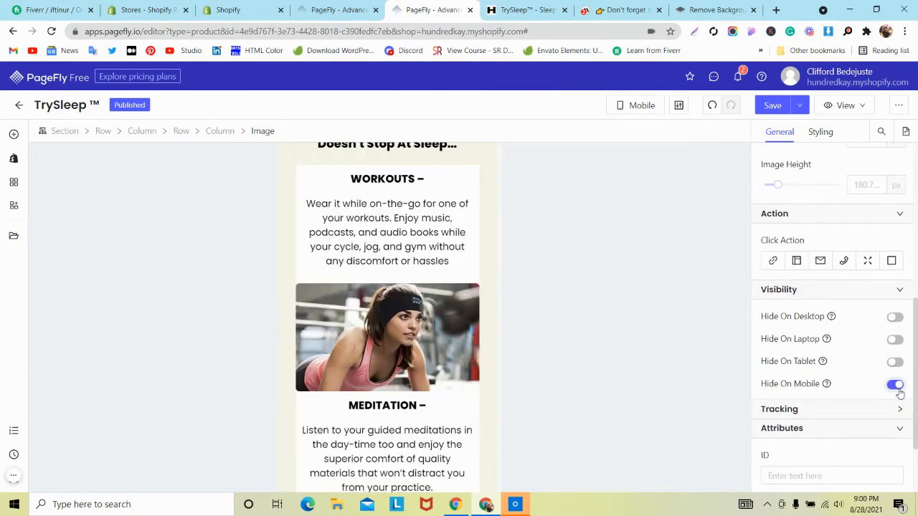
Step: Check the order of text and images in MindBand's mobile magic-sleep section, and save and publish the TrySleep page
{"action": "left_click", "coordinate": [618, 10]}
{"action": "scroll", "coordinate": [348, 234], "scroll_direction": "up", "scroll_amount": 8}
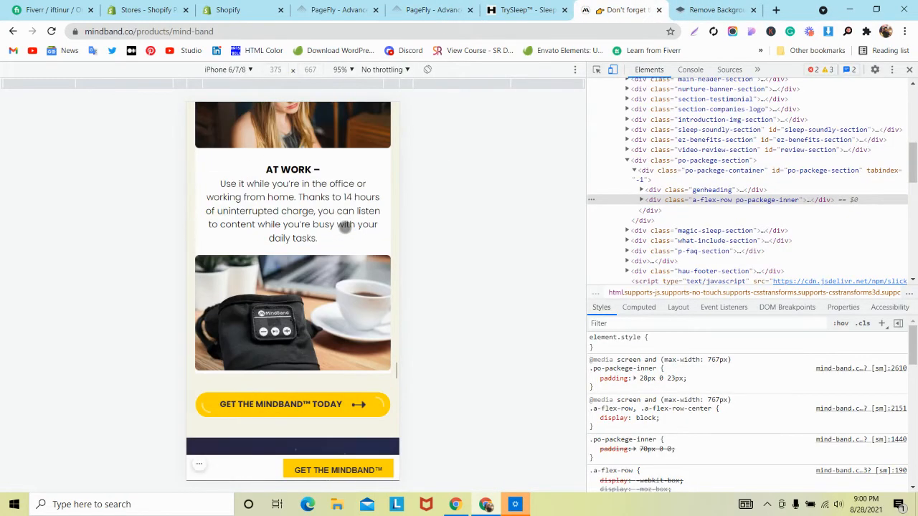
{"action": "scroll", "coordinate": [348, 235], "scroll_direction": "up", "scroll_amount": 5}
{"action": "scroll", "coordinate": [348, 236], "scroll_direction": "down", "scroll_amount": 2}
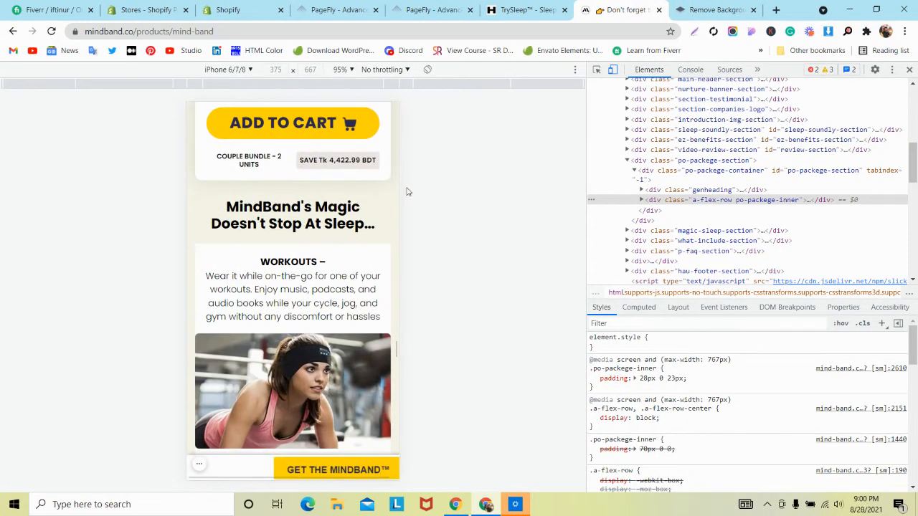
{"action": "left_click", "coordinate": [453, 8]}
{"action": "left_click", "coordinate": [796, 113]}
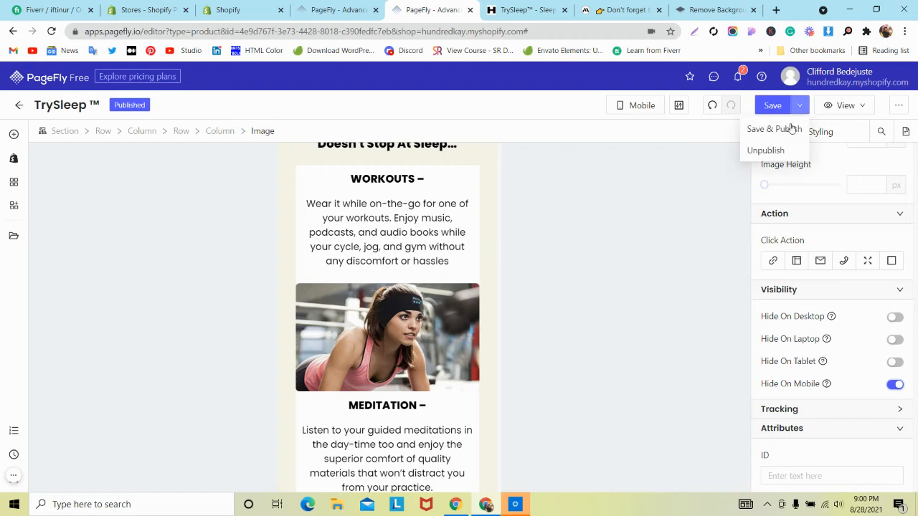
{"action": "left_click", "coordinate": [775, 129]}
Step: Examine the call-to-action button and "Here's What's Included" section on the live TrySleep and MindBand mobile pages
{"action": "key", "text": "ctrl+Tab"}
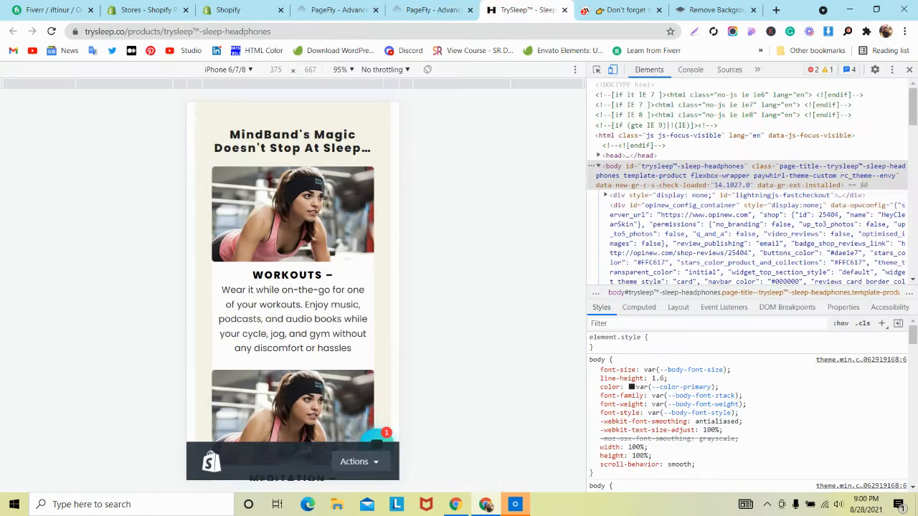
{"action": "scroll", "coordinate": [263, 188], "scroll_direction": "down", "scroll_amount": 9}
{"action": "scroll", "coordinate": [263, 188], "scroll_direction": "down", "scroll_amount": 3}
{"action": "key", "text": "ctrl+Tab"}
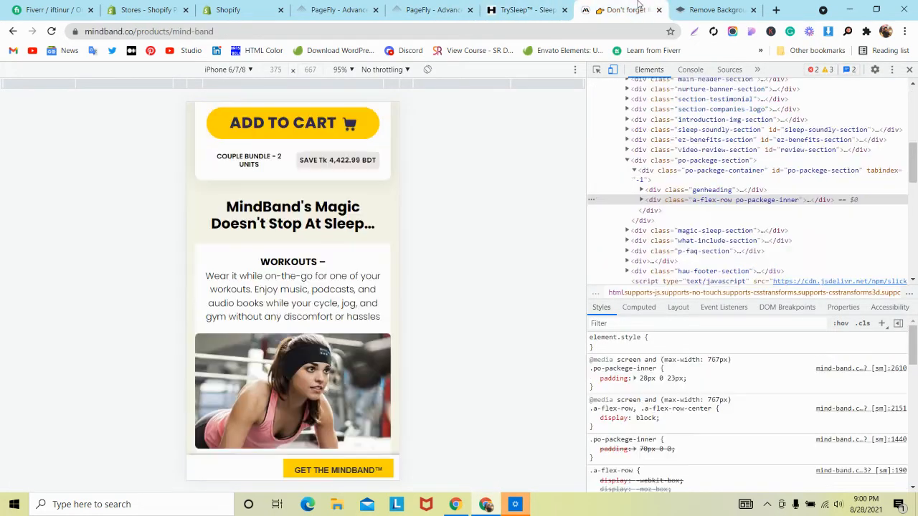
{"action": "scroll", "coordinate": [263, 188], "scroll_direction": "down", "scroll_amount": 5}
{"action": "scroll", "coordinate": [283, 180], "scroll_direction": "down", "scroll_amount": 5}
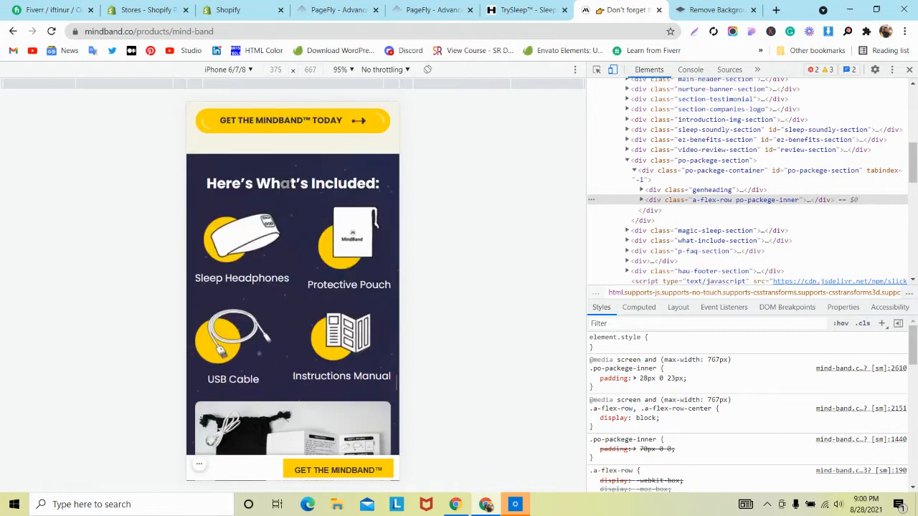
{"action": "scroll", "coordinate": [282, 180], "scroll_direction": "up", "scroll_amount": 2}
Step: Set the mobile font size of the "GET THE HEADPHONES TODAY" button above "Here's What's Included" to 12 px in the PageFly editor
{"action": "left_click", "coordinate": [431, 9]}
{"action": "scroll", "coordinate": [332, 221], "scroll_direction": "down", "scroll_amount": 10}
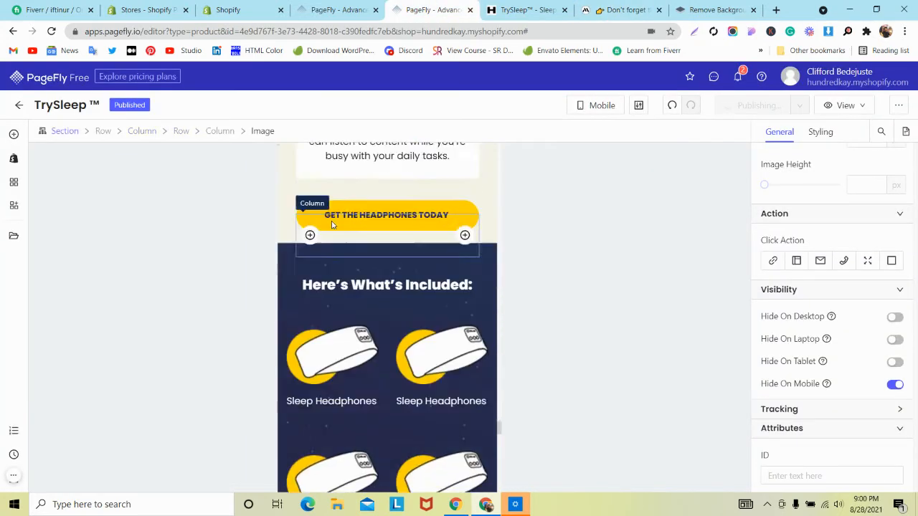
{"action": "left_click", "coordinate": [336, 185]}
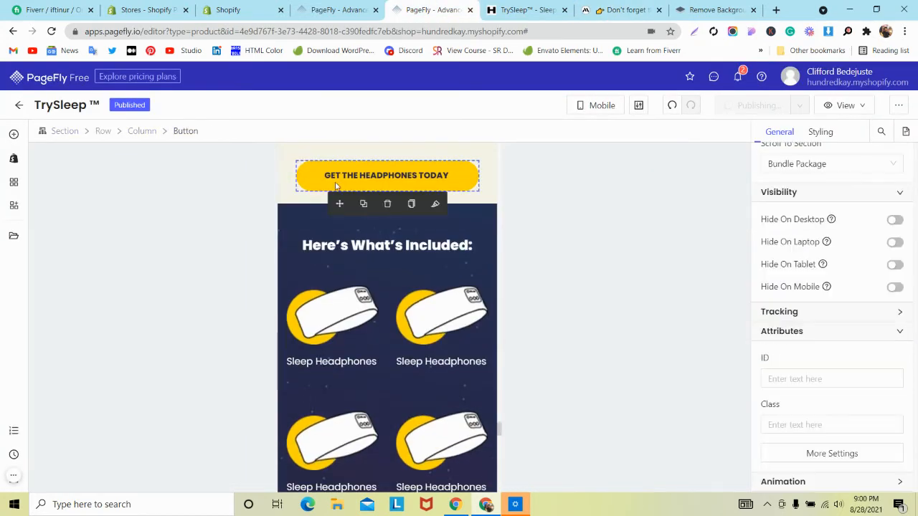
{"action": "left_click", "coordinate": [821, 132]}
{"action": "scroll", "coordinate": [854, 294], "scroll_direction": "down", "scroll_amount": 3}
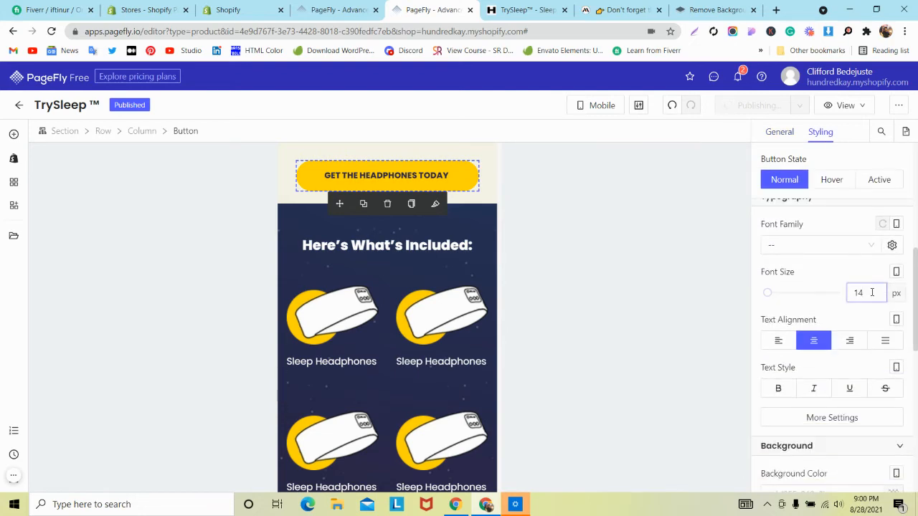
{"action": "double_click", "coordinate": [872, 292]}
{"action": "type", "text": "12"}
{"action": "scroll", "coordinate": [349, 254], "scroll_direction": "down", "scroll_amount": 3}
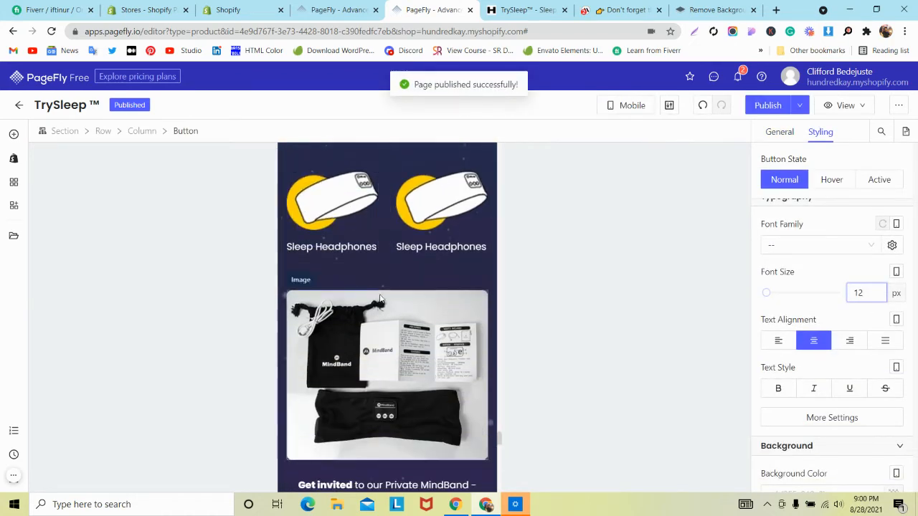
Step: Compare the included-items icons, product photo and Facebook group text on TrySleep's mobile page with MindBand's
{"action": "left_click", "coordinate": [522, 9]}
{"action": "scroll", "coordinate": [230, 252], "scroll_direction": "down", "scroll_amount": 5}
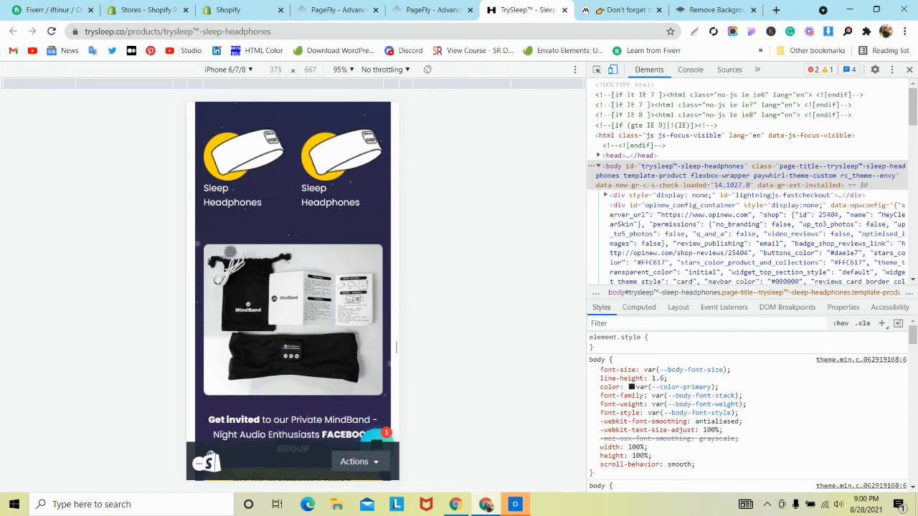
{"action": "scroll", "coordinate": [229, 252], "scroll_direction": "down", "scroll_amount": 2}
{"action": "left_click", "coordinate": [624, 9]}
{"action": "scroll", "coordinate": [343, 179], "scroll_direction": "down", "scroll_amount": 10}
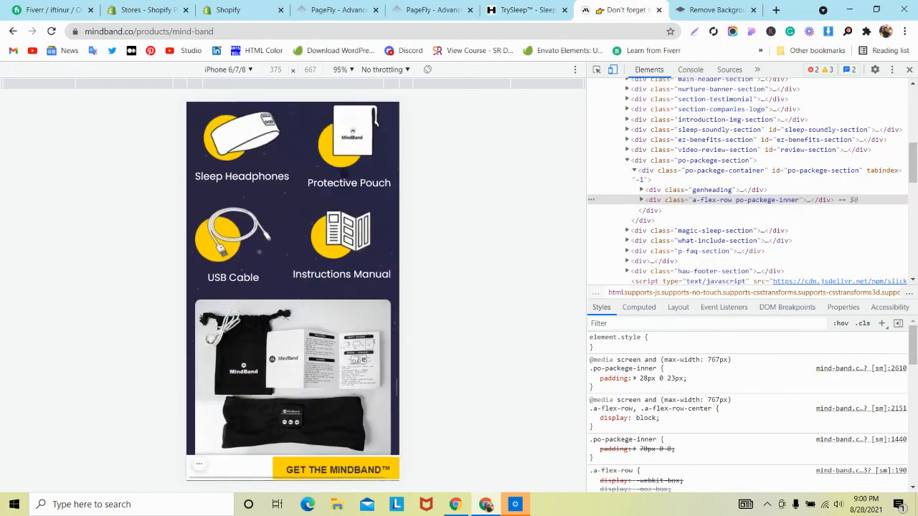
Step: Display the Shipping content in the live TrySleep page's Frequently Asked Questions and compare the section with MindBand's
{"action": "left_click", "coordinate": [522, 9]}
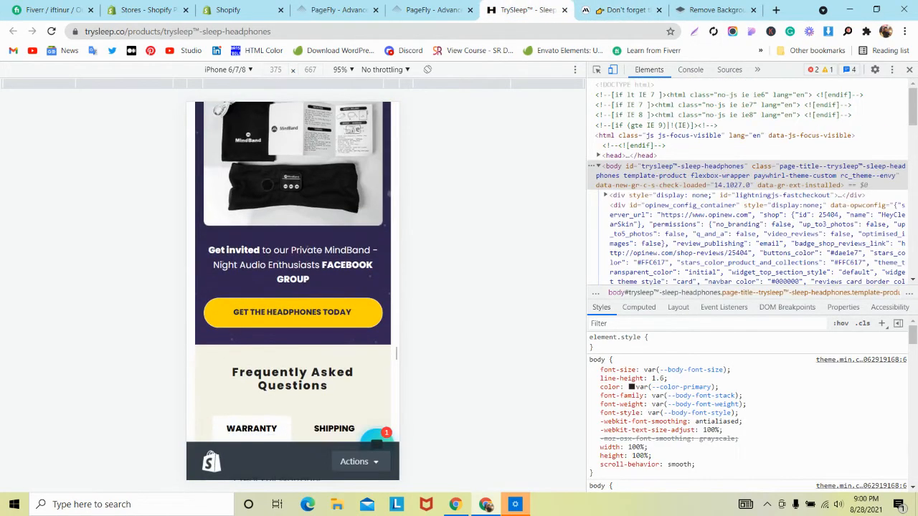
{"action": "scroll", "coordinate": [267, 185], "scroll_direction": "down", "scroll_amount": 5}
{"action": "scroll", "coordinate": [266, 185], "scroll_direction": "up", "scroll_amount": 2}
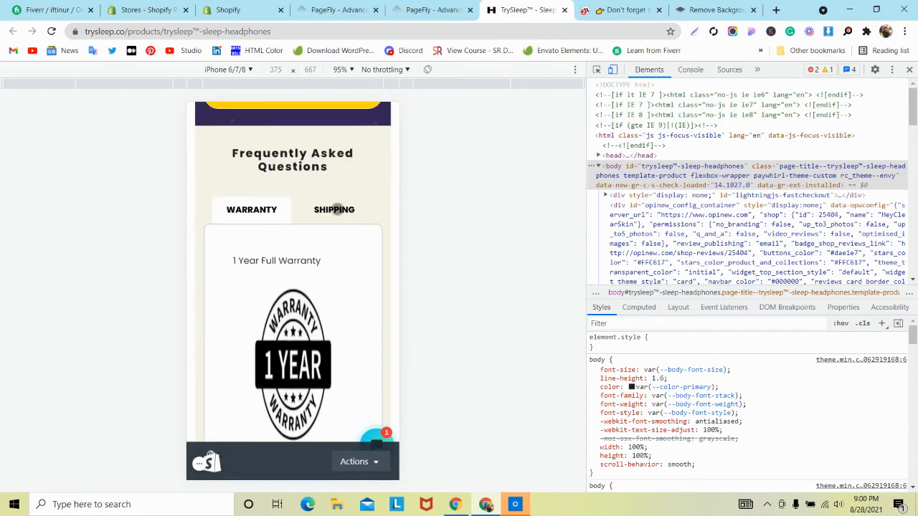
{"action": "left_click", "coordinate": [334, 209]}
{"action": "scroll", "coordinate": [334, 209], "scroll_direction": "down", "scroll_amount": 2}
{"action": "left_click", "coordinate": [620, 9]}
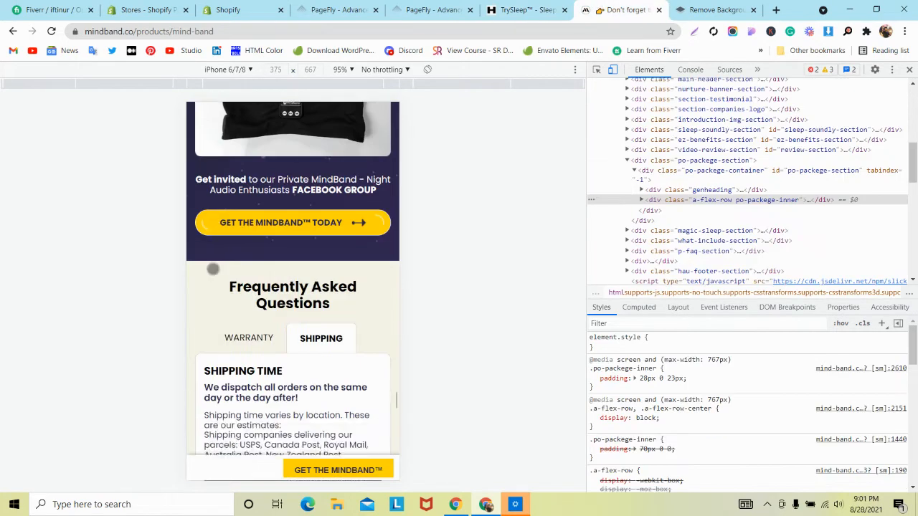
{"action": "scroll", "coordinate": [297, 239], "scroll_direction": "down", "scroll_amount": 4}
Step: Compare the shipping time table on the TrySleep and MindBand mobile pages, and return TrySleep's FAQ to the Warranty content
{"action": "key", "text": "ctrl+Page_Up"}
{"action": "scroll", "coordinate": [250, 260], "scroll_direction": "down", "scroll_amount": 2}
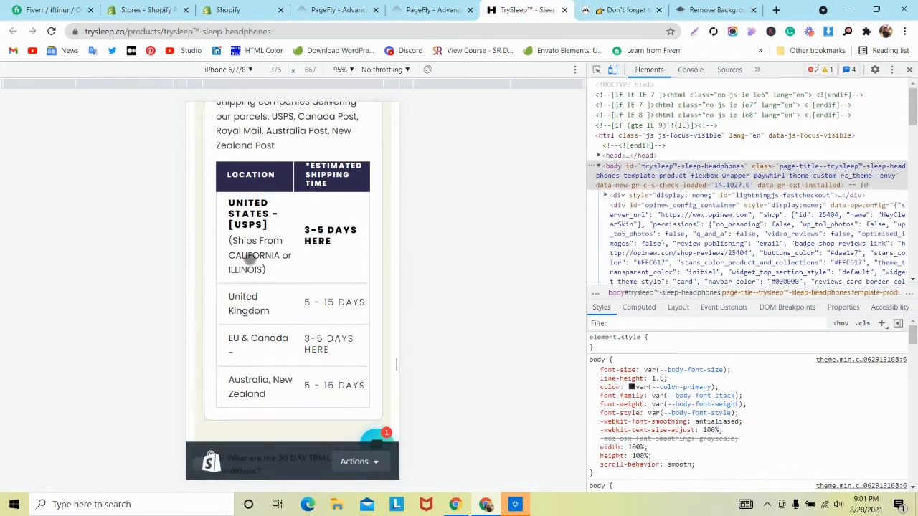
{"action": "scroll", "coordinate": [247, 258], "scroll_direction": "down", "scroll_amount": 1}
{"action": "scroll", "coordinate": [248, 251], "scroll_direction": "up", "scroll_amount": 3}
{"action": "scroll", "coordinate": [248, 252], "scroll_direction": "down", "scroll_amount": 2}
{"action": "scroll", "coordinate": [248, 254], "scroll_direction": "up", "scroll_amount": 2}
{"action": "scroll", "coordinate": [248, 258], "scroll_direction": "up", "scroll_amount": 2}
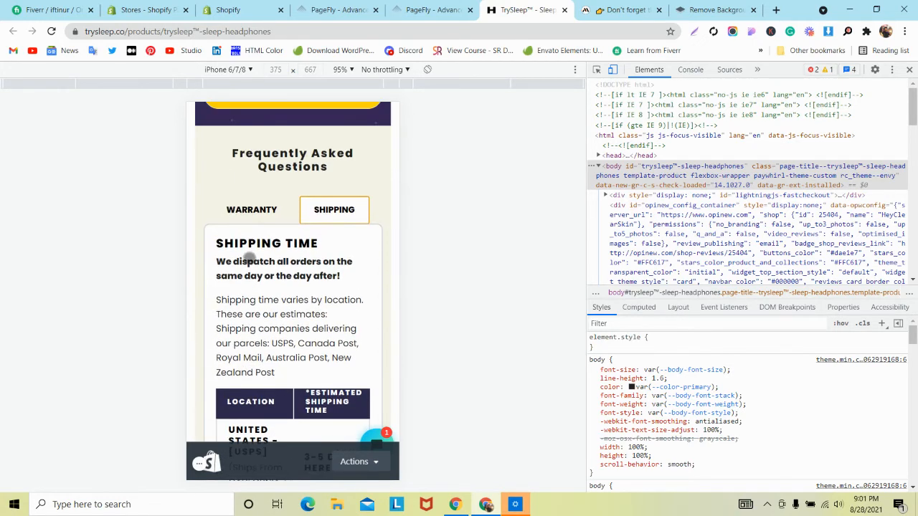
{"action": "left_click", "coordinate": [608, 8]}
{"action": "scroll", "coordinate": [287, 208], "scroll_direction": "down", "scroll_amount": 1}
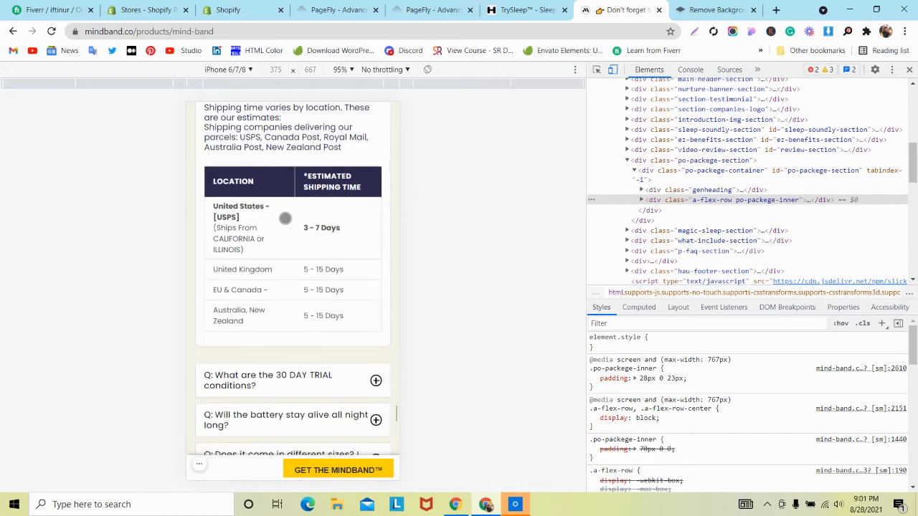
{"action": "left_click", "coordinate": [492, 5]}
{"action": "scroll", "coordinate": [289, 168], "scroll_direction": "down", "scroll_amount": 3}
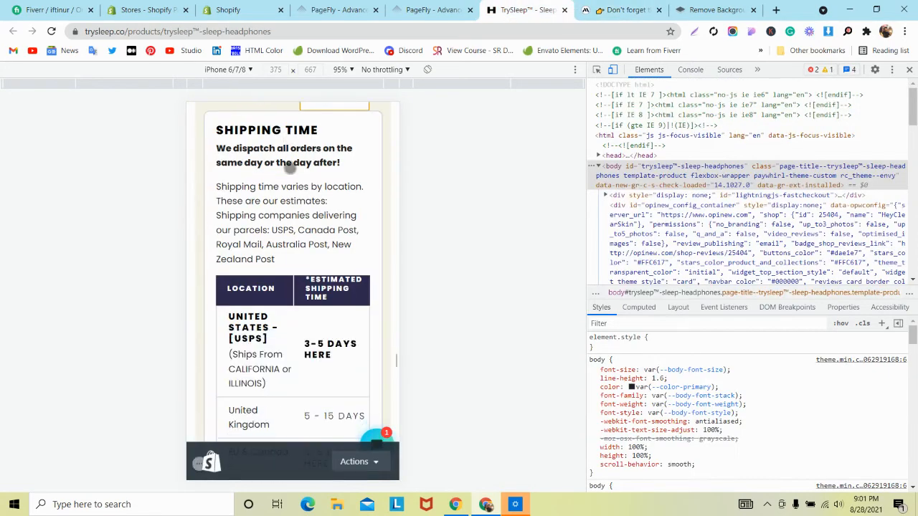
{"action": "scroll", "coordinate": [287, 168], "scroll_direction": "up", "scroll_amount": 2}
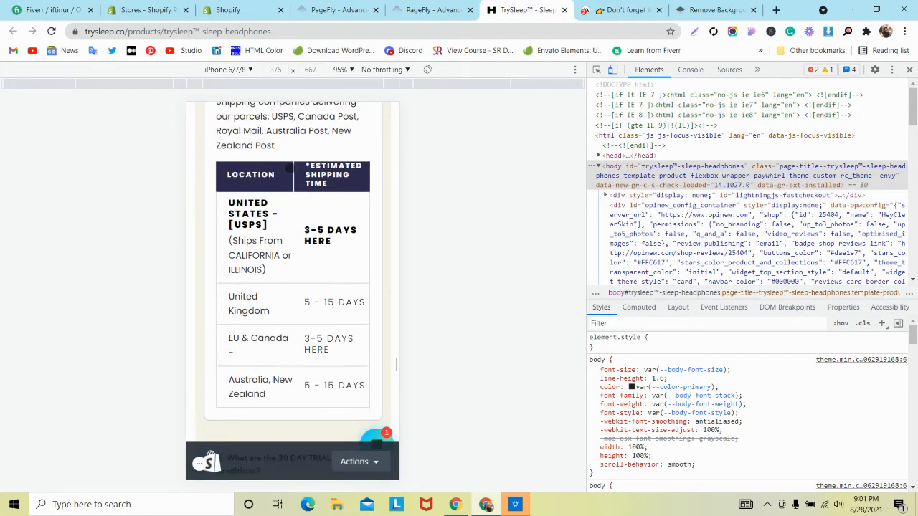
{"action": "scroll", "coordinate": [289, 168], "scroll_direction": "up", "scroll_amount": 2}
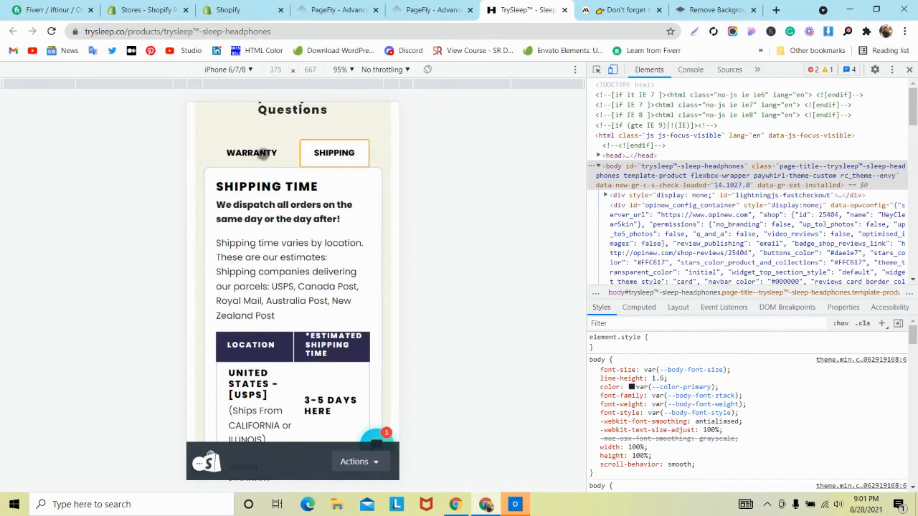
{"action": "left_click", "coordinate": [262, 153]}
Step: In the PageFly editor, give the 1 Year Warranty image in the FAQ a custom mobile size with a height of 232 px
{"action": "left_click", "coordinate": [431, 9]}
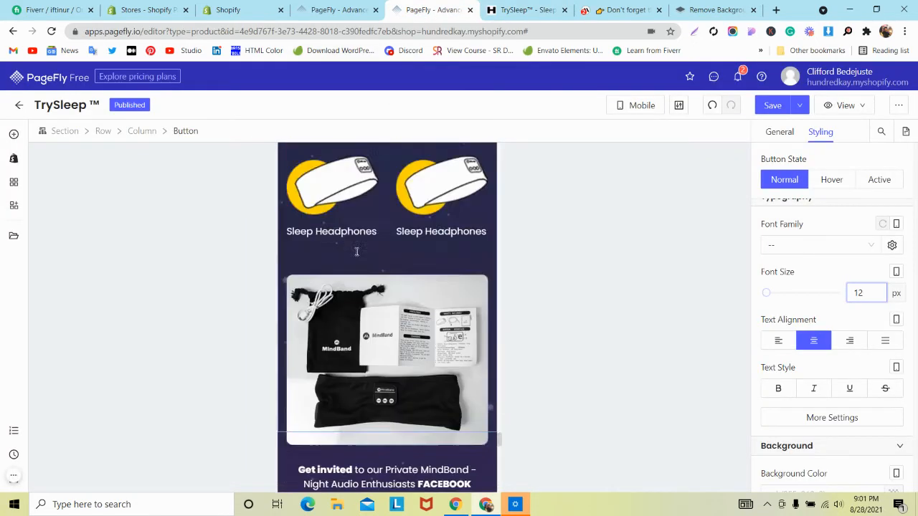
{"action": "scroll", "coordinate": [357, 251], "scroll_direction": "down", "scroll_amount": 10}
{"action": "scroll", "coordinate": [356, 251], "scroll_direction": "up", "scroll_amount": 2}
{"action": "left_click", "coordinate": [352, 244]}
{"action": "scroll", "coordinate": [362, 257], "scroll_direction": "down", "scroll_amount": 2}
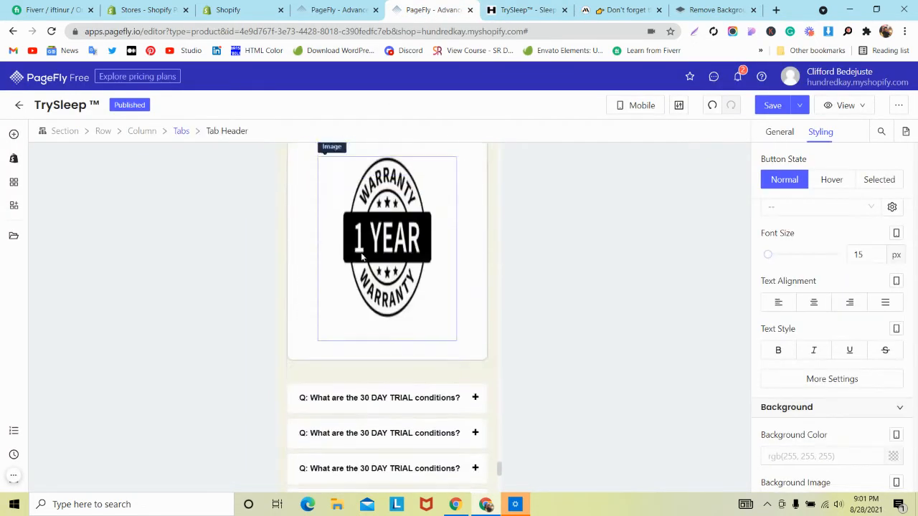
{"action": "left_click", "coordinate": [380, 273]}
{"action": "left_click", "coordinate": [778, 131]}
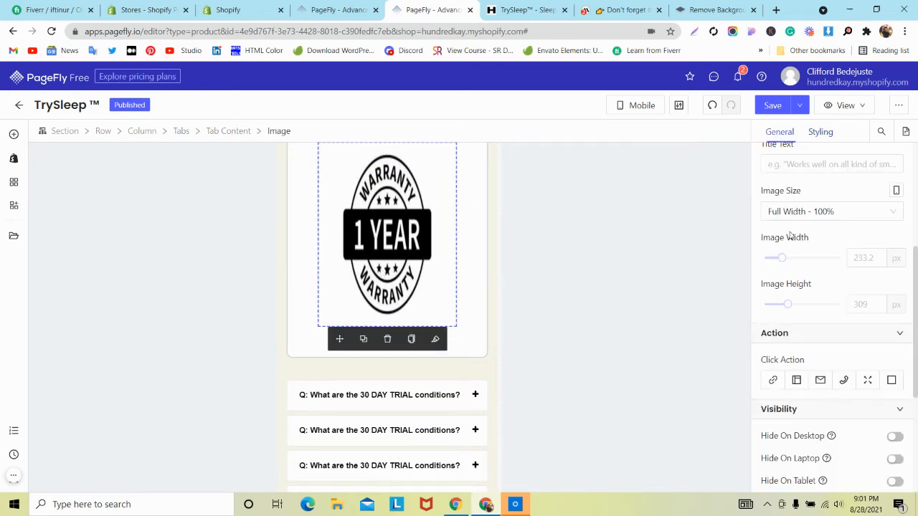
{"action": "left_click", "coordinate": [788, 212]}
{"action": "left_click", "coordinate": [788, 232]}
{"action": "type", "text": "232"}
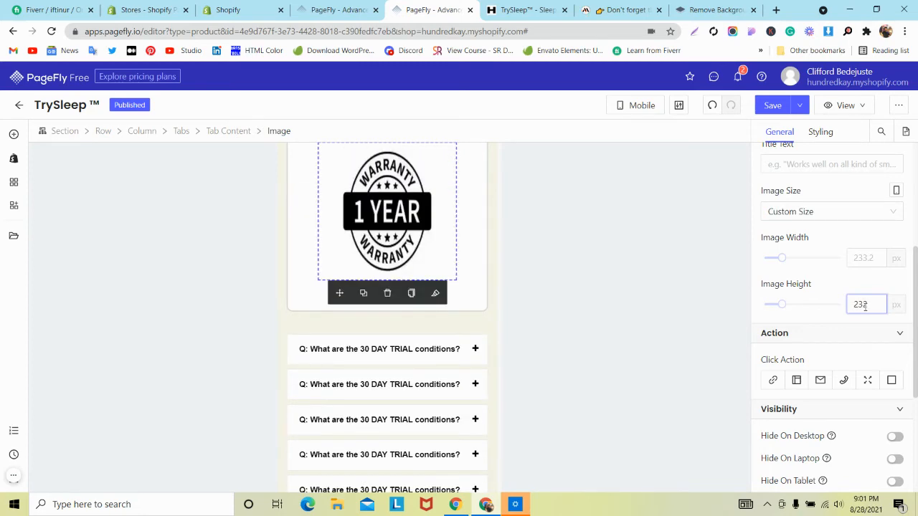
Step: In the FAQ's Shipping content, set the mobile font size of the United States row's heading, "Ships From" note and delivery time to 14 px
{"action": "scroll", "coordinate": [327, 213], "scroll_direction": "up", "scroll_amount": 3}
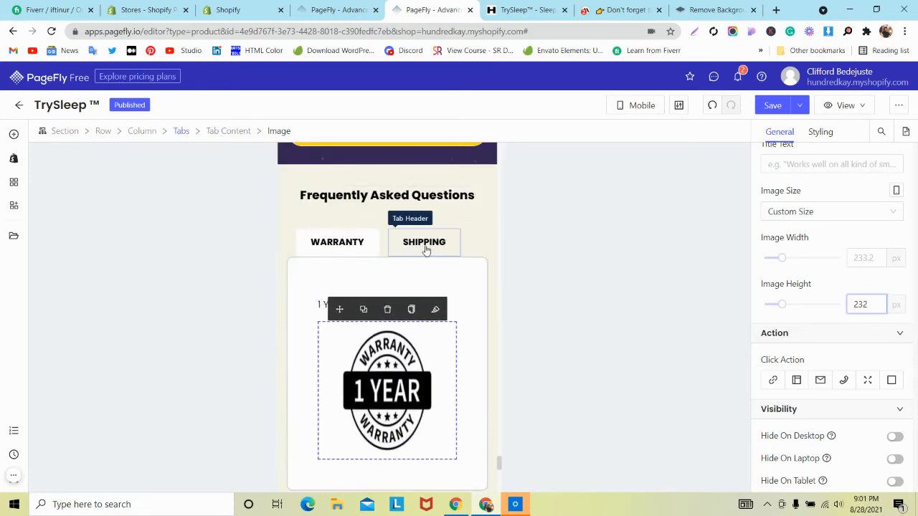
{"action": "left_click", "coordinate": [425, 244]}
{"action": "scroll", "coordinate": [378, 279], "scroll_direction": "down", "scroll_amount": 3}
{"action": "scroll", "coordinate": [373, 287], "scroll_direction": "up", "scroll_amount": 2}
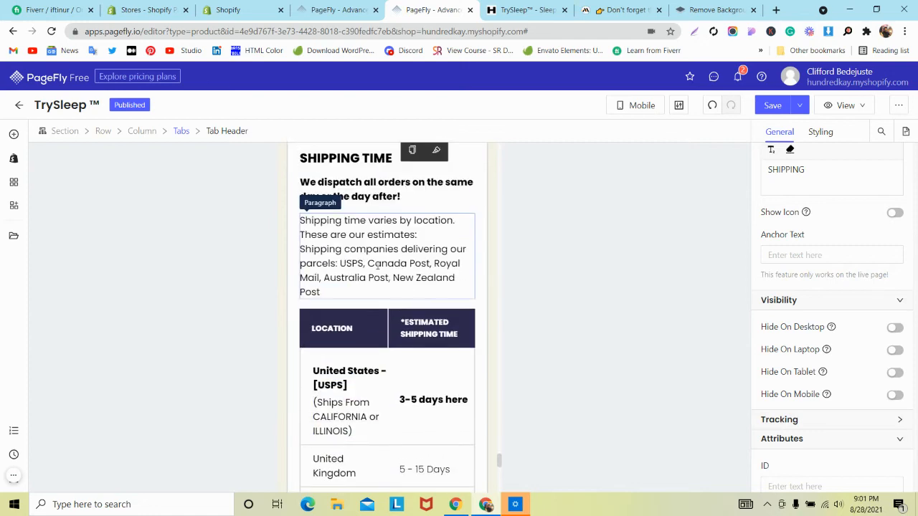
{"action": "scroll", "coordinate": [376, 265], "scroll_direction": "down", "scroll_amount": 2}
{"action": "left_click", "coordinate": [361, 342]}
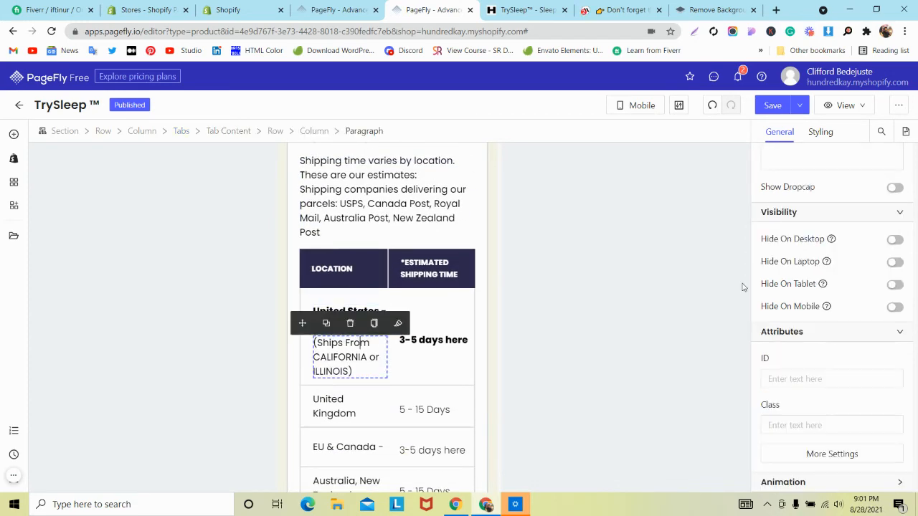
{"action": "left_click", "coordinate": [821, 132]}
{"action": "scroll", "coordinate": [865, 254], "scroll_direction": "down", "scroll_amount": 2}
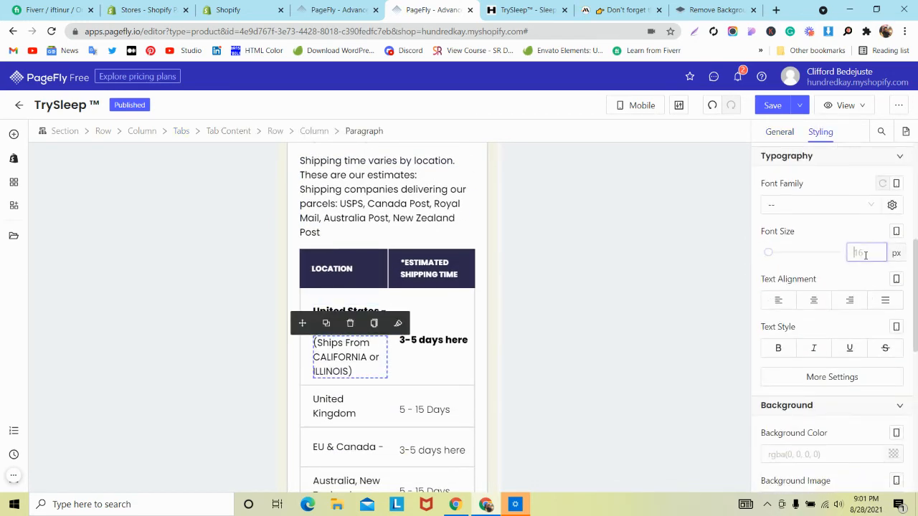
{"action": "type", "text": "14"}
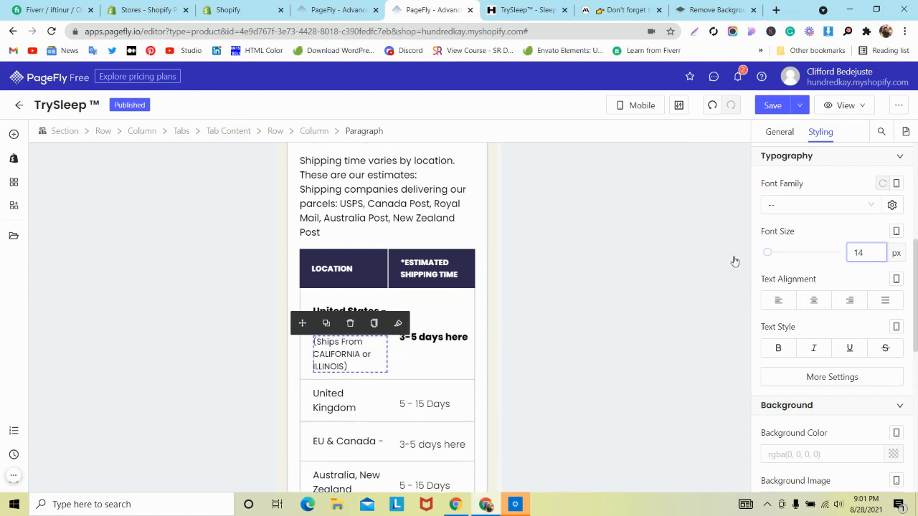
{"action": "left_click", "coordinate": [438, 342]}
{"action": "type", "text": "14"}
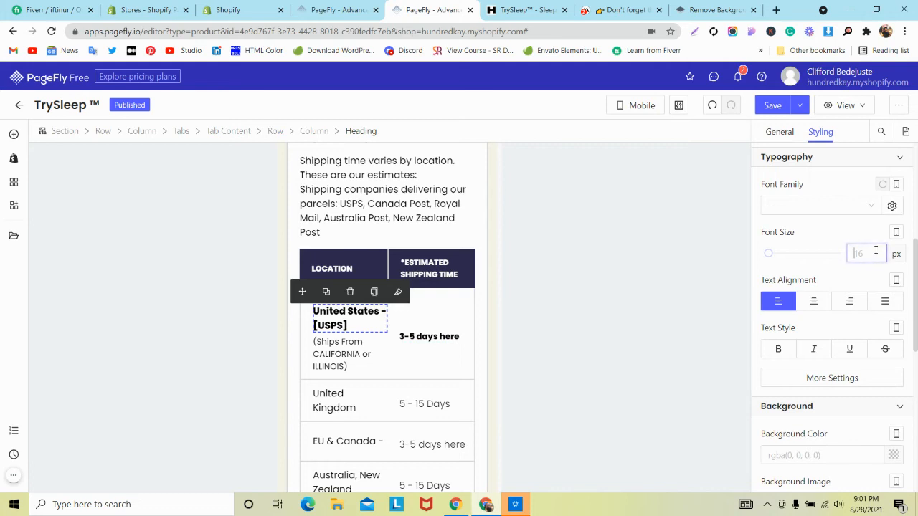
{"action": "type", "text": "14"}
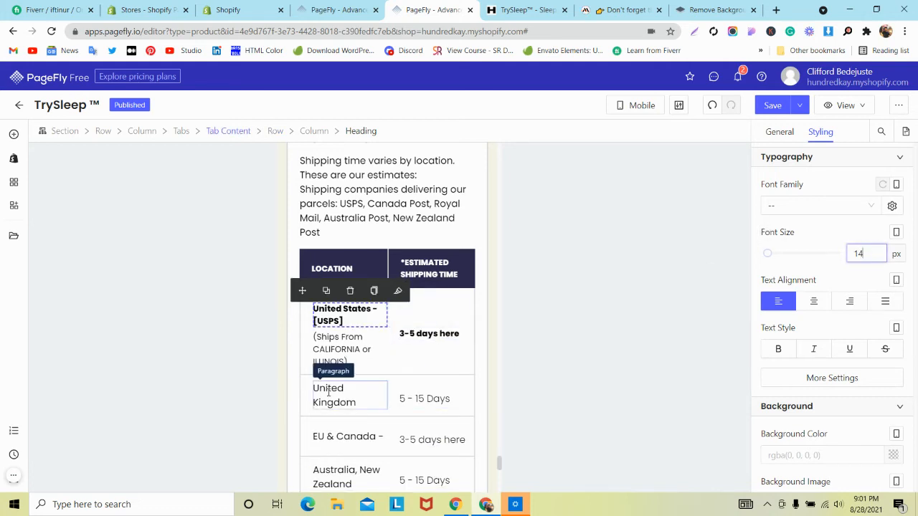
Step: Set the United Kingdom location text to 14 px, and copy its style to the EU & Canada and Australia, New Zealand texts
{"action": "left_click", "coordinate": [328, 392]}
{"action": "left_click", "coordinate": [870, 248]}
{"action": "type", "text": "14"}
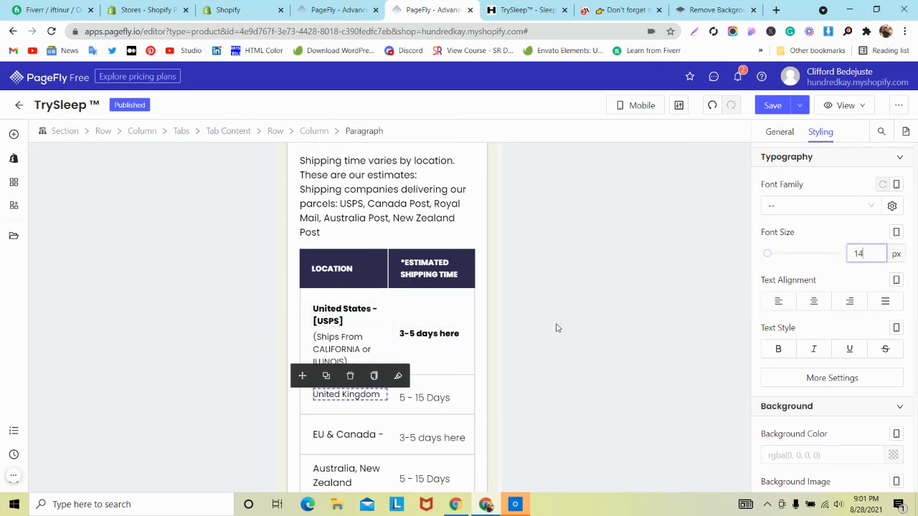
{"action": "scroll", "coordinate": [348, 376], "scroll_direction": "down", "scroll_amount": 3}
{"action": "scroll", "coordinate": [373, 272], "scroll_direction": "up", "scroll_amount": 2}
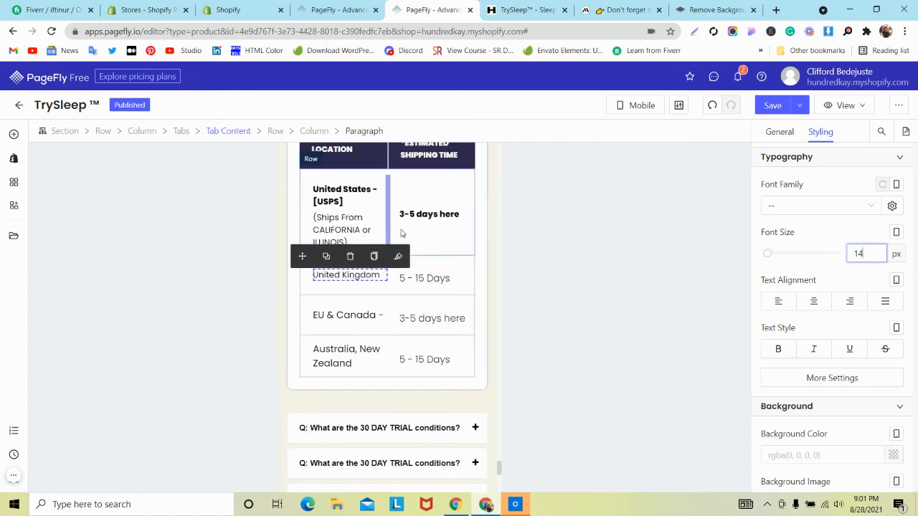
{"action": "left_click", "coordinate": [374, 256]}
{"action": "left_click", "coordinate": [345, 316]}
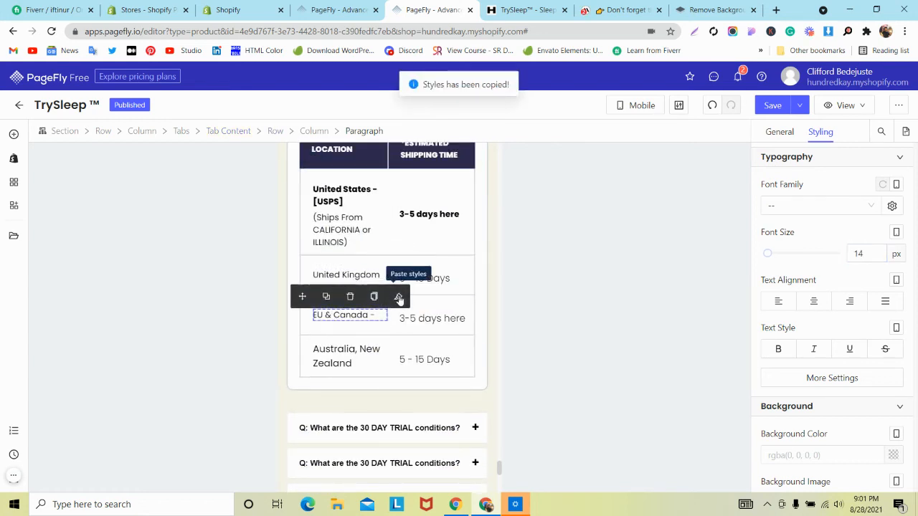
{"action": "left_click", "coordinate": [398, 296]}
{"action": "left_click", "coordinate": [355, 348]}
{"action": "left_click", "coordinate": [398, 328]}
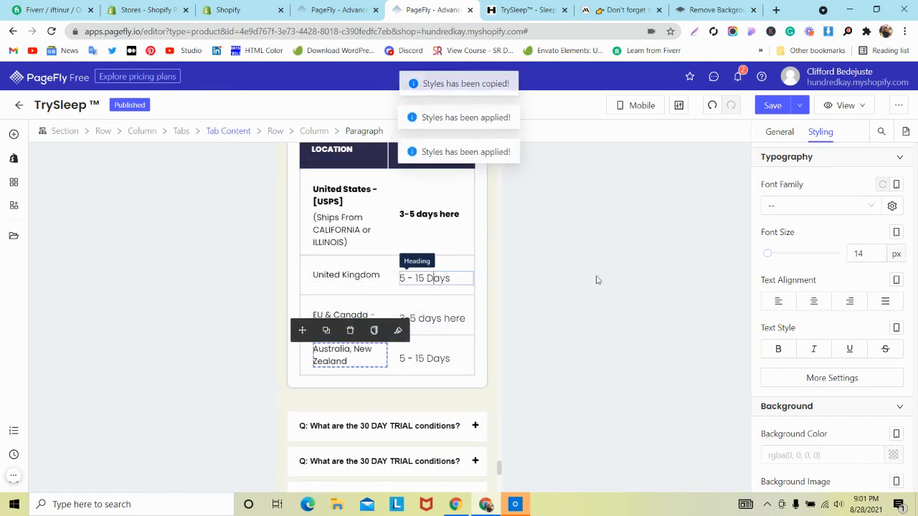
Step: Set the font size of the delivery times for United Kingdom, EU & Canada, and Australia, New Zealand to 14 px
{"action": "left_click", "coordinate": [425, 278]}
{"action": "type", "text": "14"}
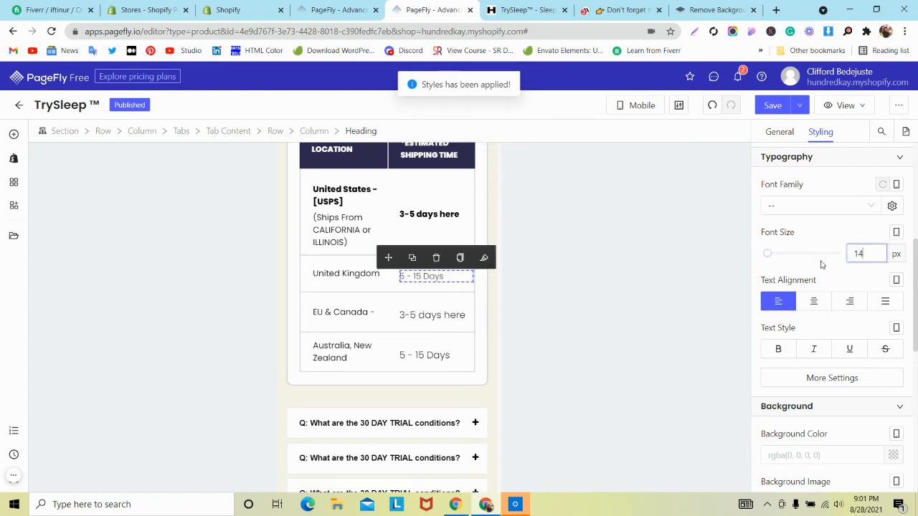
{"action": "left_click", "coordinate": [454, 319]}
{"action": "left_click", "coordinate": [864, 254]}
{"action": "type", "text": "14"}
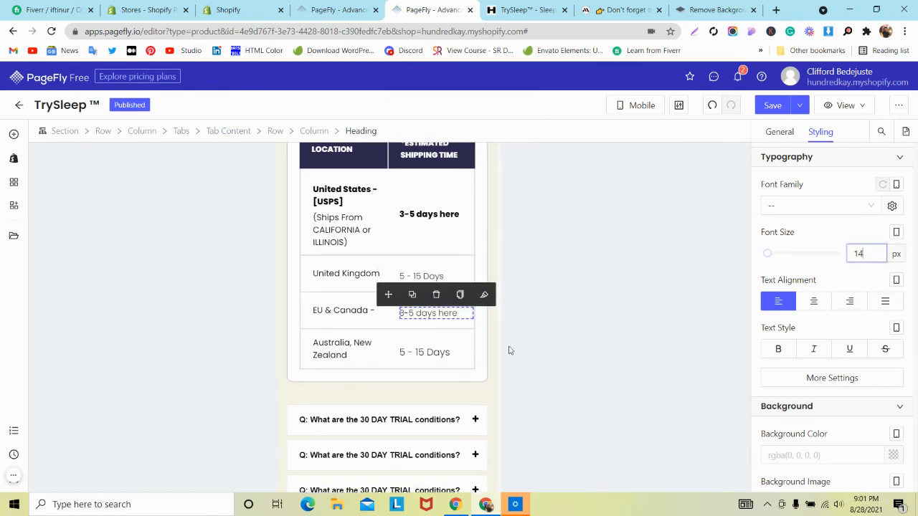
{"action": "left_click", "coordinate": [872, 252]}
{"action": "type", "text": "1"}
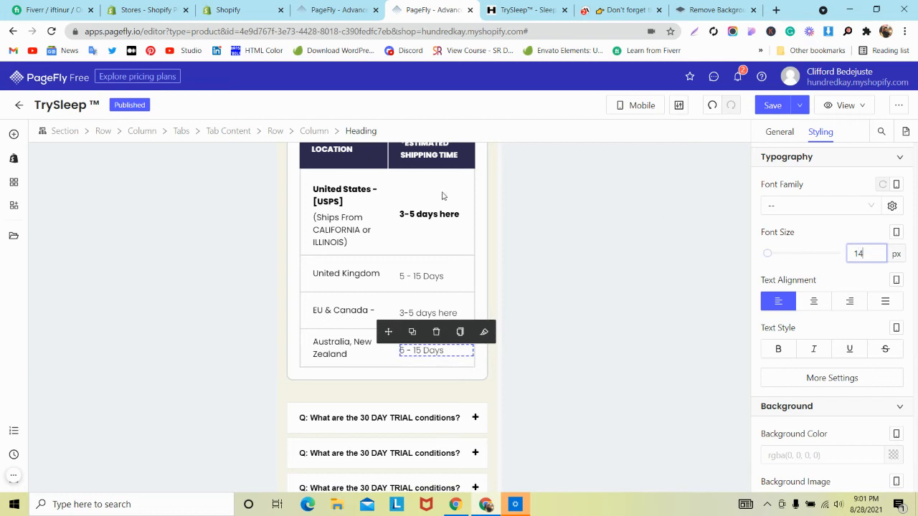
Step: Set the mobile padding of the Shipping tab's content to 10 px on all sides
{"action": "left_click", "coordinate": [306, 175]}
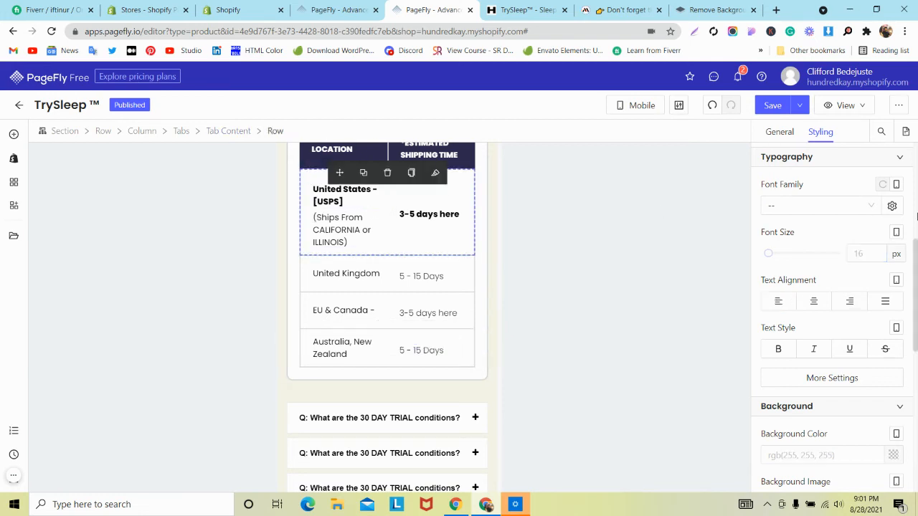
{"action": "left_click", "coordinate": [296, 207]}
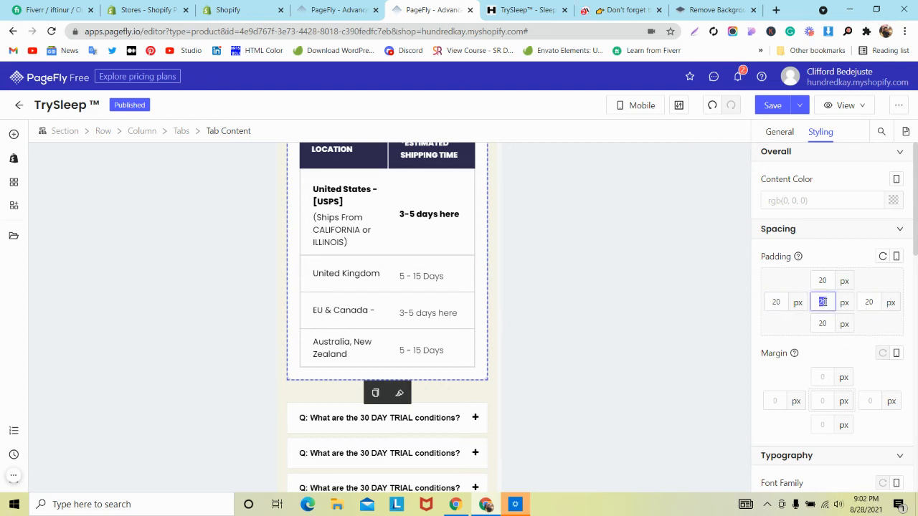
{"action": "type", "text": "10"}
{"action": "scroll", "coordinate": [343, 264], "scroll_direction": "up", "scroll_amount": 2}
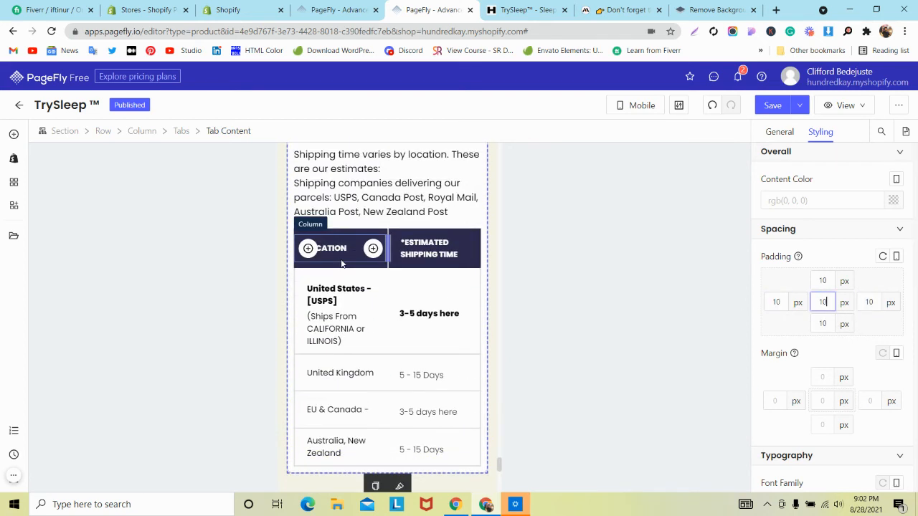
{"action": "scroll", "coordinate": [342, 264], "scroll_direction": "up", "scroll_amount": 2}
{"action": "scroll", "coordinate": [342, 264], "scroll_direction": "down", "scroll_amount": 3}
{"action": "scroll", "coordinate": [342, 264], "scroll_direction": "up", "scroll_amount": 2}
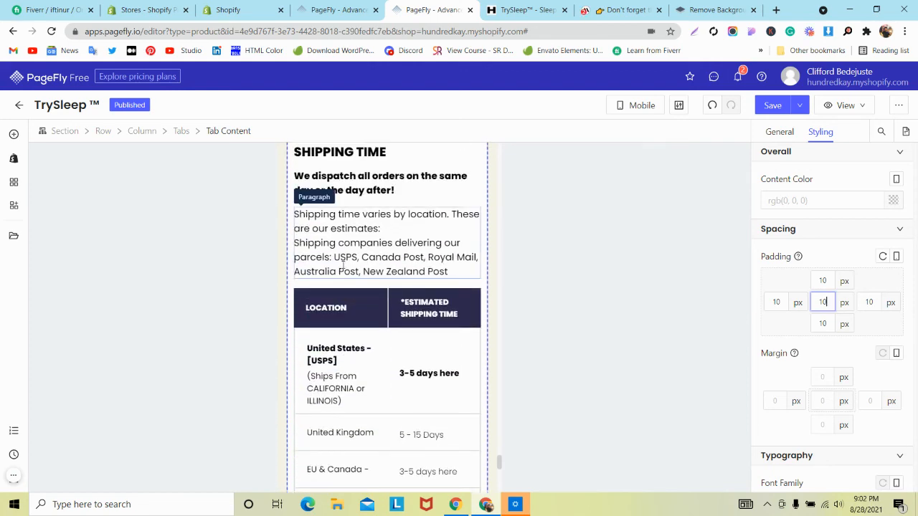
Step: Set the Warranty tab content's mobile padding to 30 px on all sides, and save and publish the page
{"action": "scroll", "coordinate": [342, 265], "scroll_direction": "up", "scroll_amount": 1}
{"action": "left_click", "coordinate": [337, 188]}
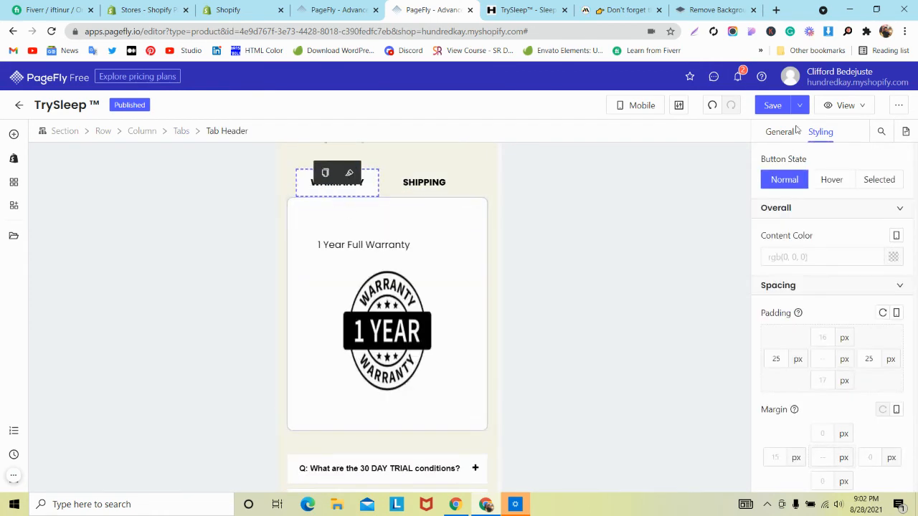
{"action": "left_click", "coordinate": [327, 222]}
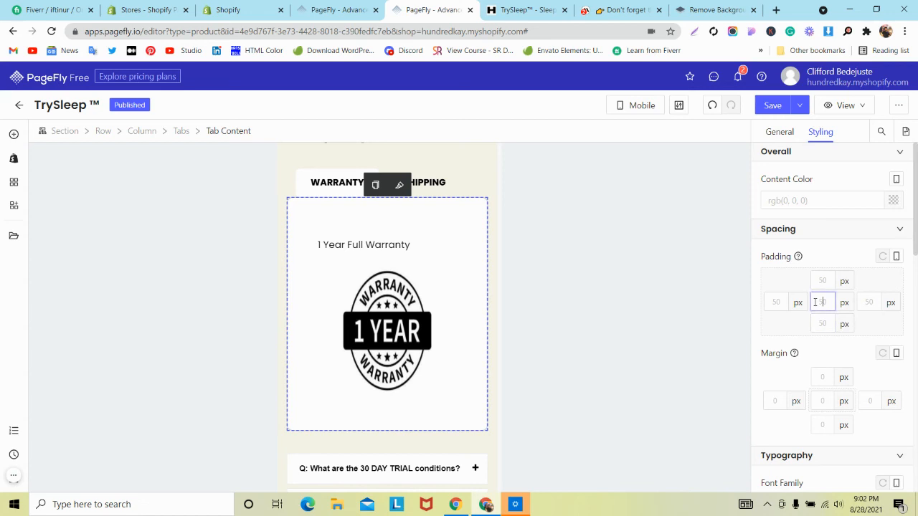
{"action": "type", "text": "30"}
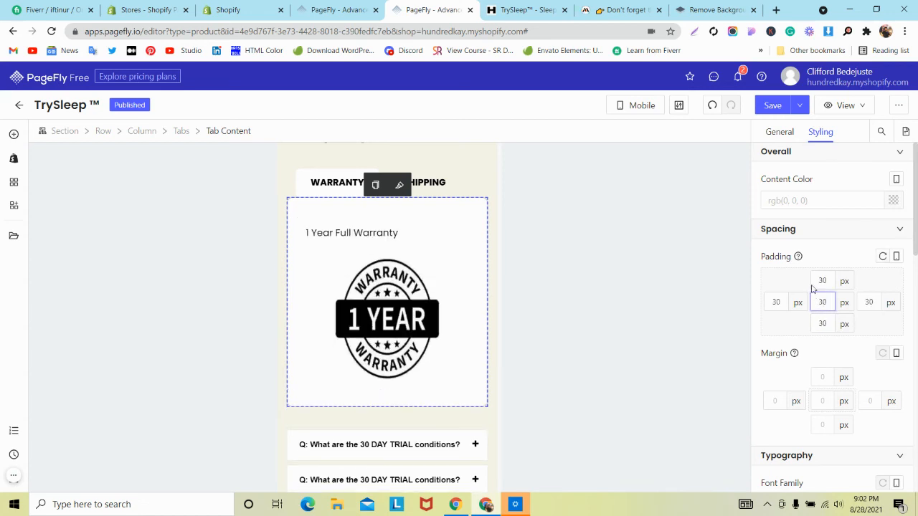
{"action": "left_click", "coordinate": [800, 108]}
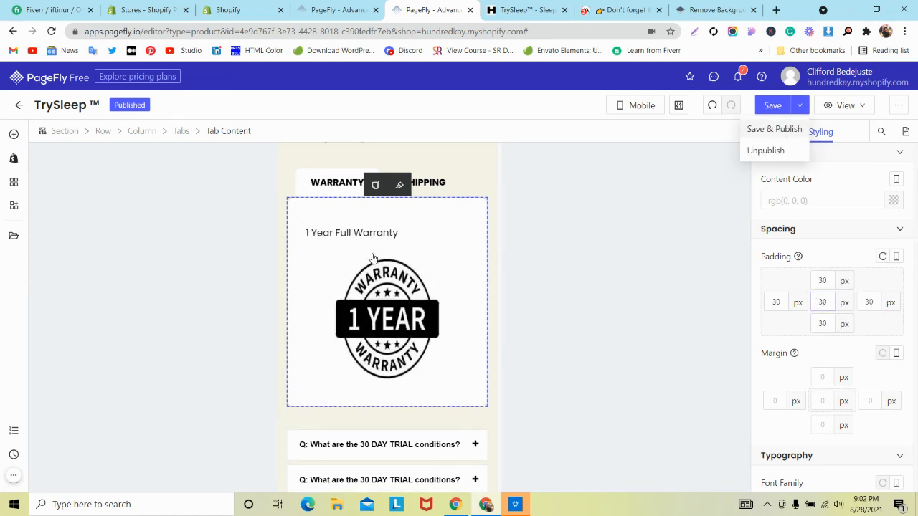
{"action": "scroll", "coordinate": [372, 257], "scroll_direction": "down", "scroll_amount": 10}
Step: Compare the FAQ question list on TrySleep's live mobile page with MindBand's, and return to the PageFly editor
{"action": "key", "text": "ctrl+Tab"}
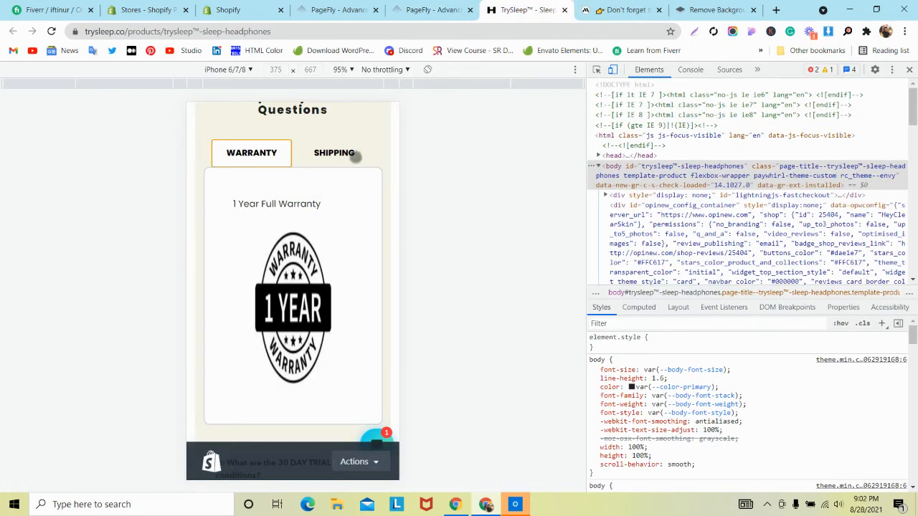
{"action": "scroll", "coordinate": [355, 157], "scroll_direction": "down", "scroll_amount": 6}
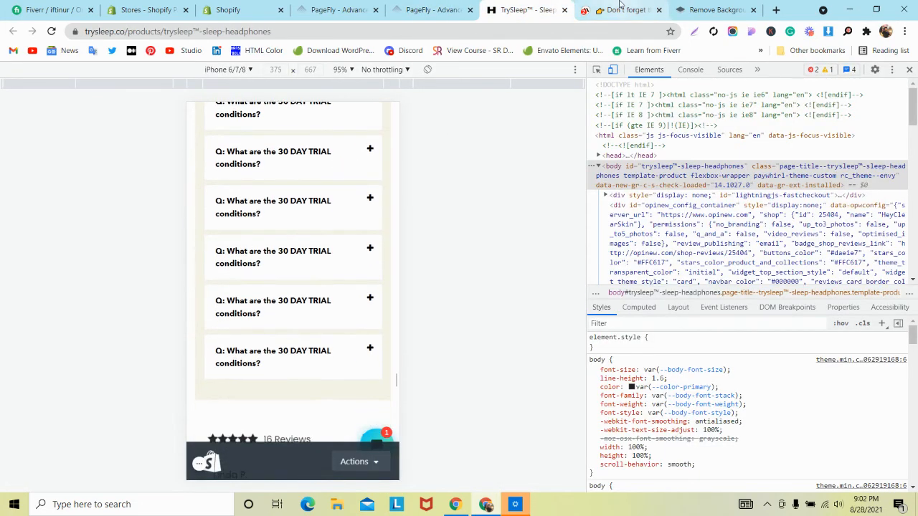
{"action": "left_click", "coordinate": [621, 8]}
{"action": "scroll", "coordinate": [334, 219], "scroll_direction": "down", "scroll_amount": 5}
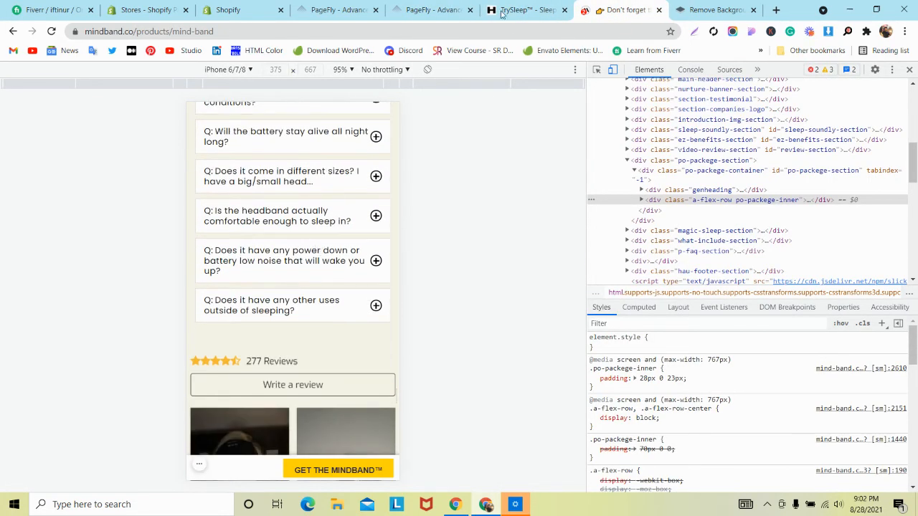
{"action": "left_click", "coordinate": [502, 14]}
{"action": "scroll", "coordinate": [335, 233], "scroll_direction": "up", "scroll_amount": 3}
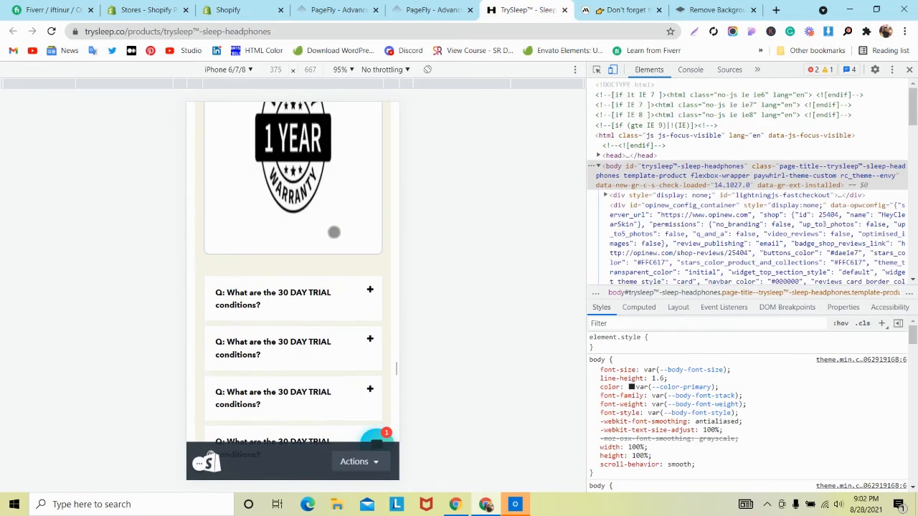
{"action": "scroll", "coordinate": [334, 231], "scroll_direction": "down", "scroll_amount": 3}
{"action": "left_click", "coordinate": [452, 9]}
{"action": "scroll", "coordinate": [414, 149], "scroll_direction": "down", "scroll_amount": 2}
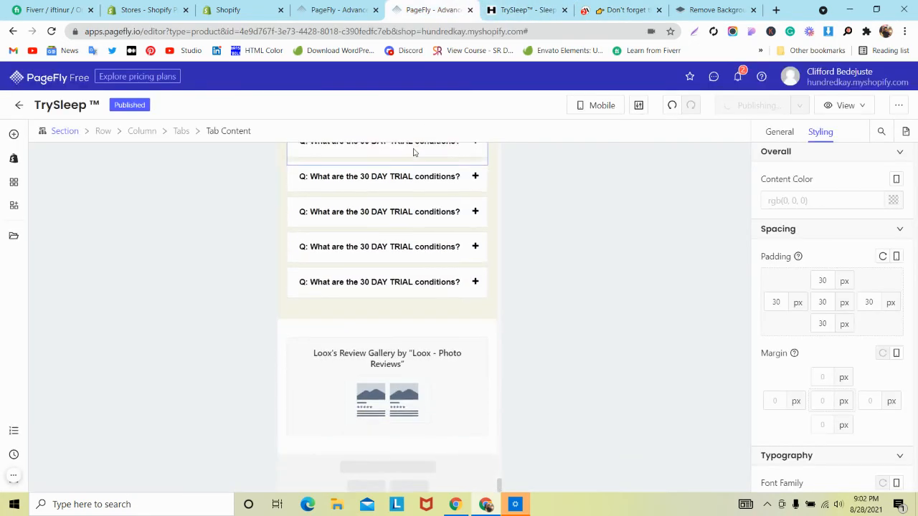
Step: Close the Remove Background browser tab, and review the whole product page in the editor's All Devices view
{"action": "left_click", "coordinate": [753, 10]}
{"action": "left_click", "coordinate": [602, 108]}
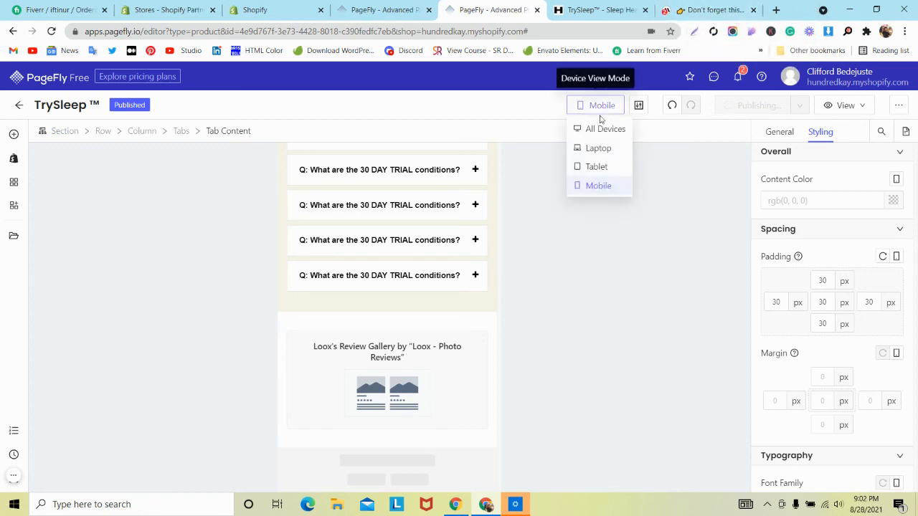
{"action": "left_click", "coordinate": [595, 128]}
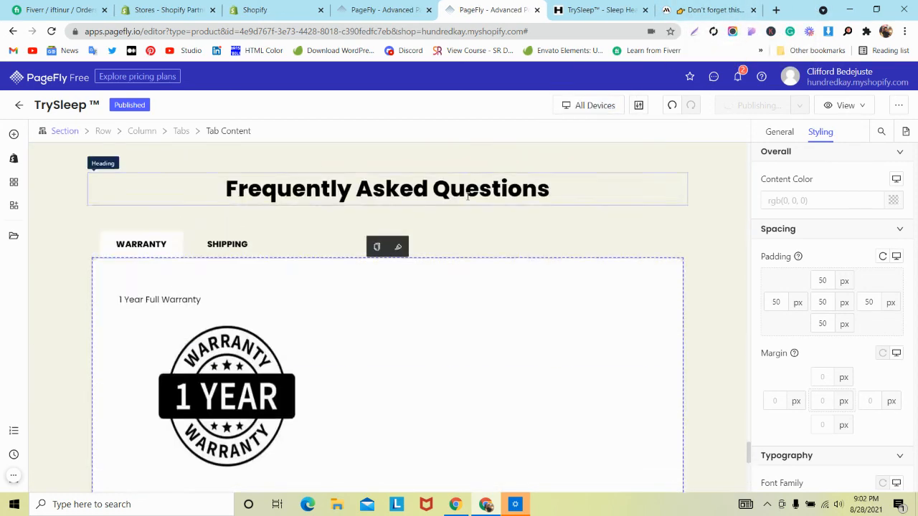
{"action": "scroll", "coordinate": [467, 195], "scroll_direction": "down", "scroll_amount": 20}
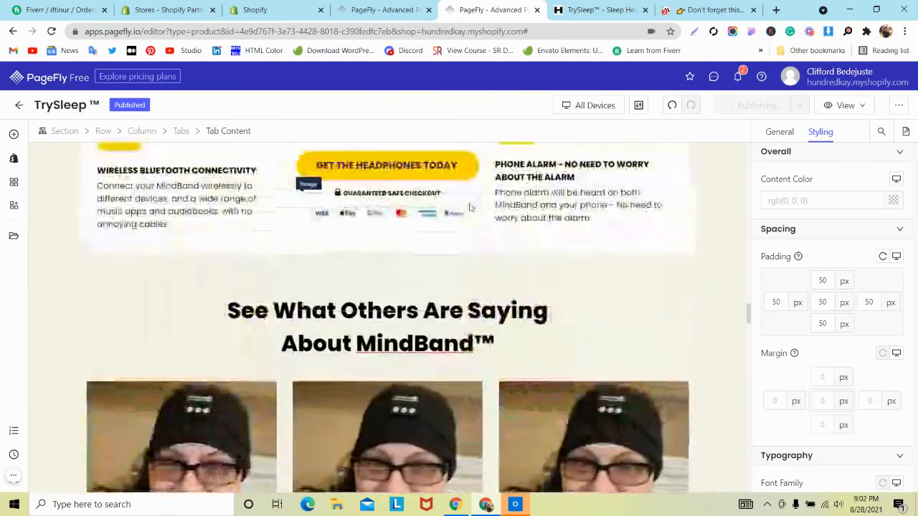
{"action": "scroll", "coordinate": [470, 207], "scroll_direction": "down", "scroll_amount": 20}
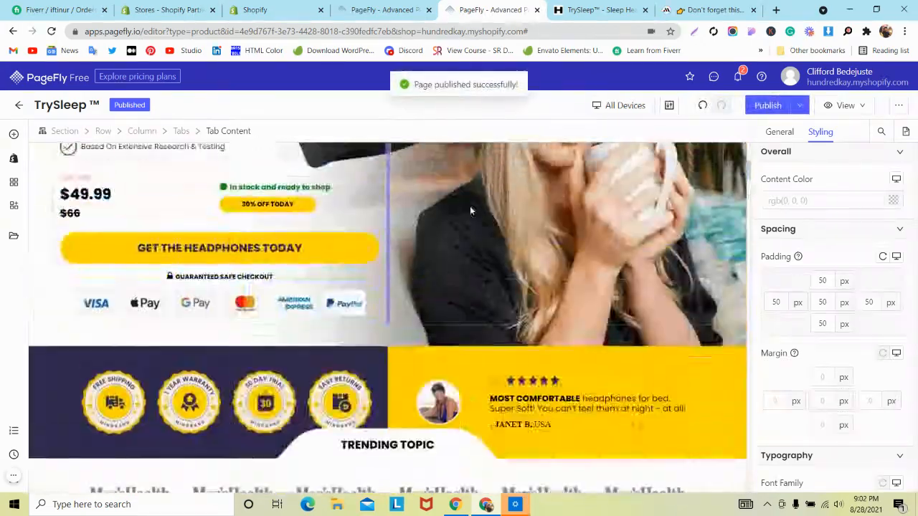
{"action": "scroll", "coordinate": [470, 209], "scroll_direction": "down", "scroll_amount": 20}
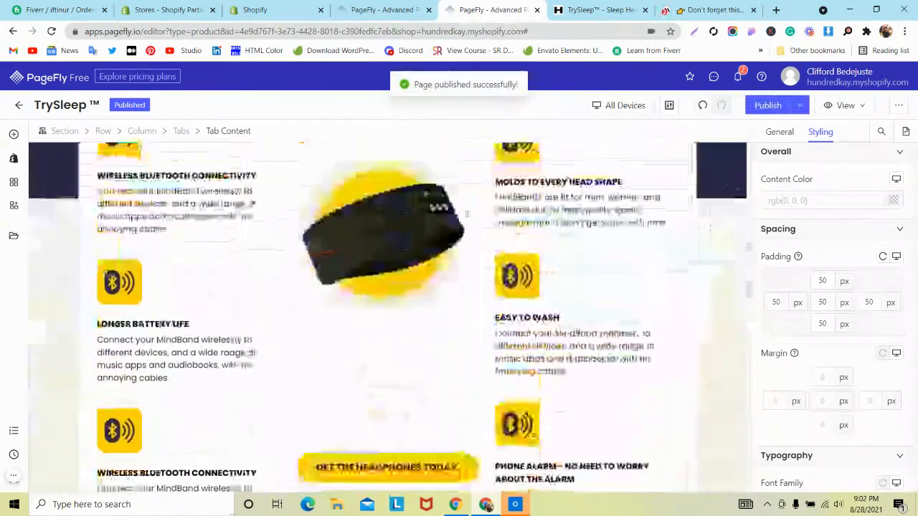
{"action": "scroll", "coordinate": [468, 214], "scroll_direction": "down", "scroll_amount": 20}
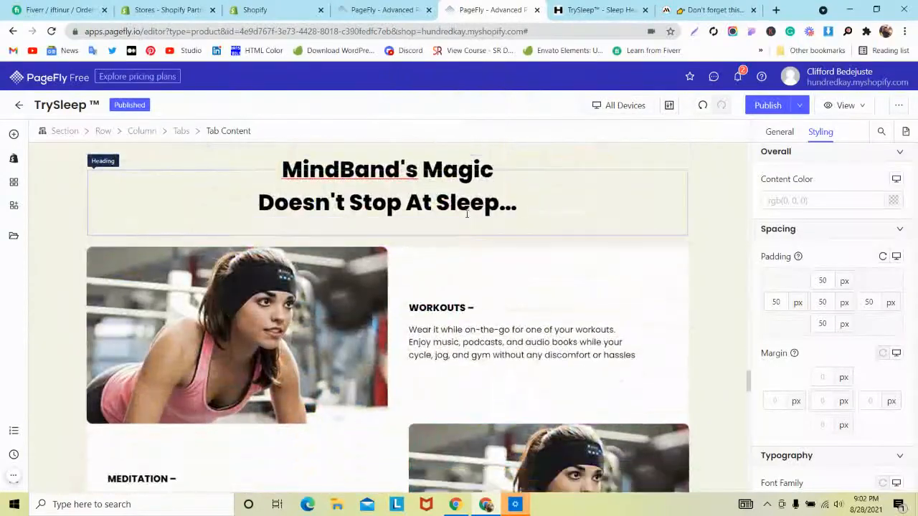
{"action": "scroll", "coordinate": [466, 213], "scroll_direction": "down", "scroll_amount": 8}
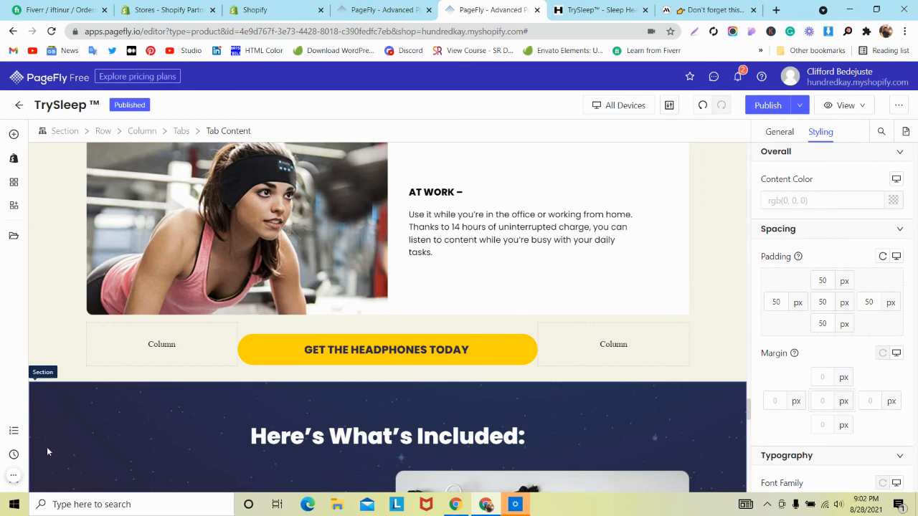
{"action": "left_click", "coordinate": [14, 475]}
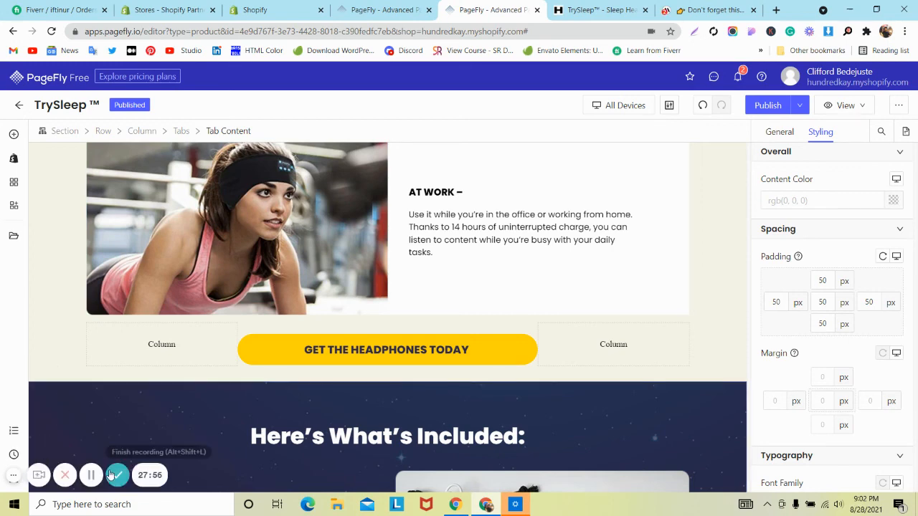